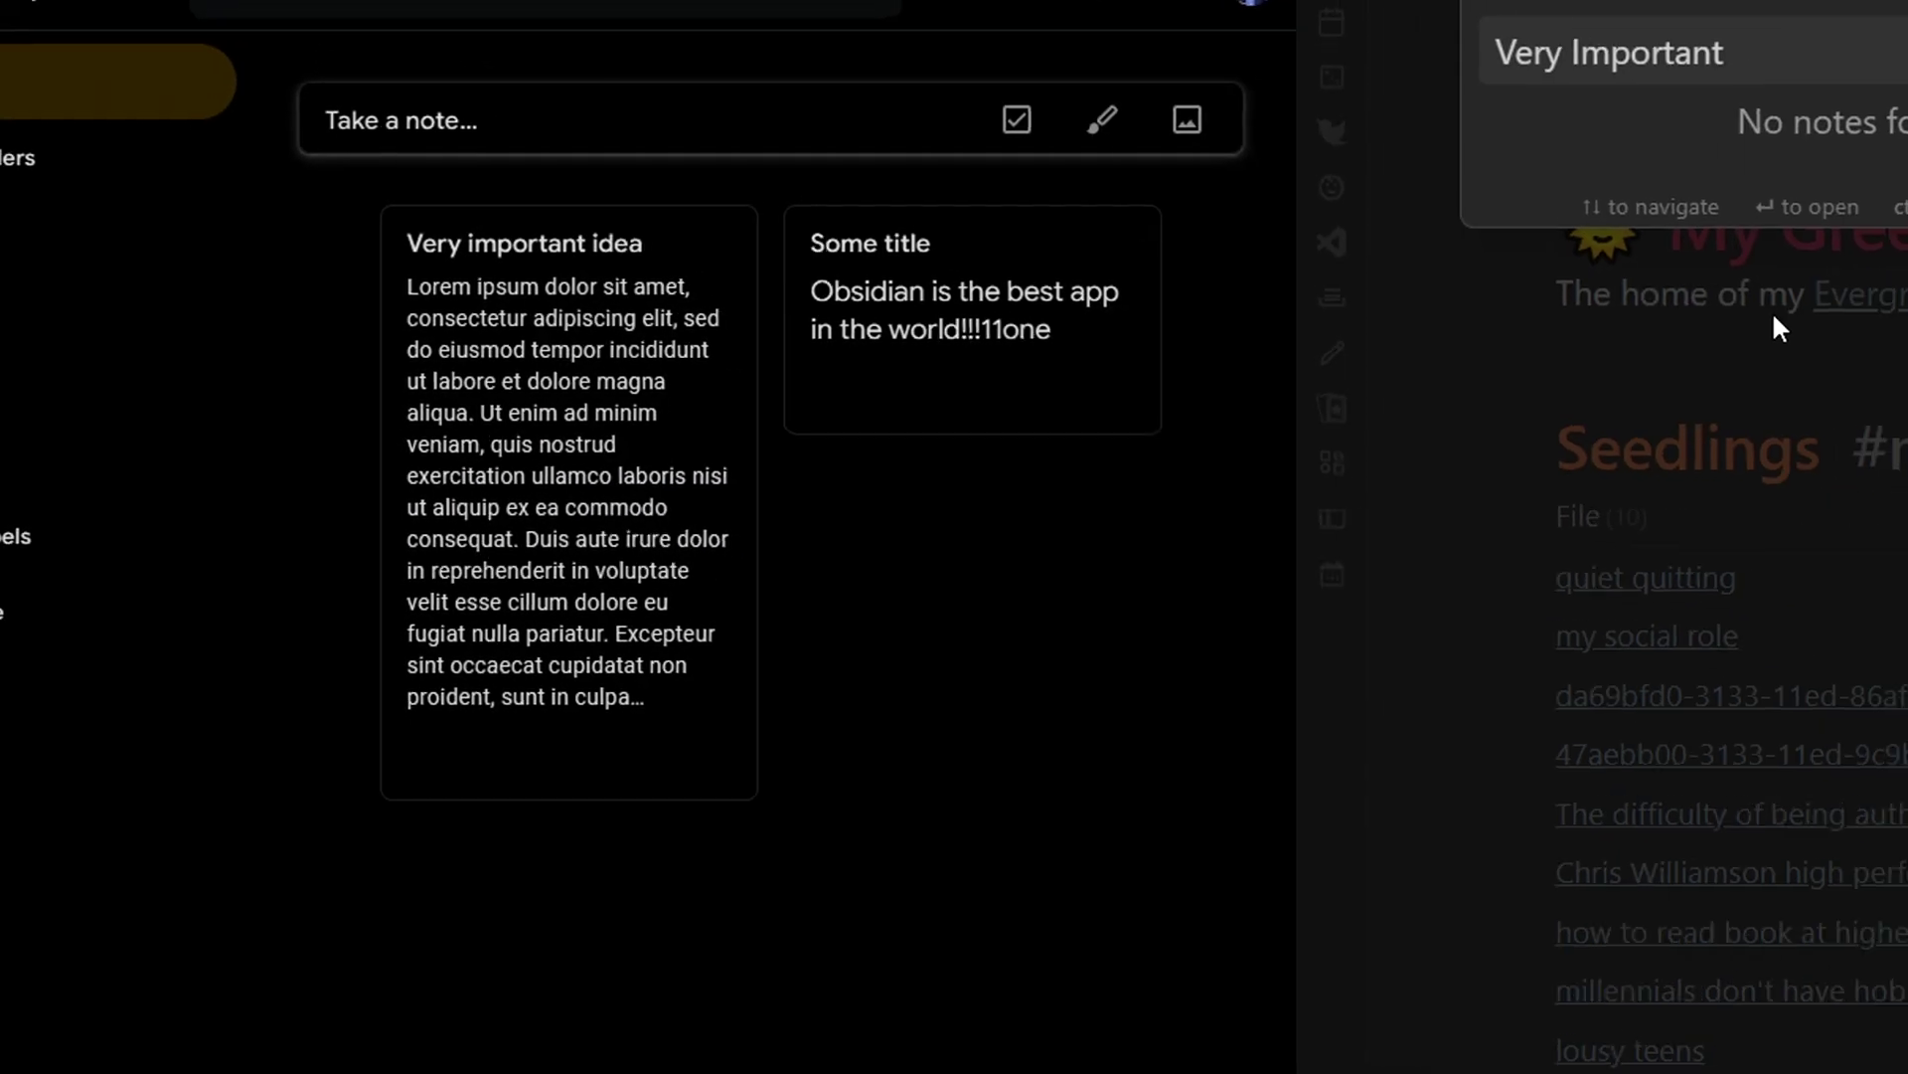
- Title the Obsidian note "Very Important Idea" and copy the body text of the matching Keep note into it
text(Idea)
key(Return)
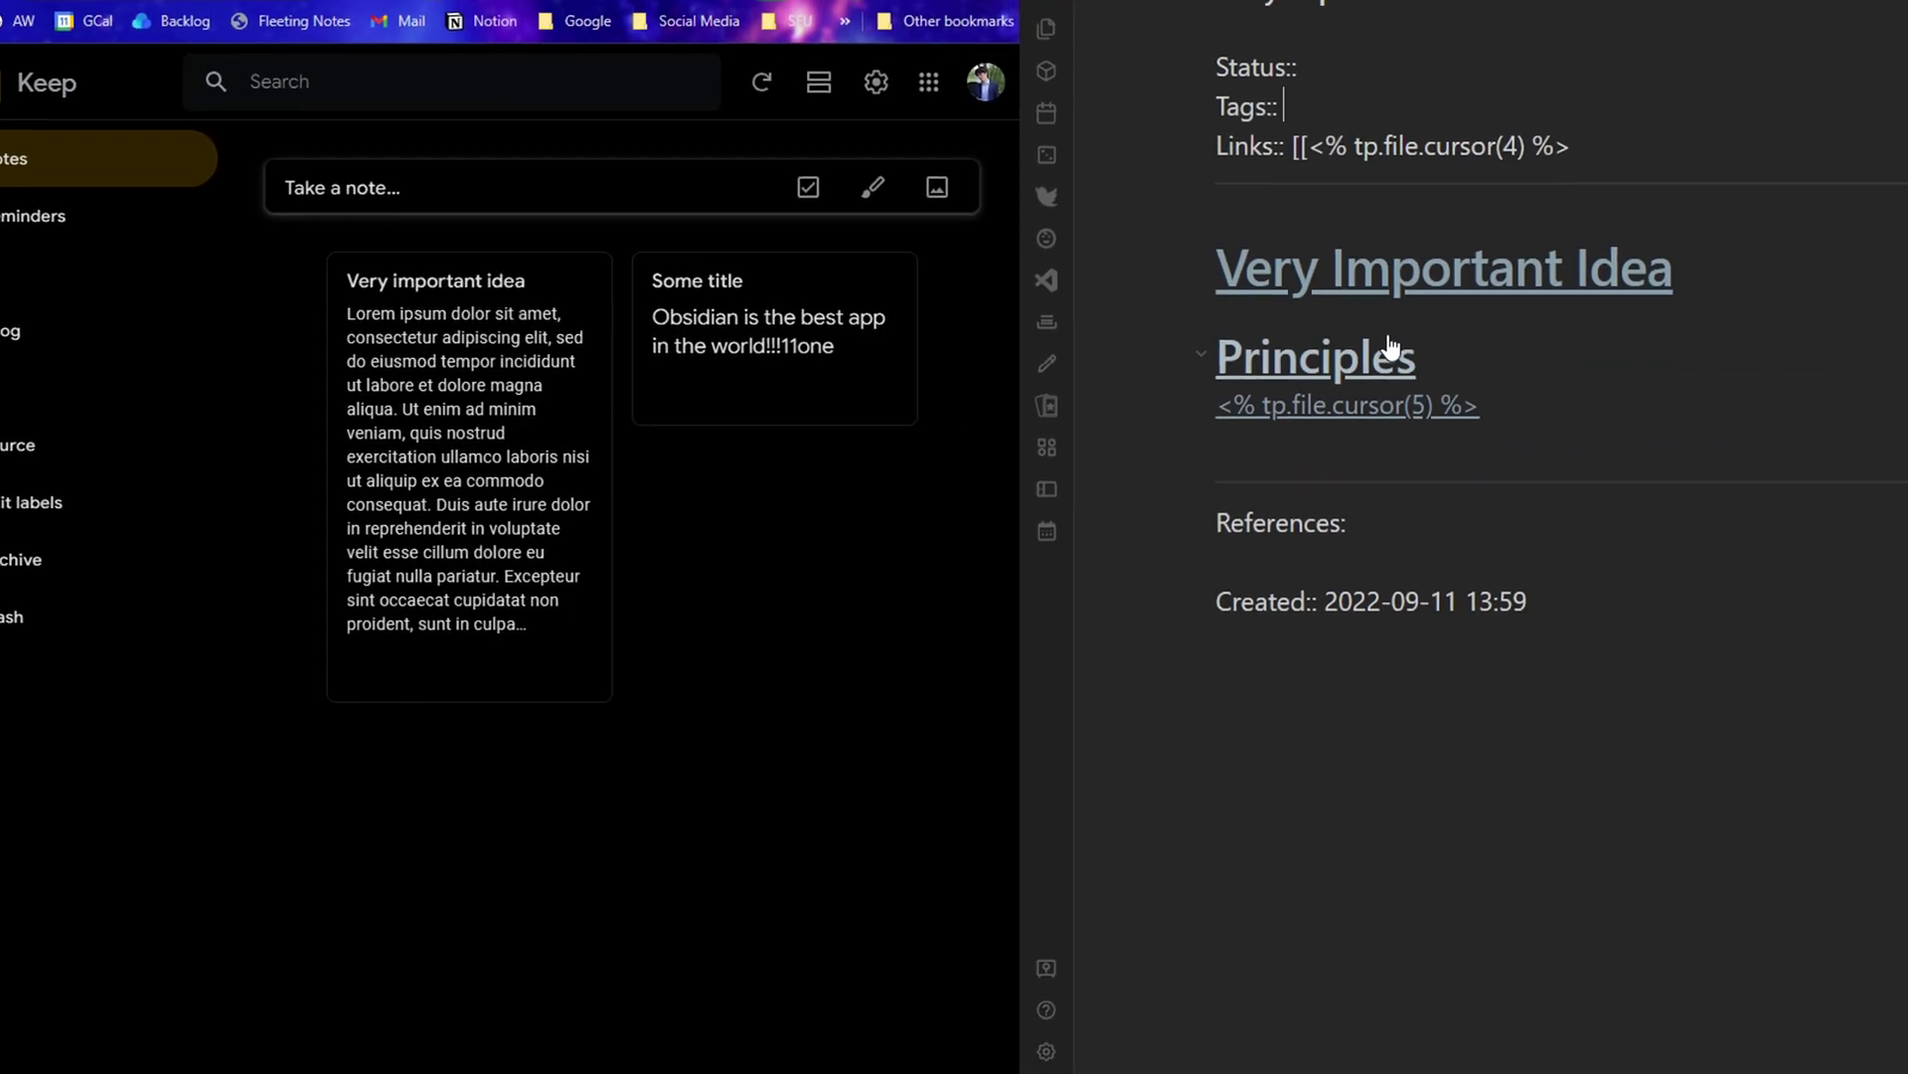
click(555, 382)
key(ctrl+a)
key(ctrl+c)
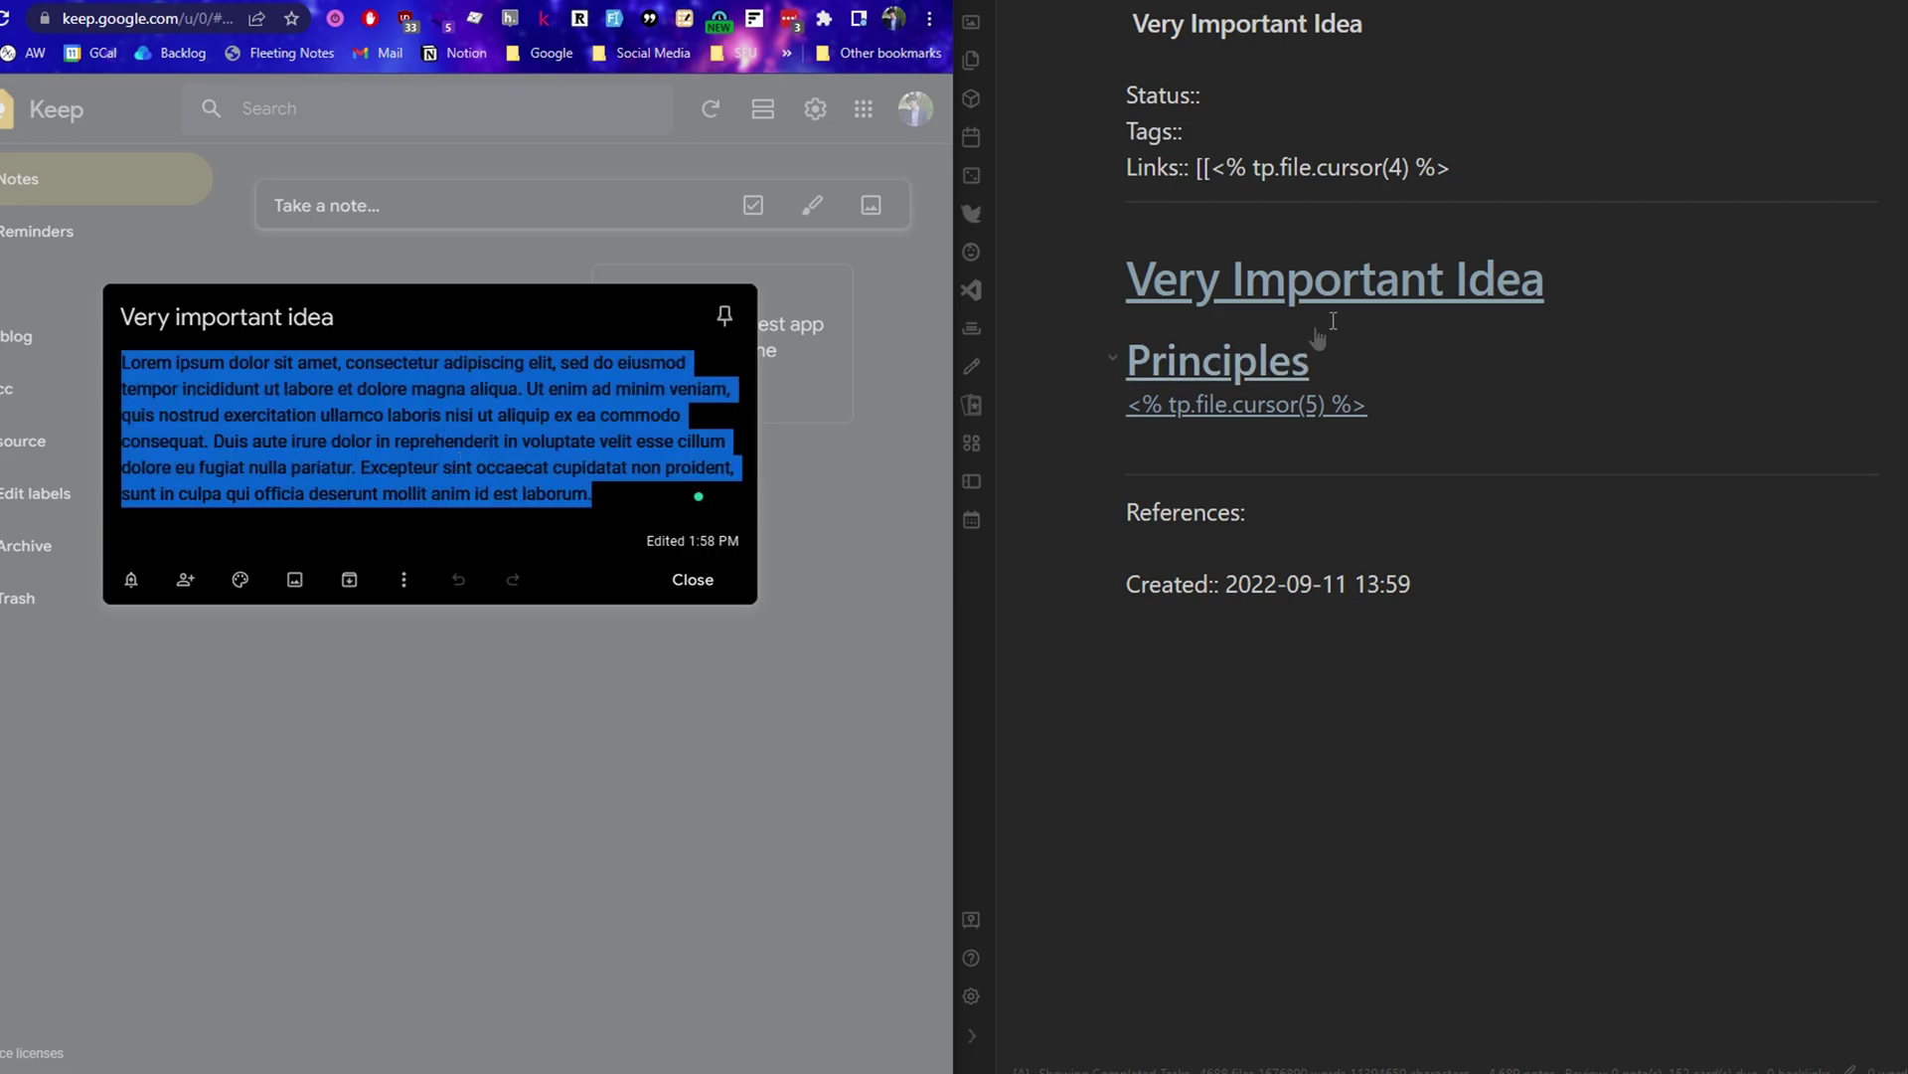
click(1269, 136)
key(ctrl+v)
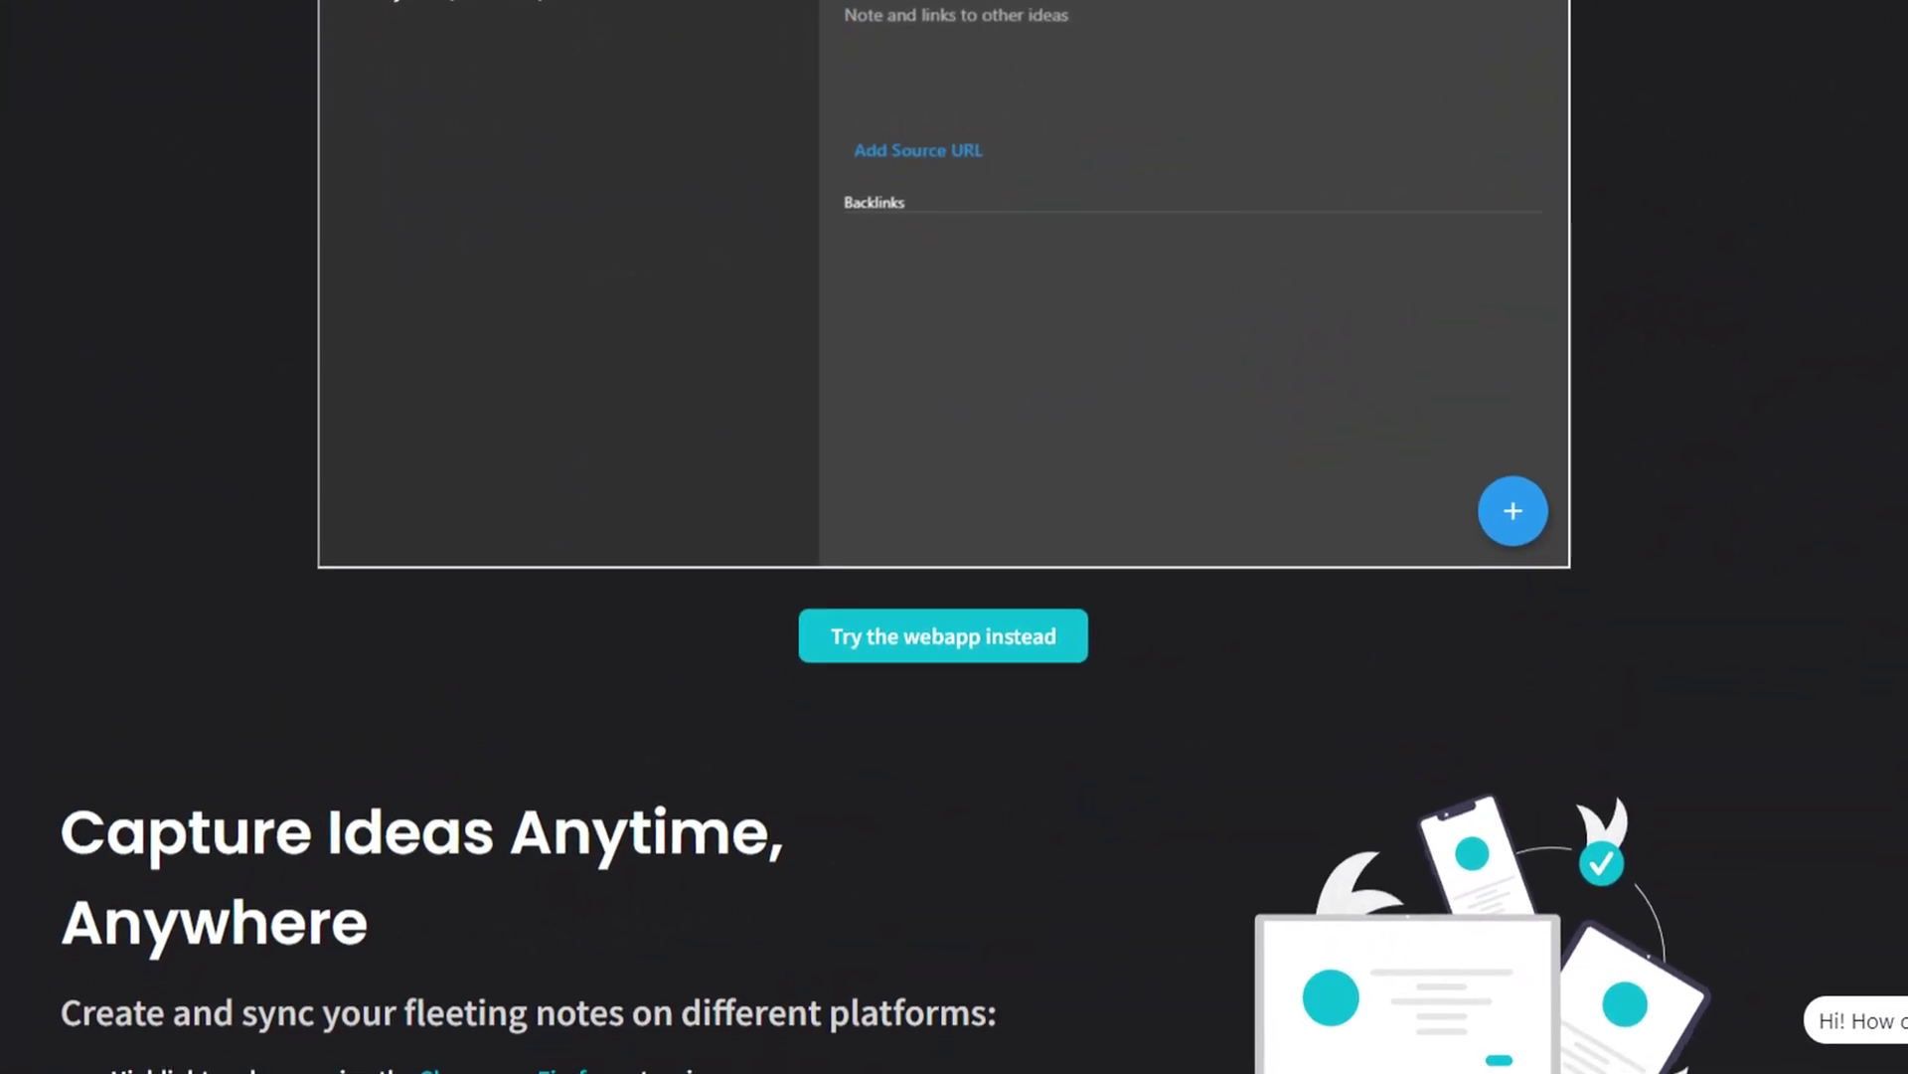
scroll(955, 537, down, 1)
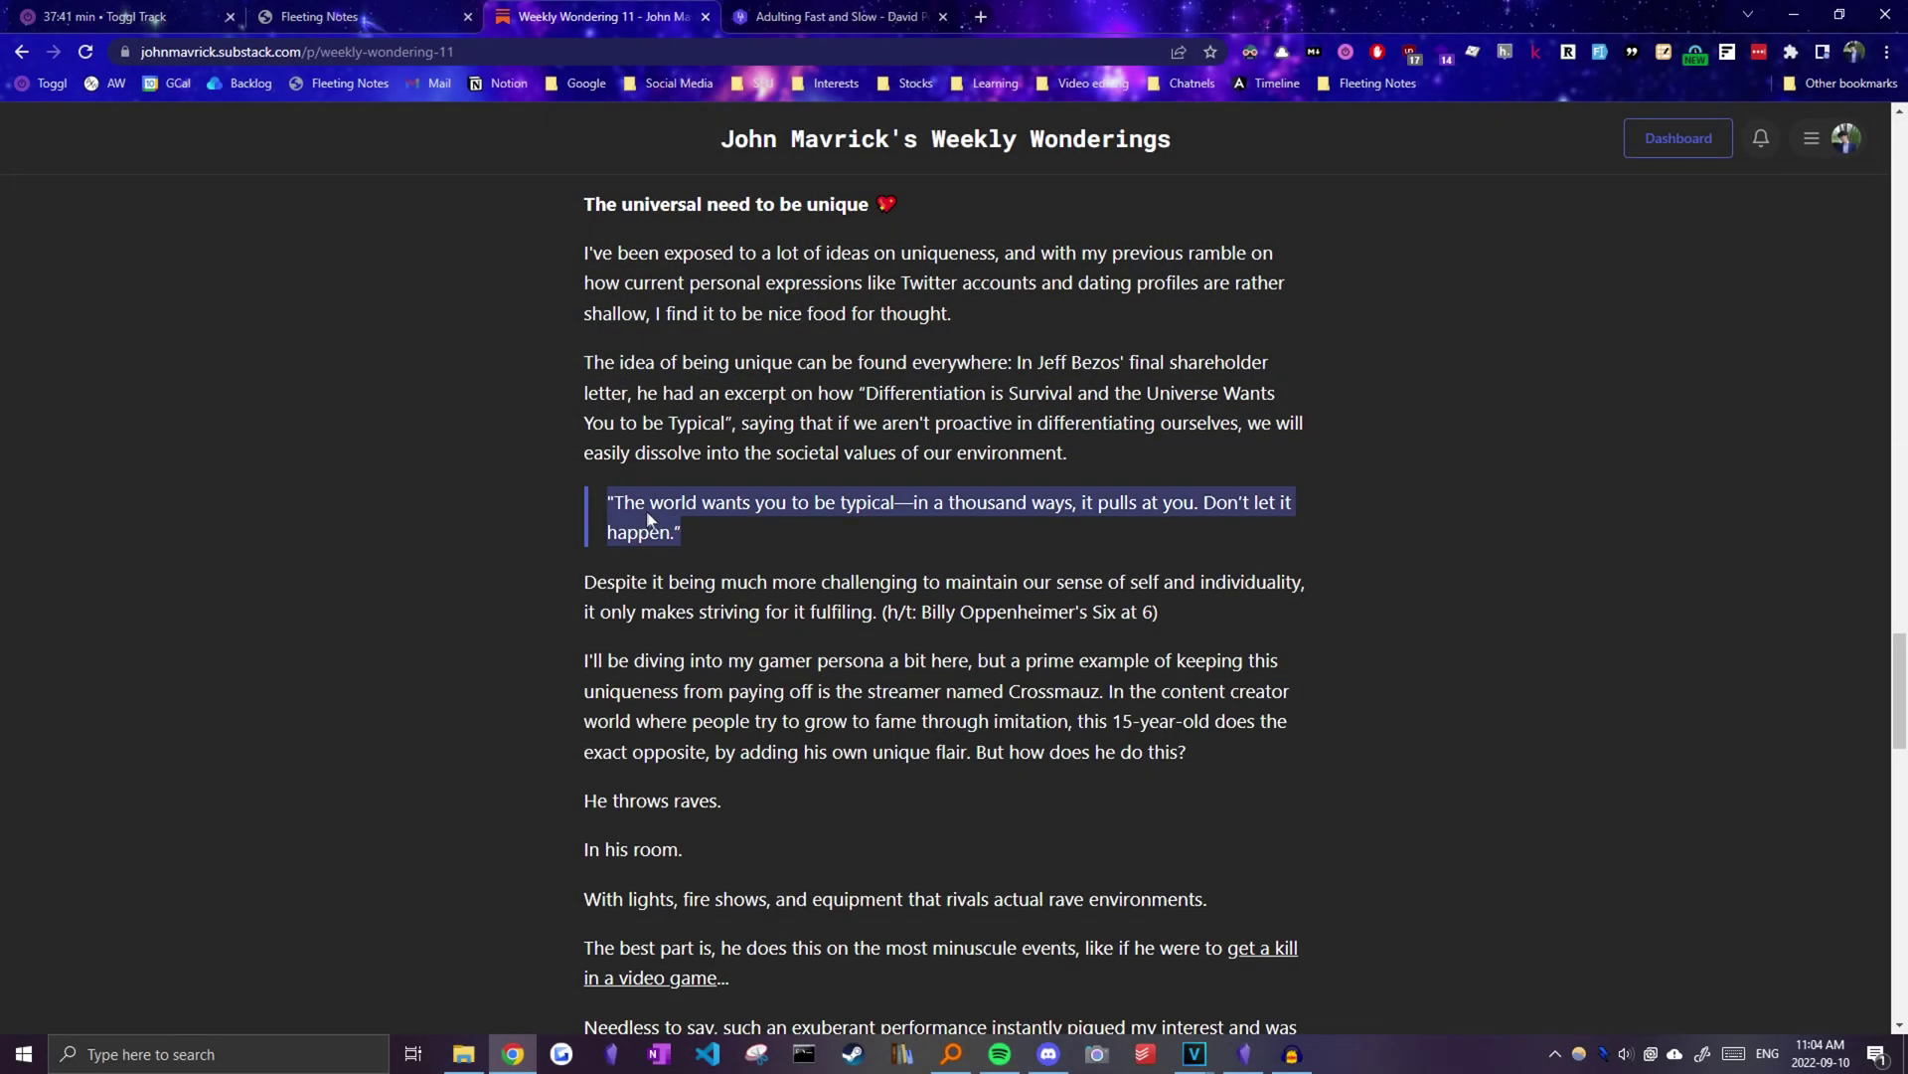
- Save the selected quote as a fleeting note titled "The difficulty of being authentic" with the comment "Since authenticity is naturally hard, it makes it that more rewarding."
right_click(670, 507)
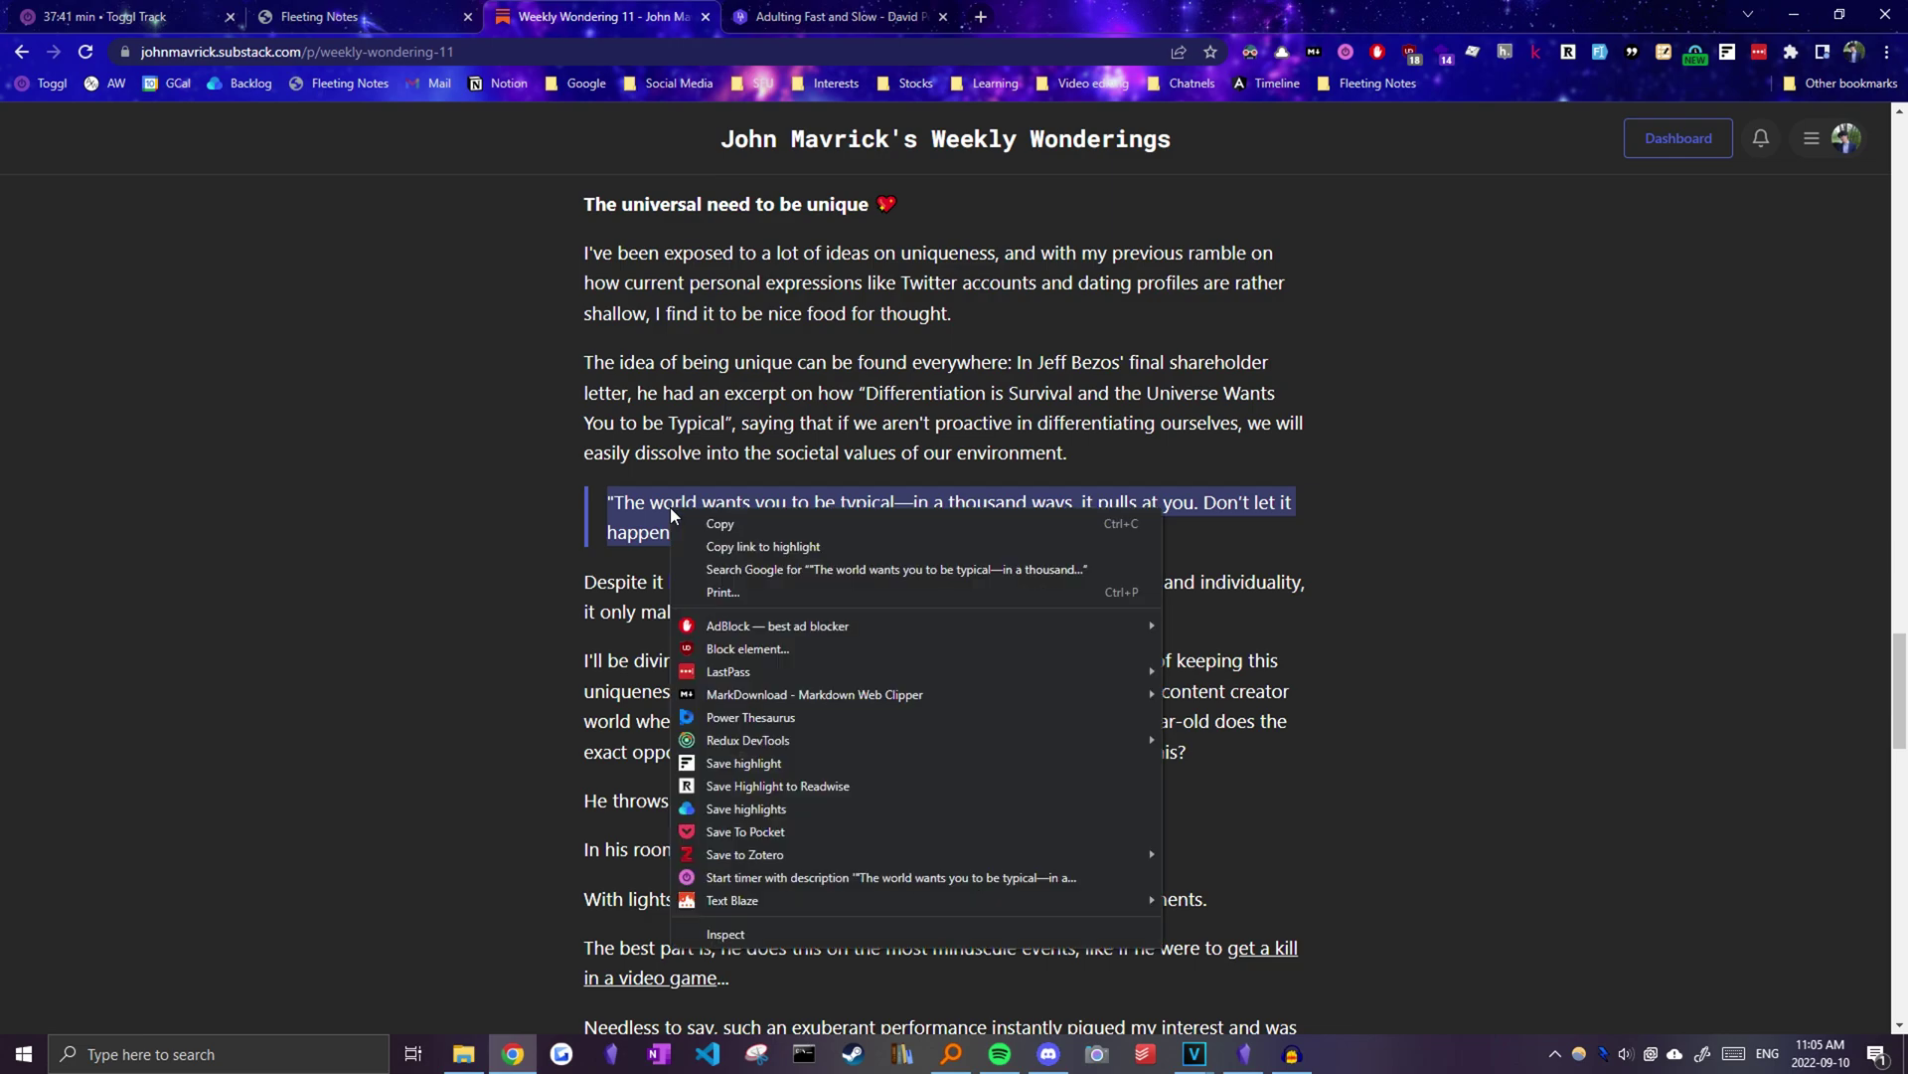
click(732, 762)
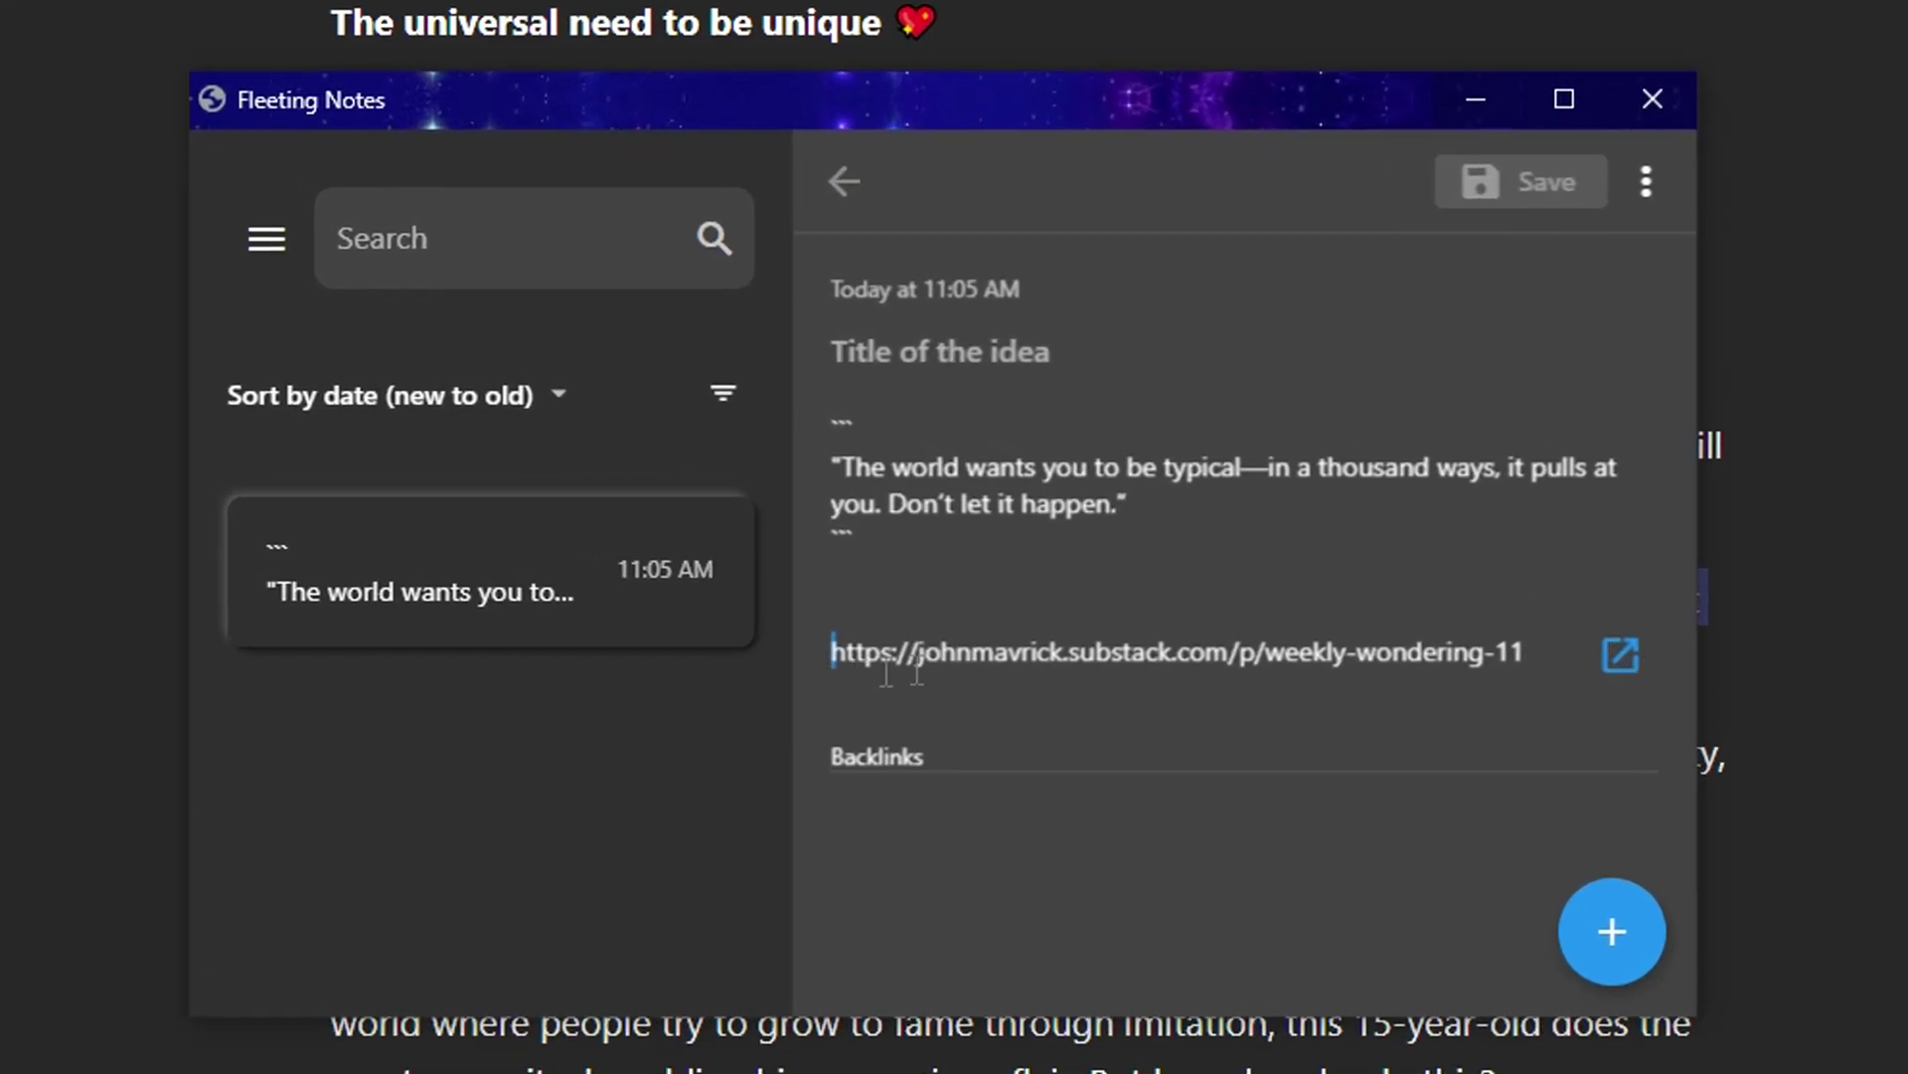
click(1080, 364)
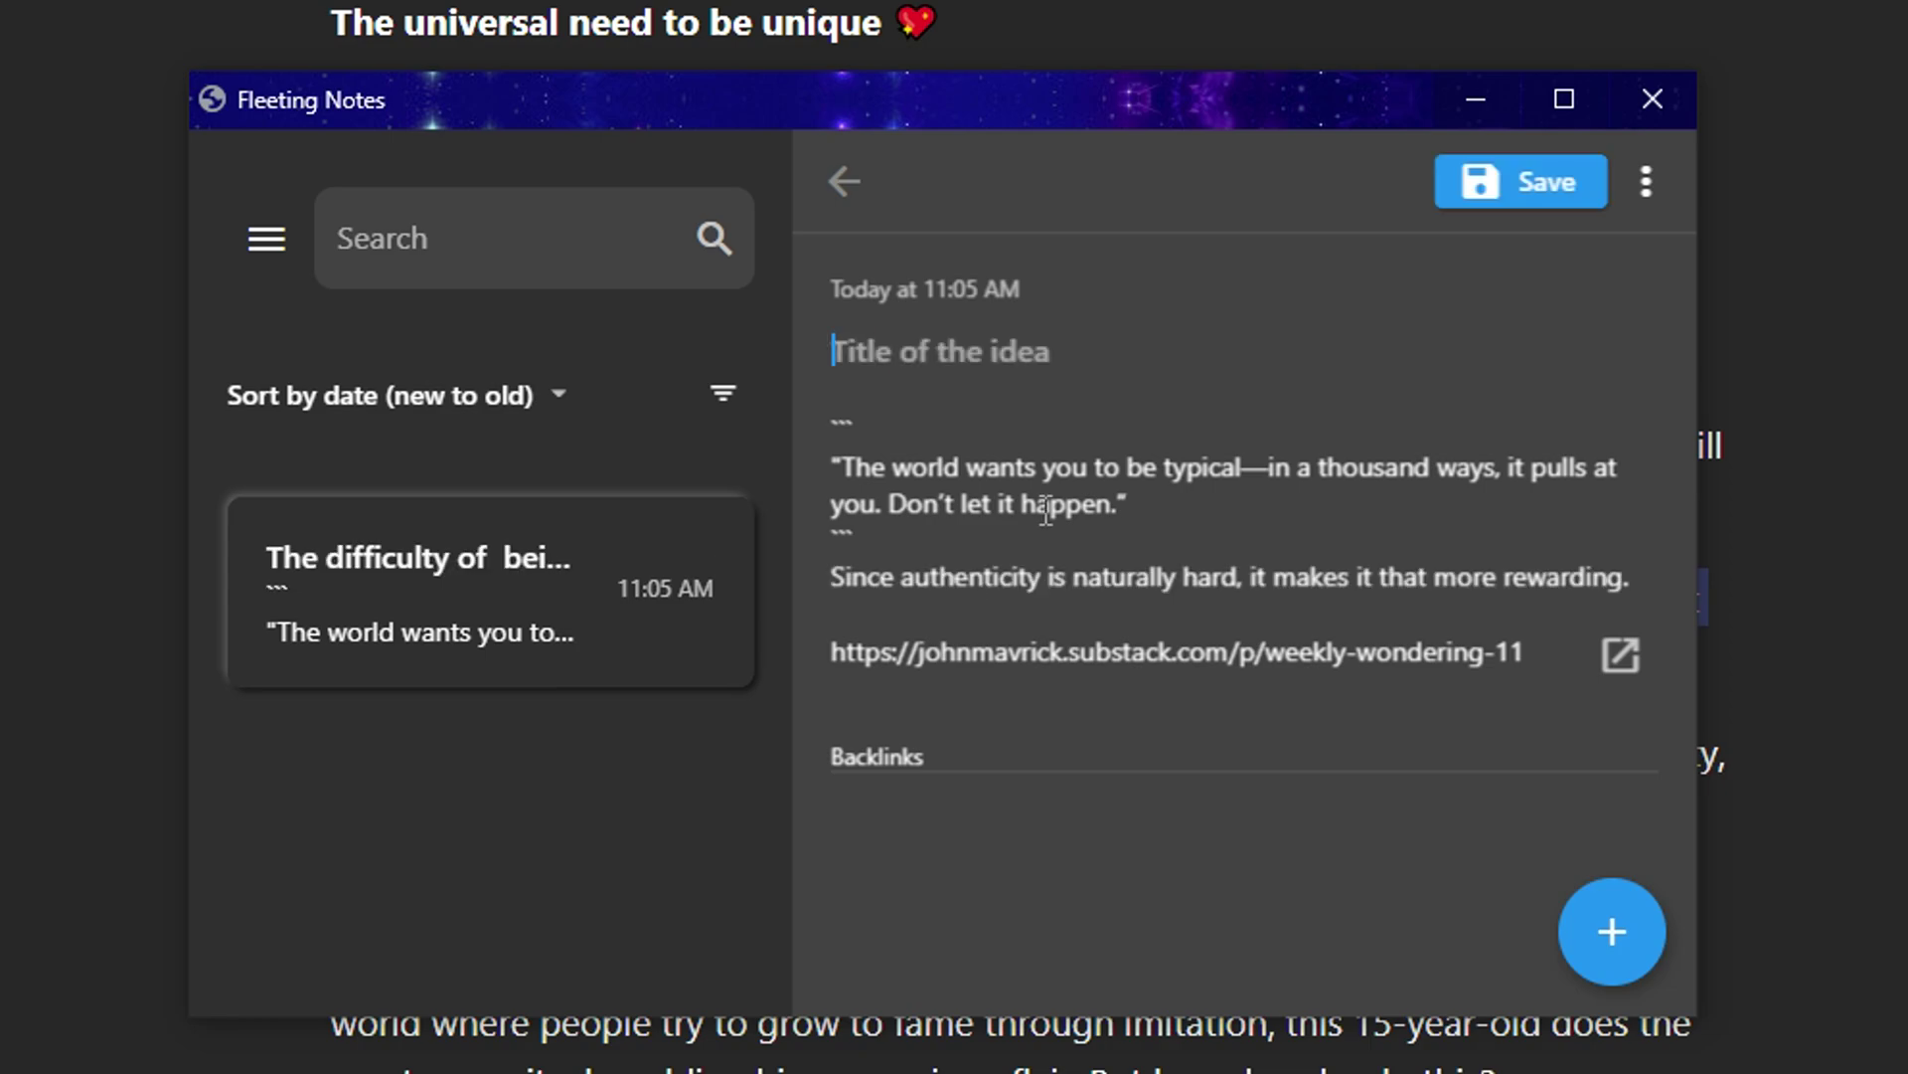
text(The di)
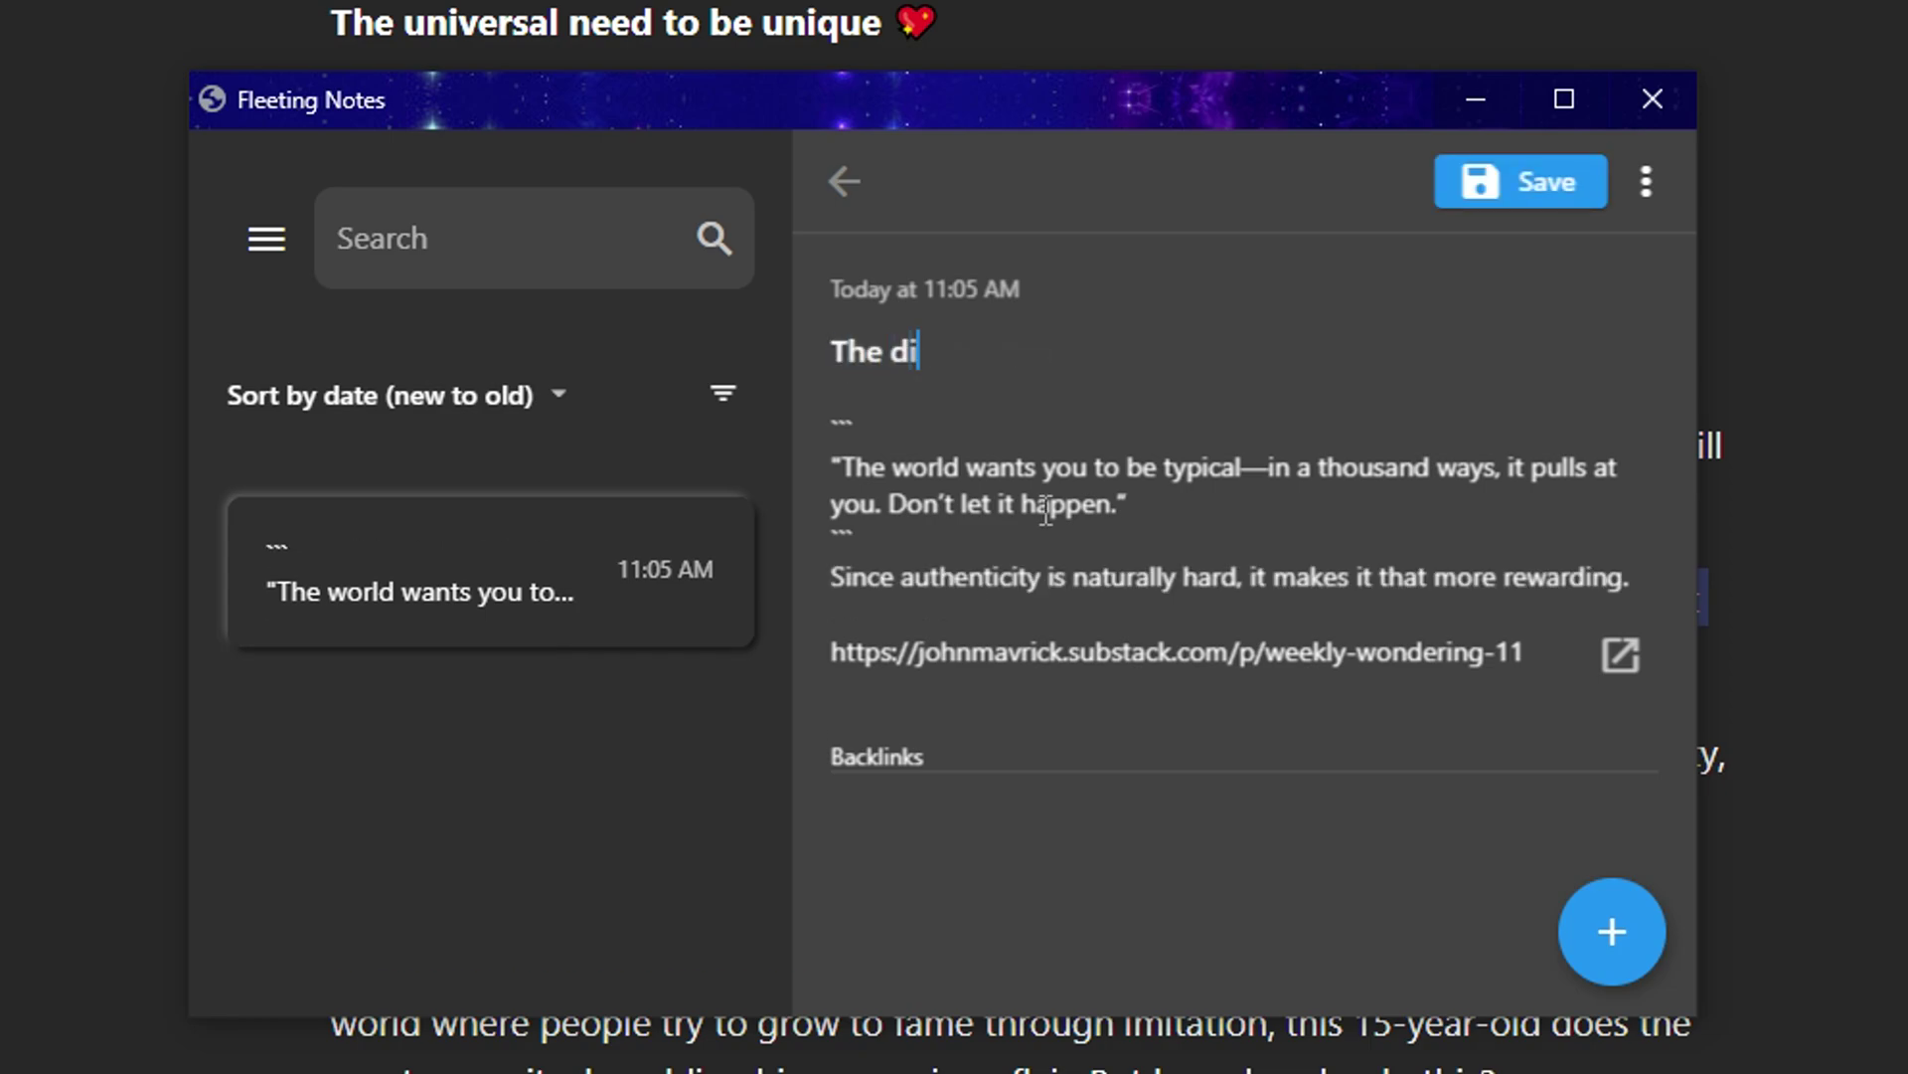
text(fficulty of being aut)
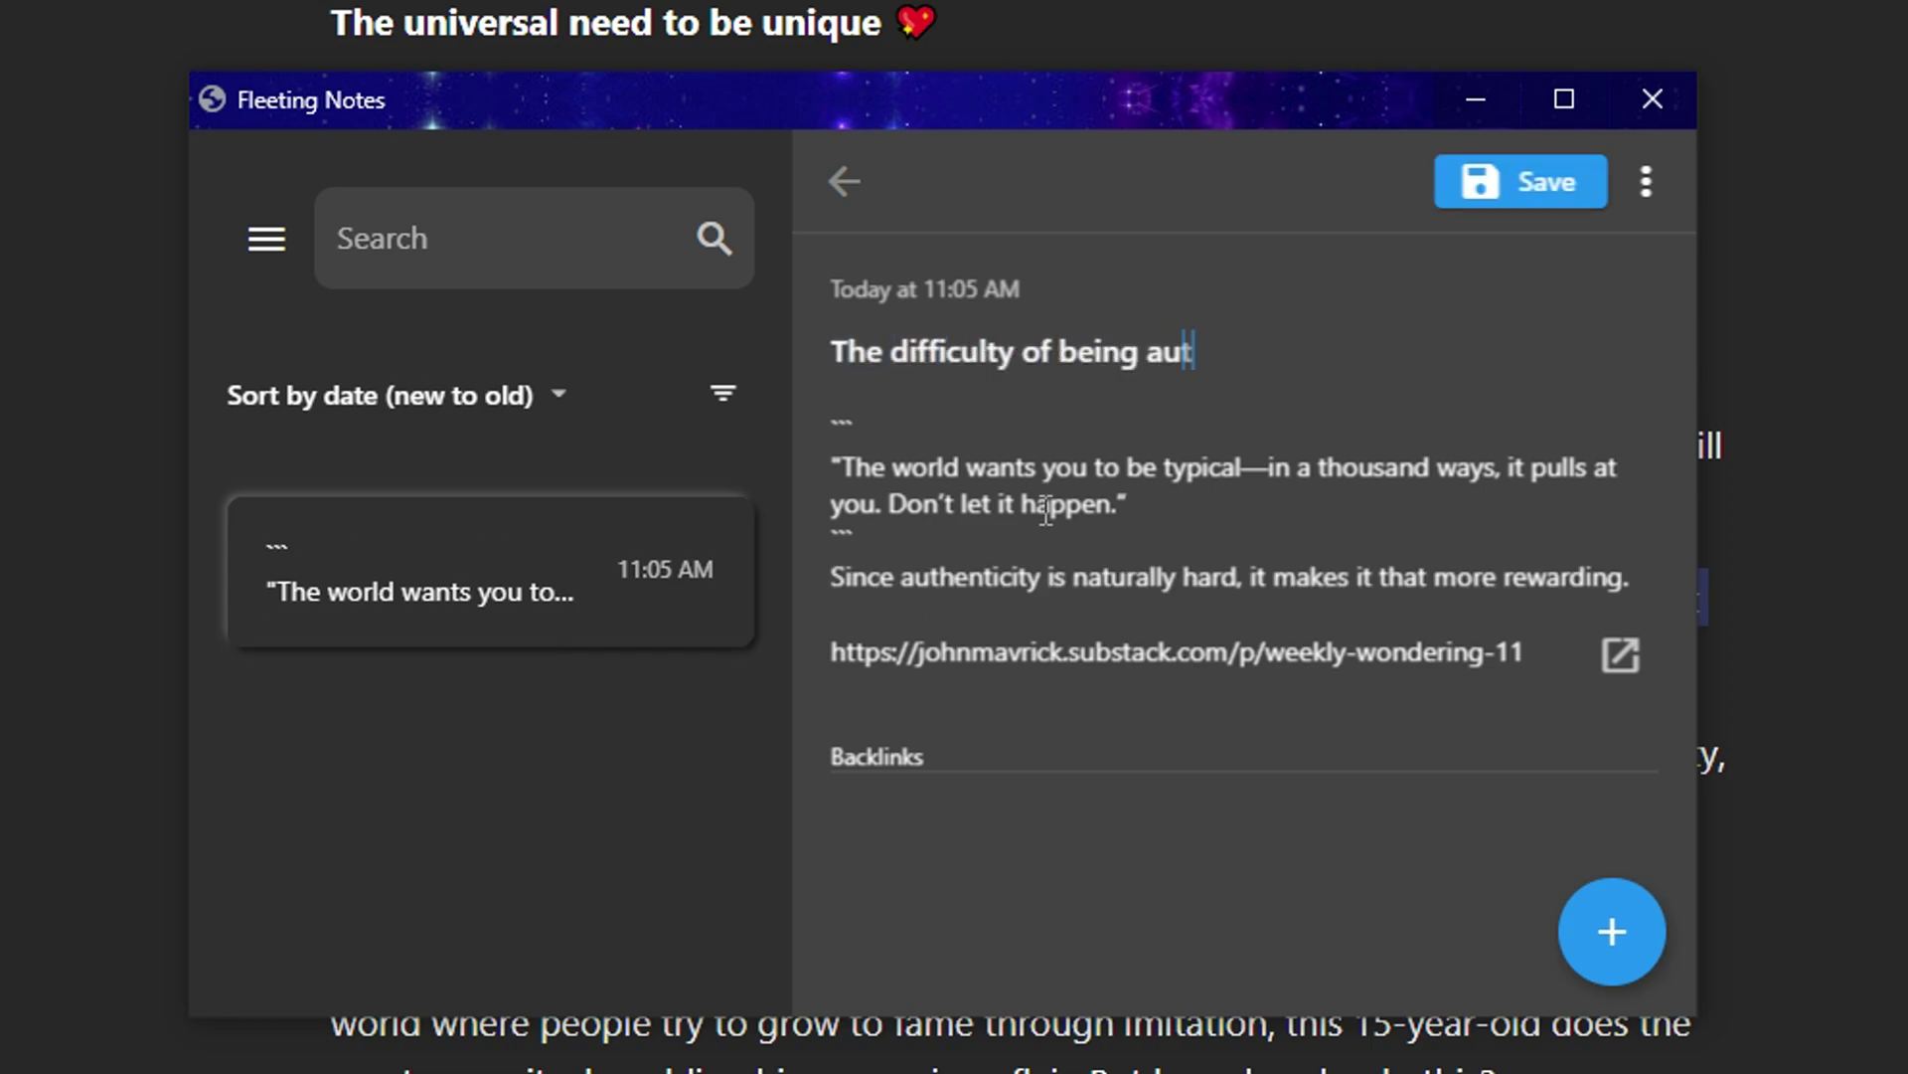
text(hentic)
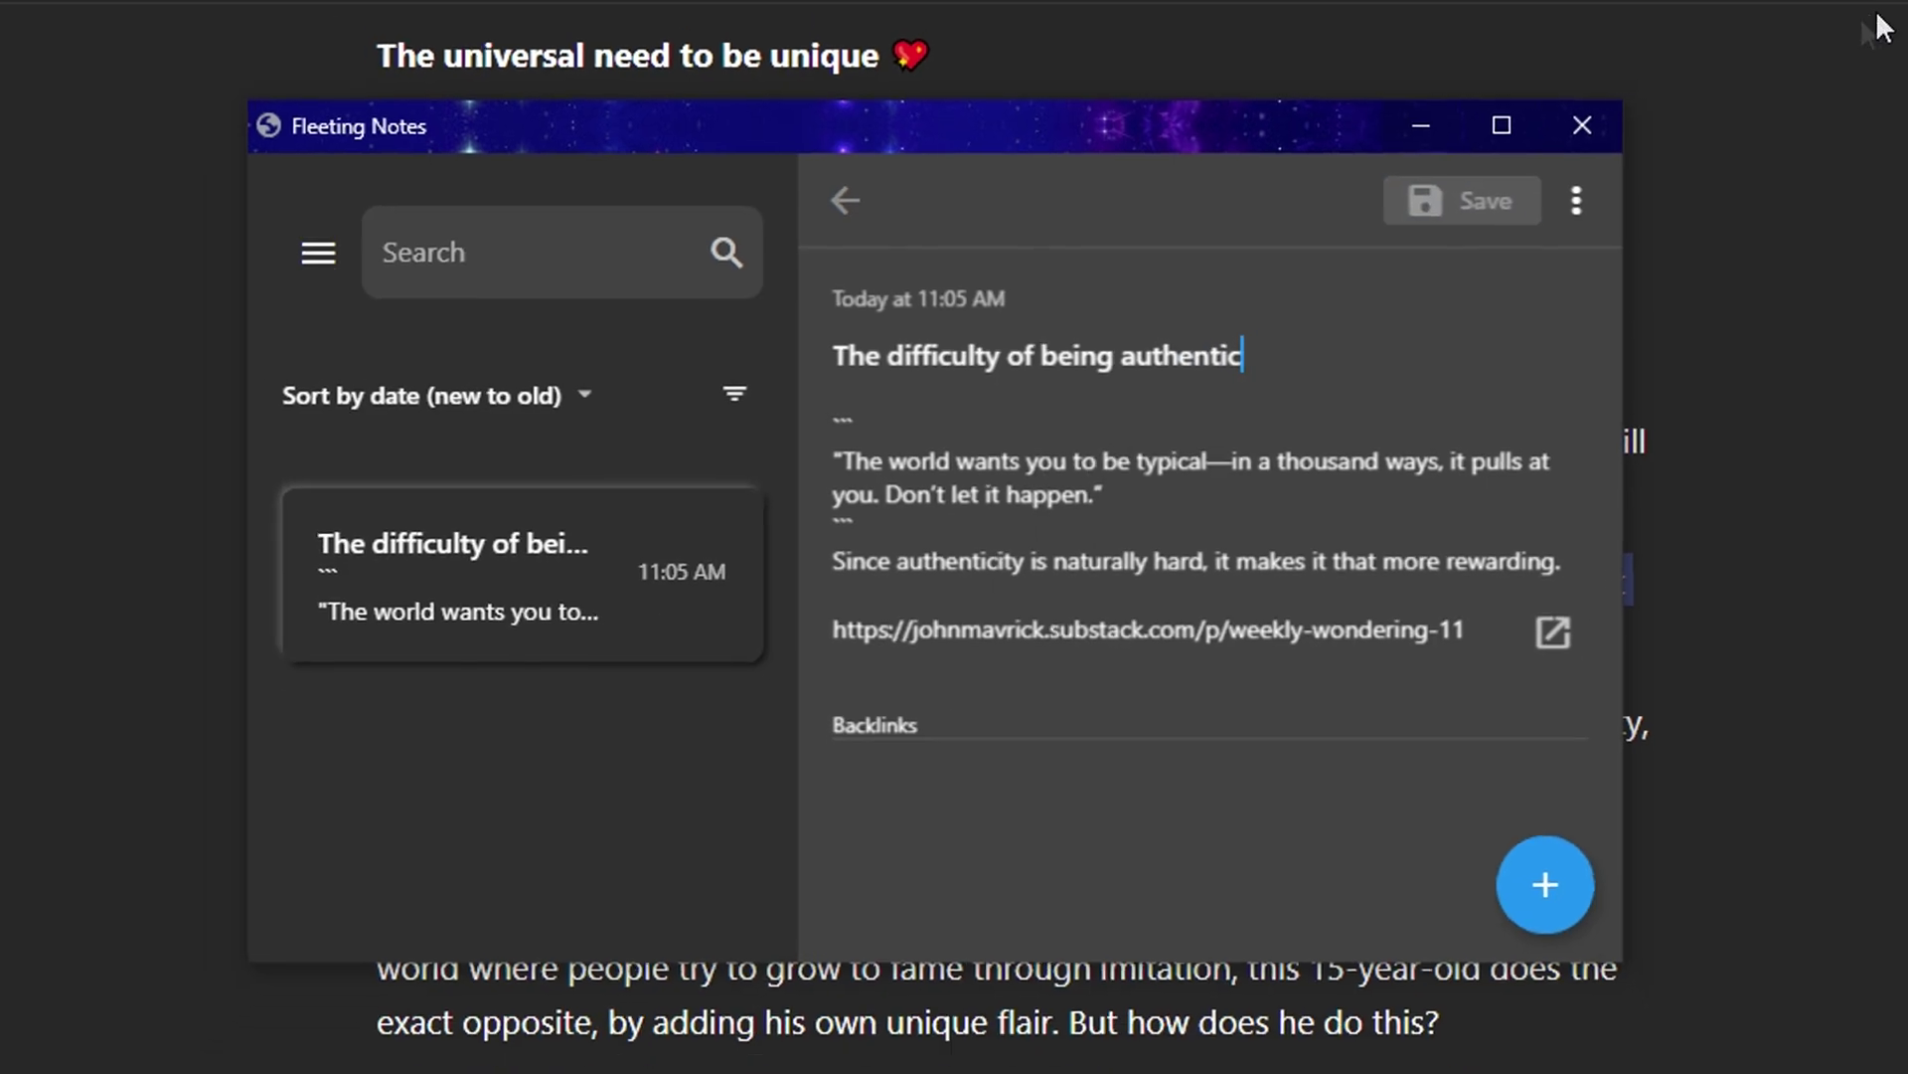
click(1669, 22)
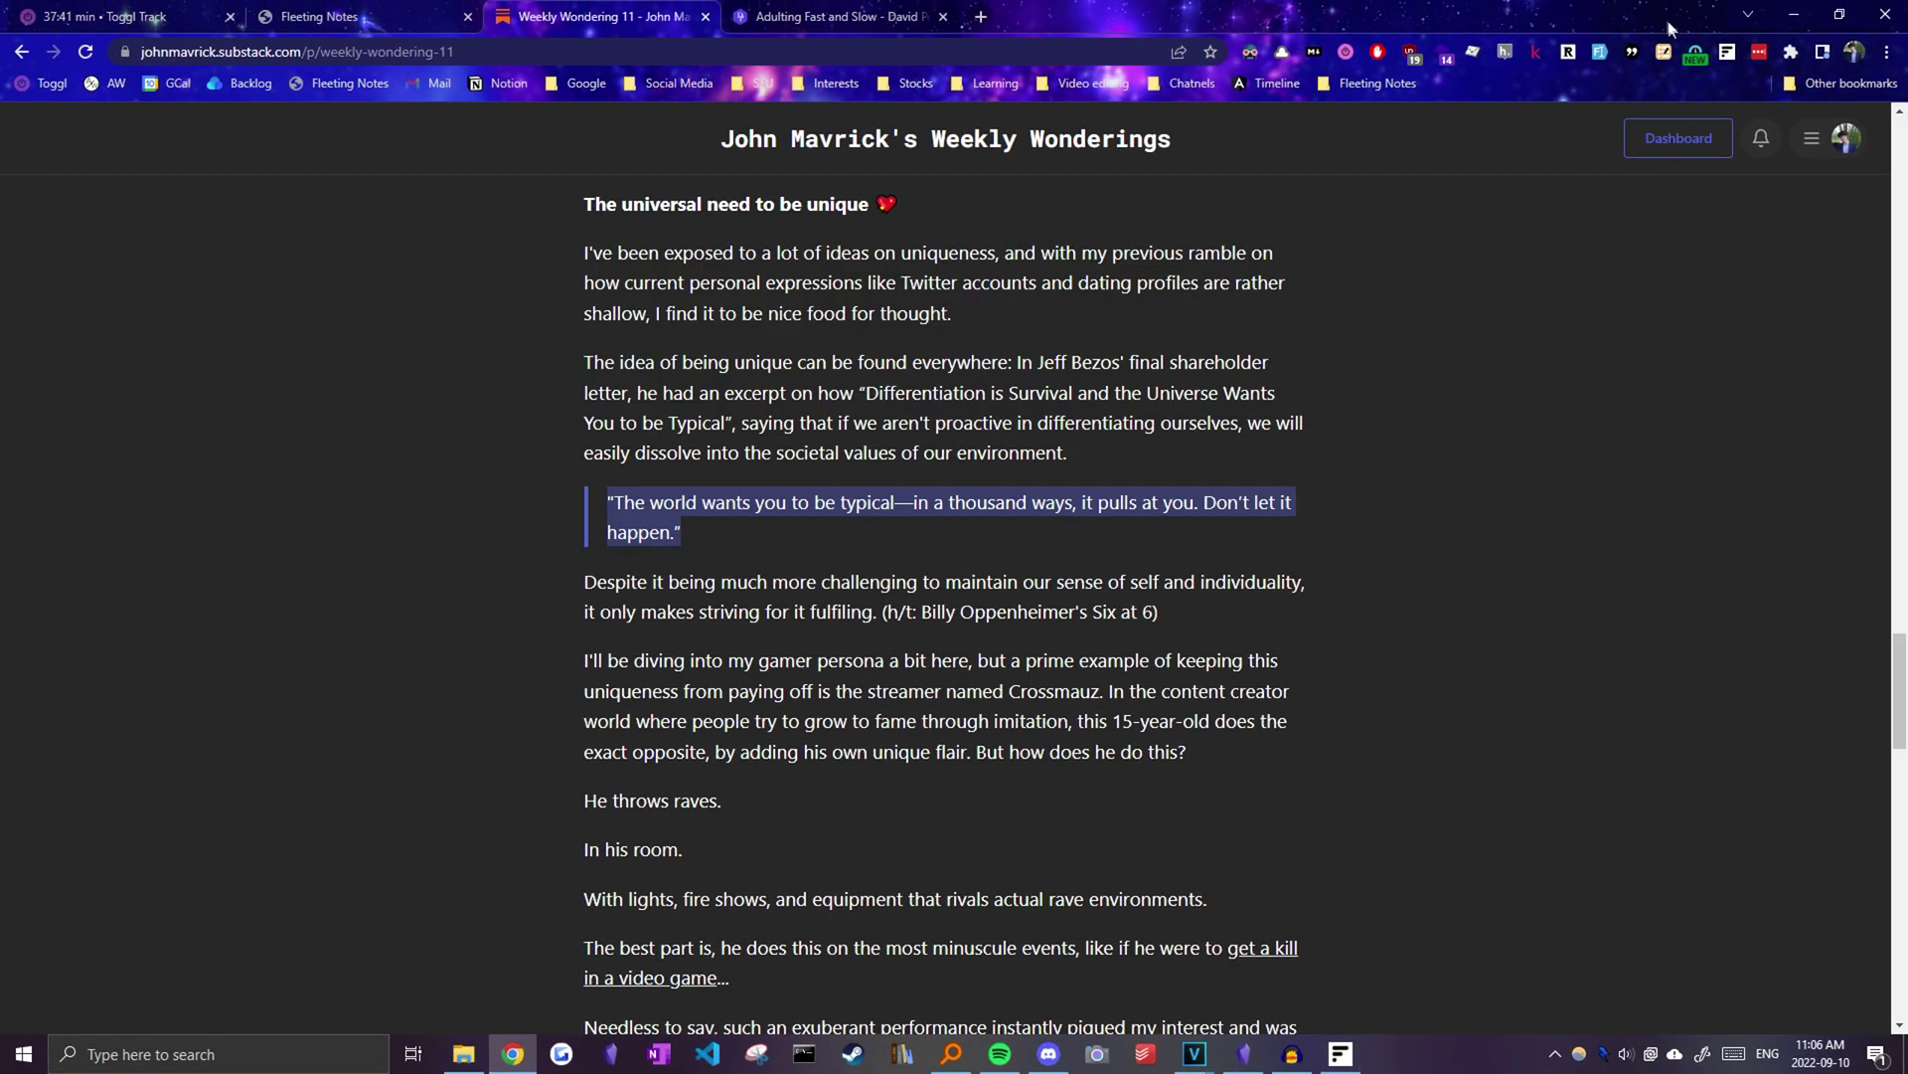
- Write a new fleeting note on what qualities make a person respectable and trustworthy, linking it to "The difficulty of being authentic"
click(1726, 56)
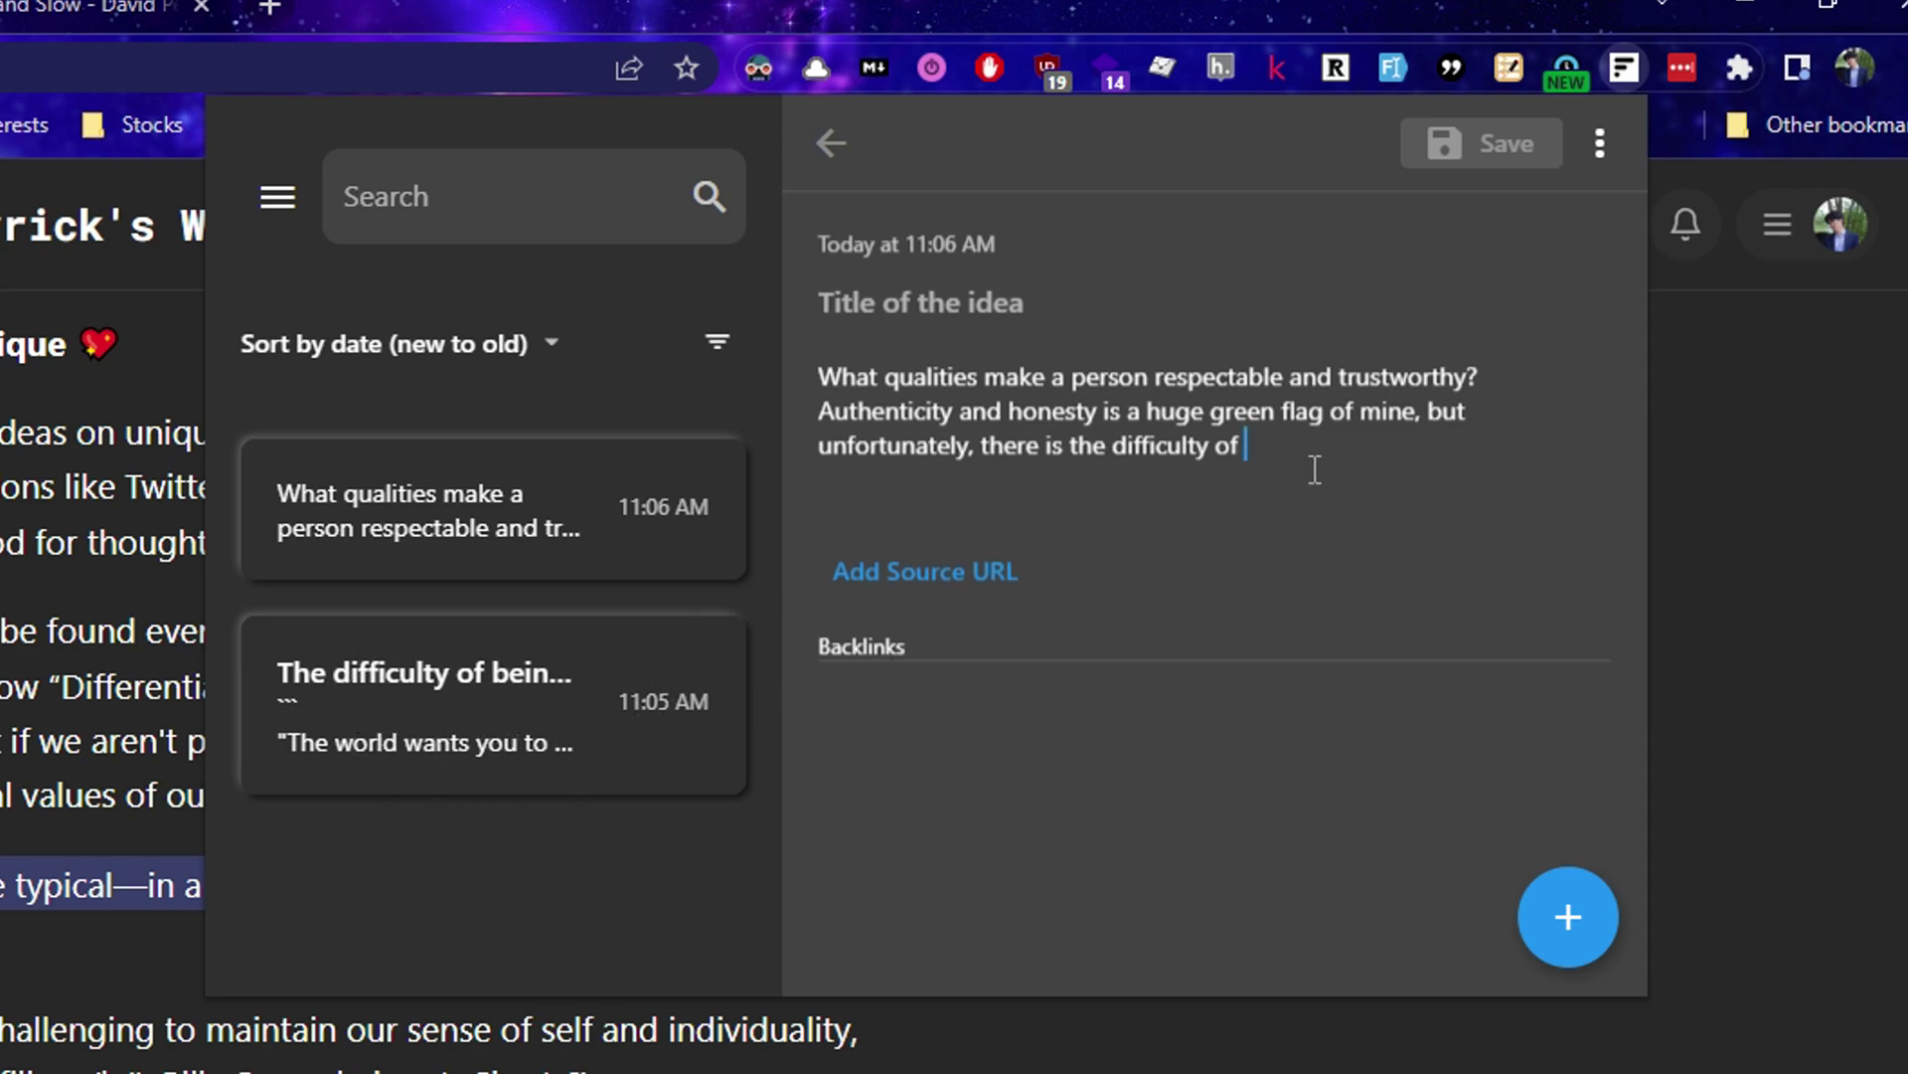
text([[)
click(1126, 482)
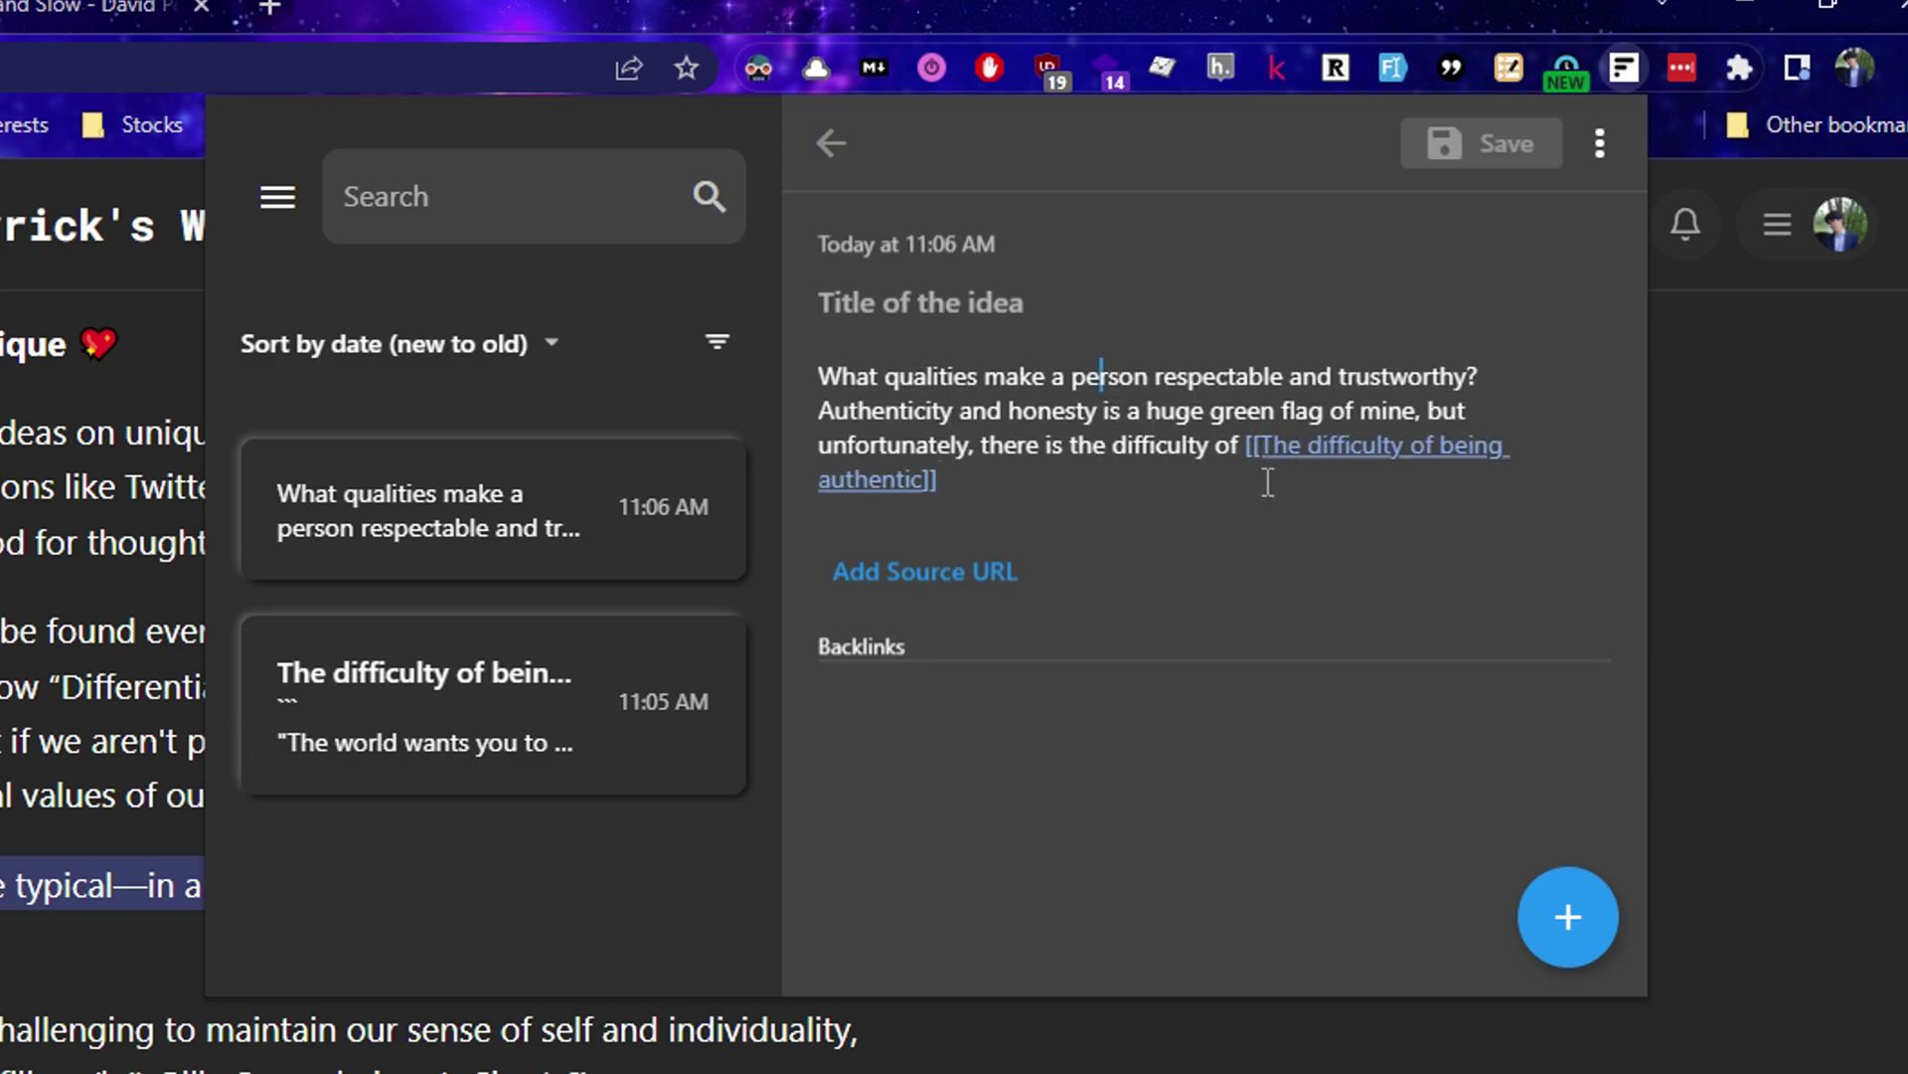
- Open the linked note from its preview and return to the note about respectable qualities
mouse_move(1280, 485)
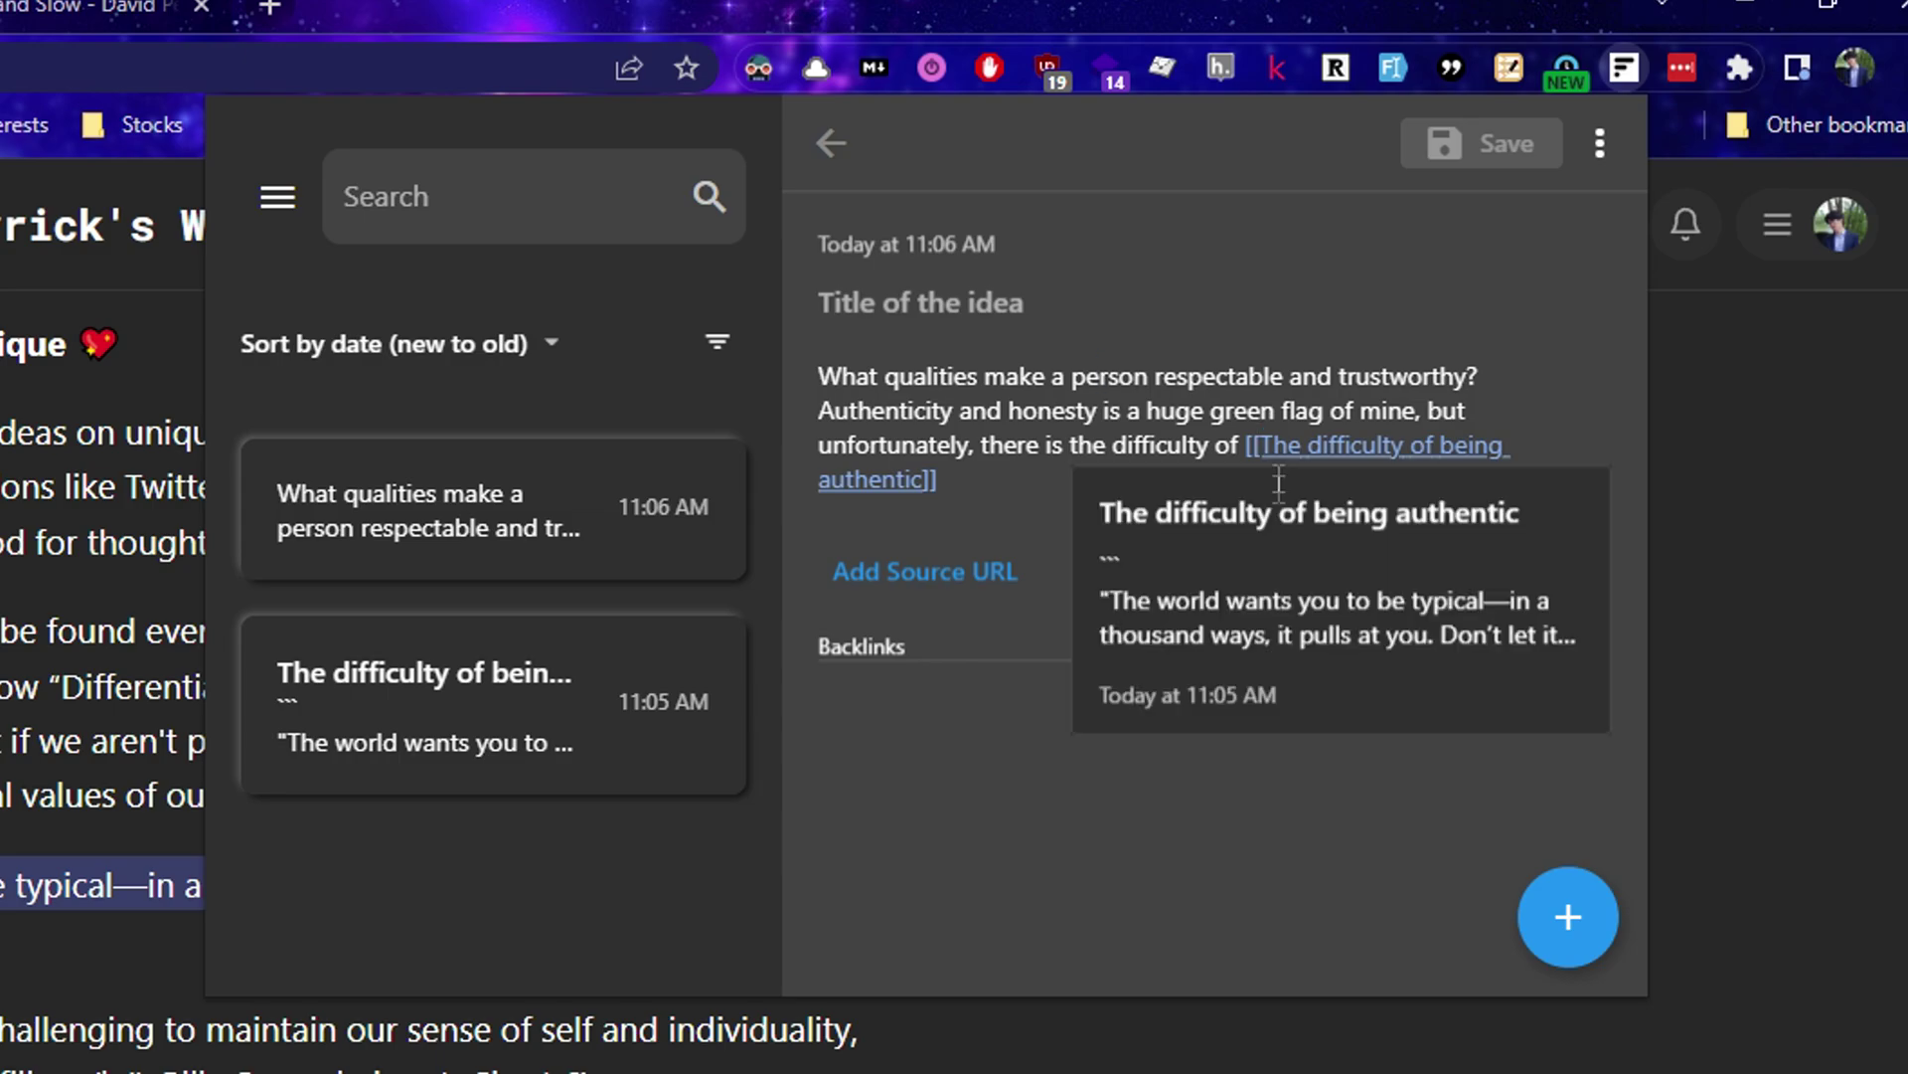
click(1270, 517)
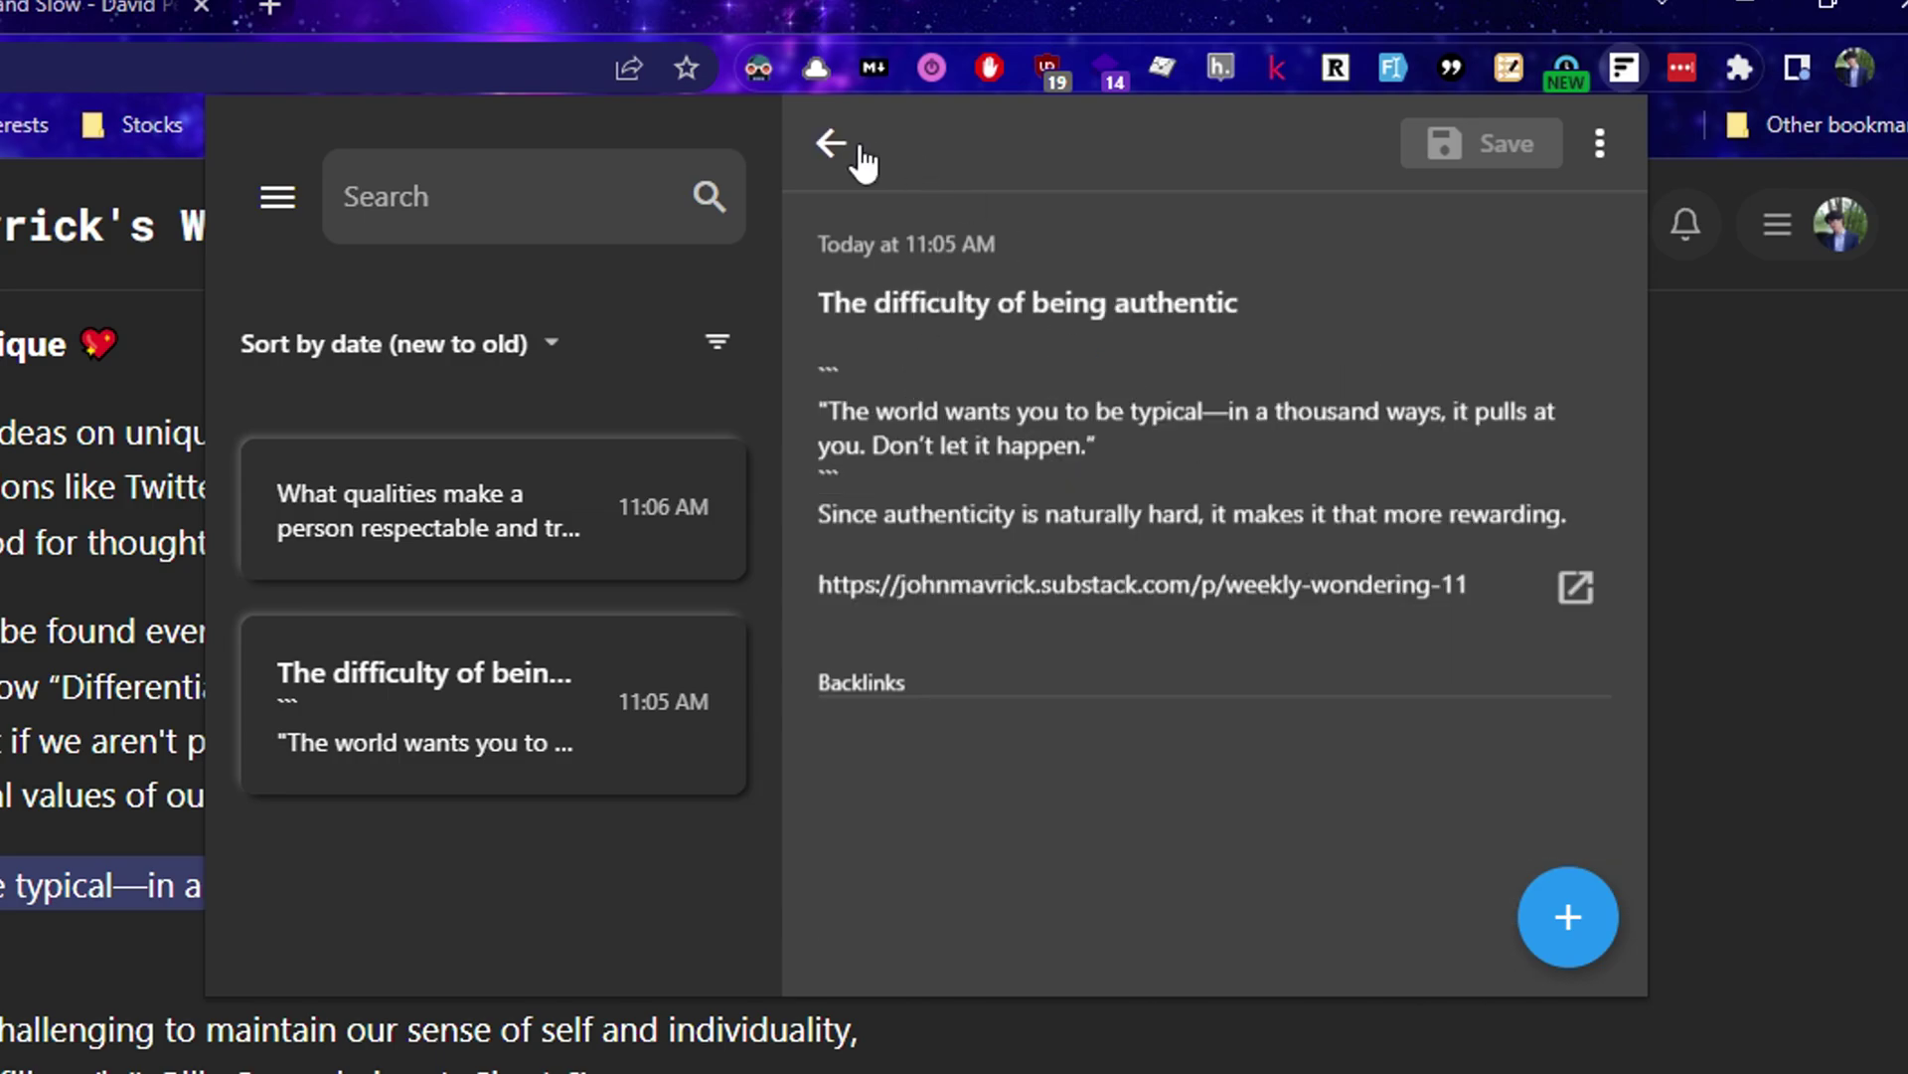
click(474, 568)
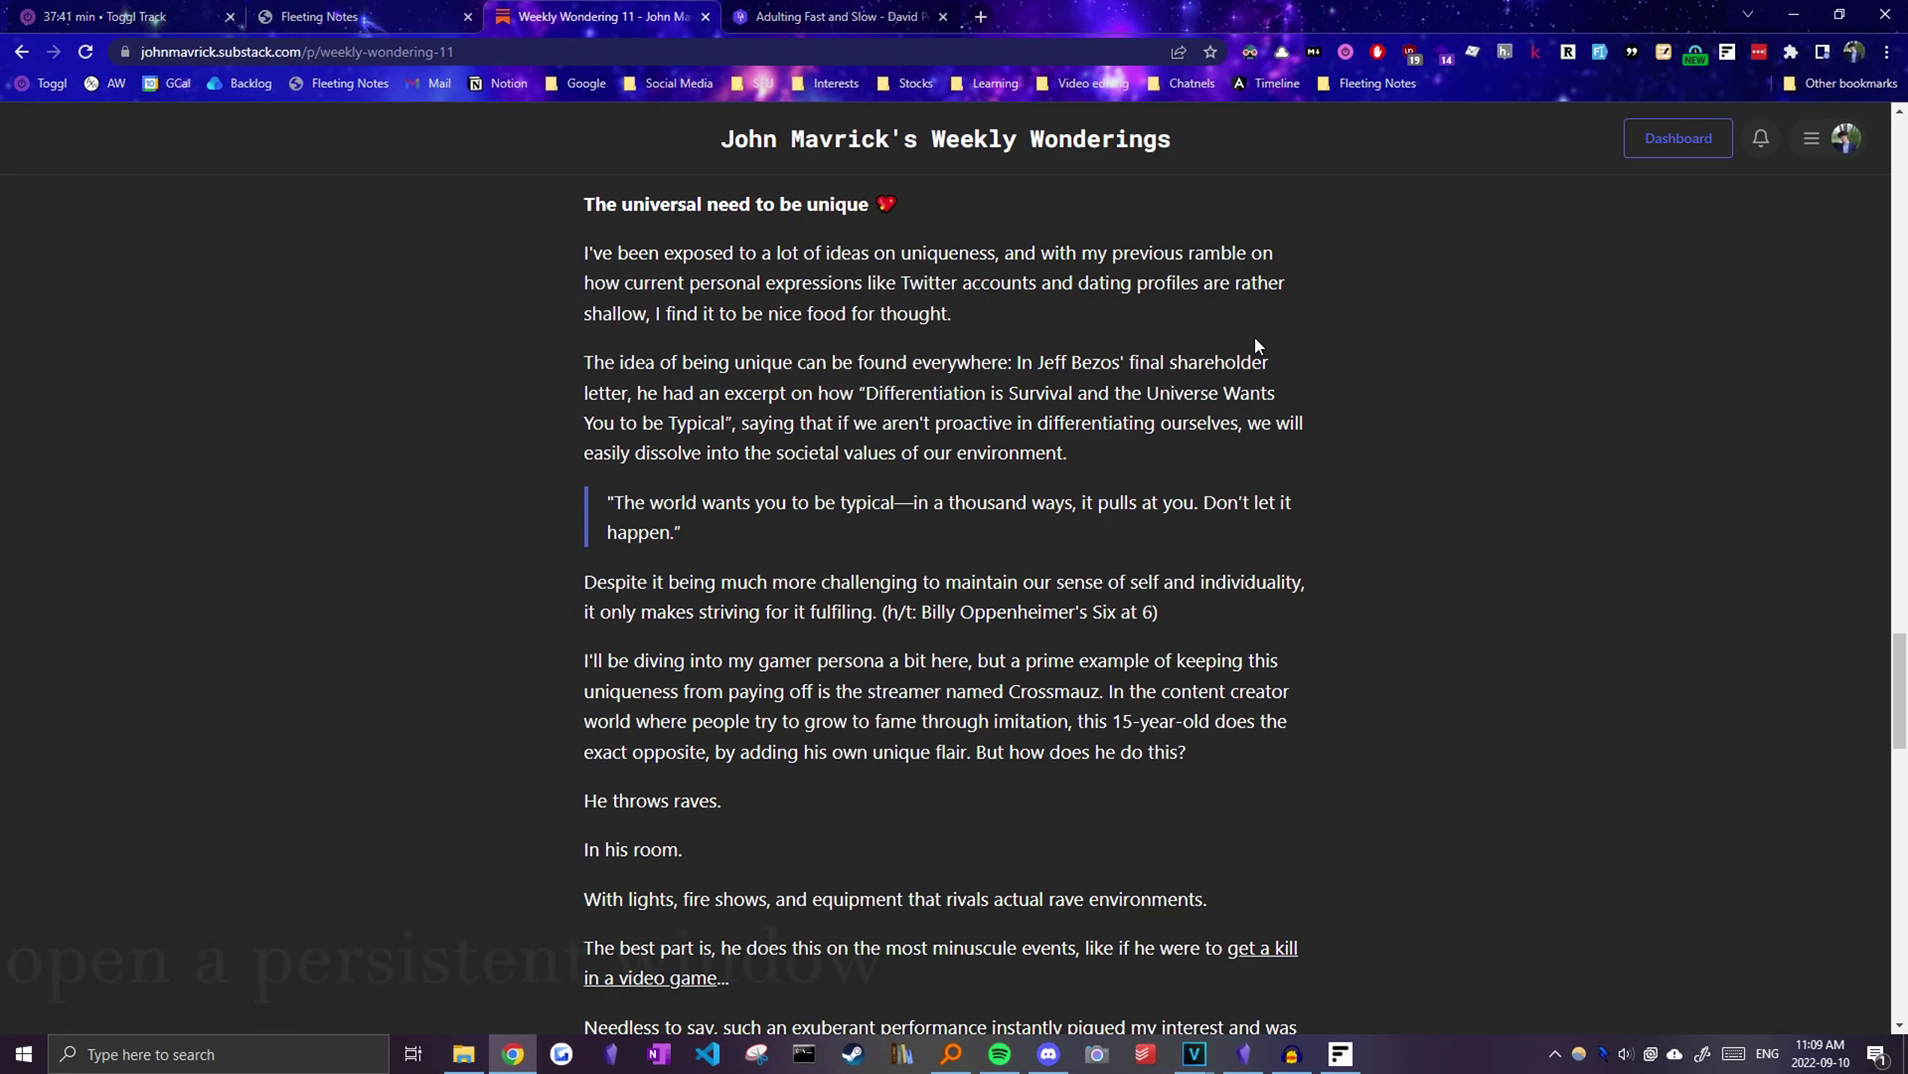
- Open Fleeting Notes in a persistent window from the article page
right_click(1254, 337)
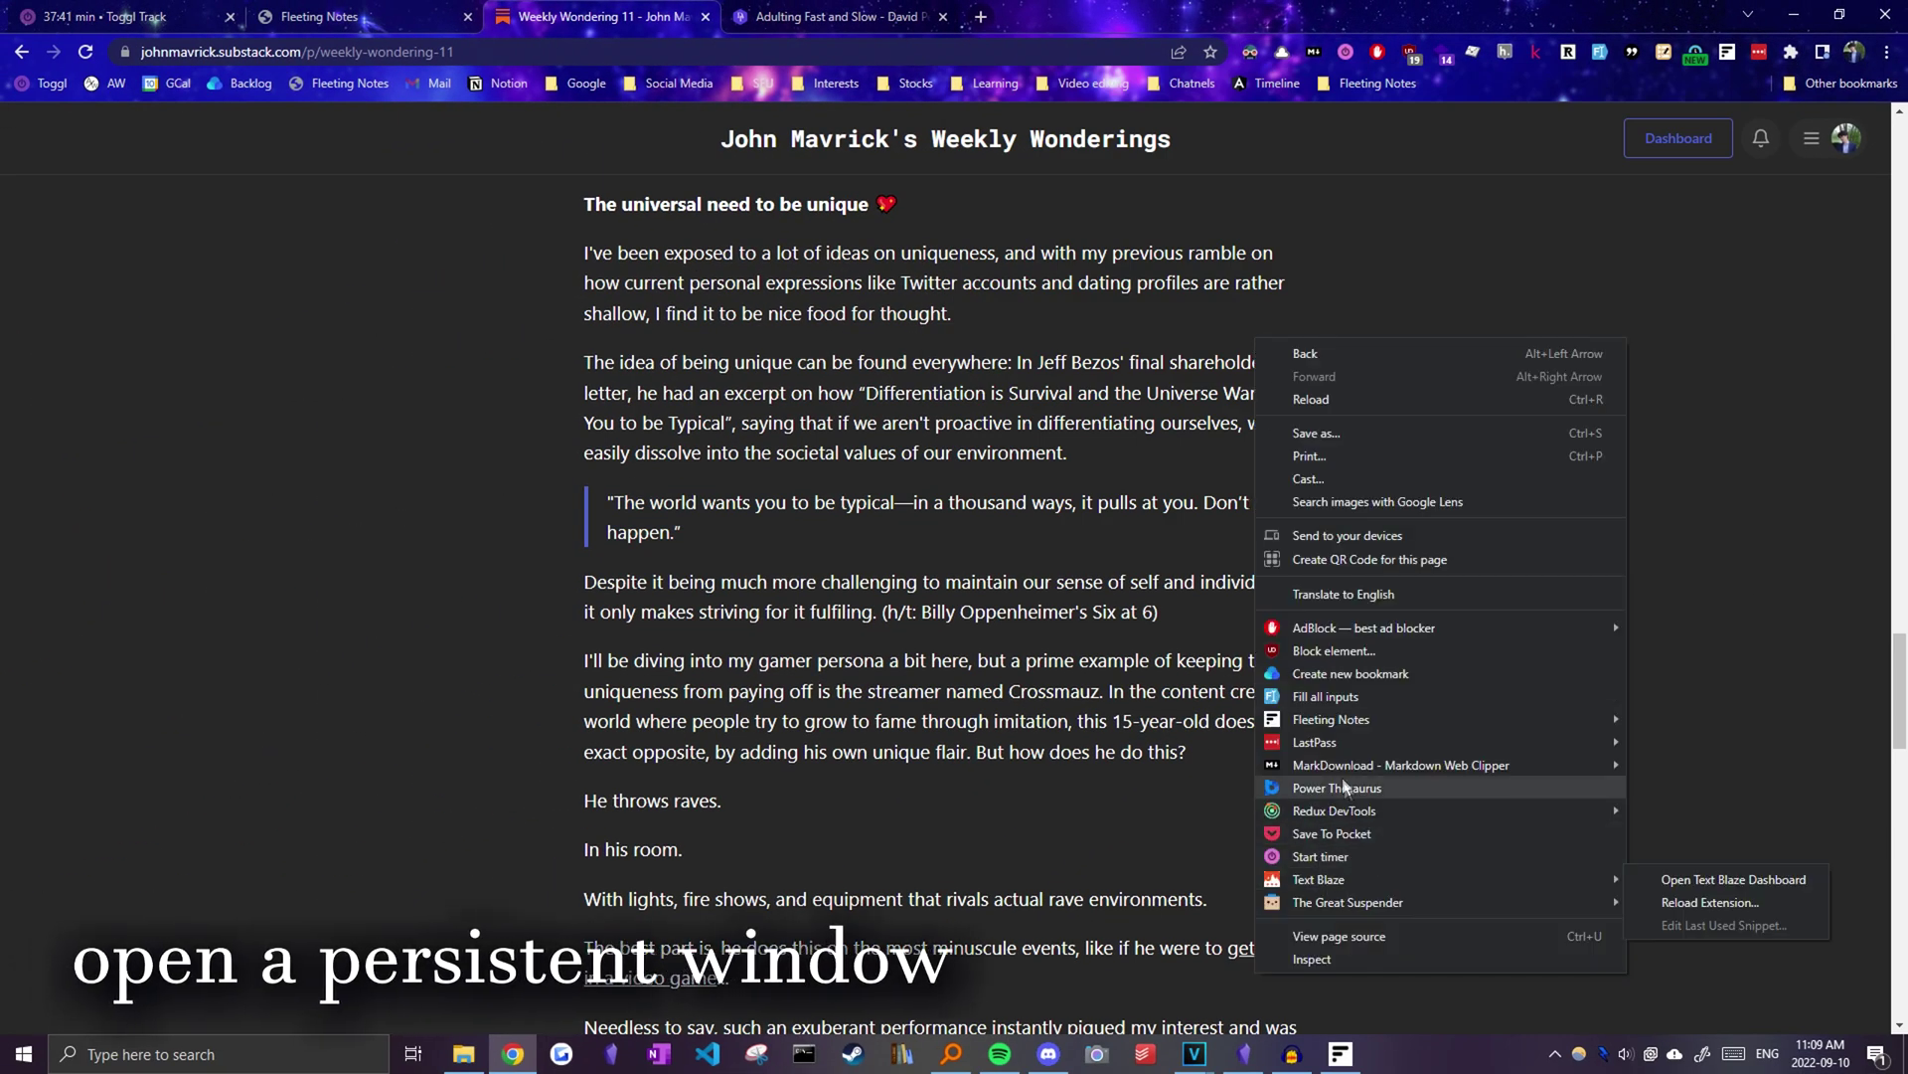
mouse_move(1335, 730)
click(1710, 720)
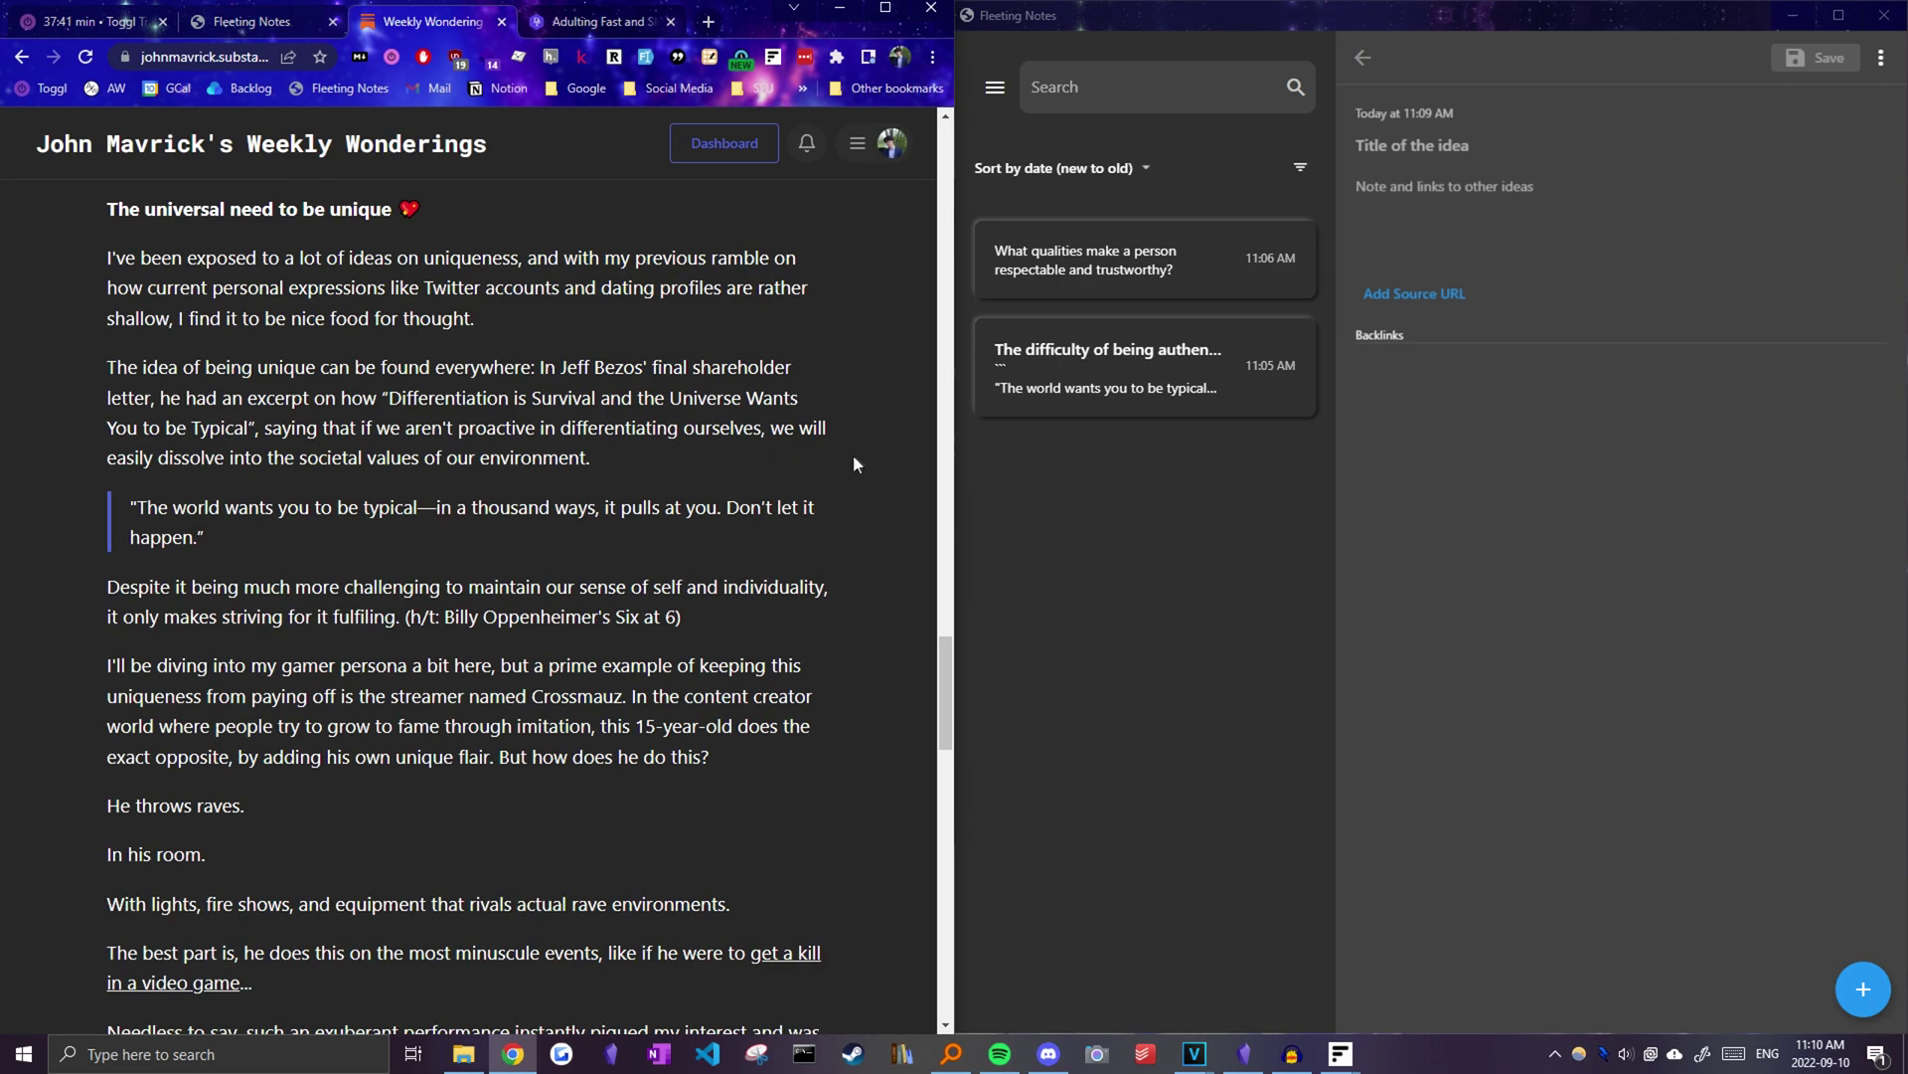
- Save the article's closing sentence about never losing that sense of self as a fleeting note with a comment
scroll(307, 566, down, 3)
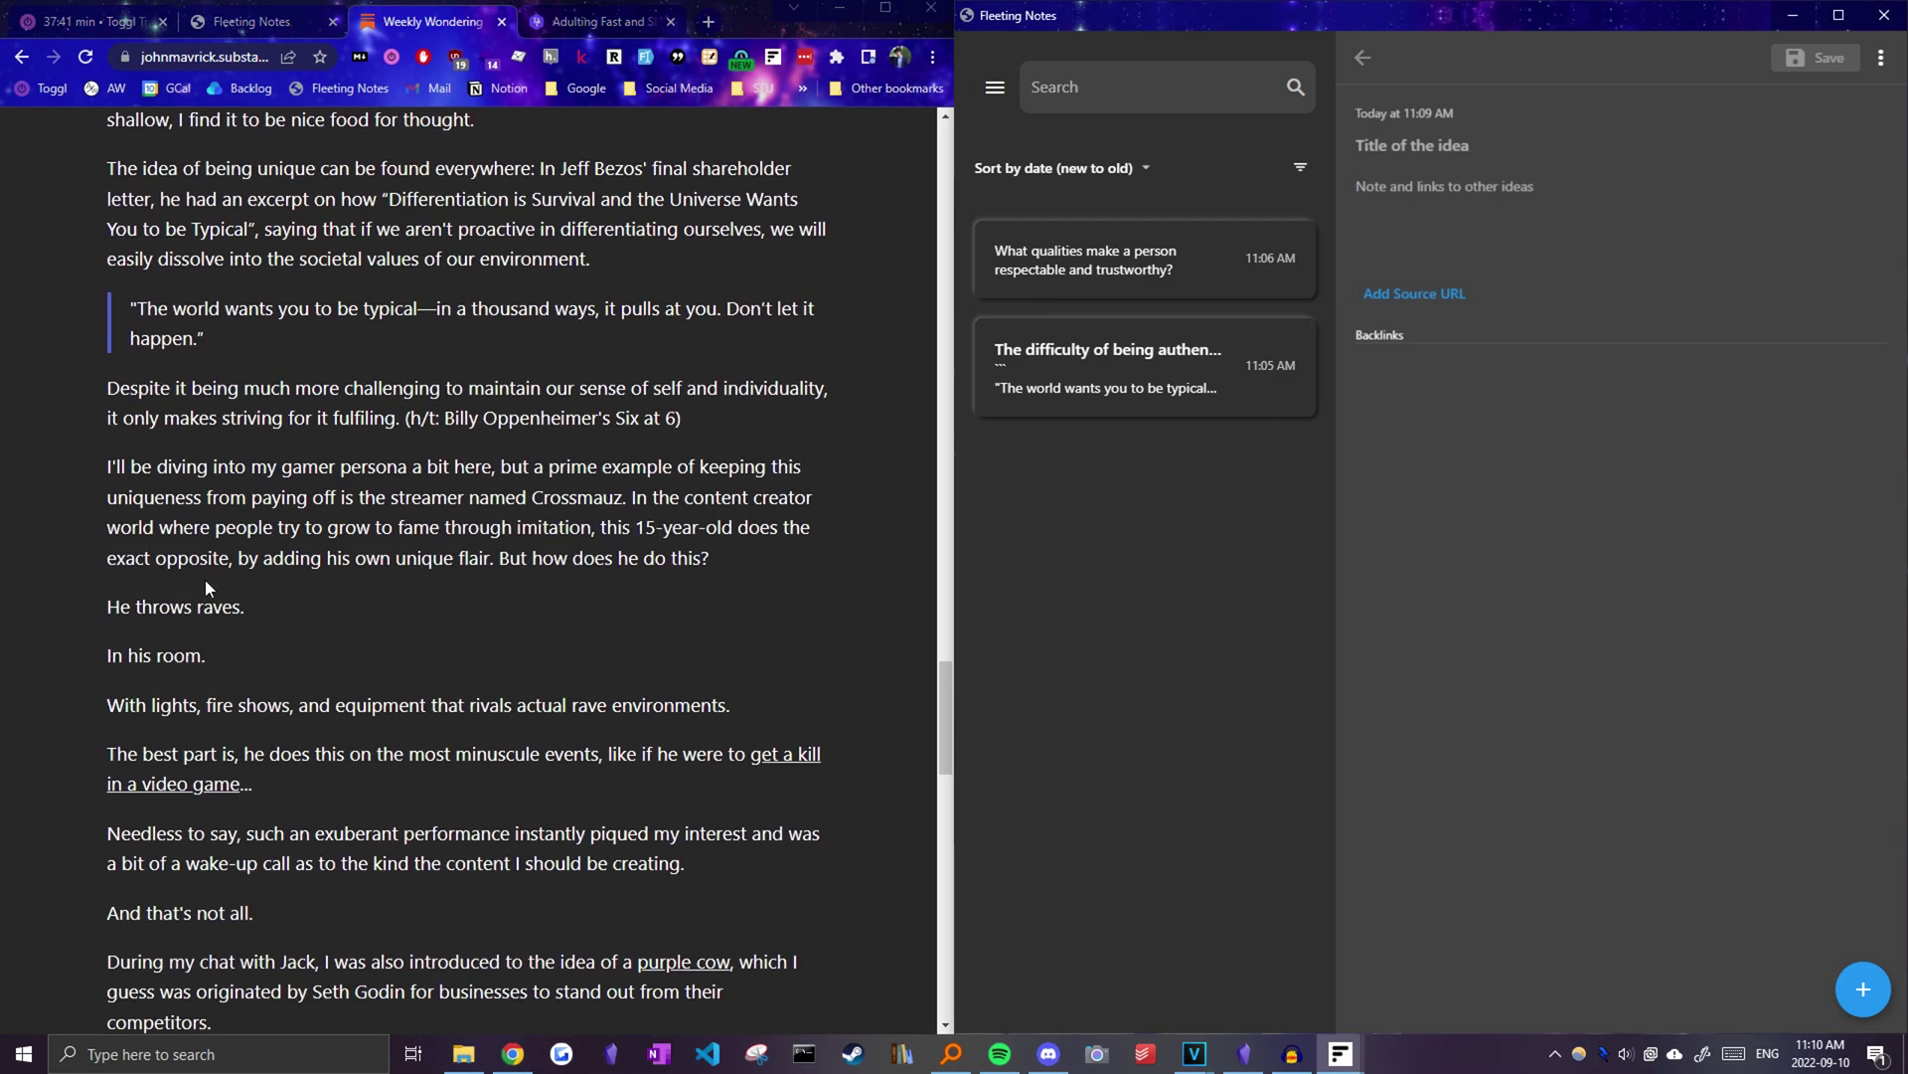
scroll(195, 587, down, 3)
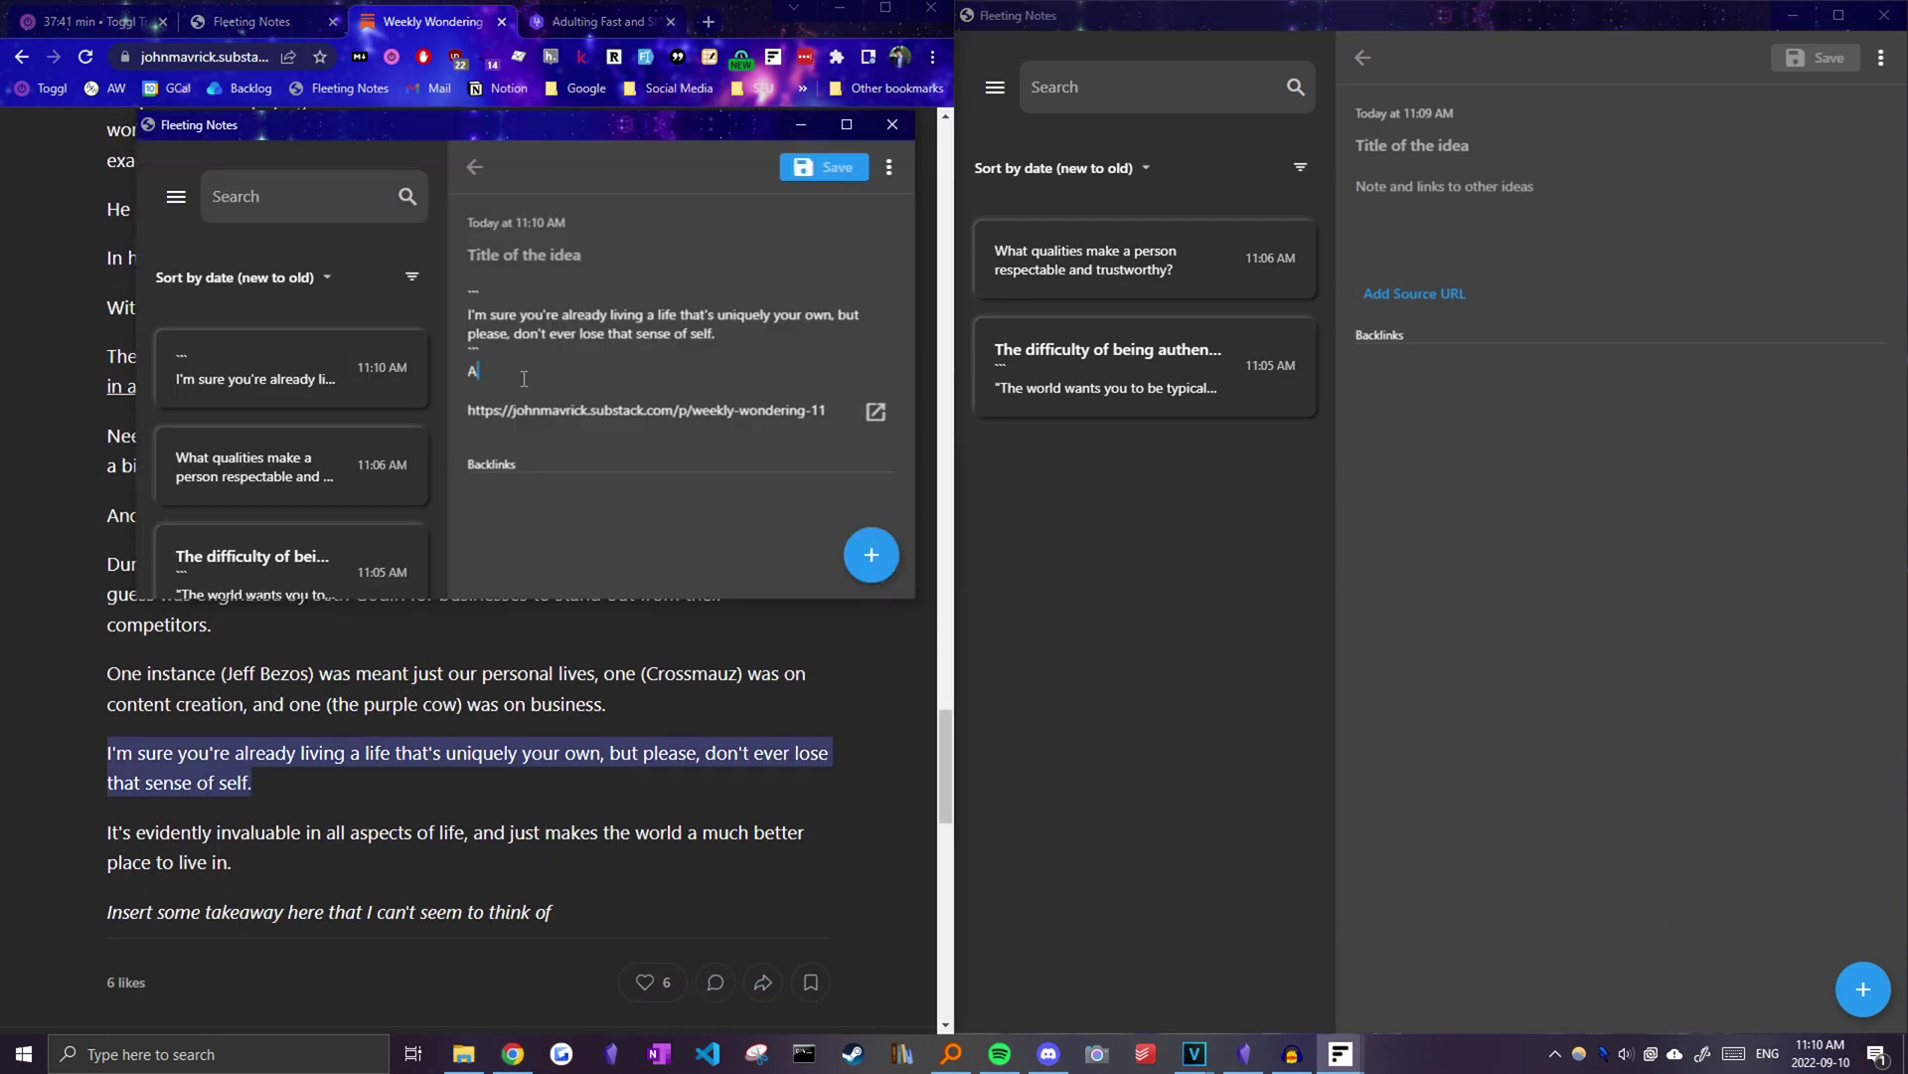
click(830, 169)
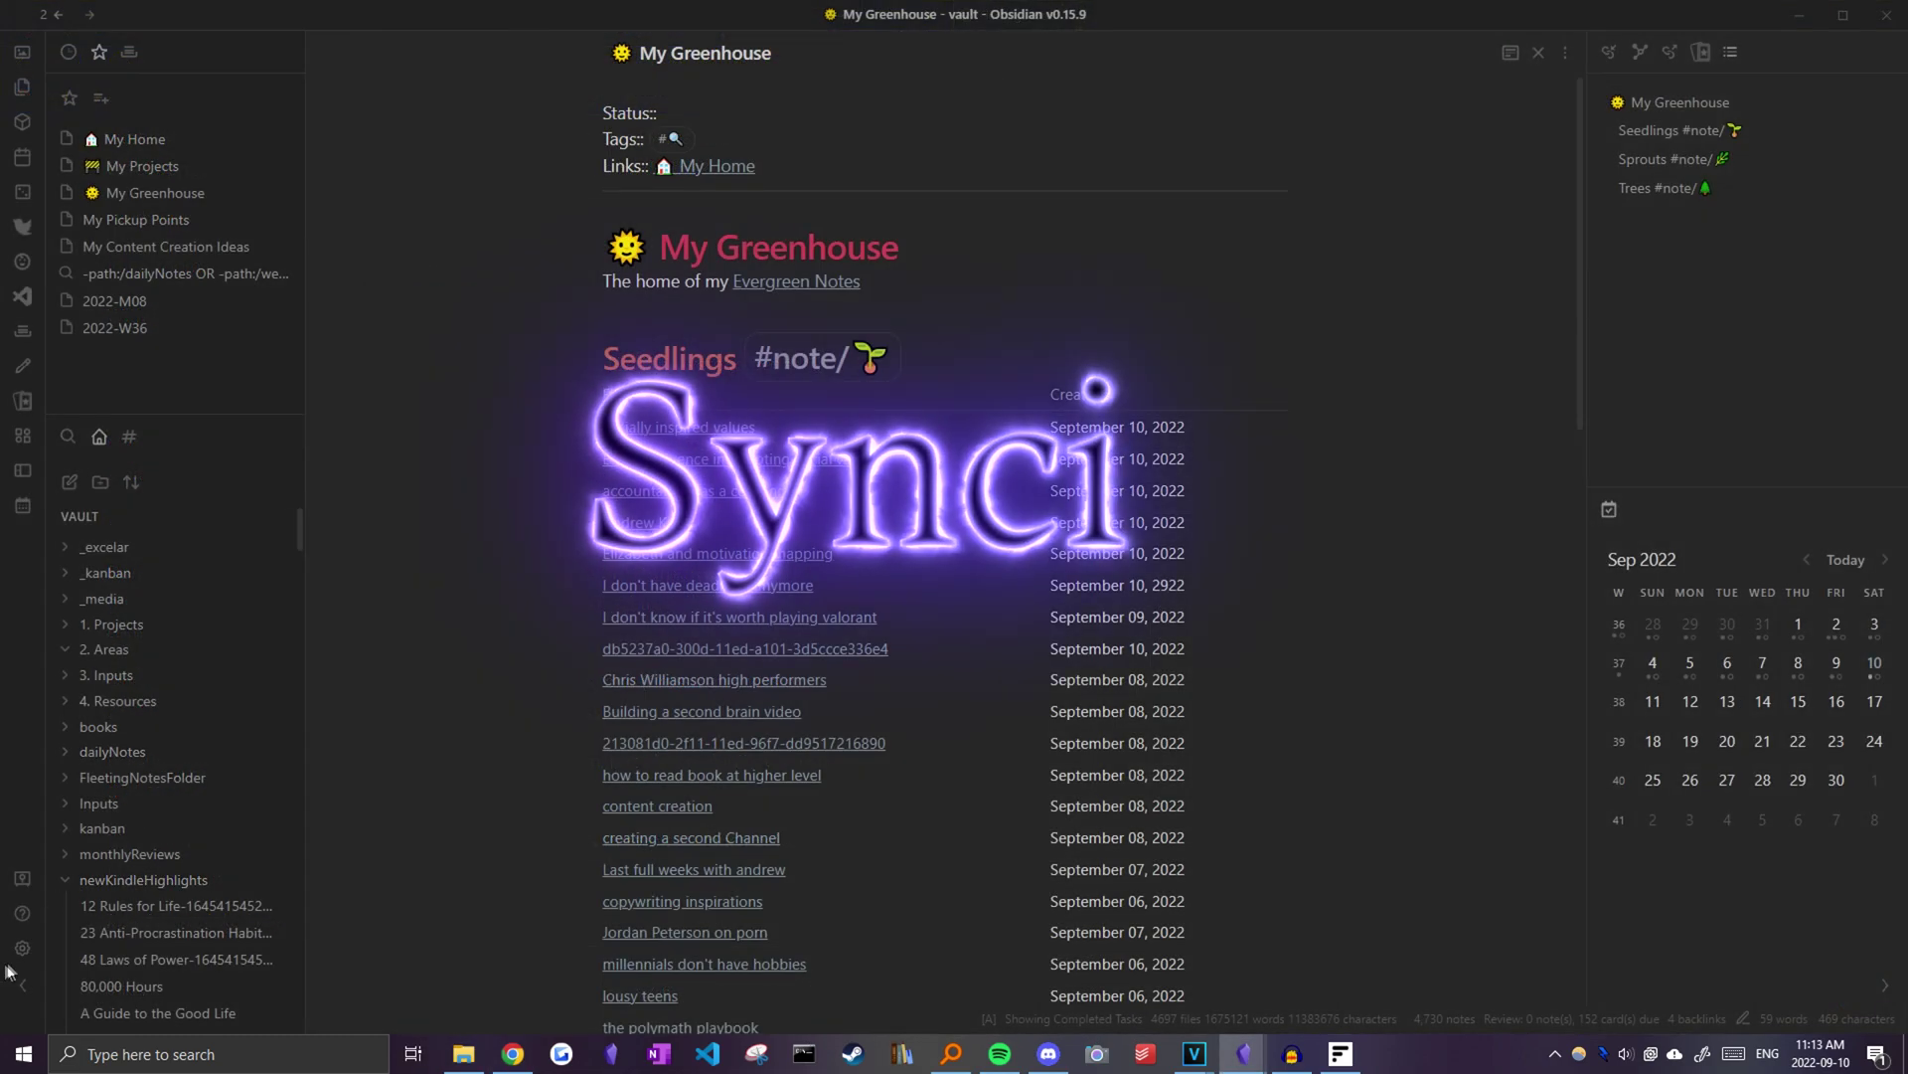
- In Obsidian, search the community plugins for "Fleeting" and view the Fleeting Notes Sync plugin's details
click(19, 950)
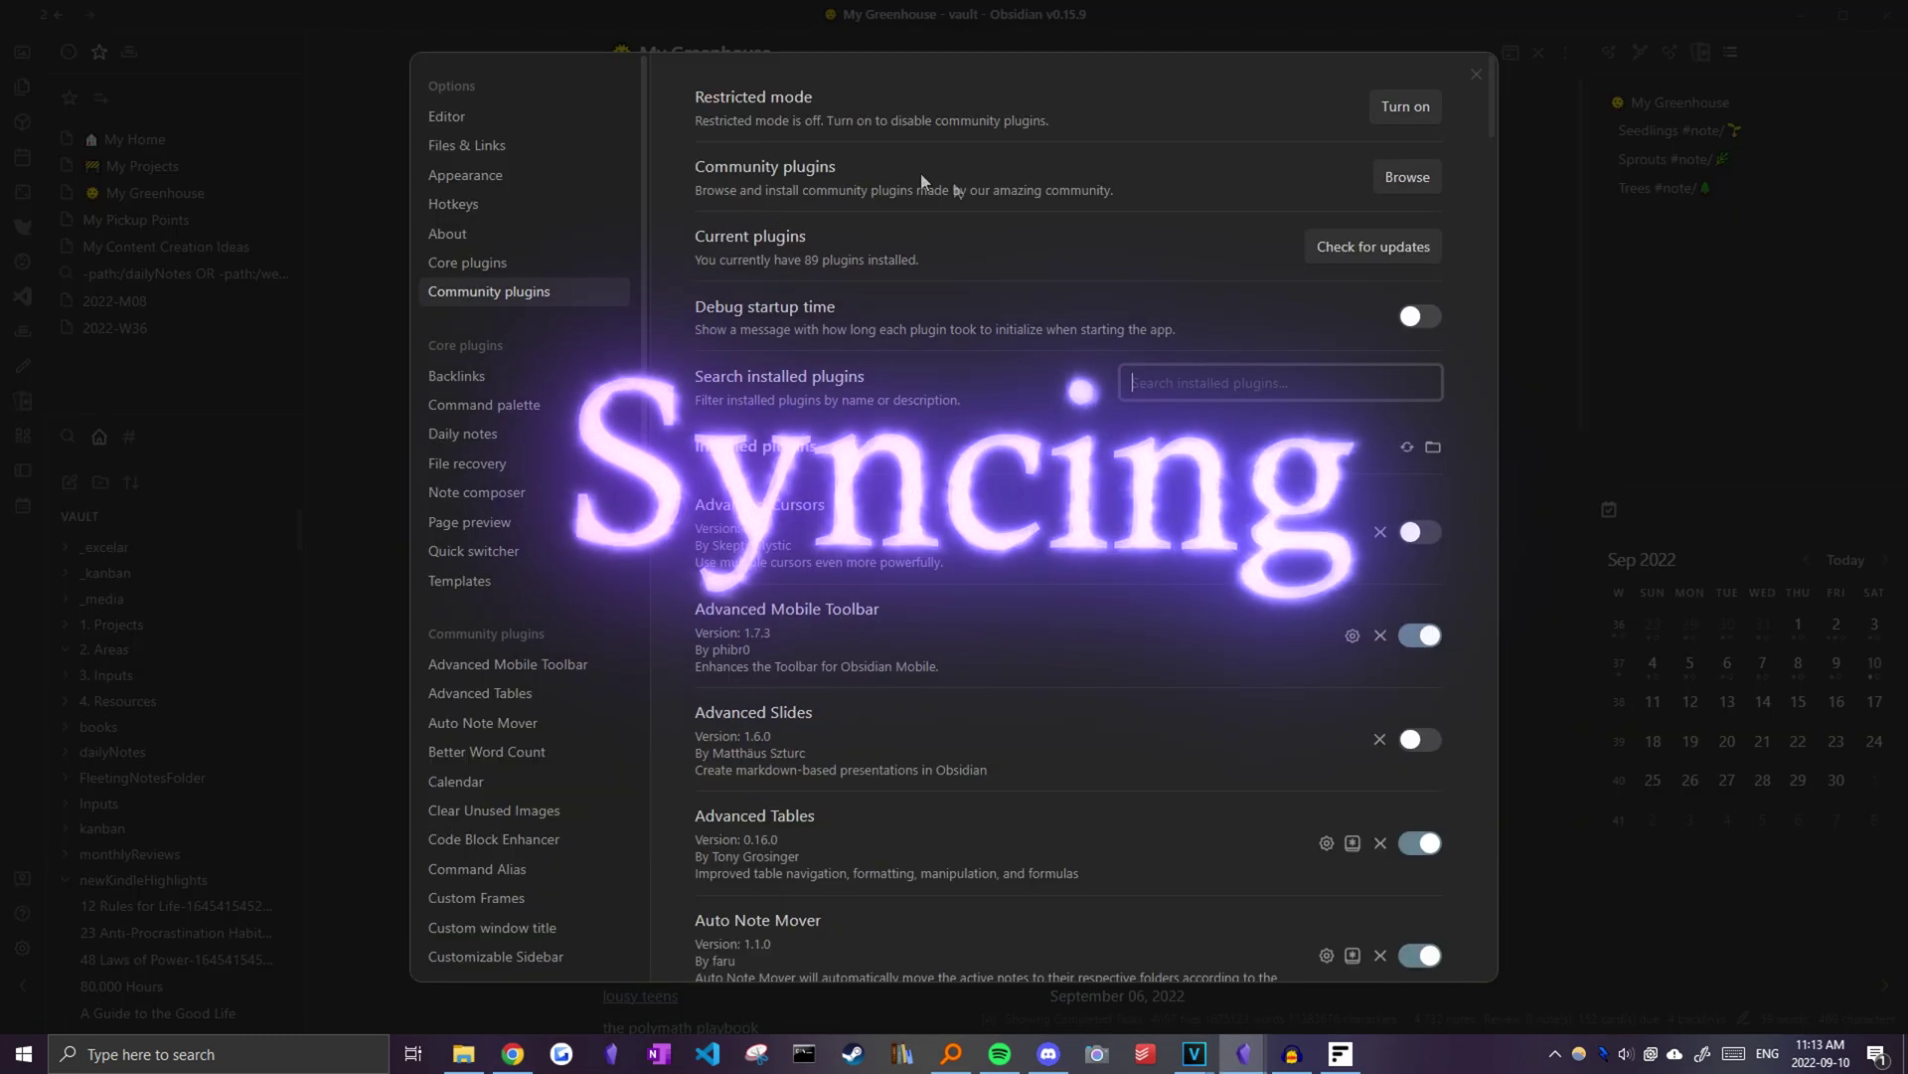
click(1406, 177)
text(Fleeting)
click(558, 183)
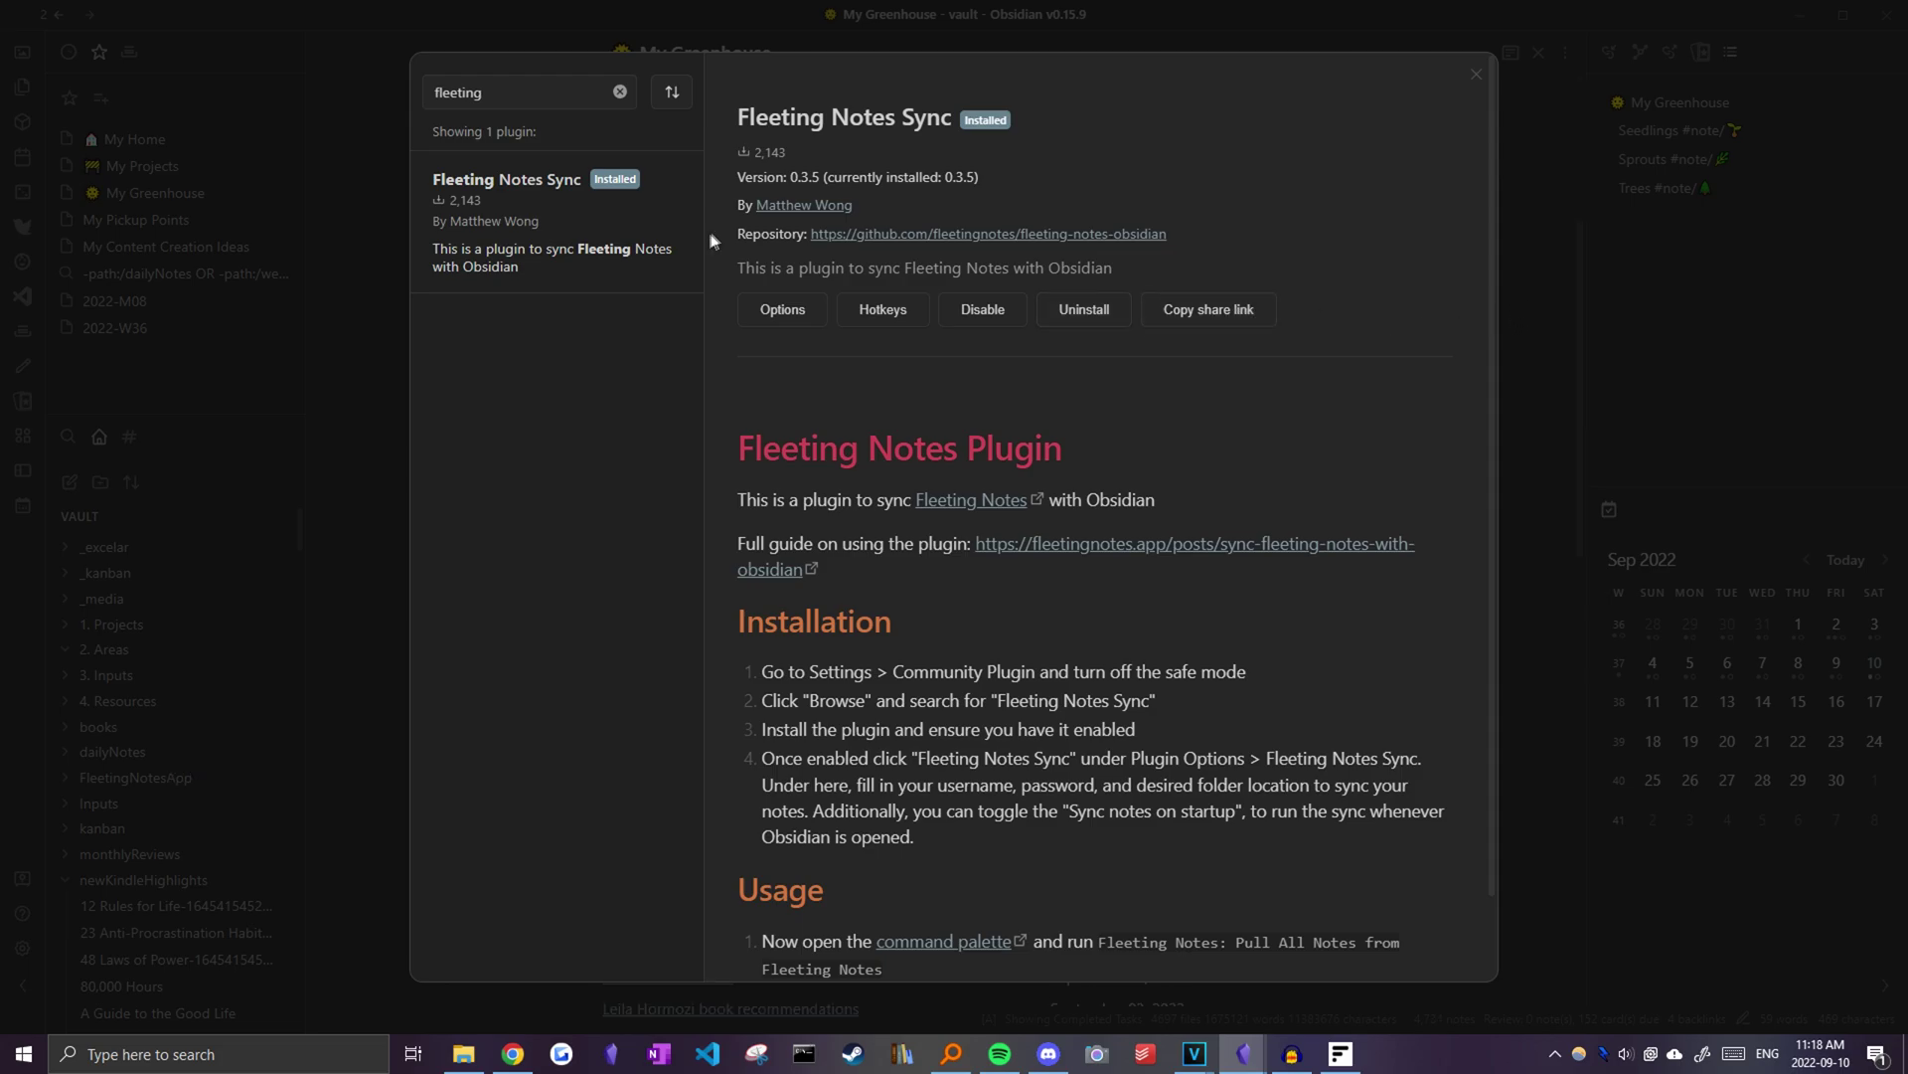
- Leave the plugin browser and open the settings of the Fleeting Notes Sync plugin
click(386, 417)
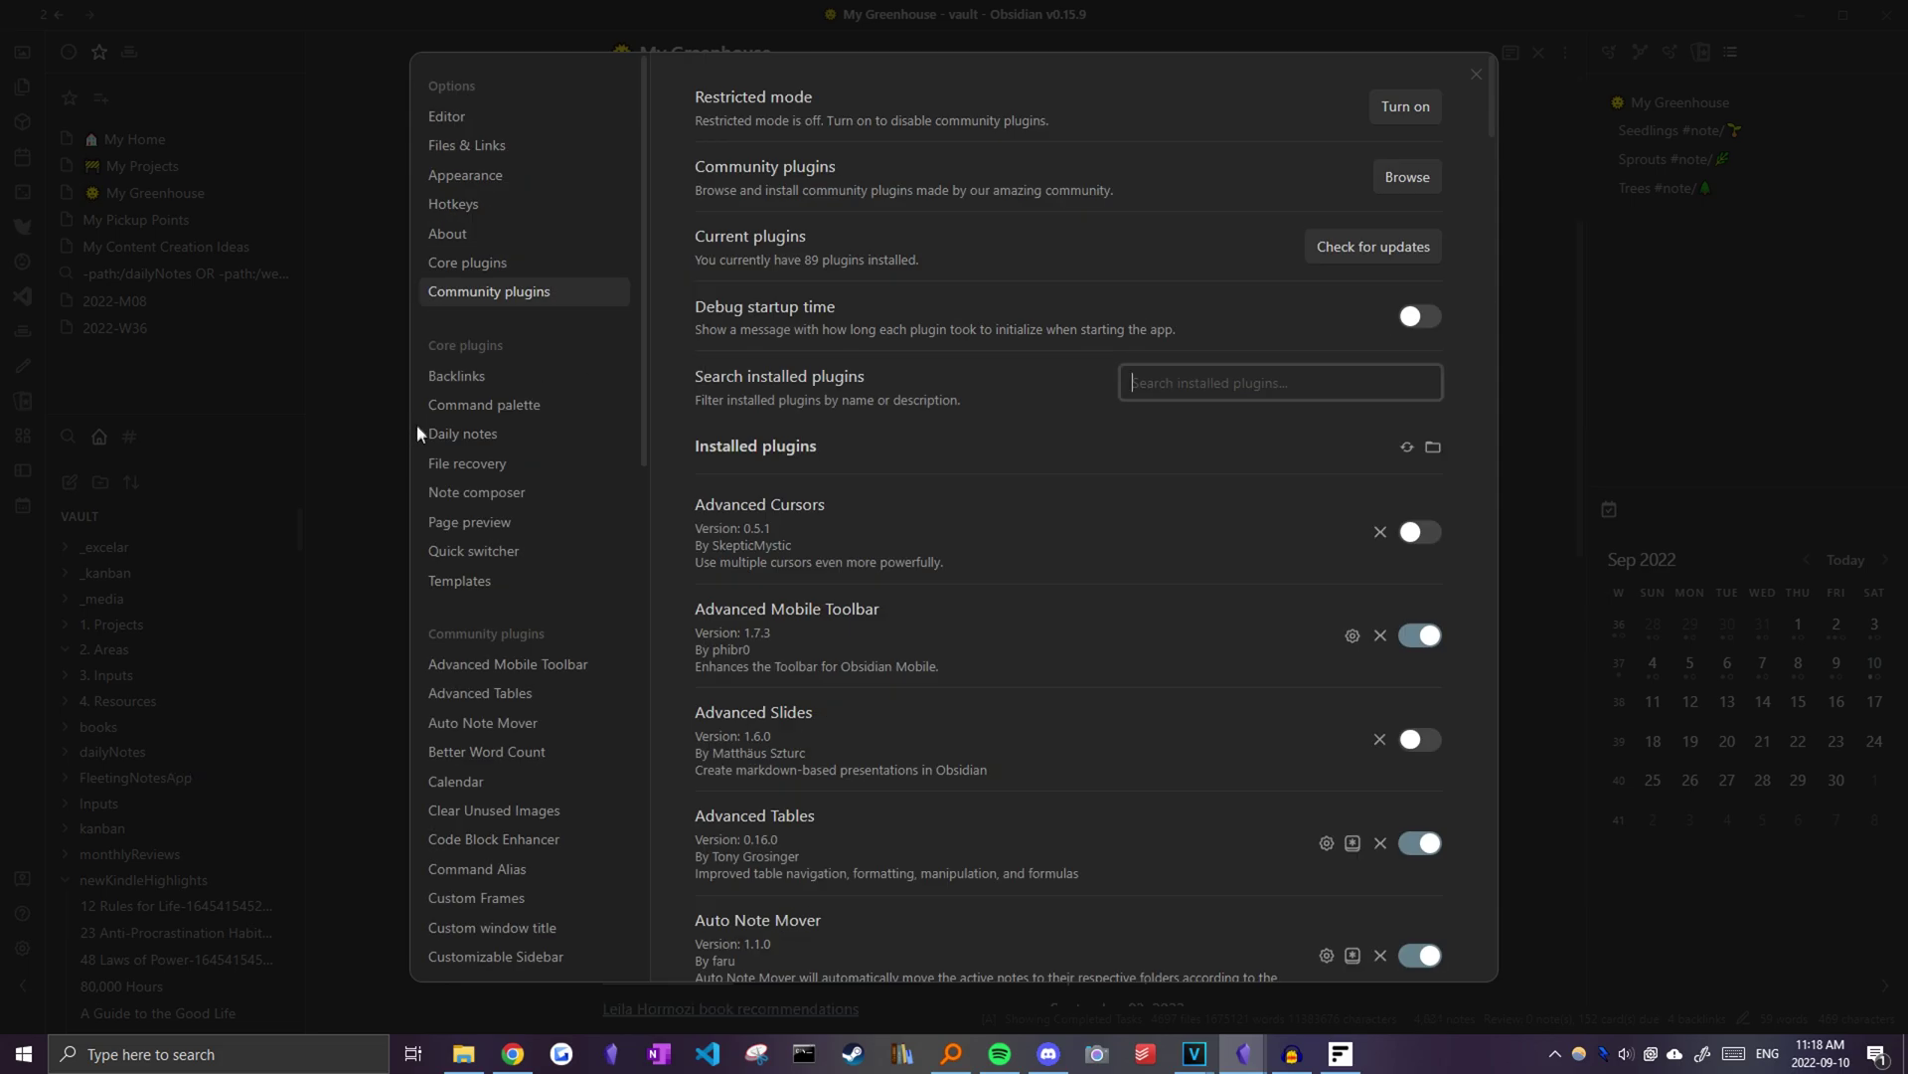
scroll(487, 556, down, 5)
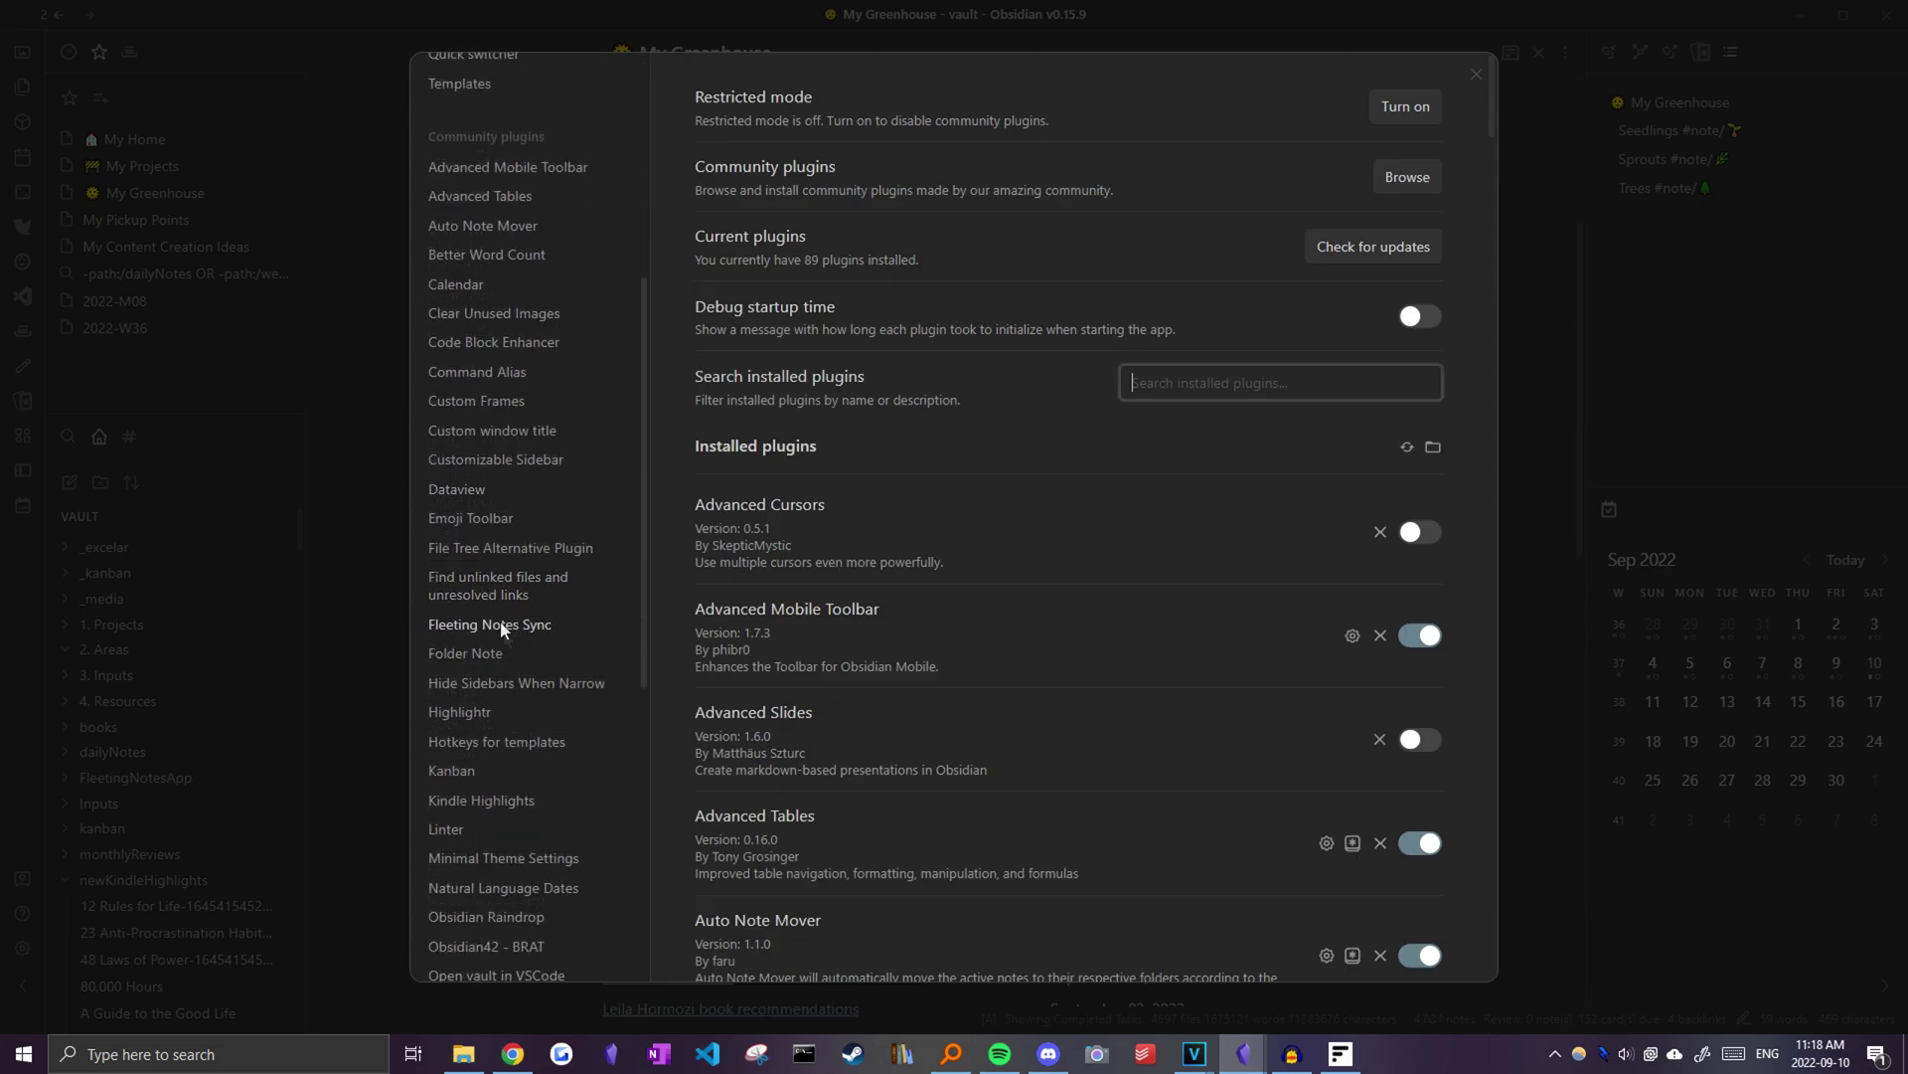
click(497, 626)
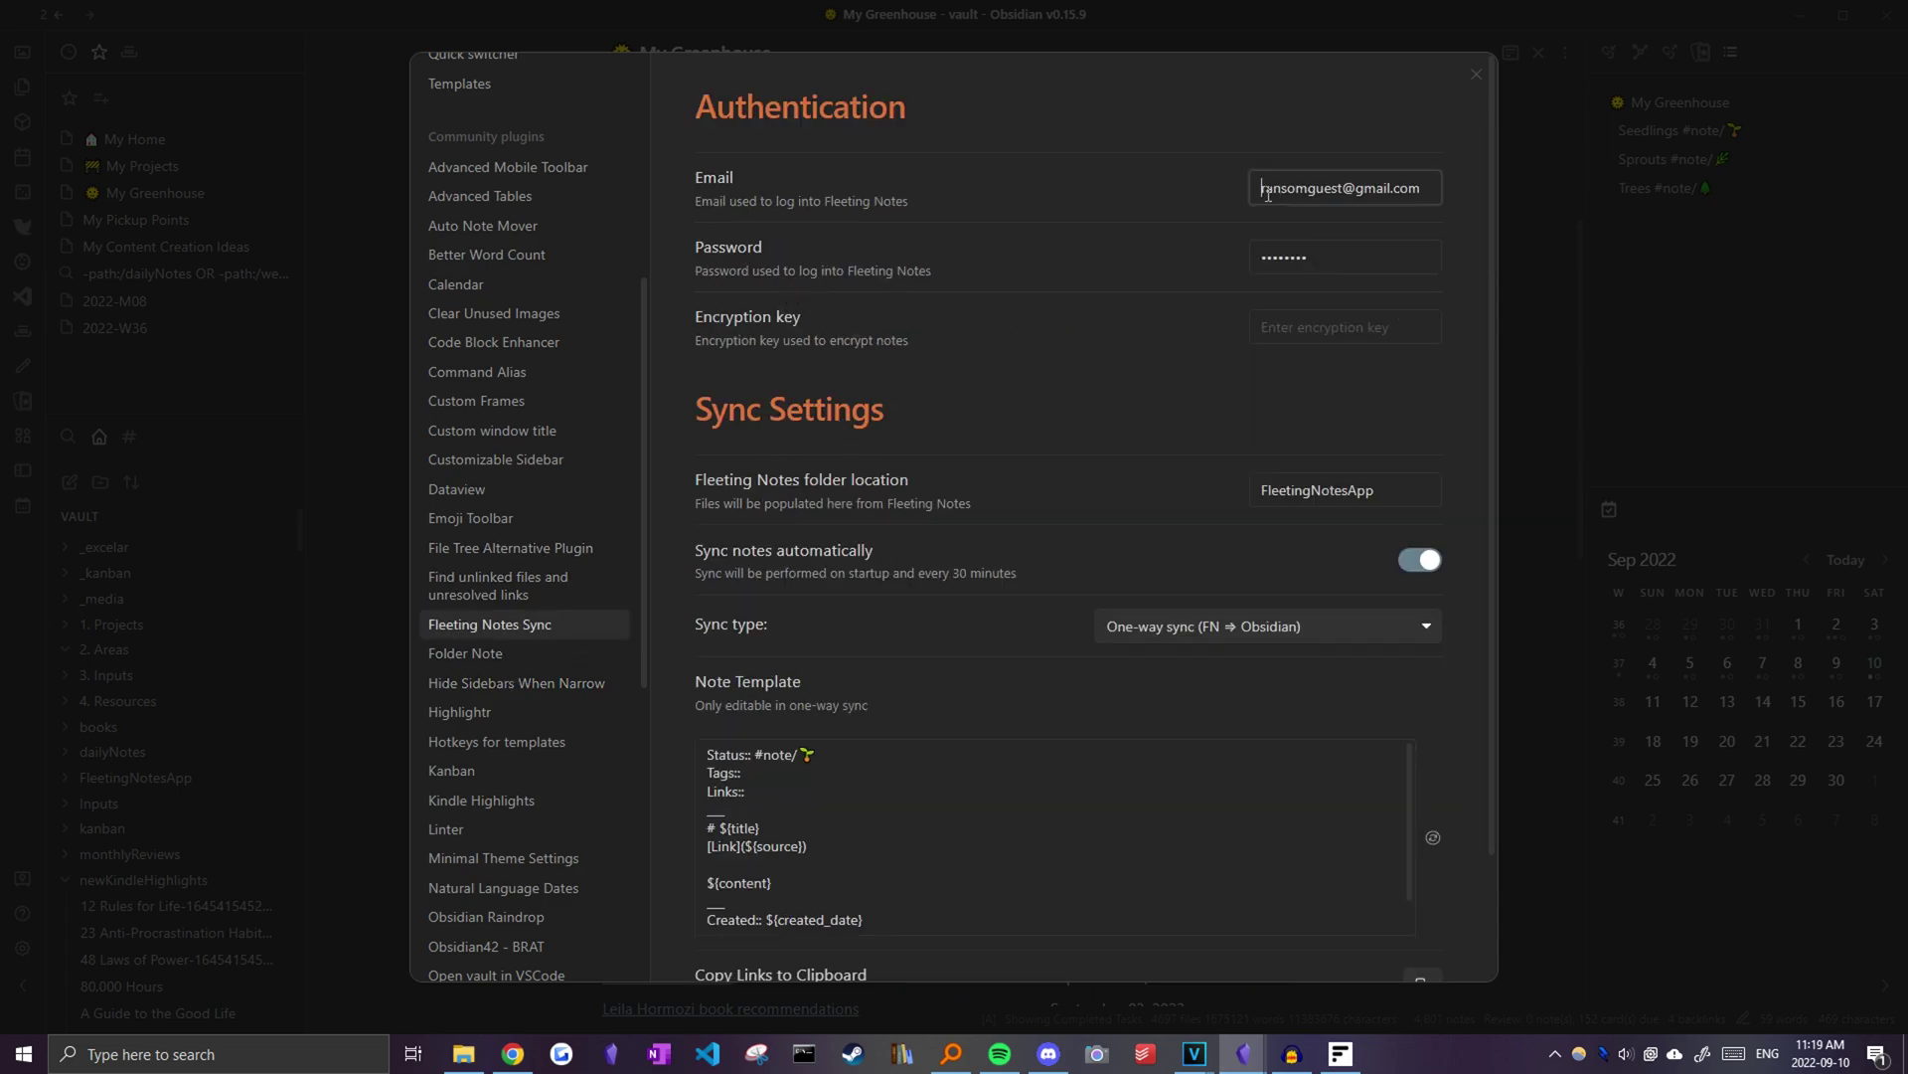
- Examine the plugin's login fields, the Fleeting Notes folder location and the available sync types
drag(1268, 195, 1471, 177)
drag(1374, 264, 1151, 248)
click(1143, 250)
drag(1386, 492, 1195, 504)
click(1118, 504)
click(1430, 629)
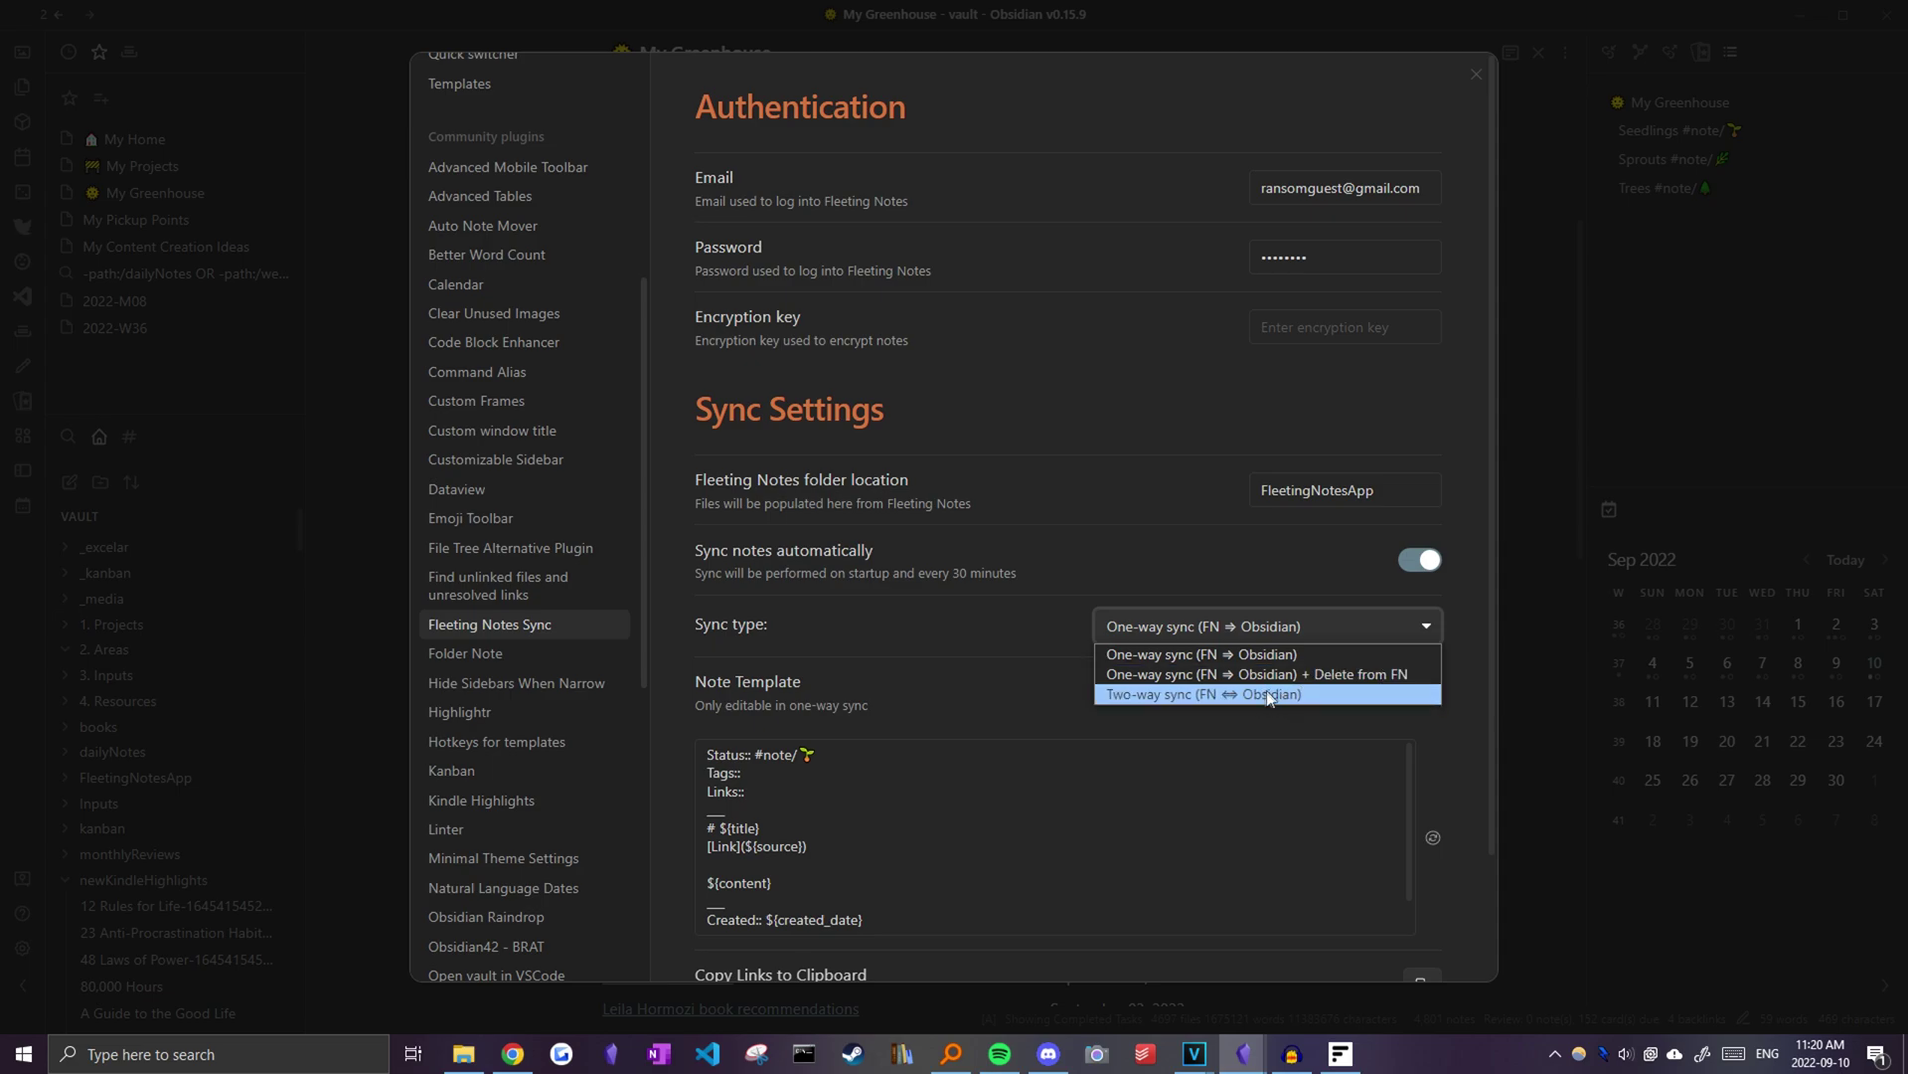
click(1008, 635)
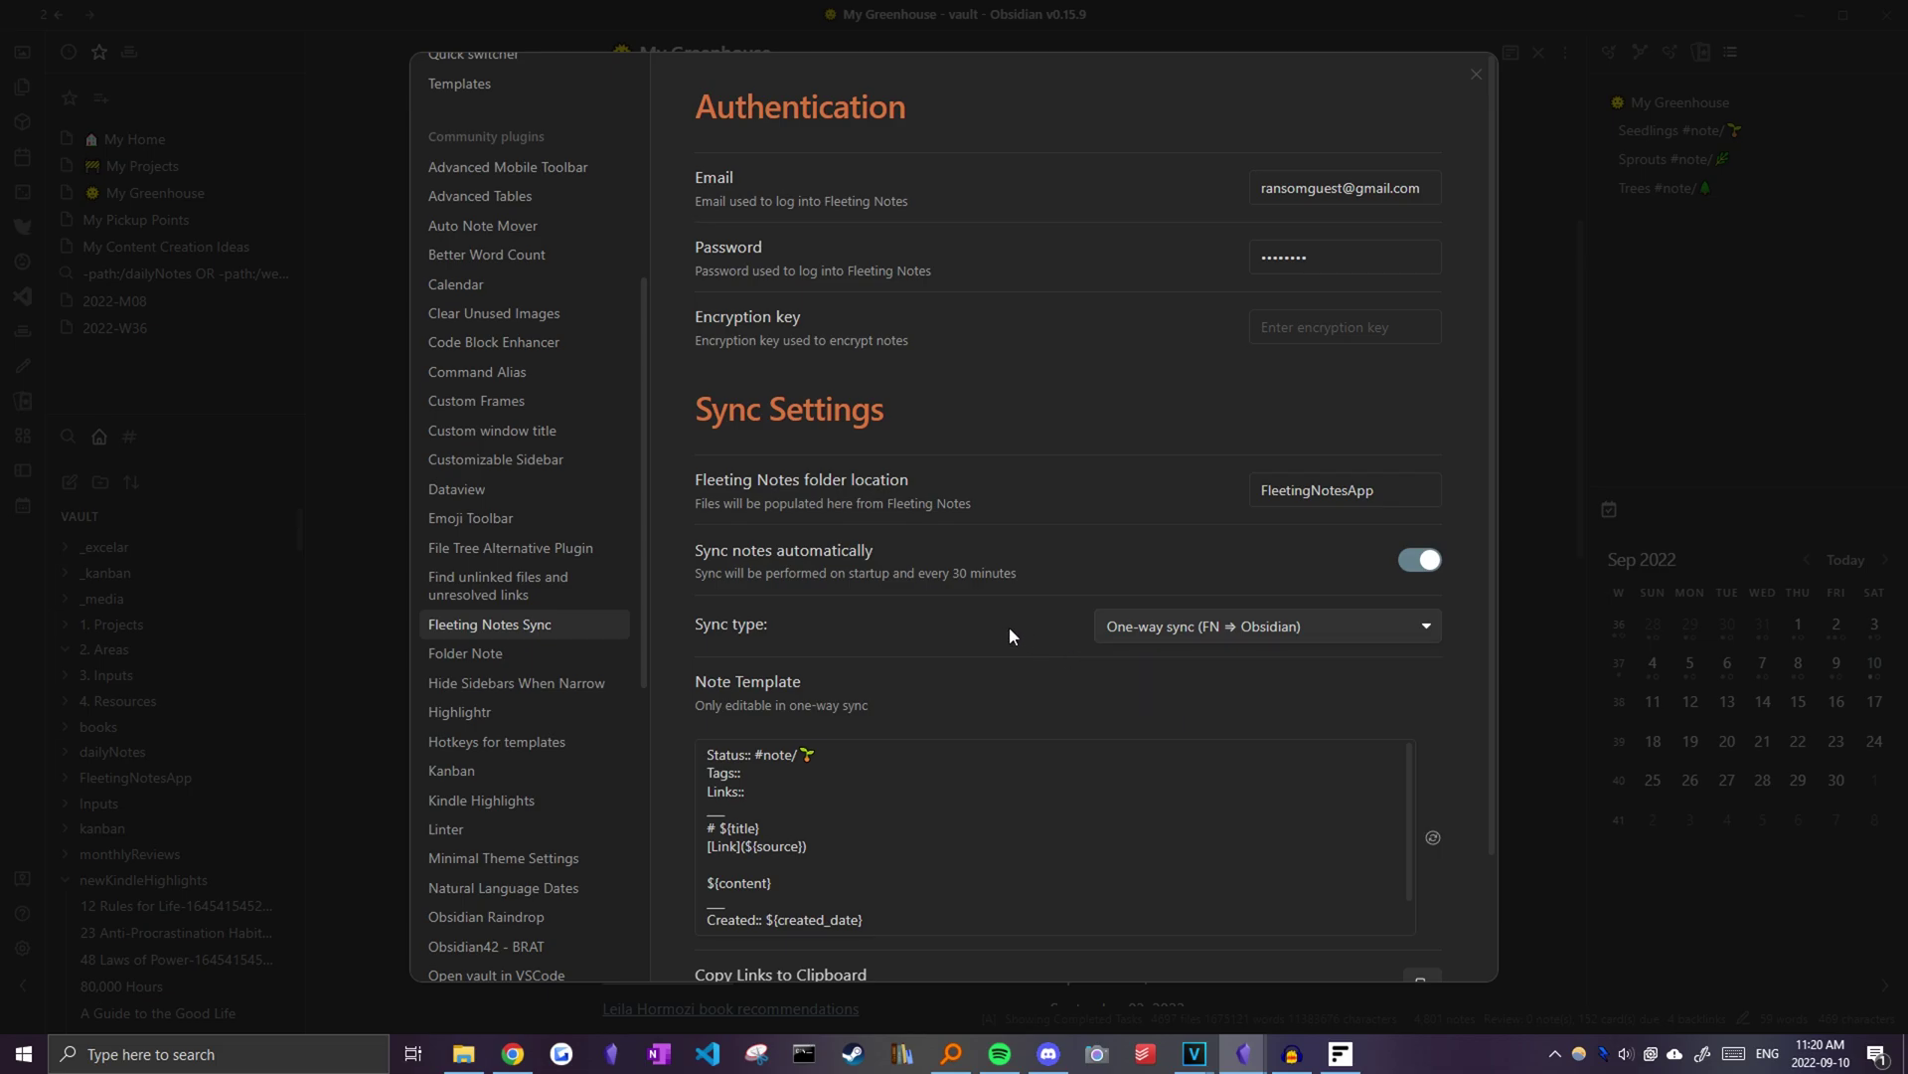
- Examine the full note template and its Status, Tags and Links metadata lines
scroll(1010, 626, down, 1)
click(810, 656)
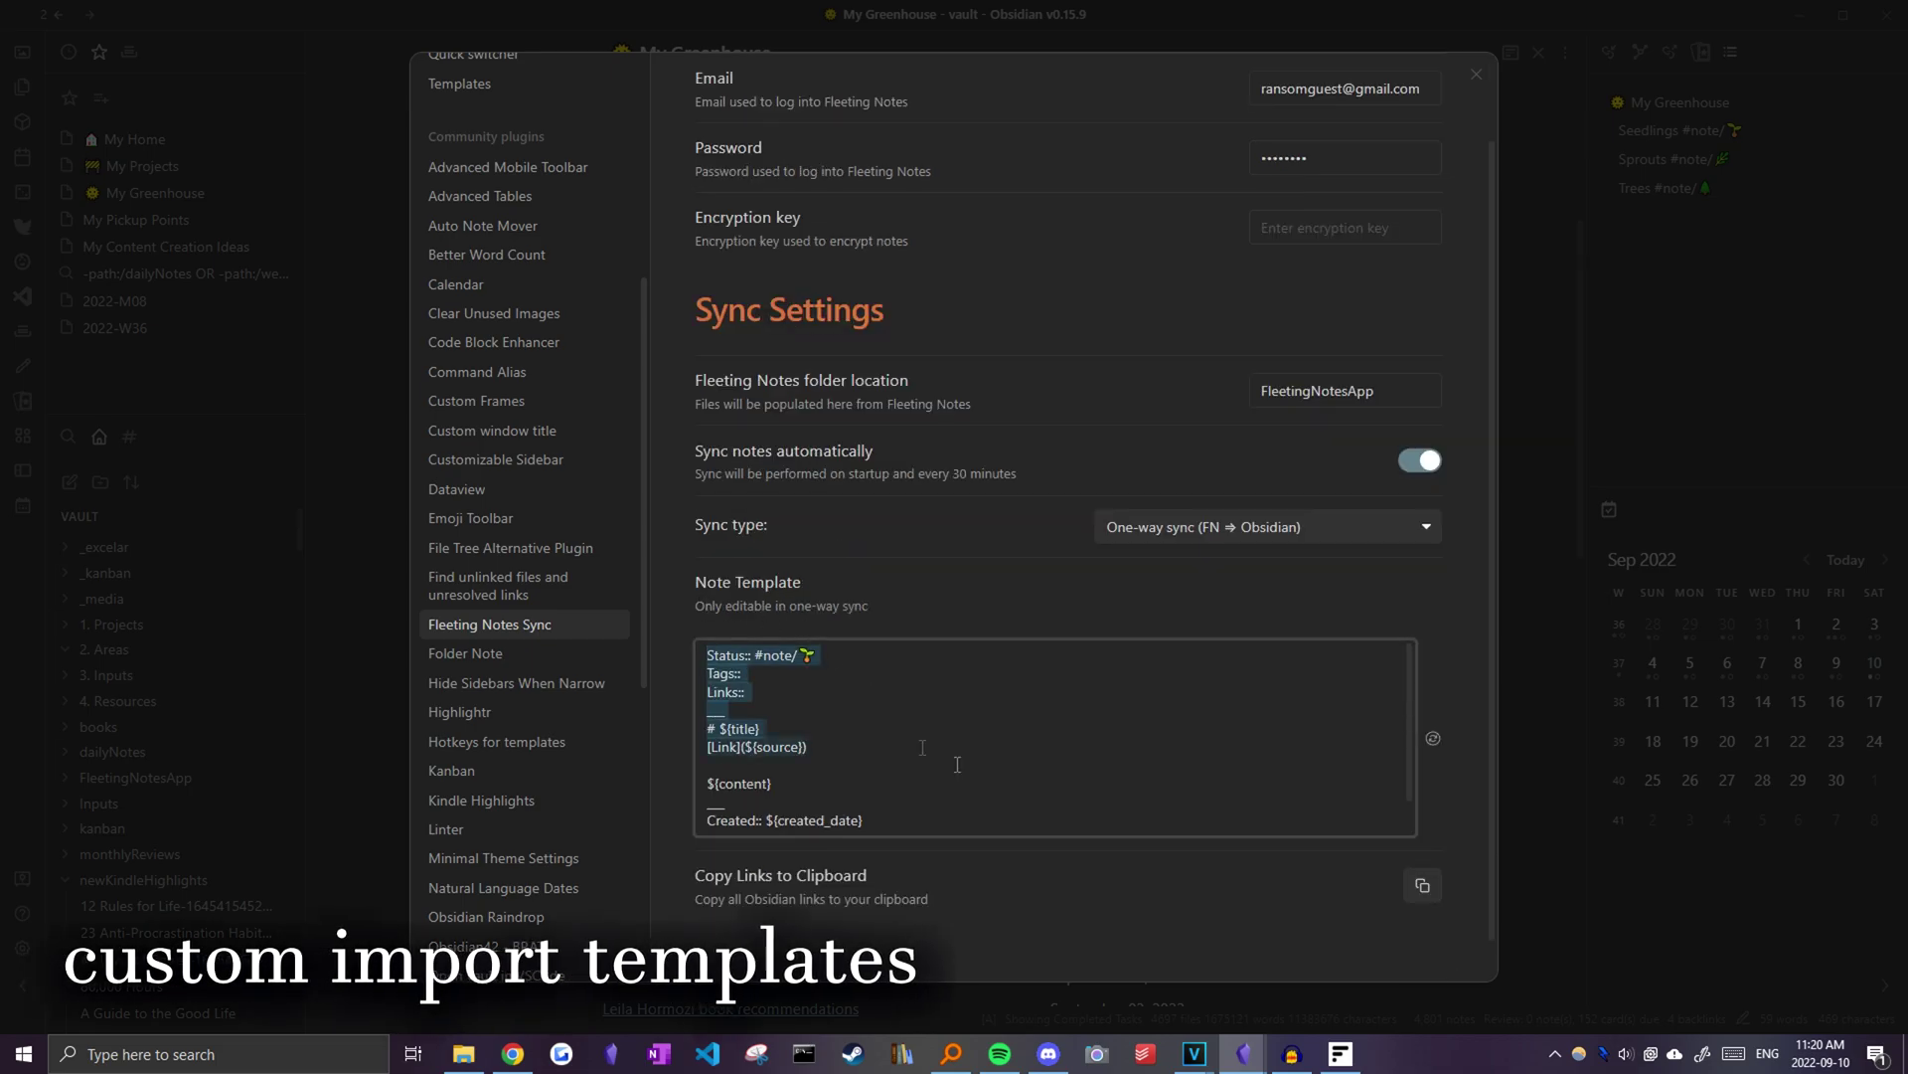
key(ctrl+a)
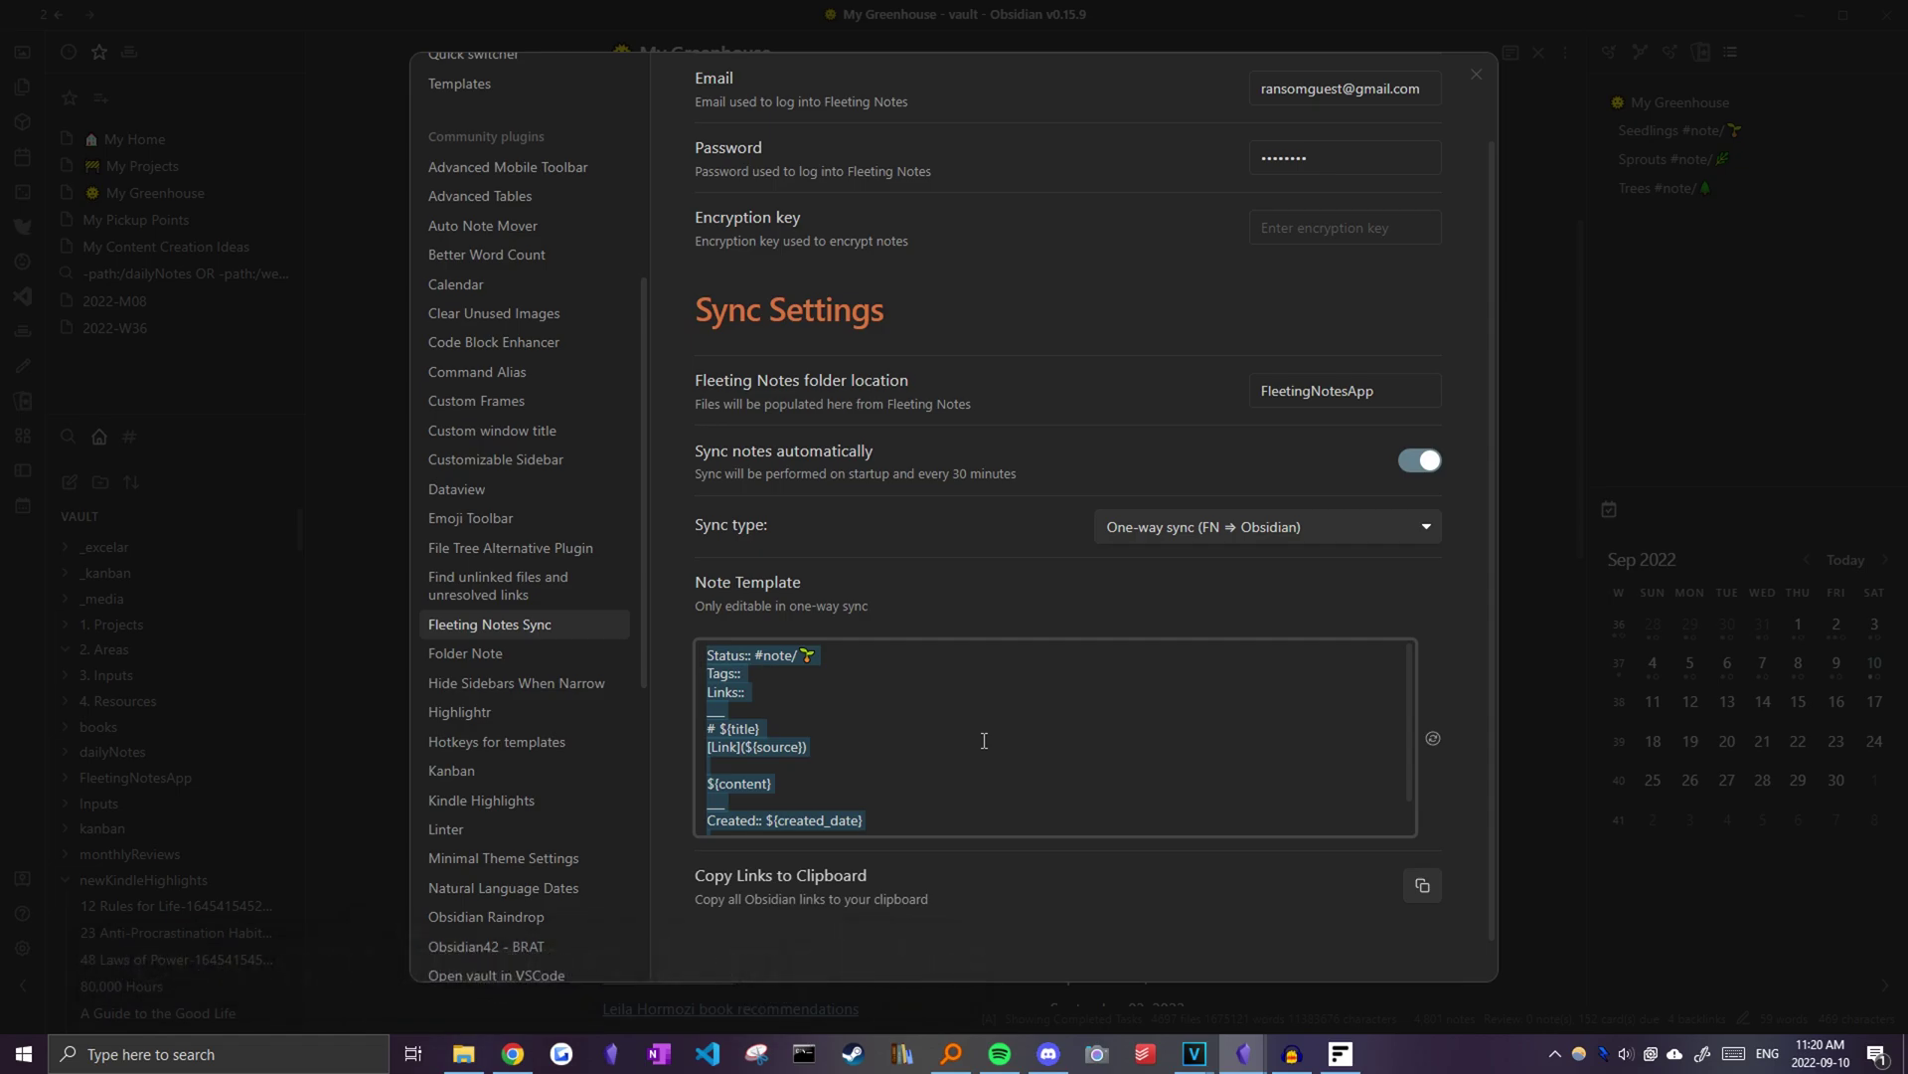
click(898, 742)
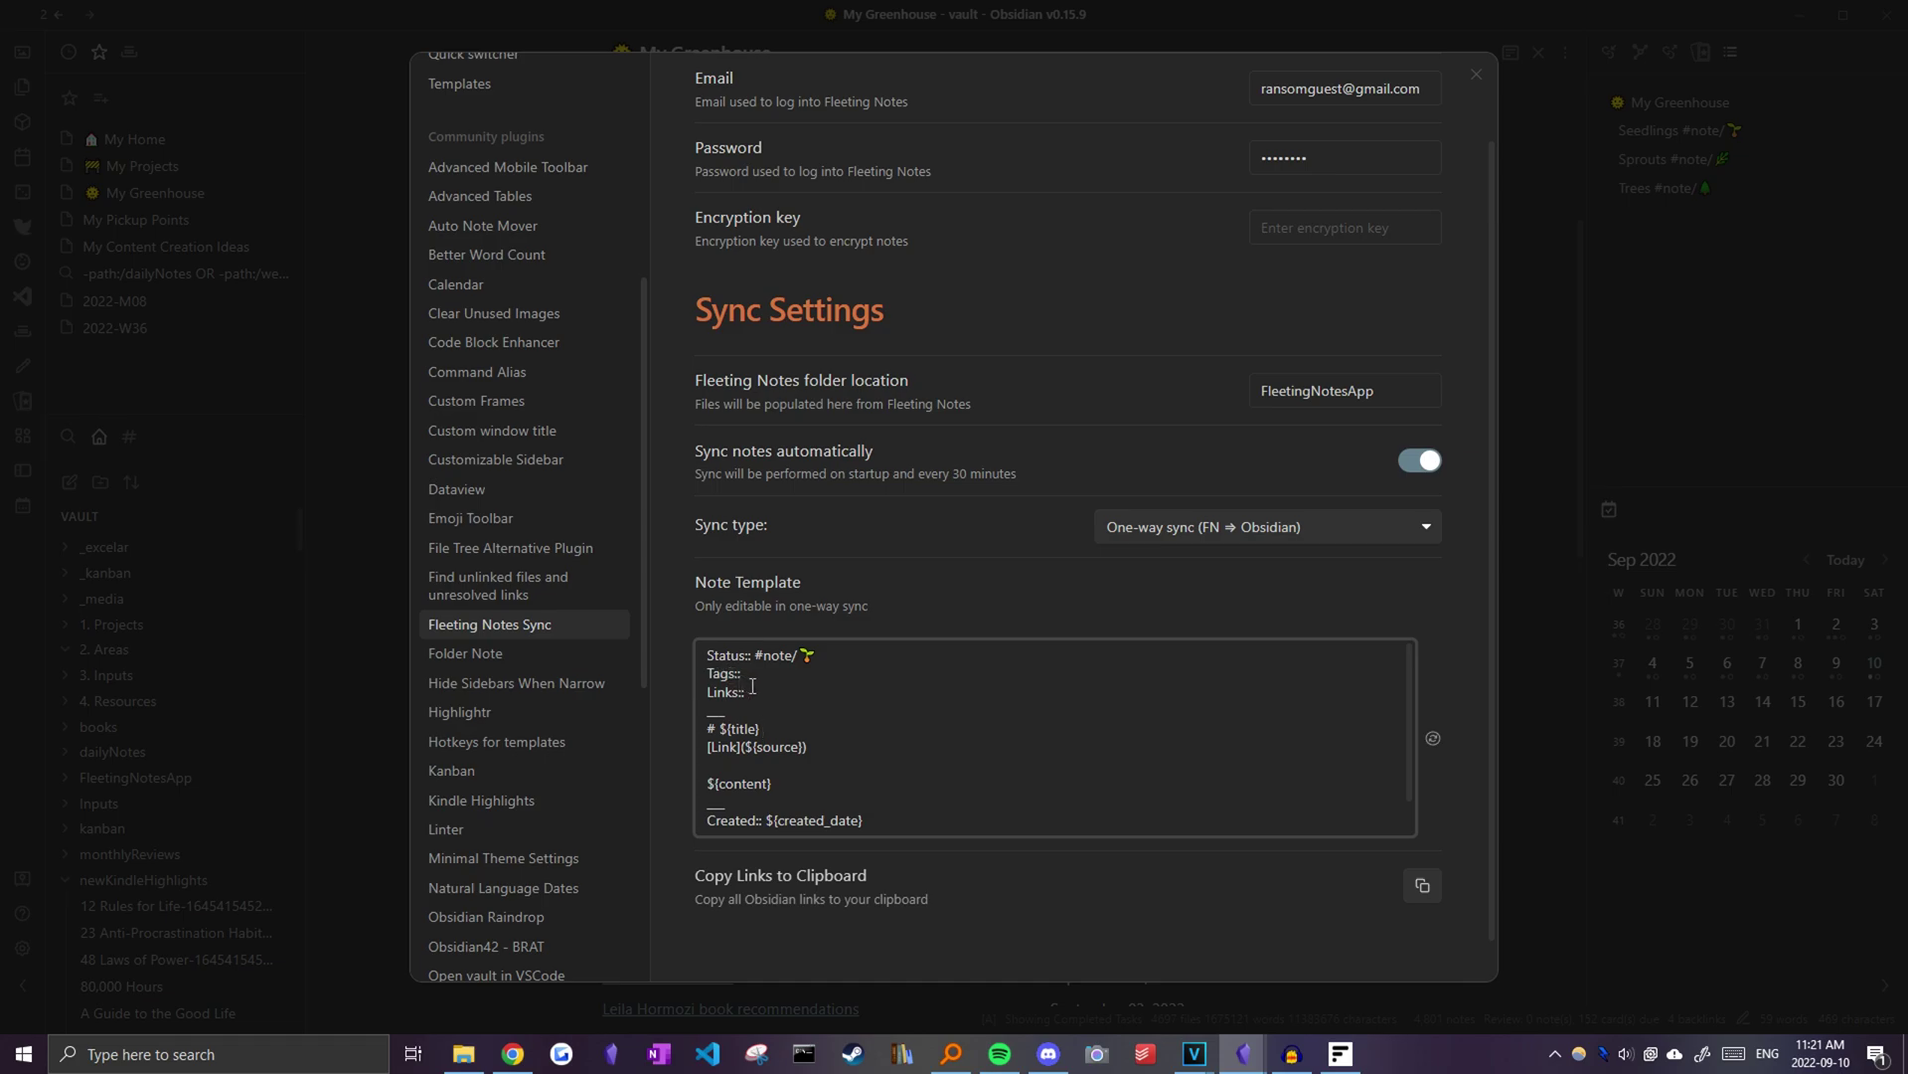
drag(708, 656, 752, 696)
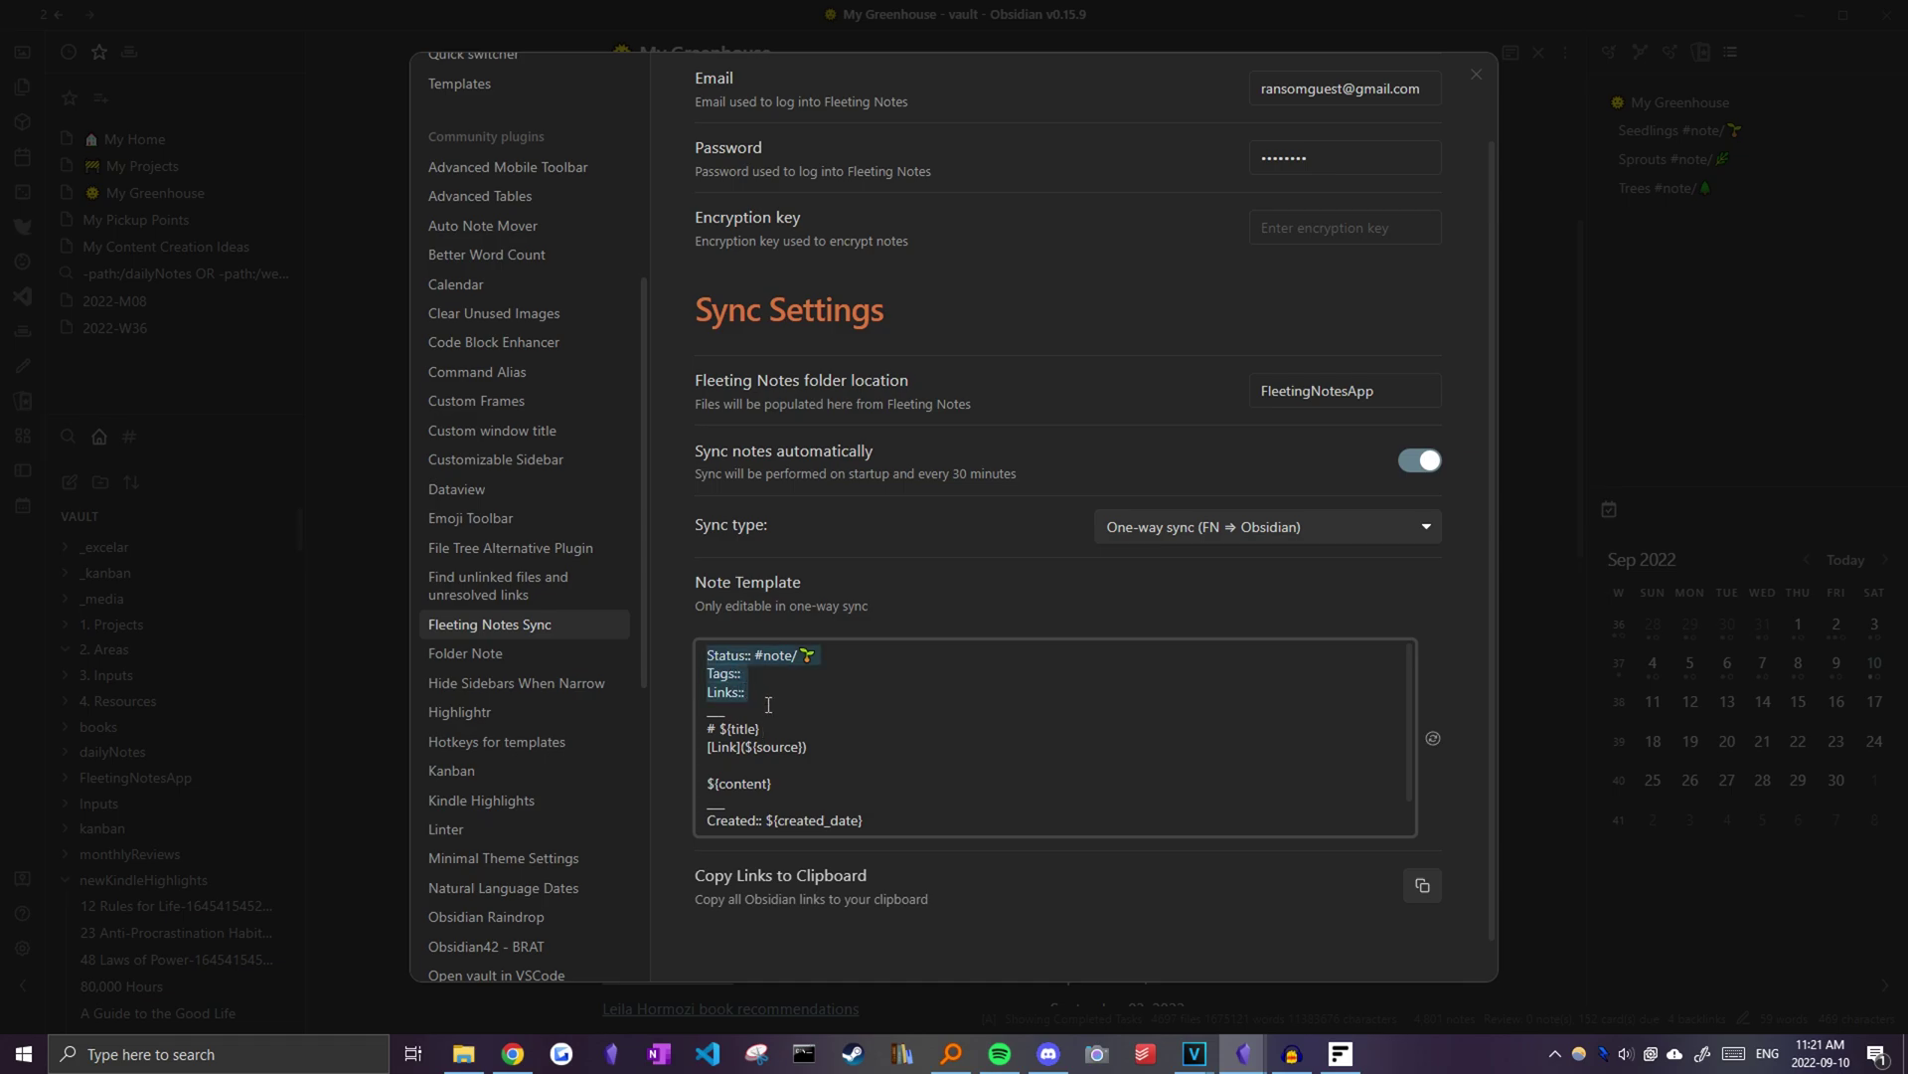
click(786, 698)
scroll(756, 712, down, 1)
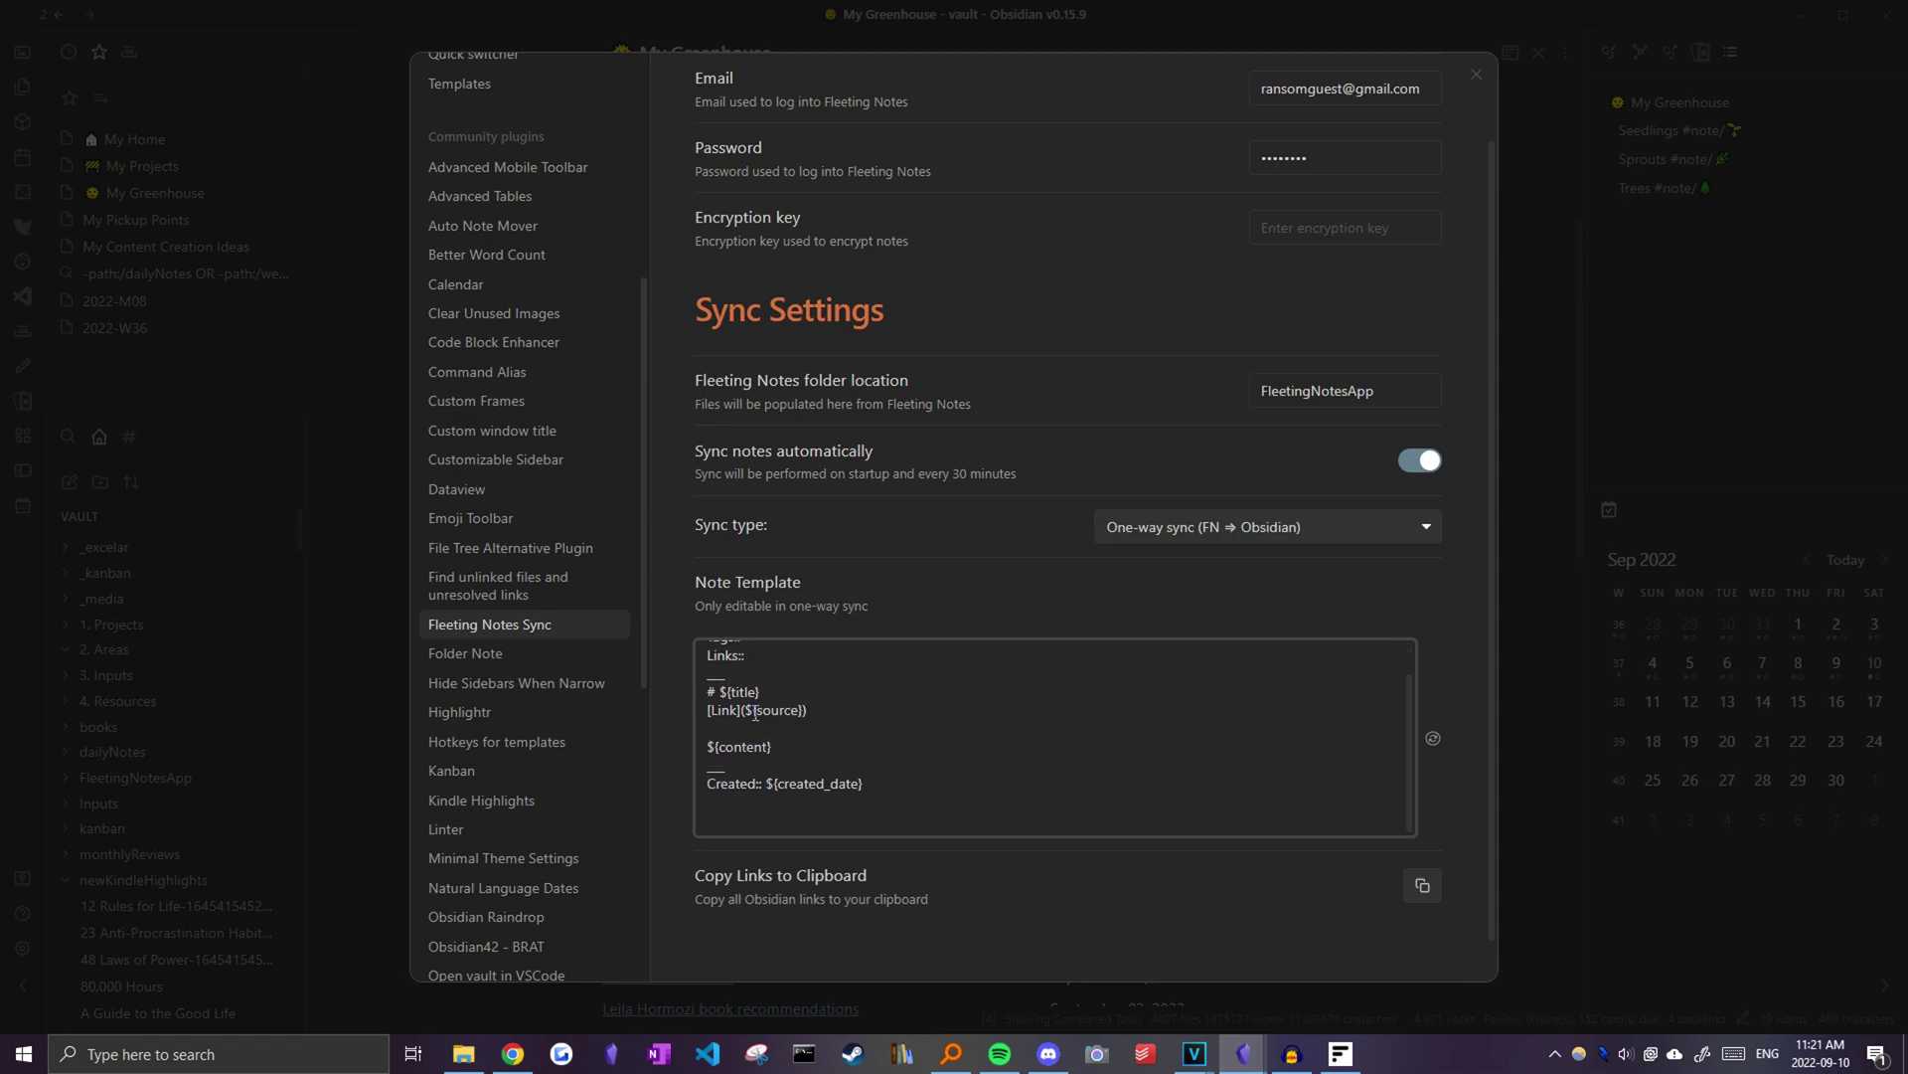
- Examine the template's title, source, content and created date variables, and its #note/ status tag
drag(721, 693, 773, 705)
drag(745, 709, 670, 726)
click(833, 718)
click(772, 747)
drag(864, 784, 766, 785)
scroll(895, 763, up, 1)
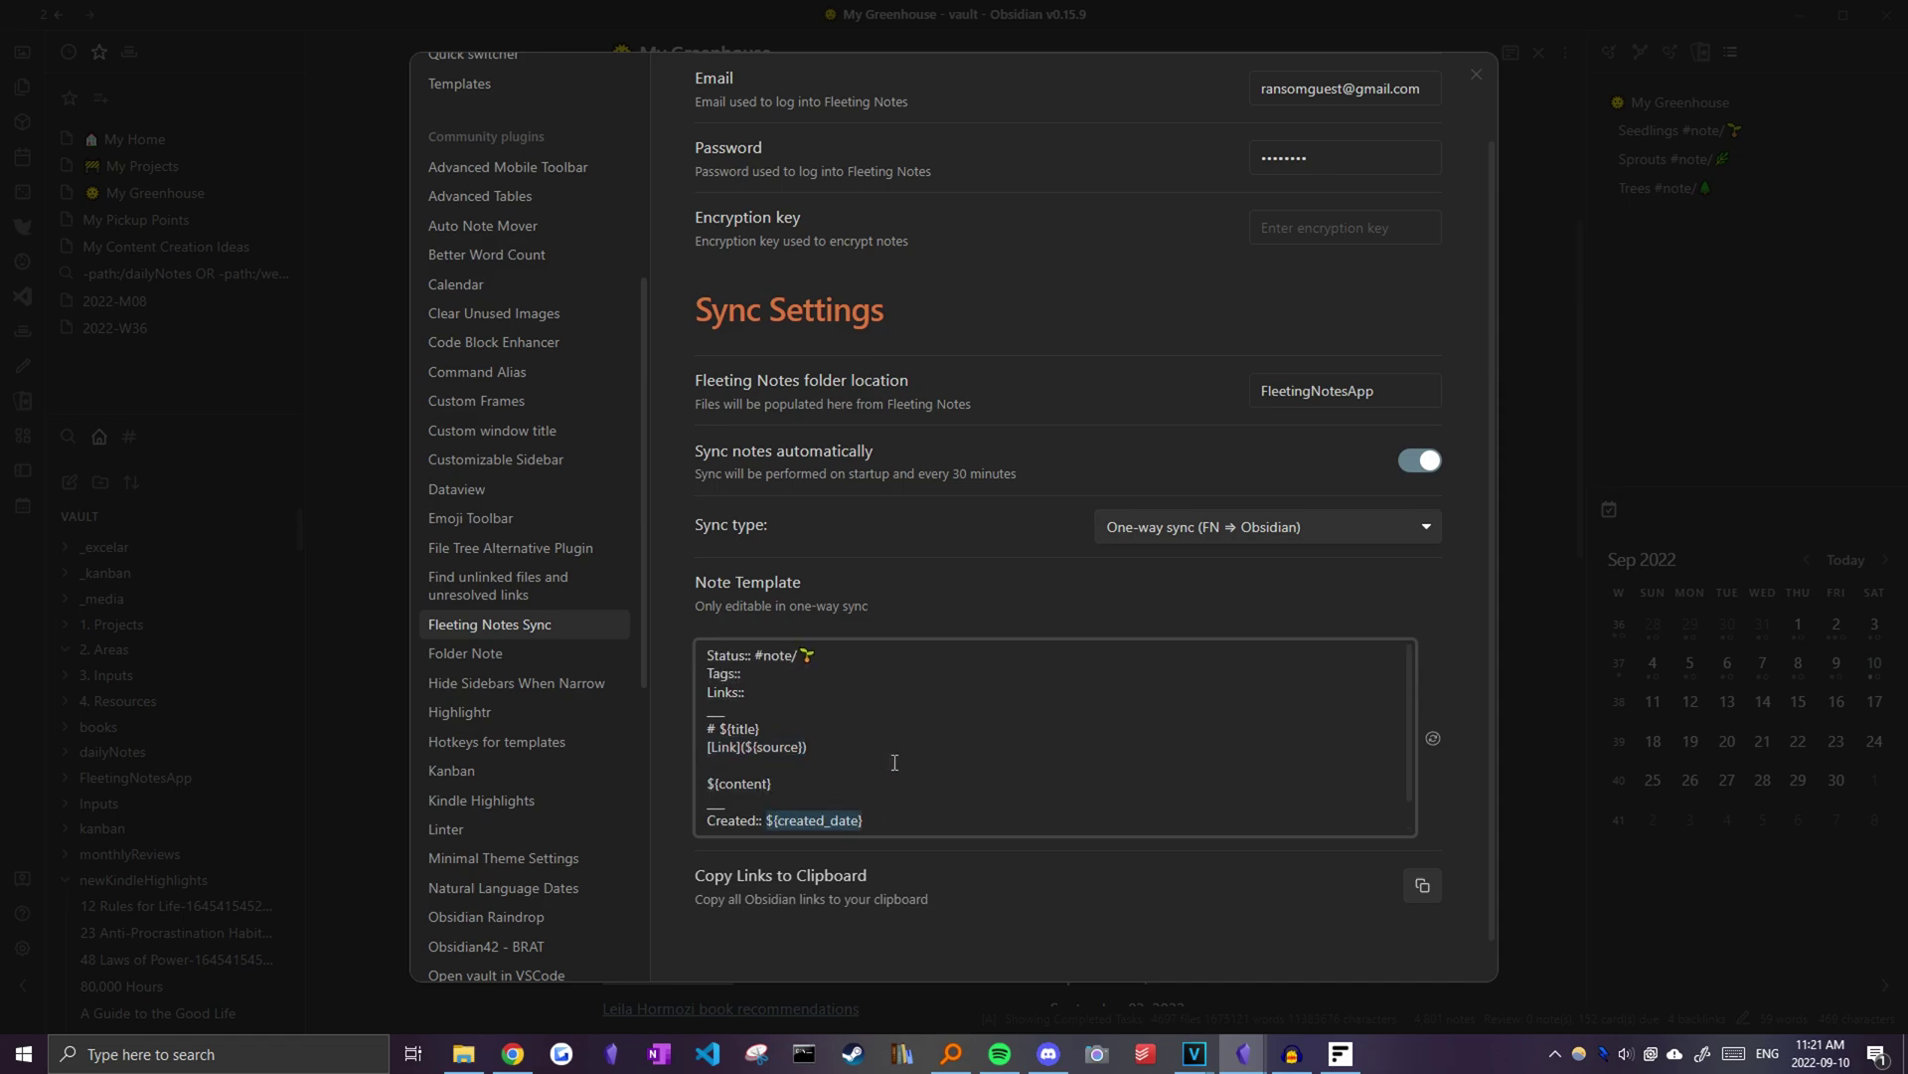
drag(818, 656, 764, 664)
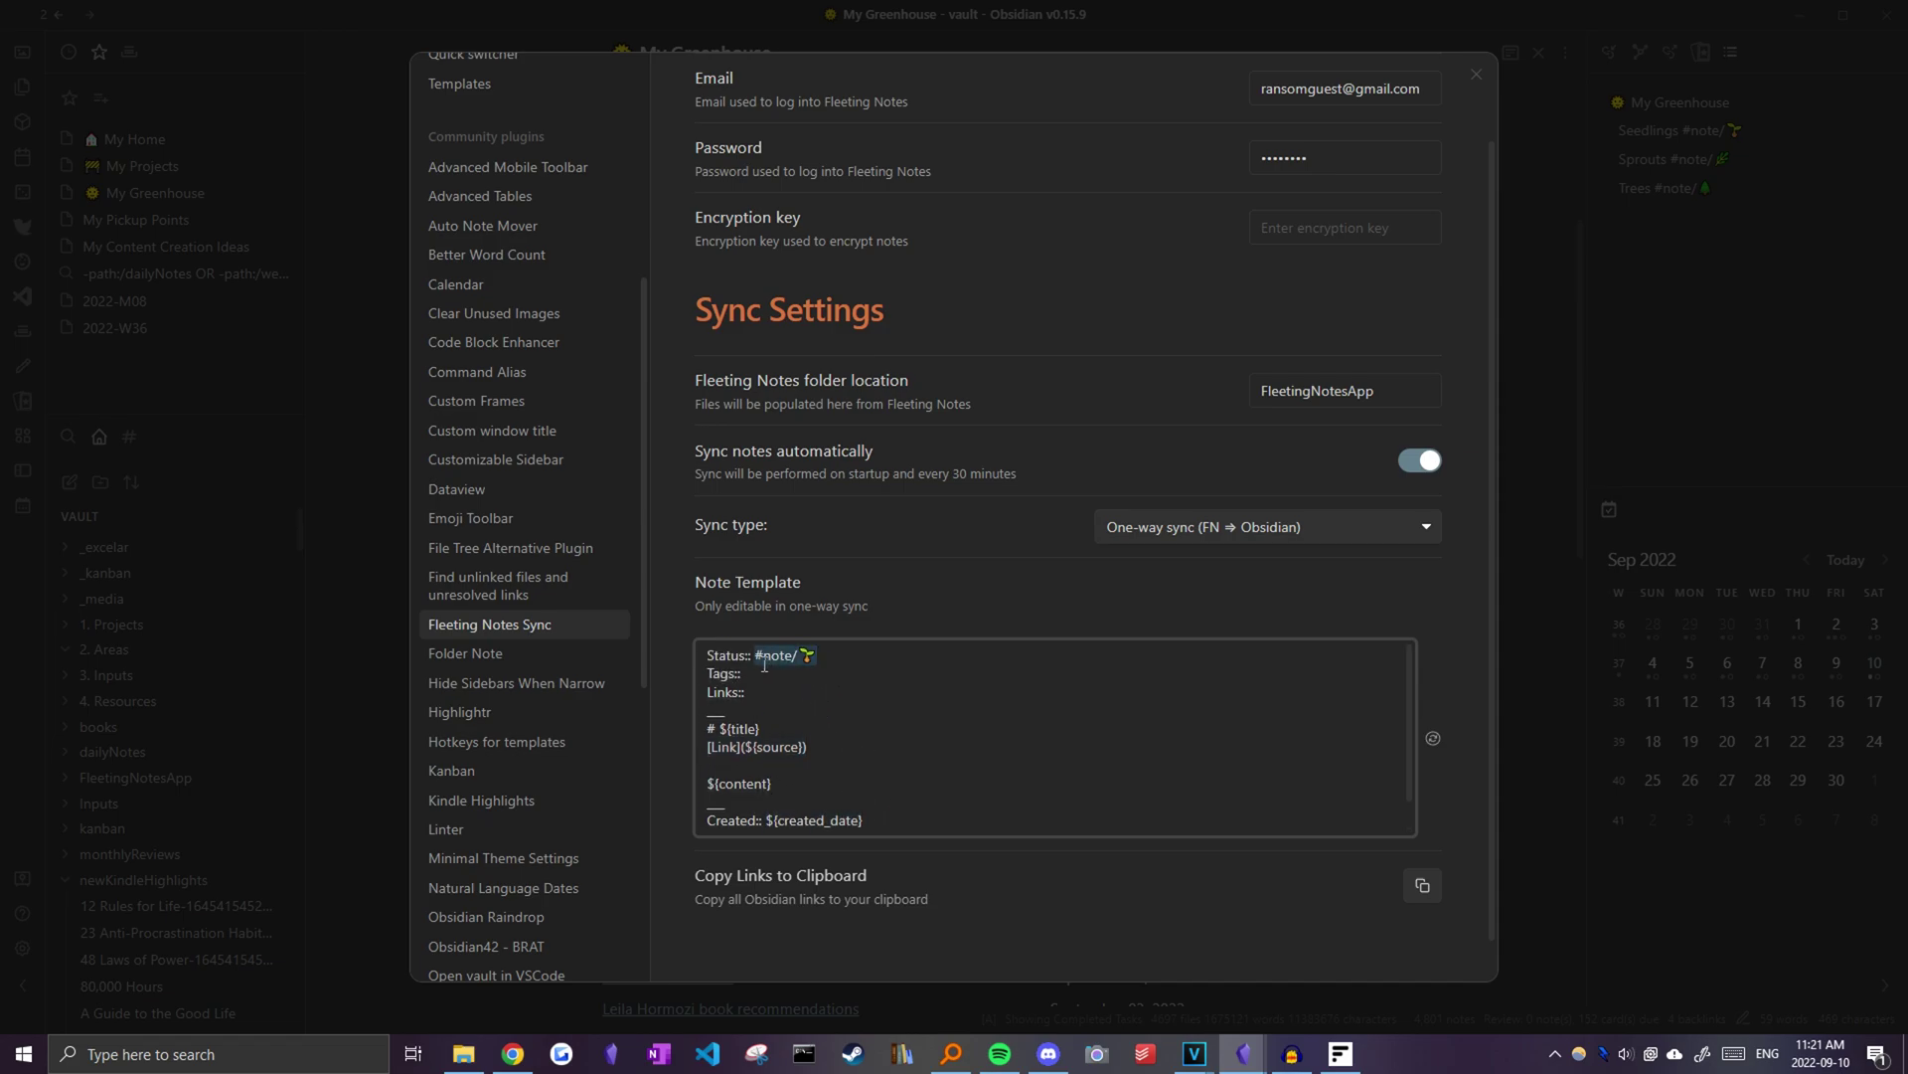
- Reset the note template to its default and examine the id, title, source, date and content variables
click(1036, 701)
click(1432, 739)
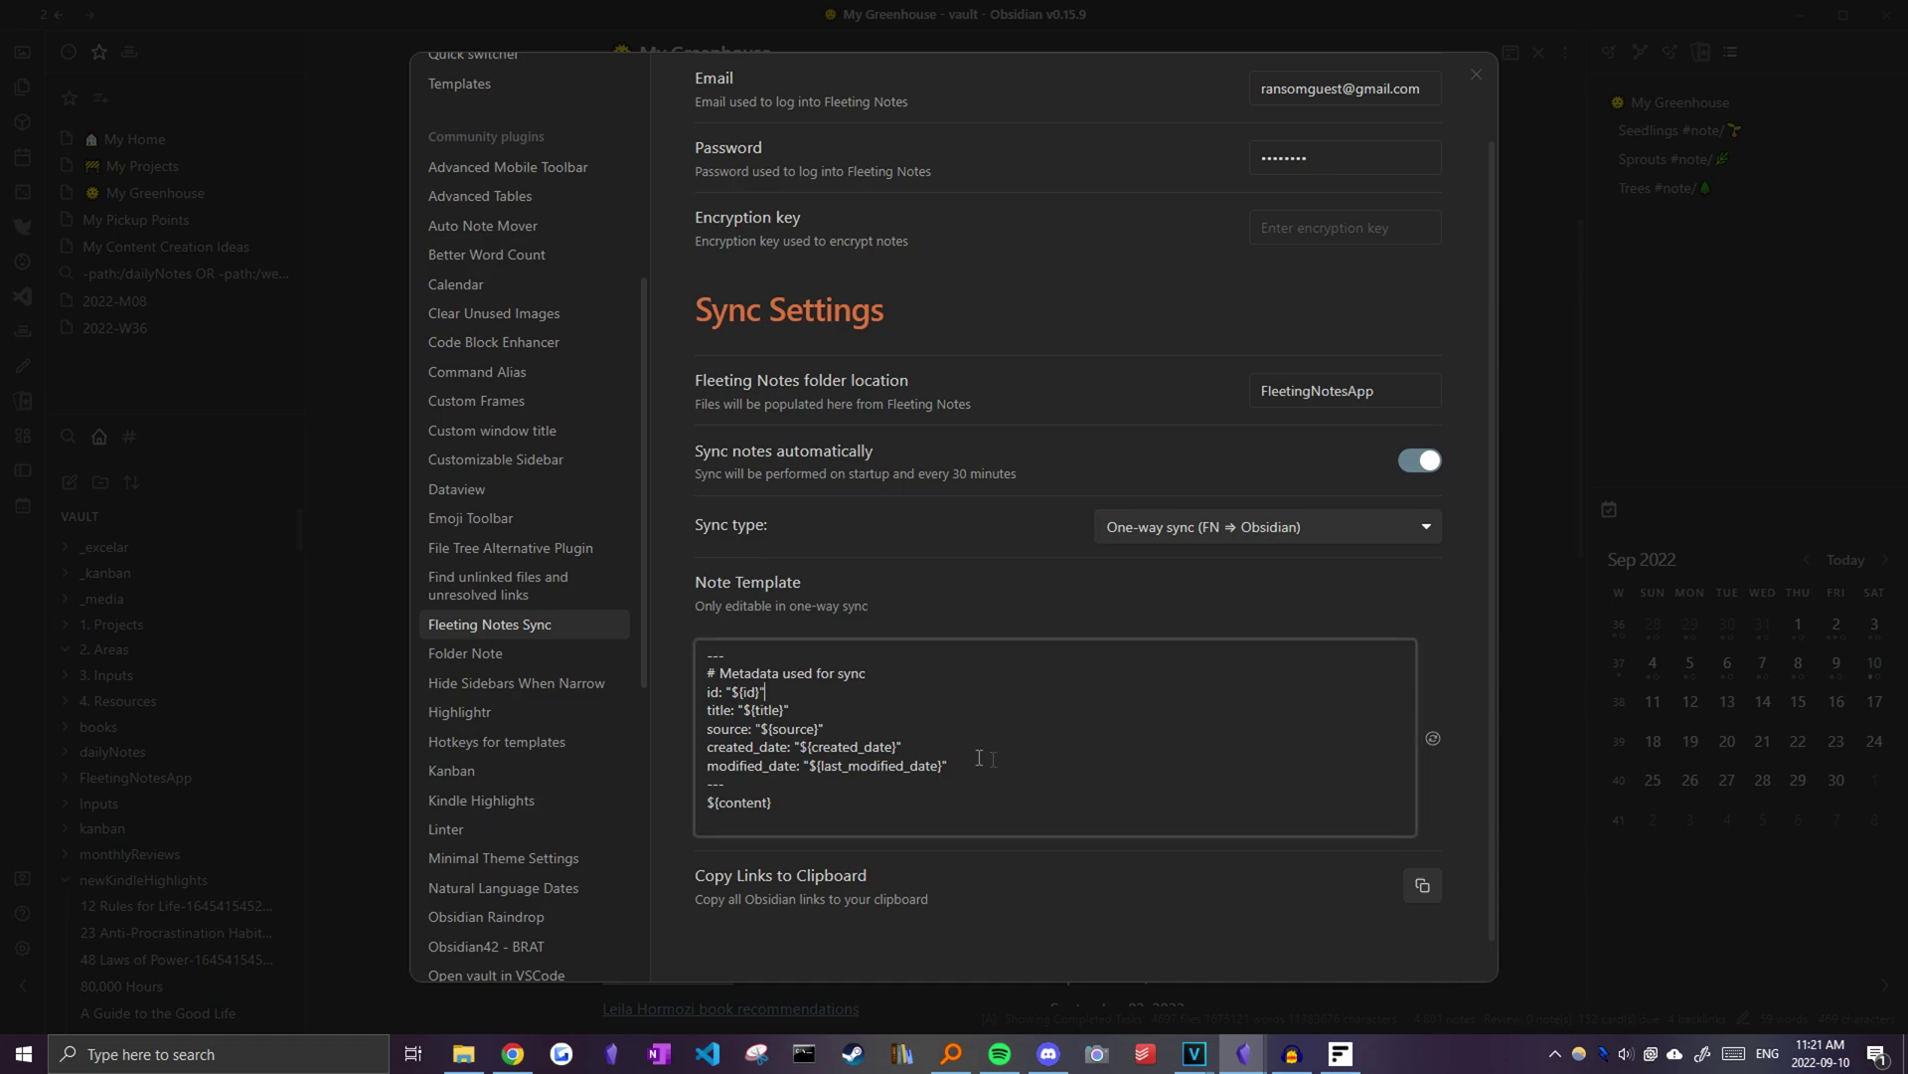
drag(1016, 771, 664, 701)
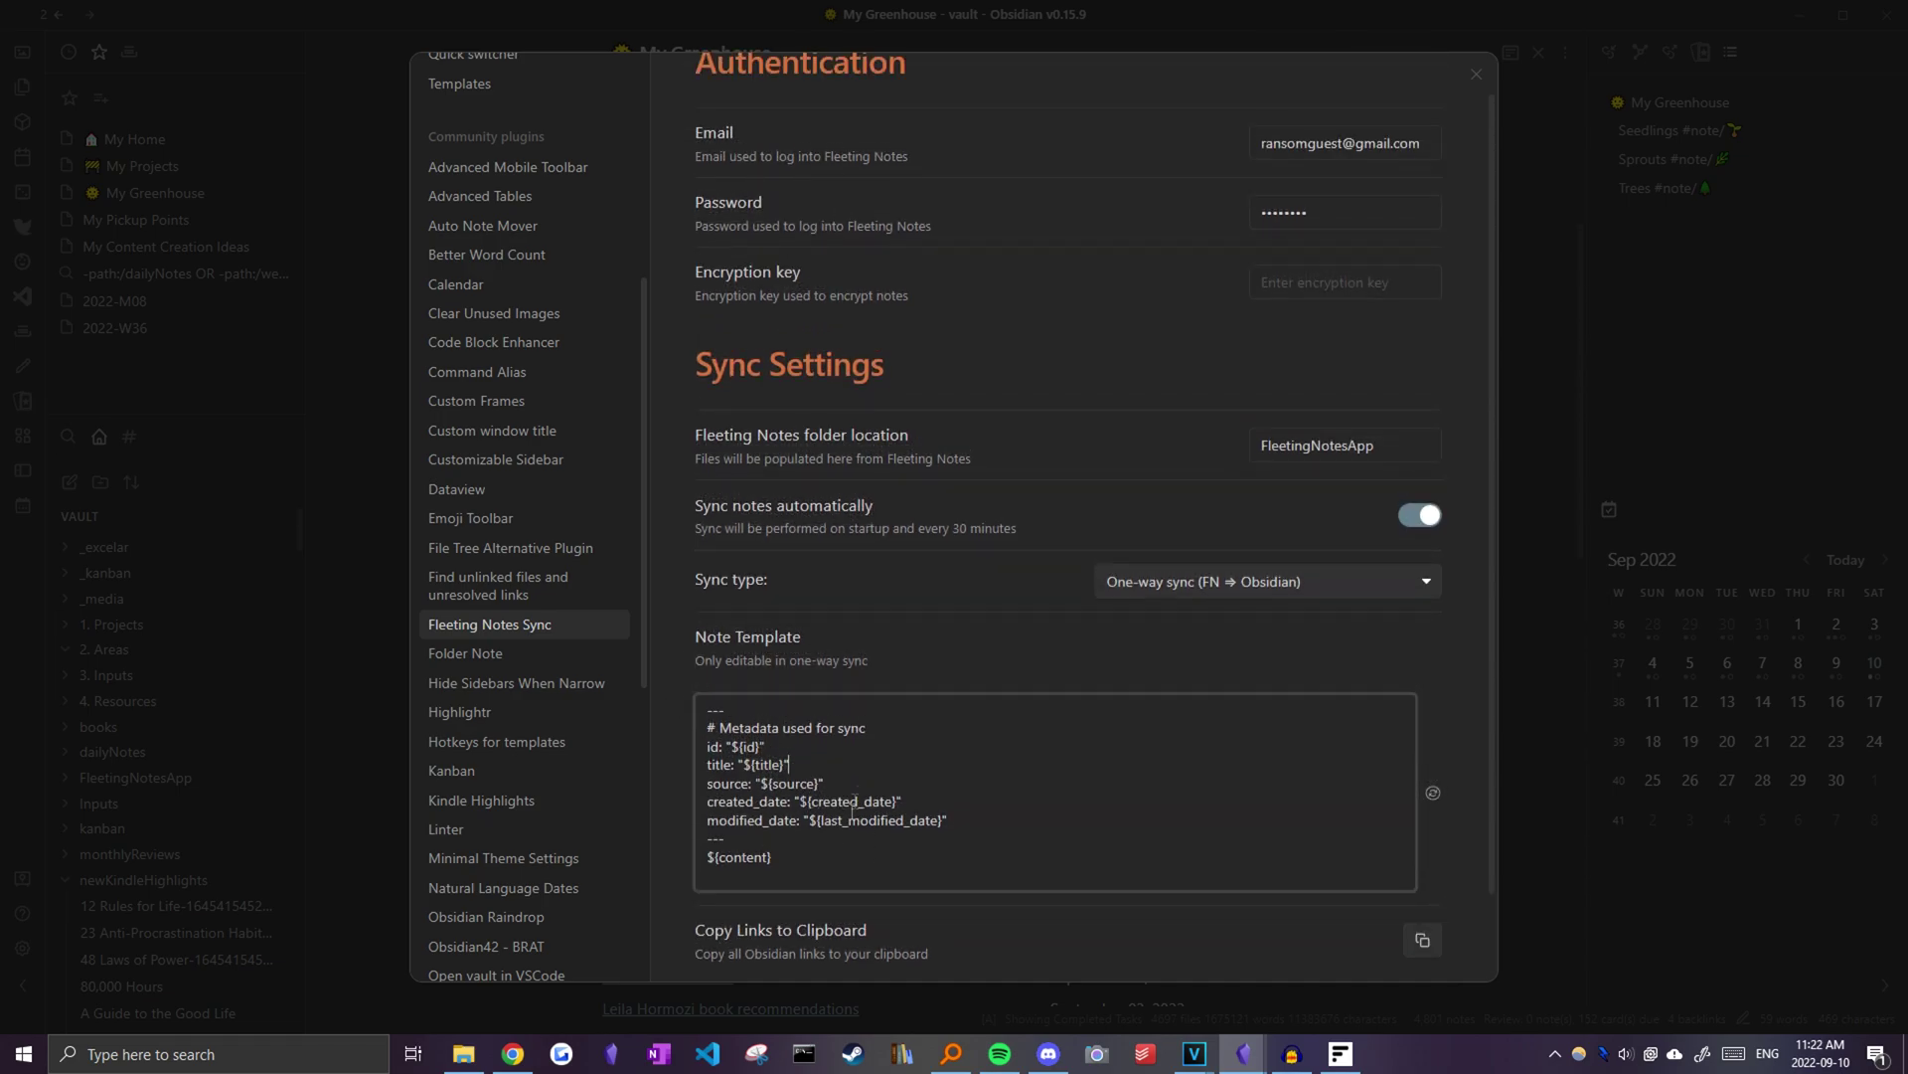
drag(797, 859, 652, 755)
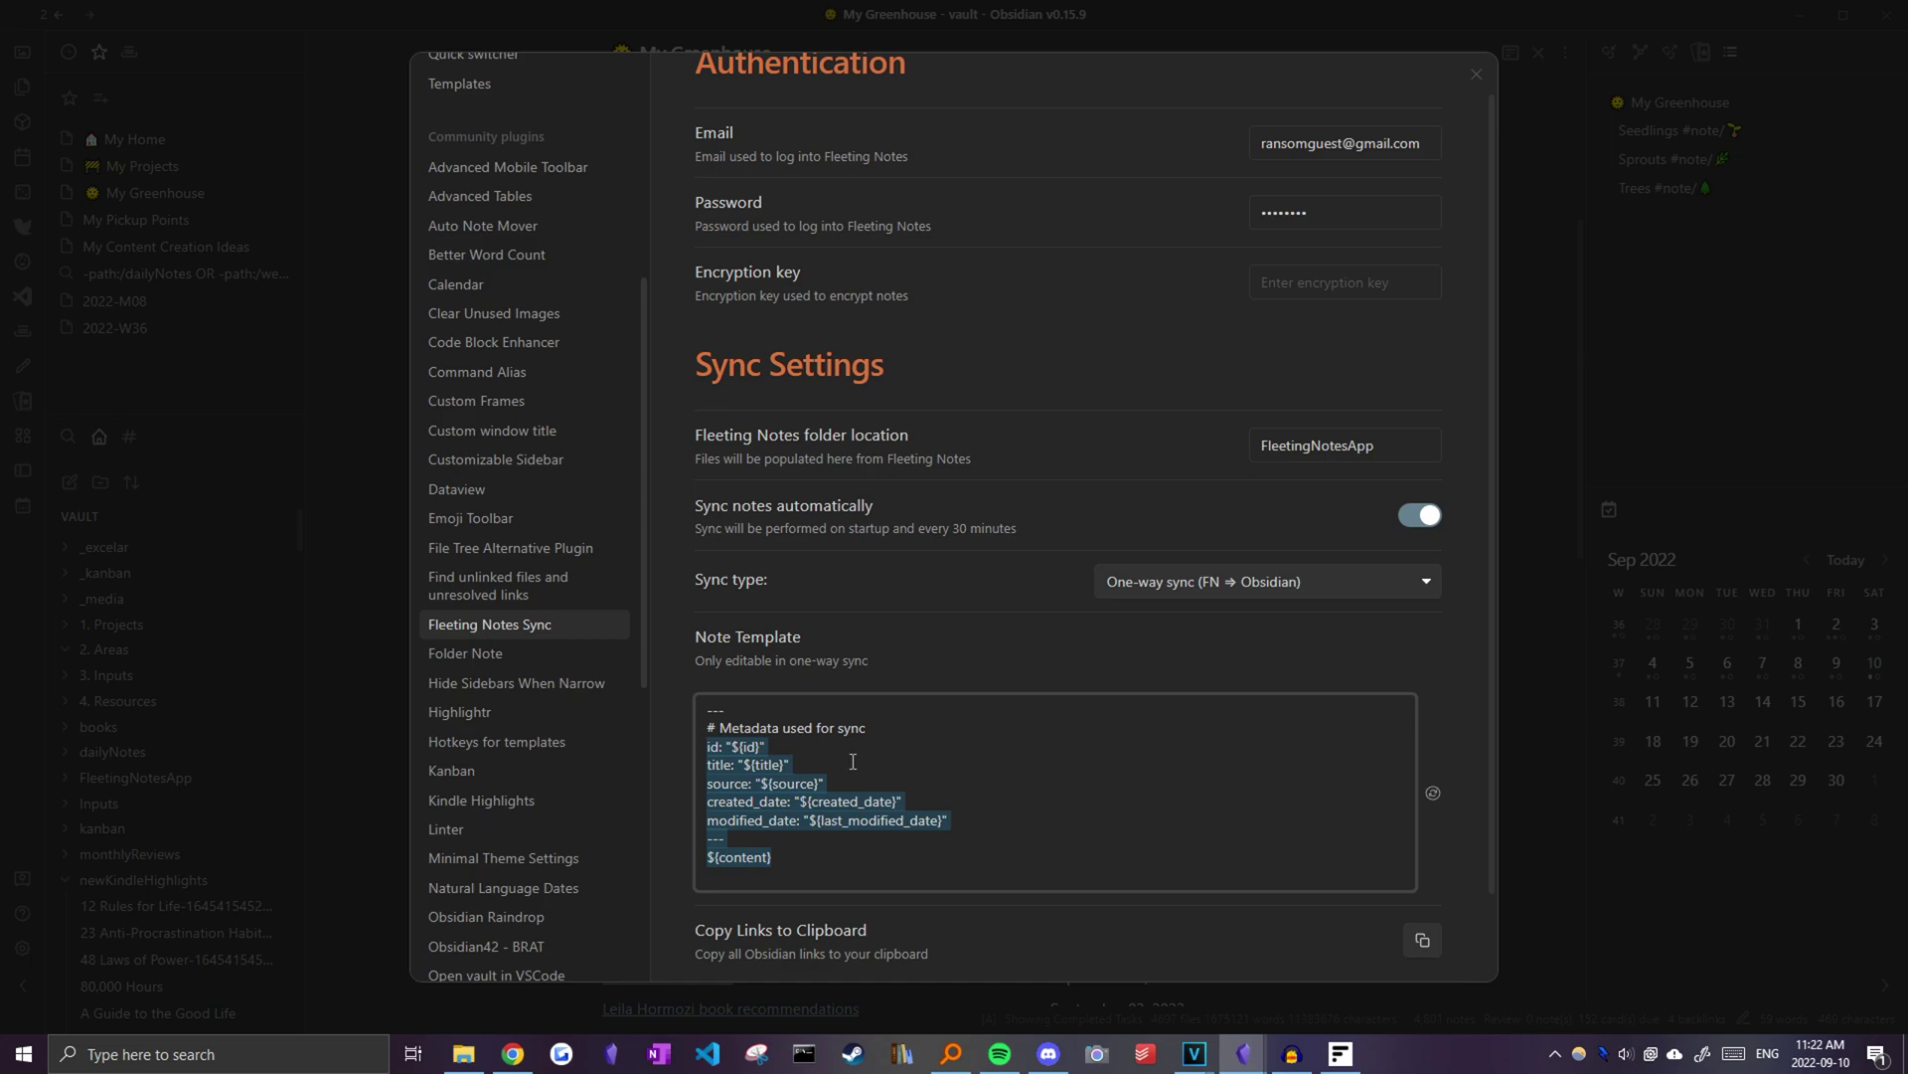
scroll(795, 795, down, 2)
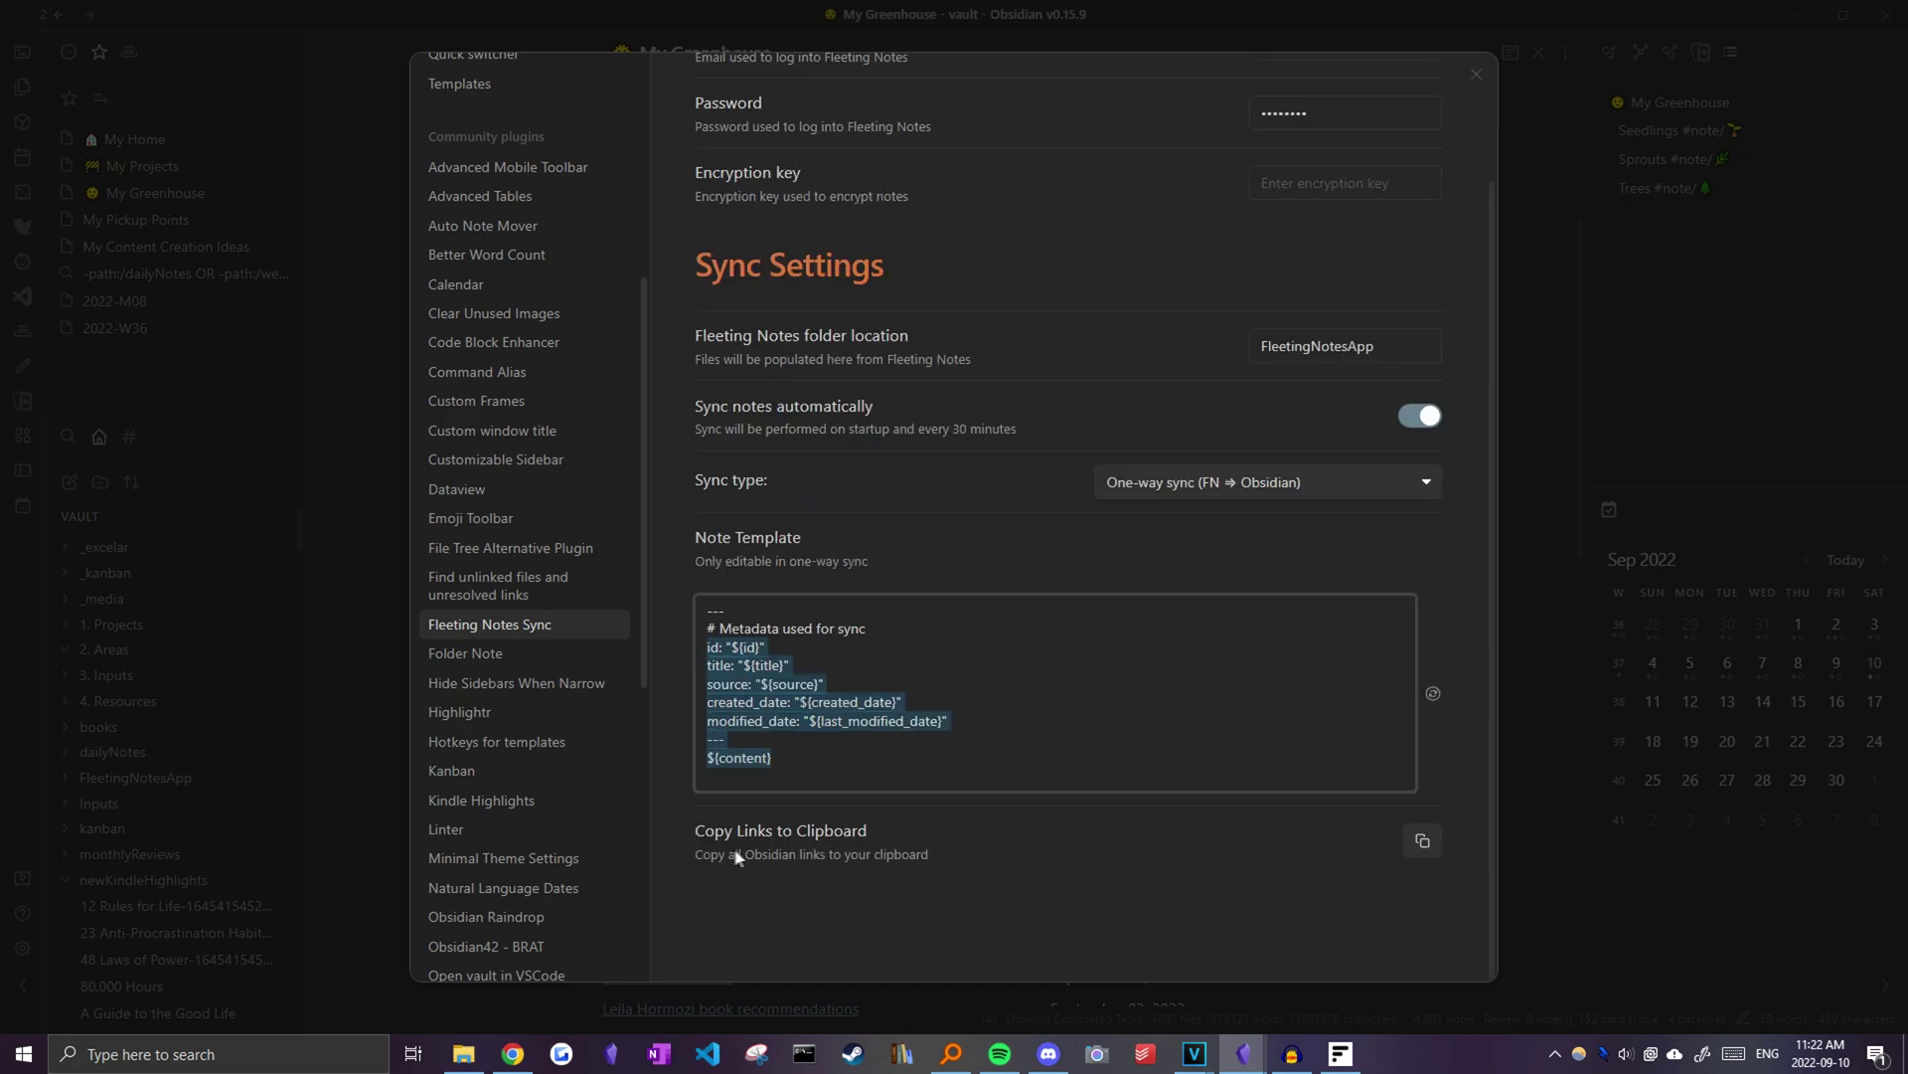
click(713, 855)
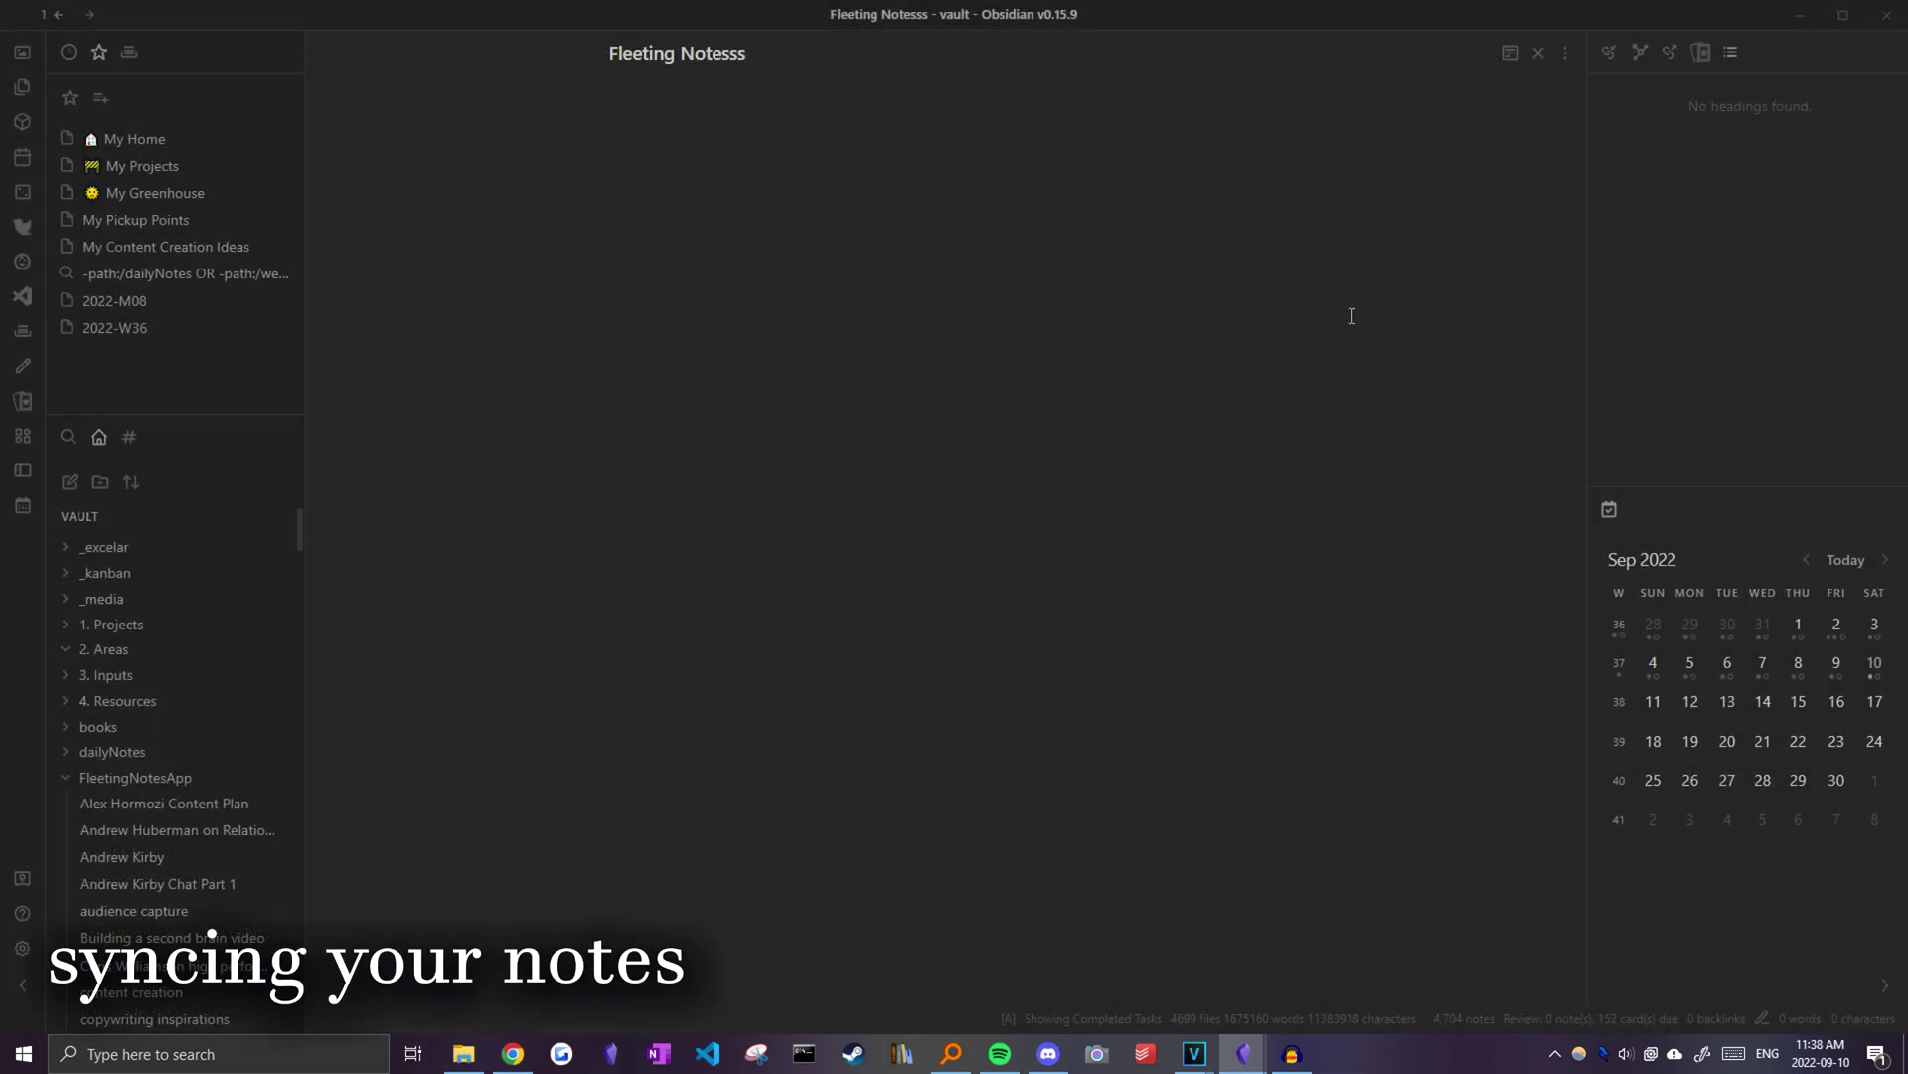
- Run the Fleeting Notes Sync command that syncs notes with Fleeting Notes
key(ctrl+p)
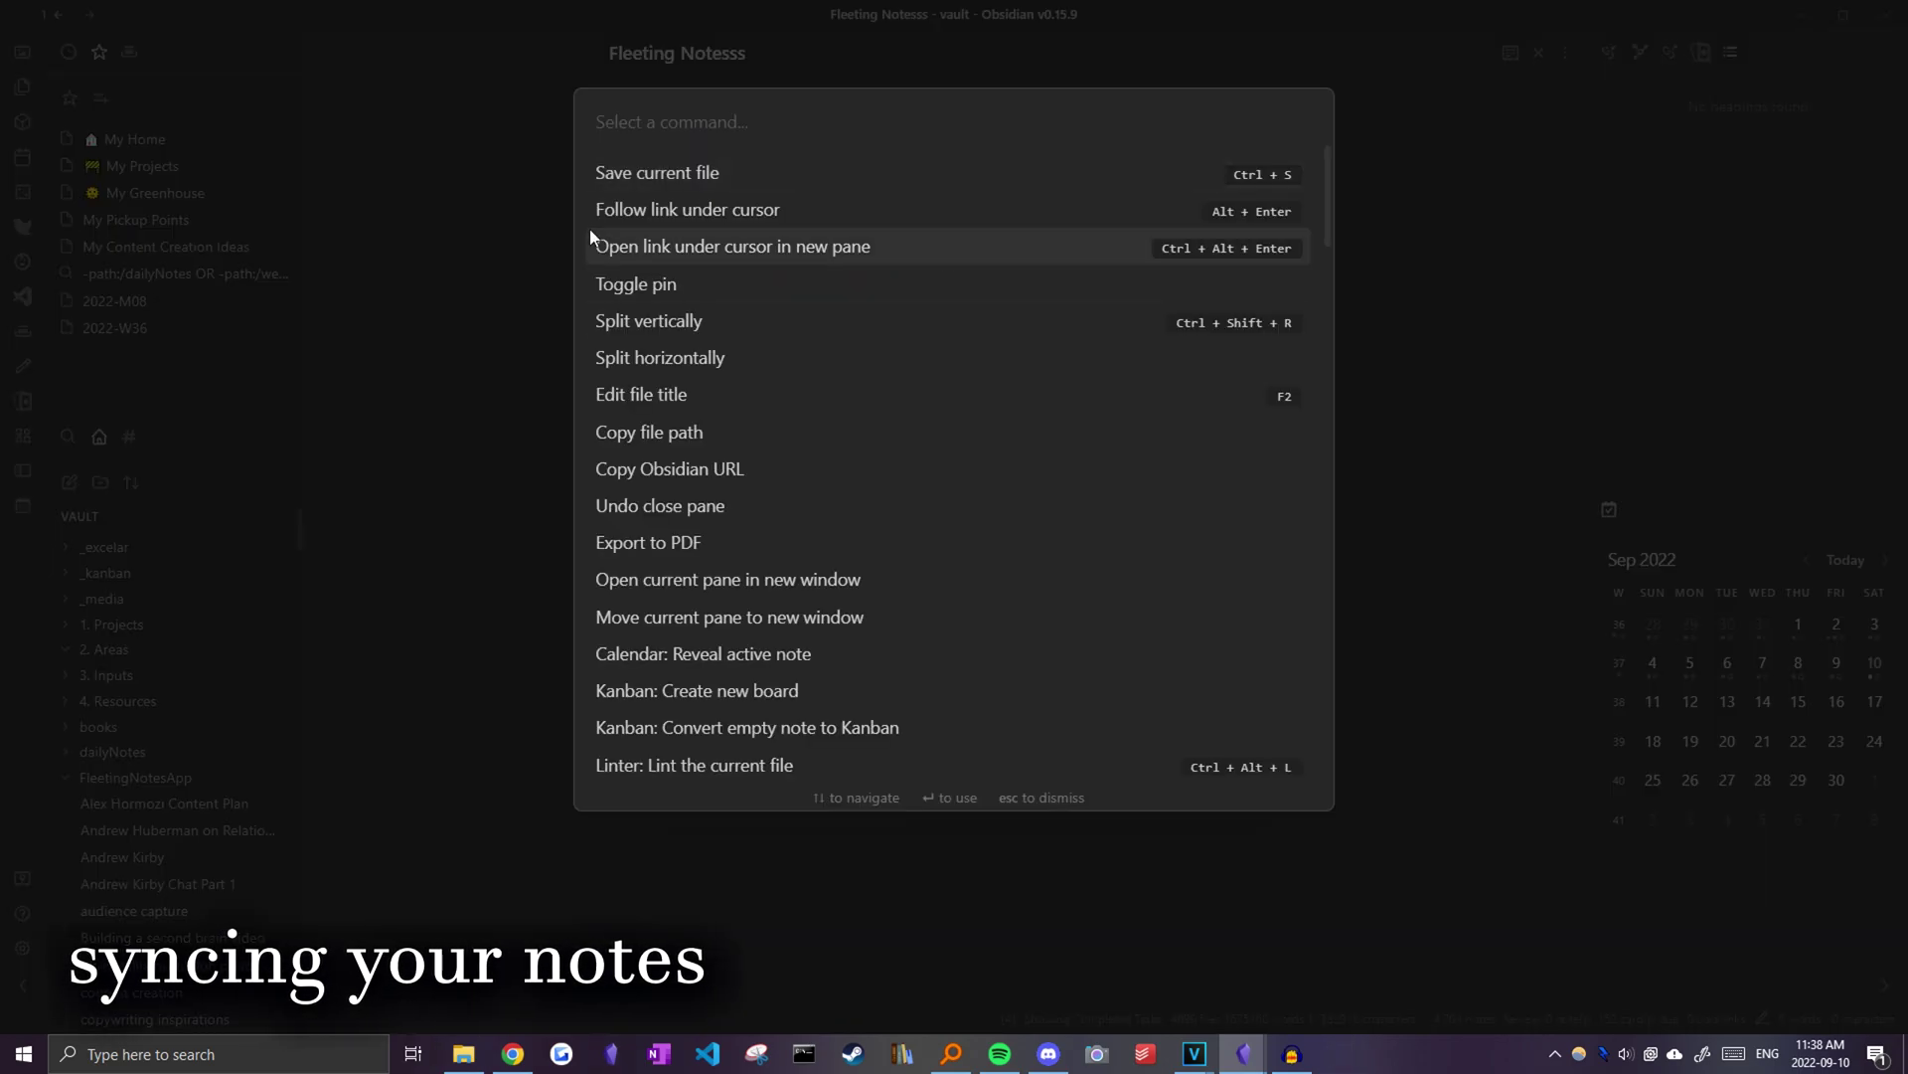
text(fleet)
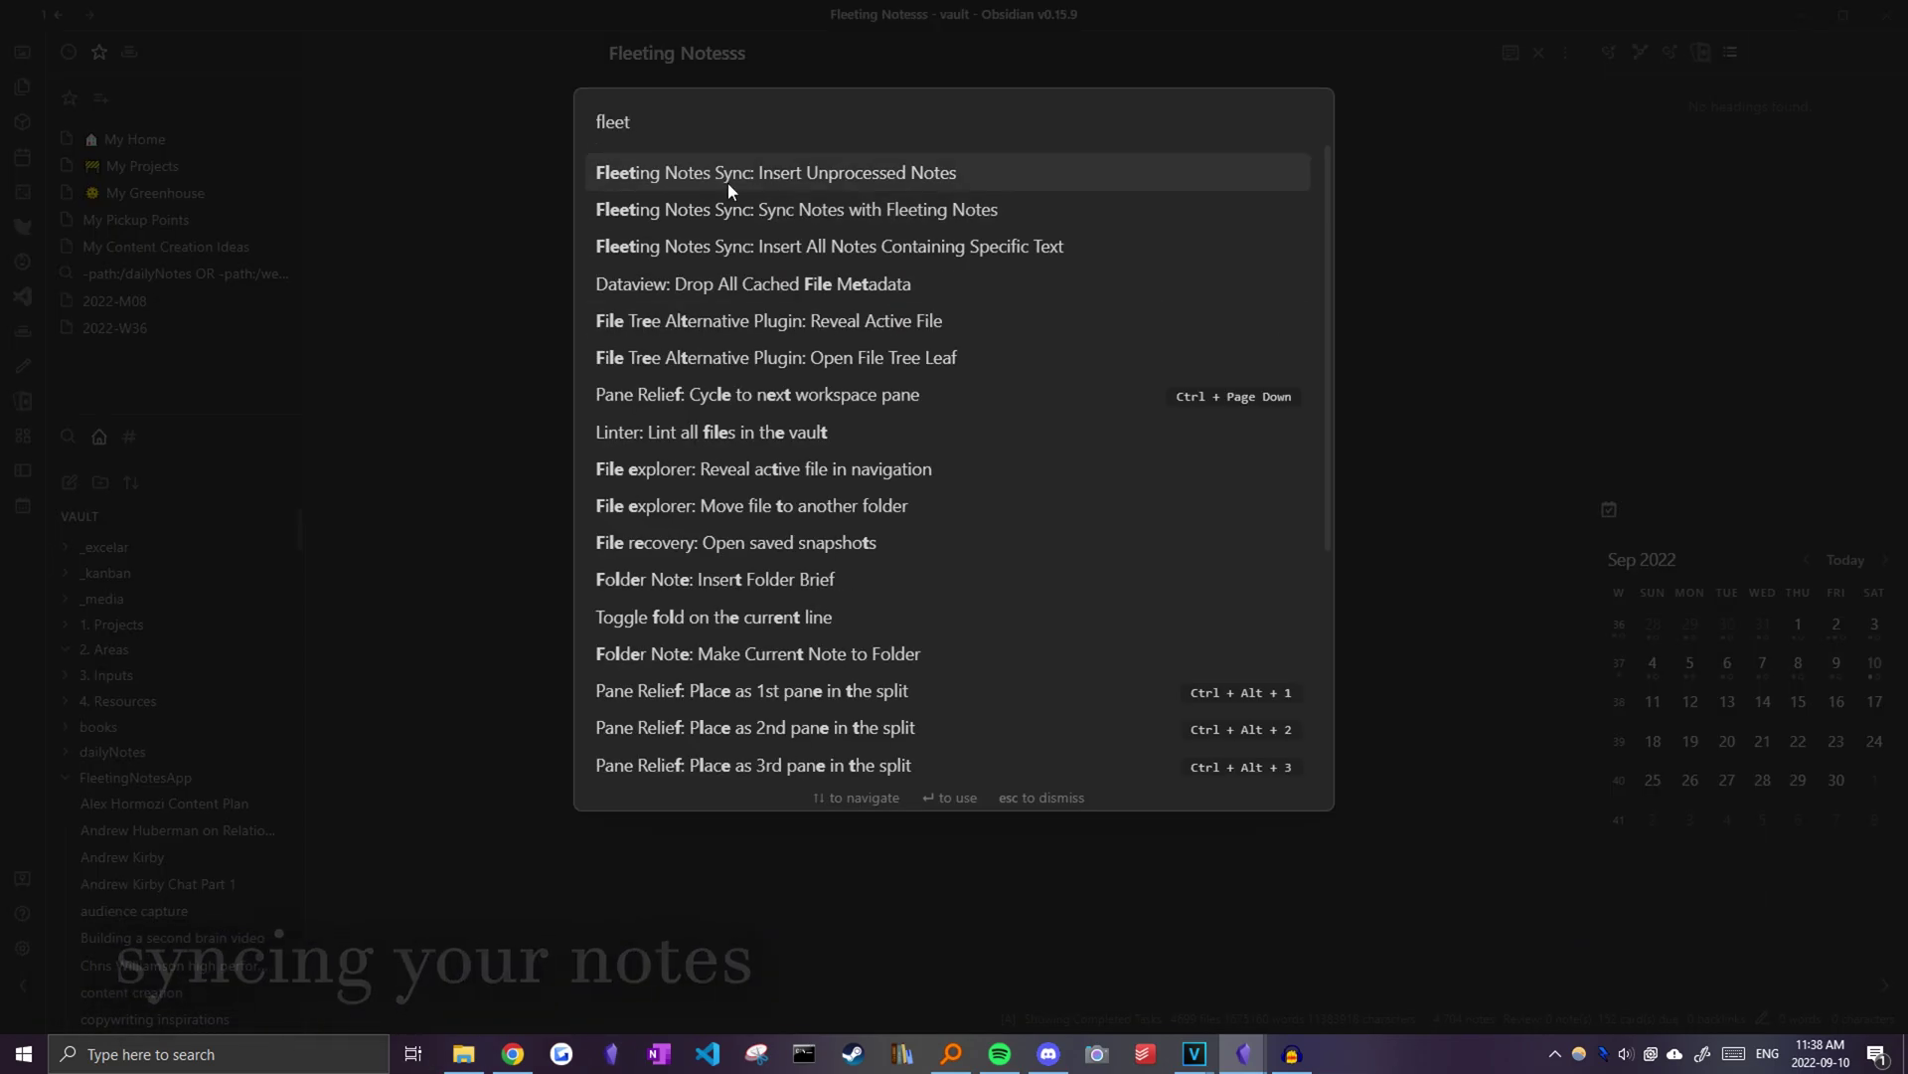
click(805, 213)
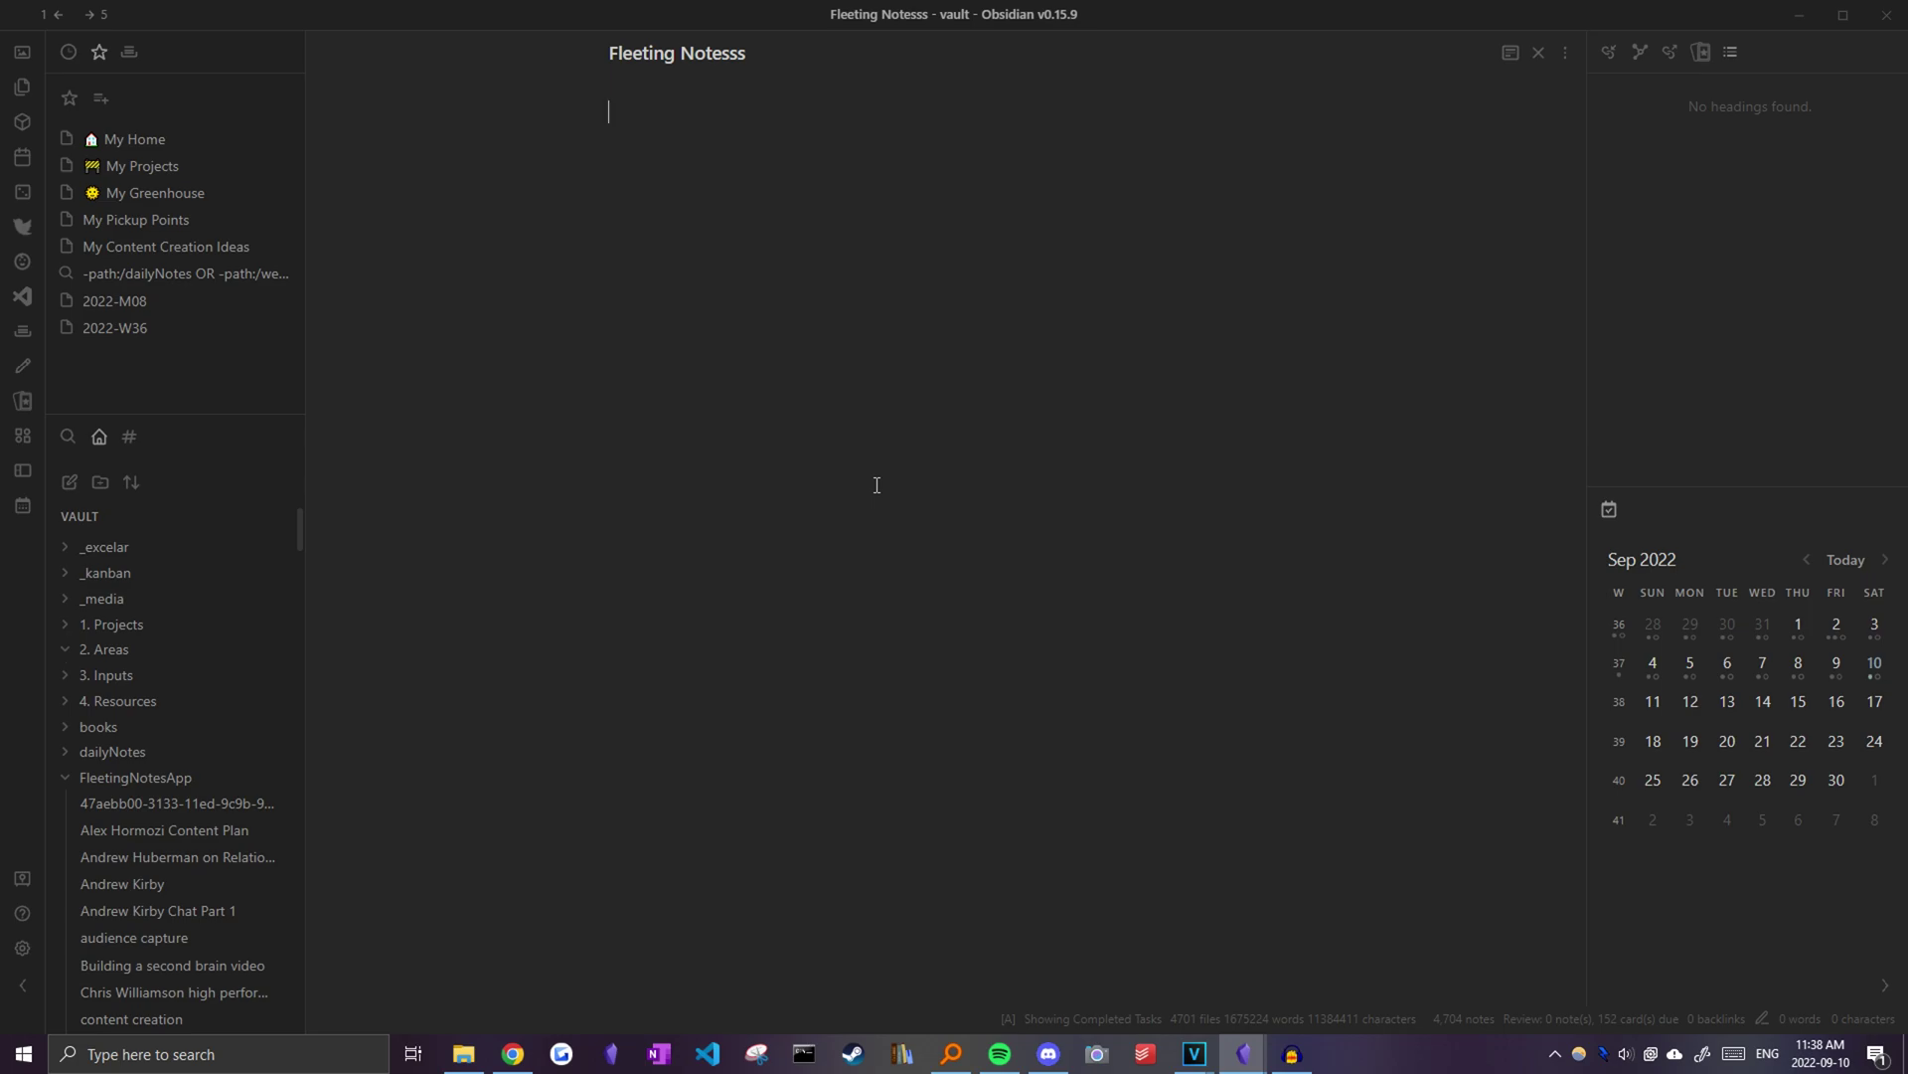
- Insert the unprocessed Fleeting Notes into the Fleeting Notesss note
key(ctrl+p)
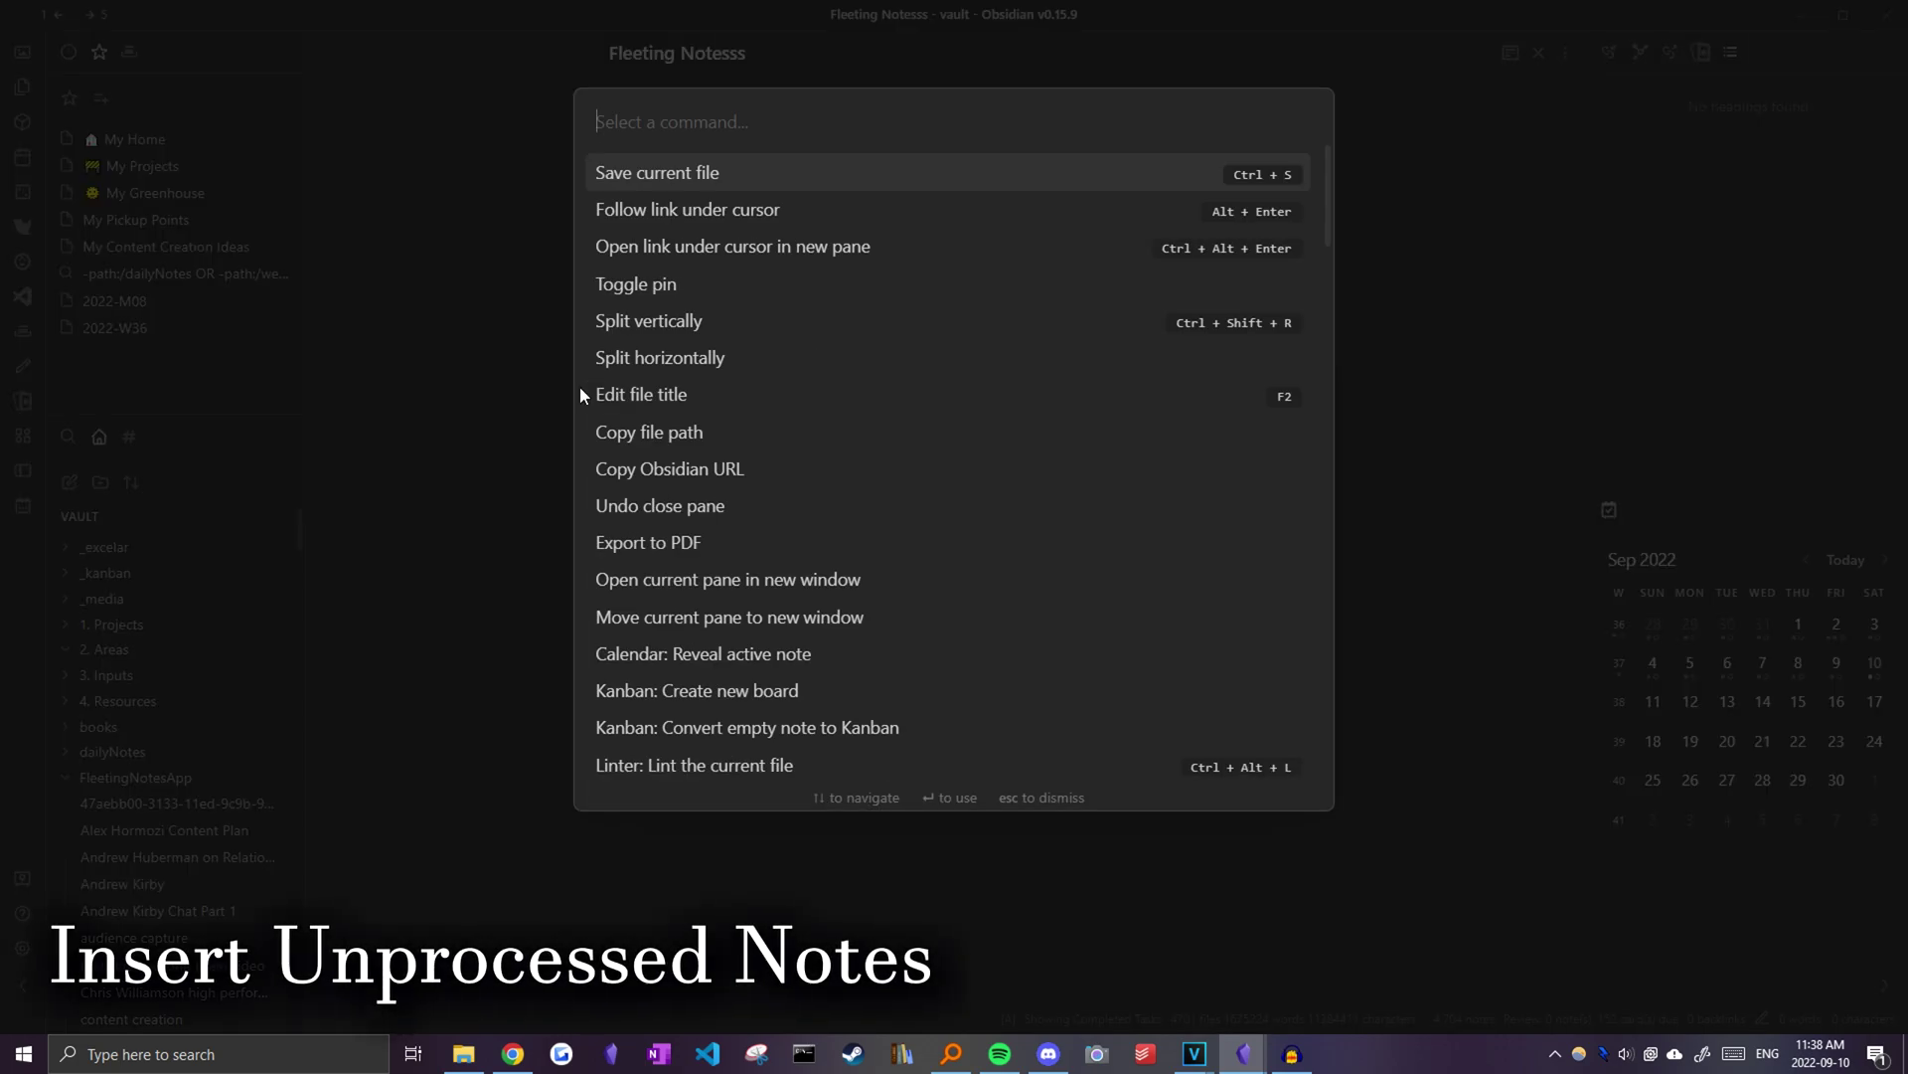
text(fleet)
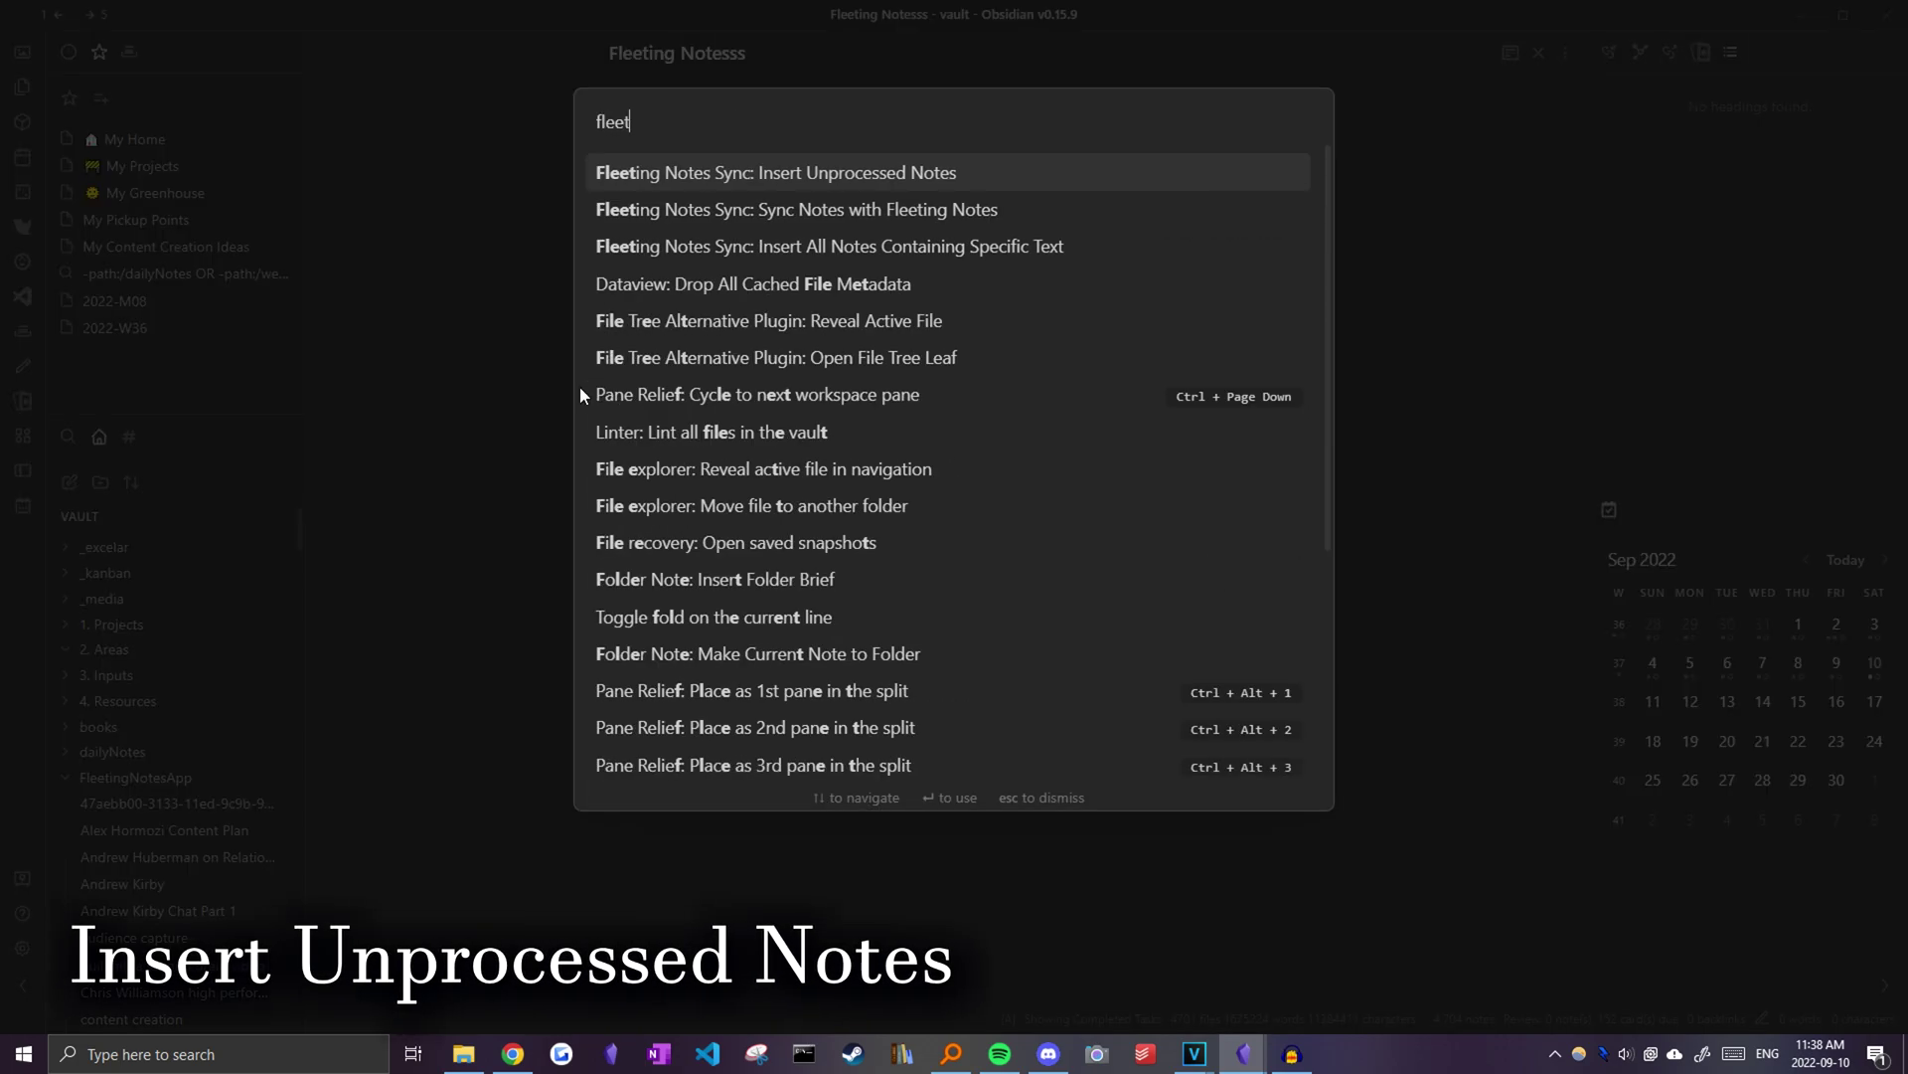
click(873, 171)
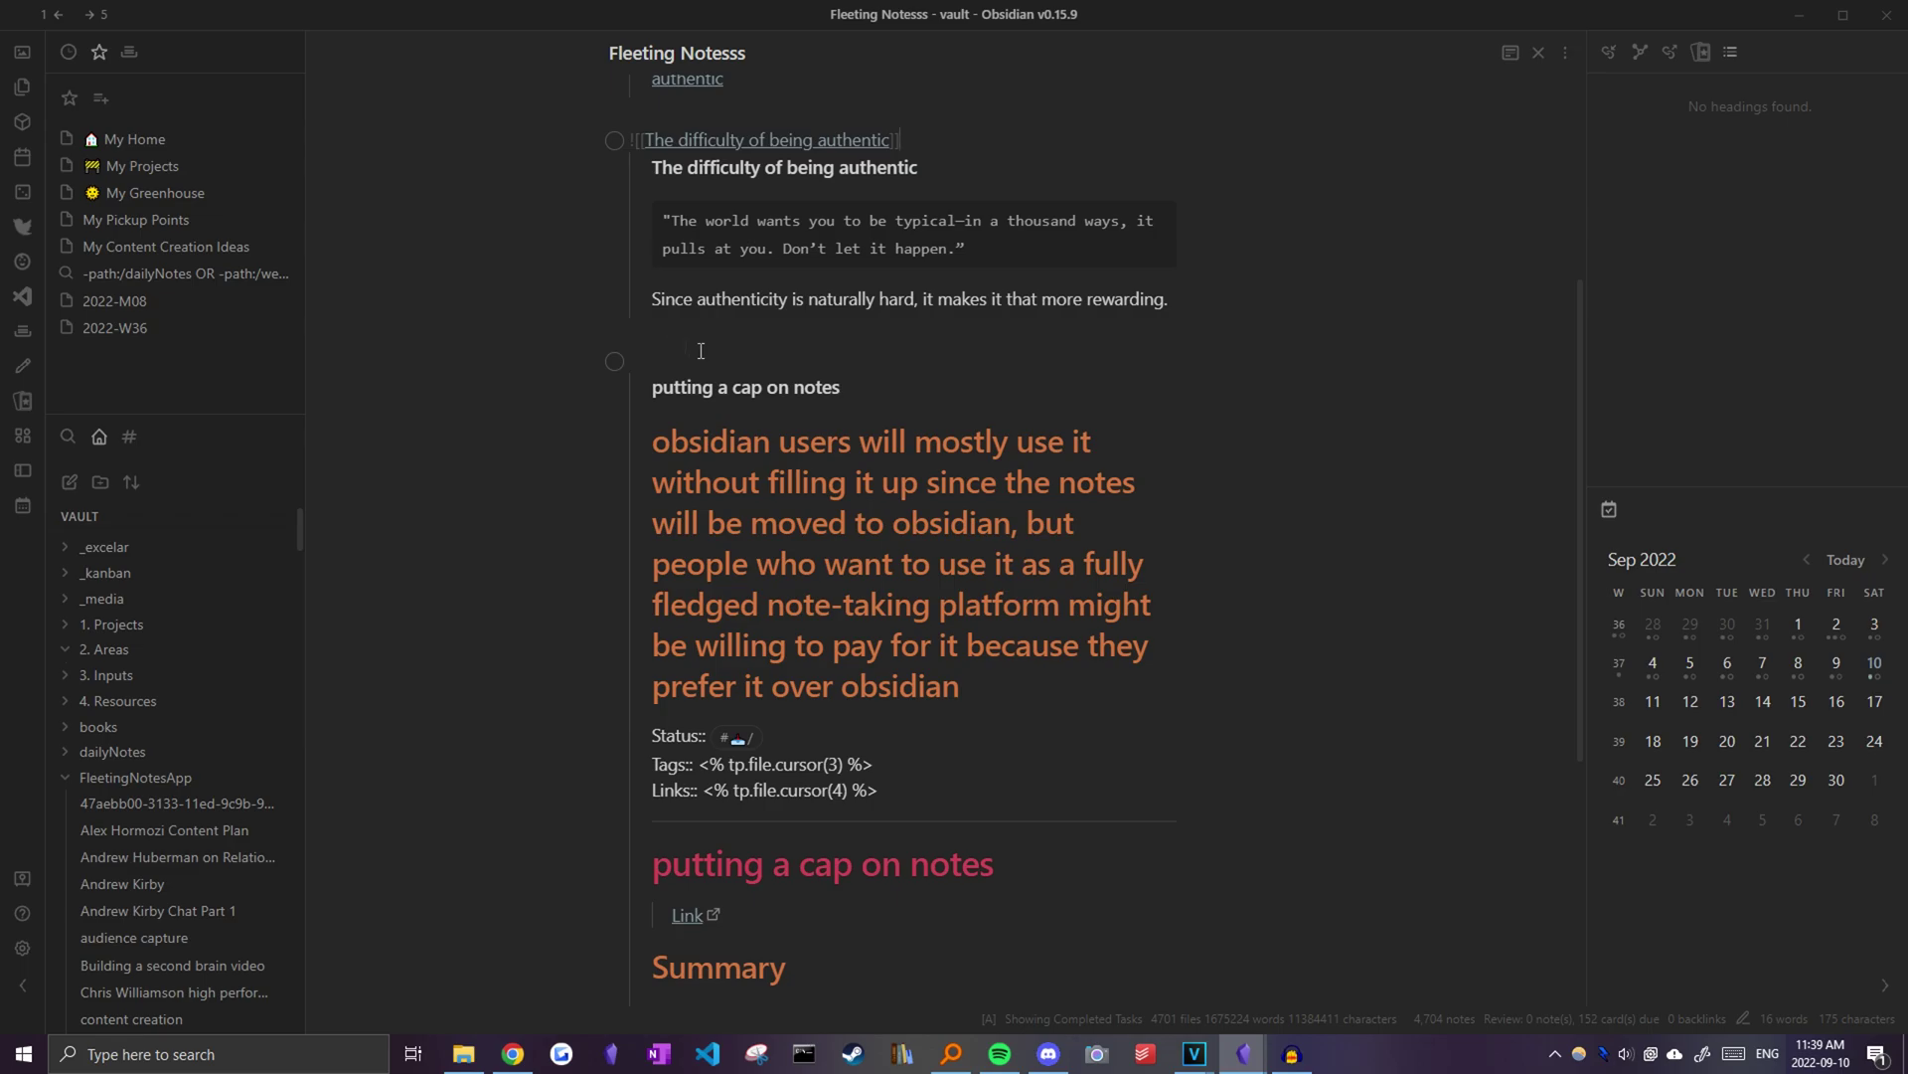
- Open the embedded "putting a cap on notes" note, examine its metadata and content, and close it
key(Down)
ctrl+click(778, 360)
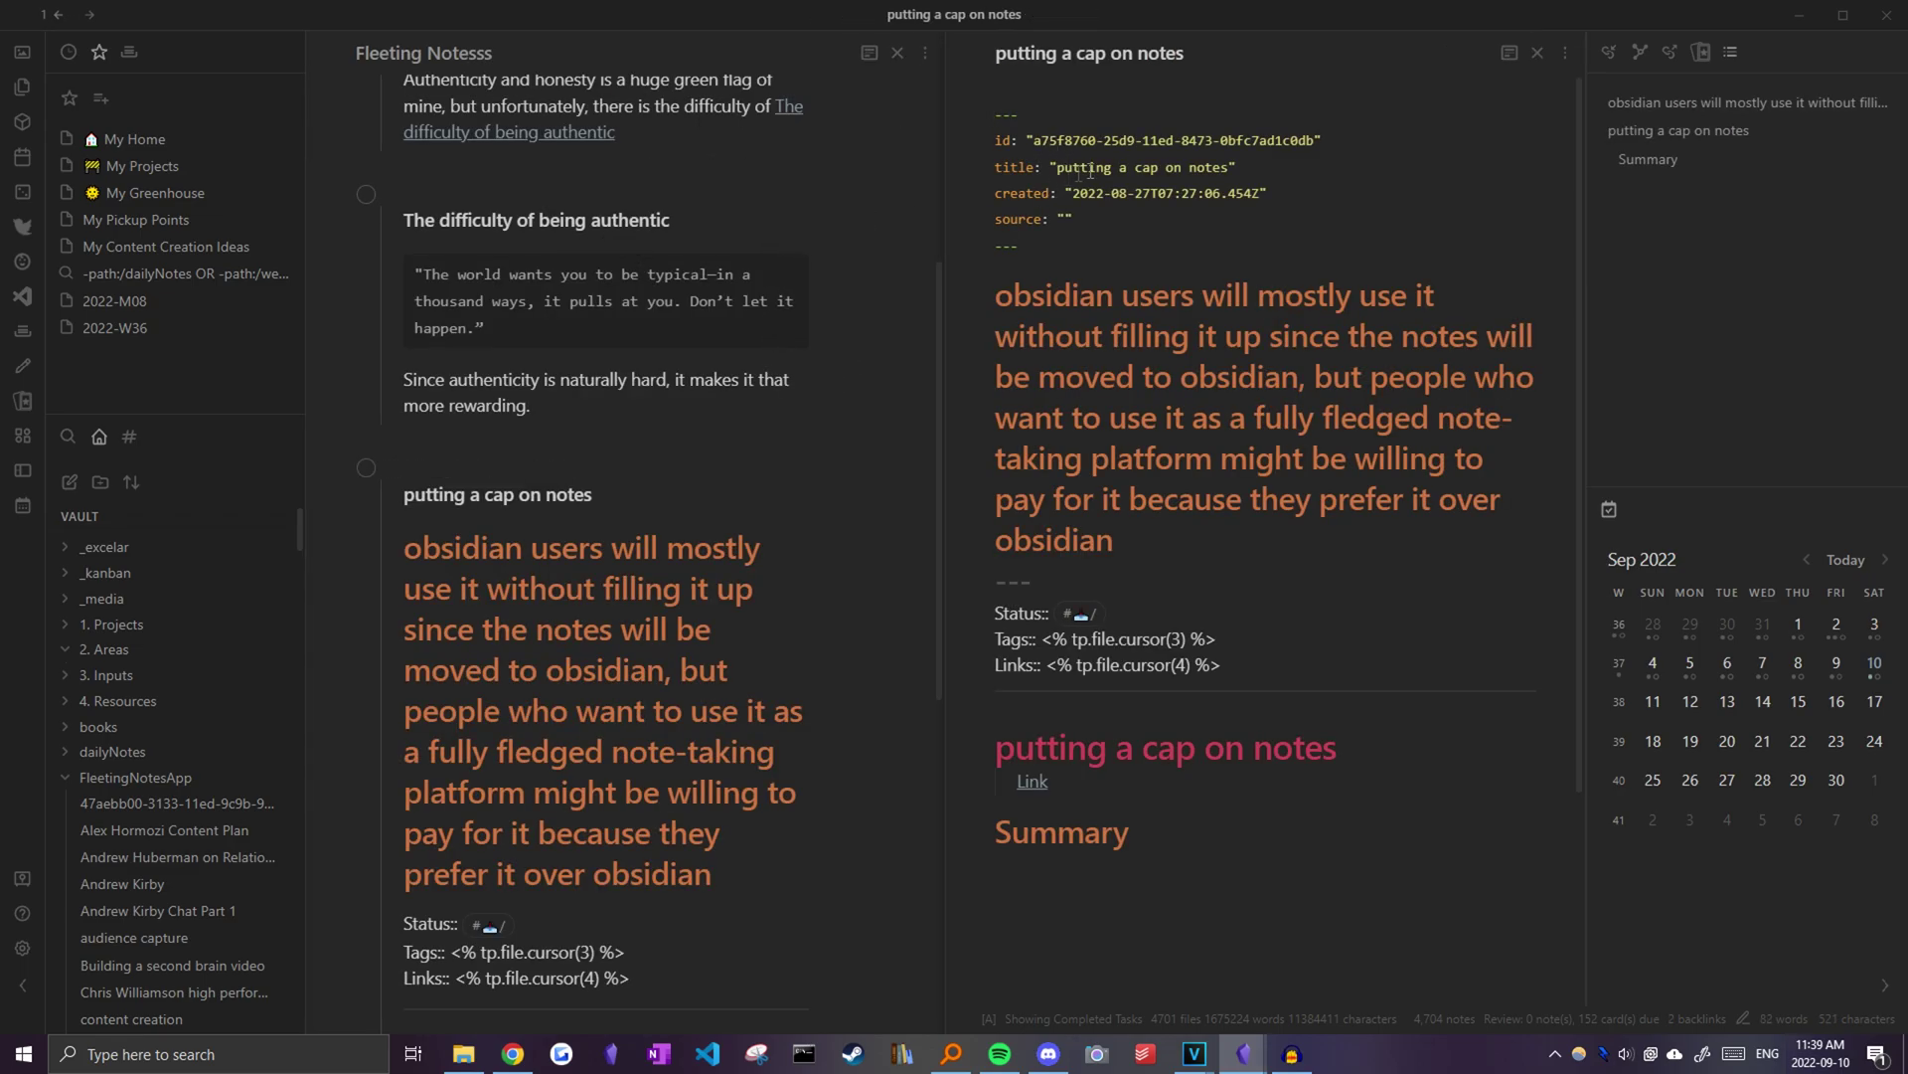
scroll(191, 719, down, 2)
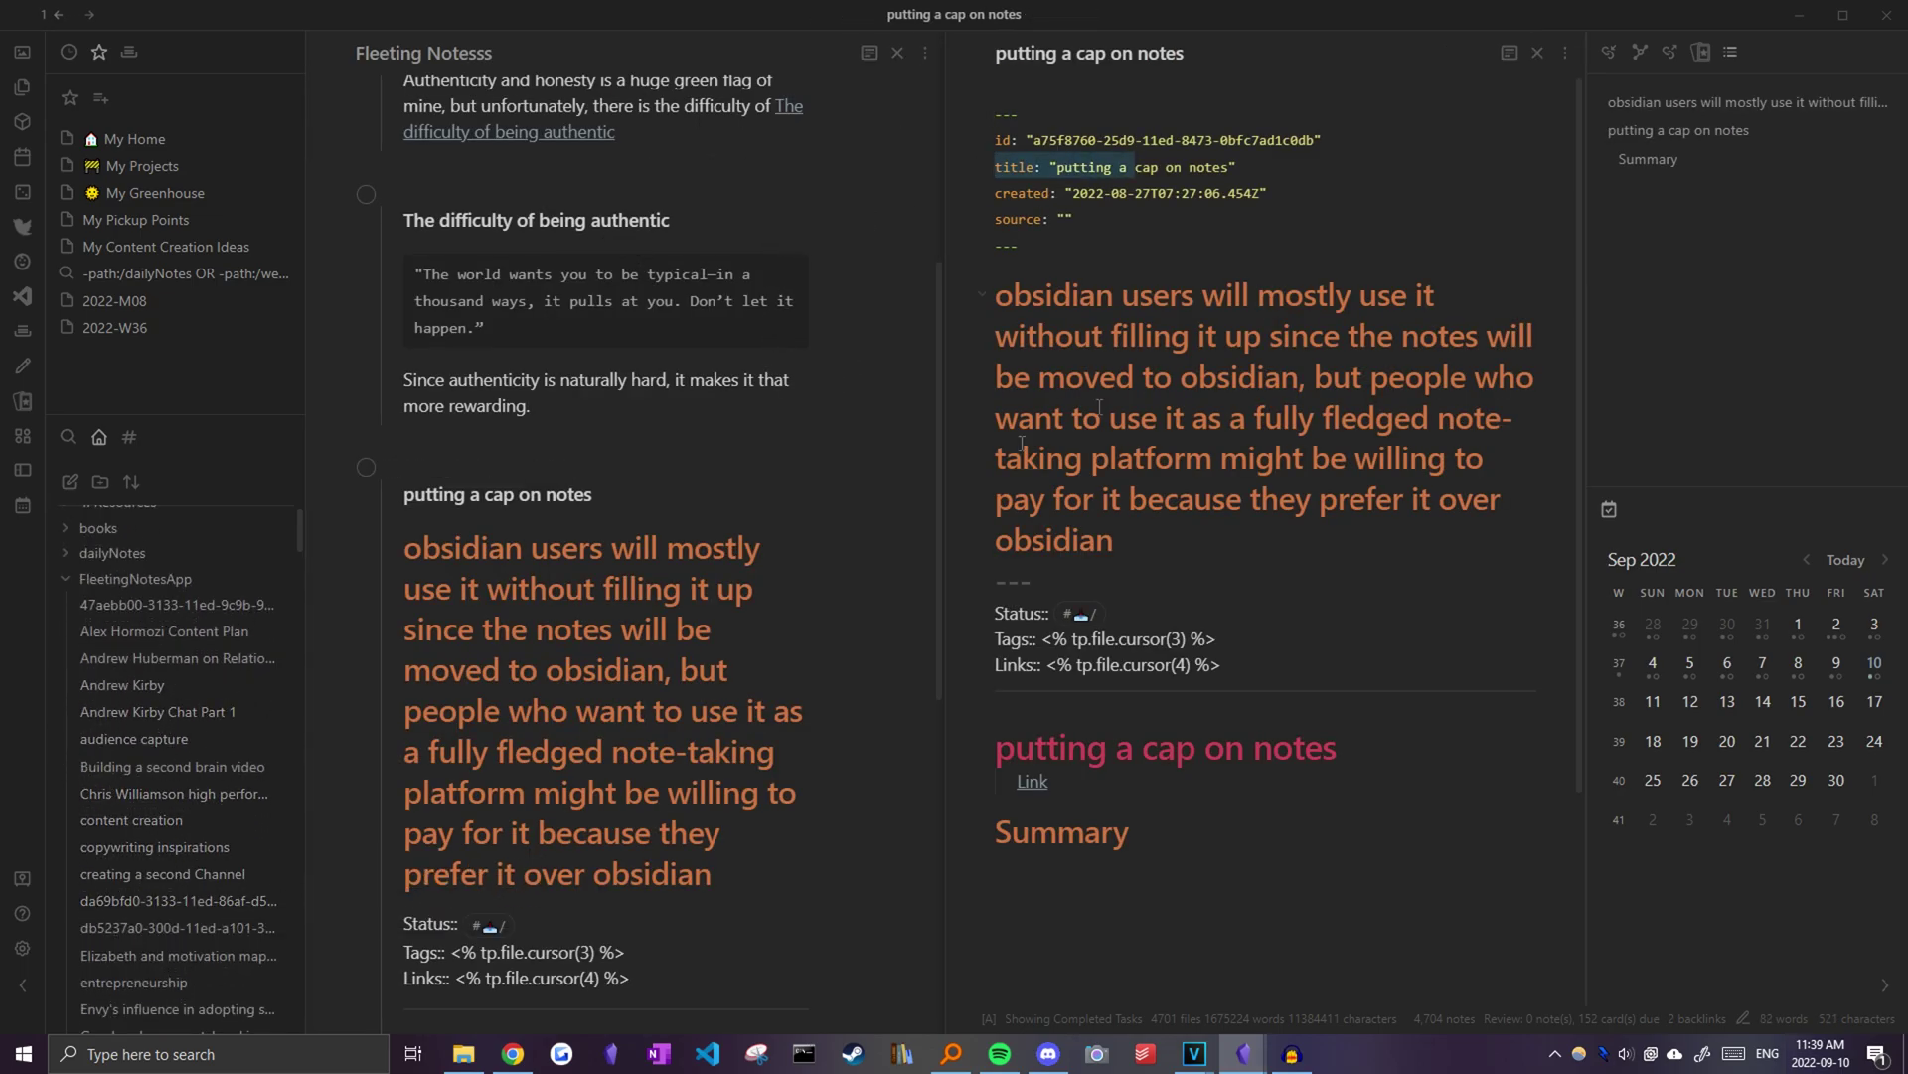
key(ctrl+w)
scroll(960, 328, up, 4)
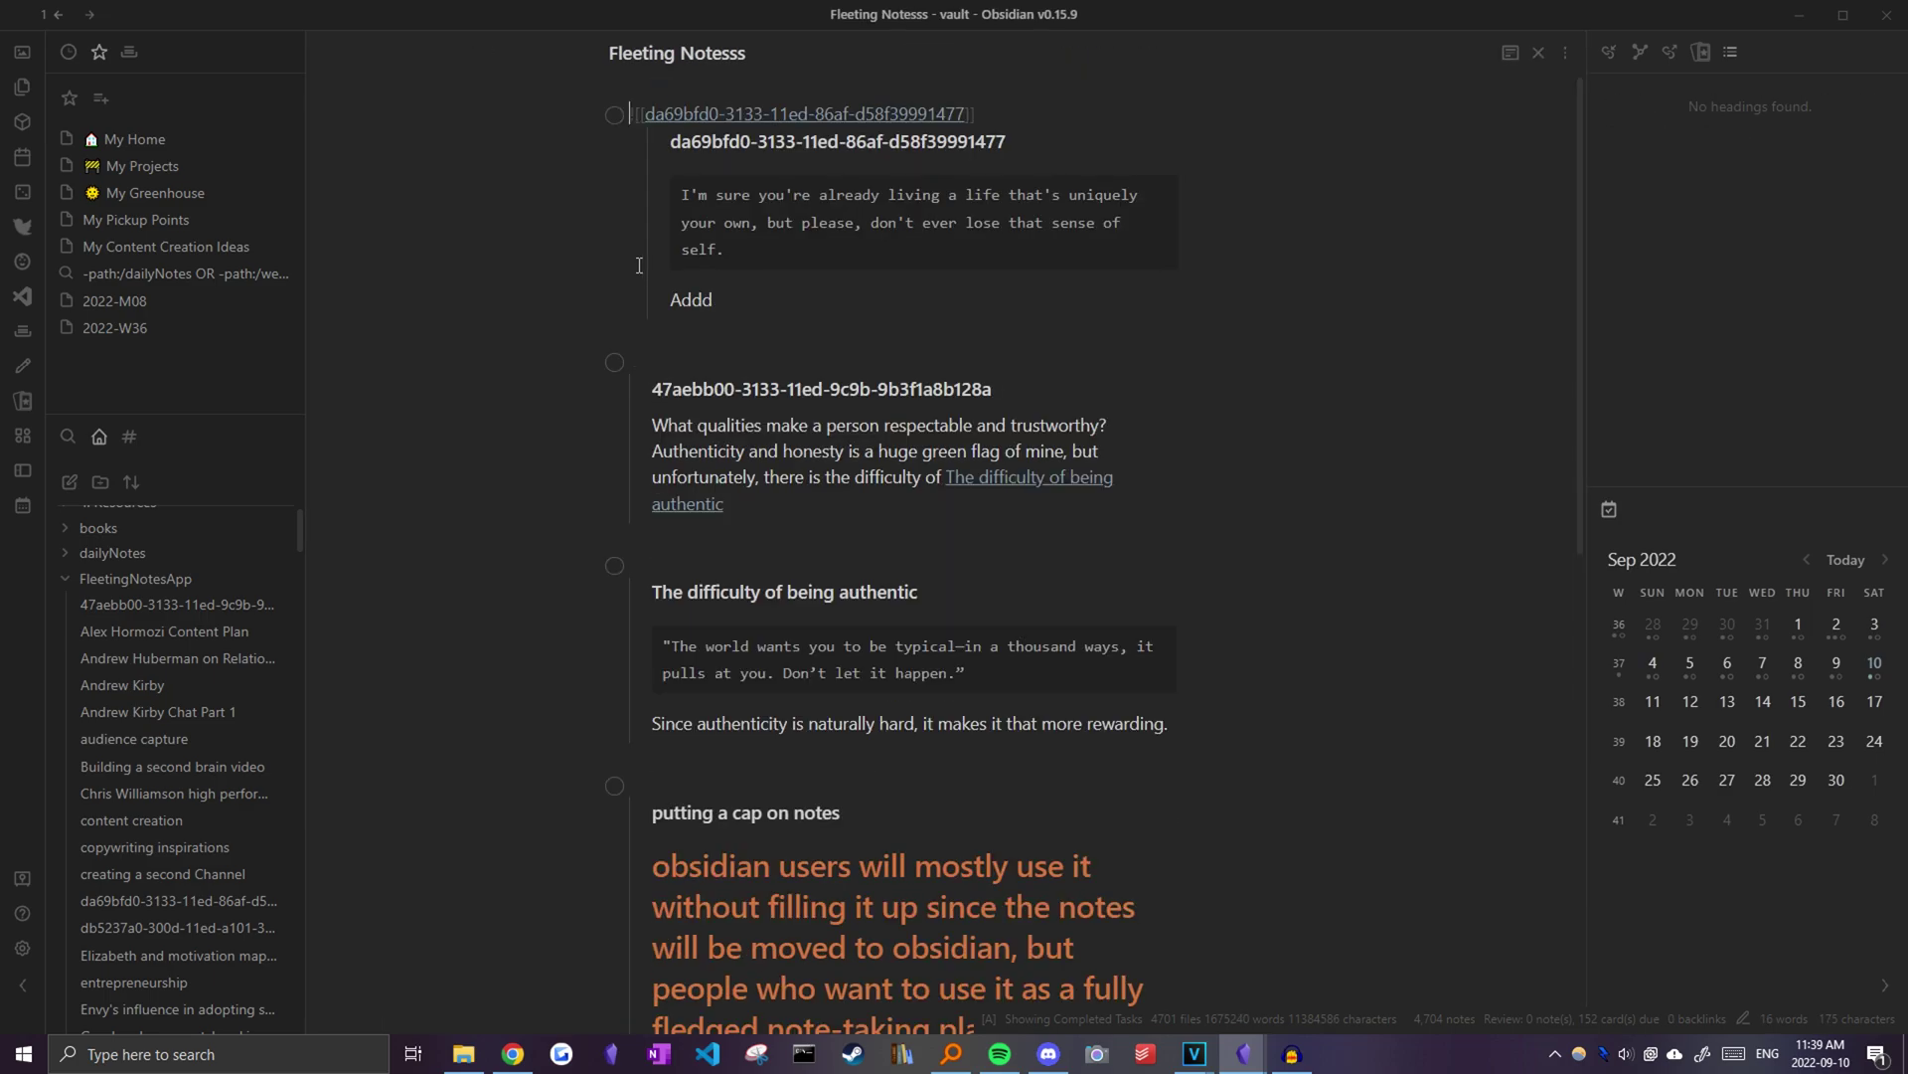
- Open the first embedded note, examine its sync metadata and quoted highlight, and close it
click(702, 120)
ctrl+click(703, 120)
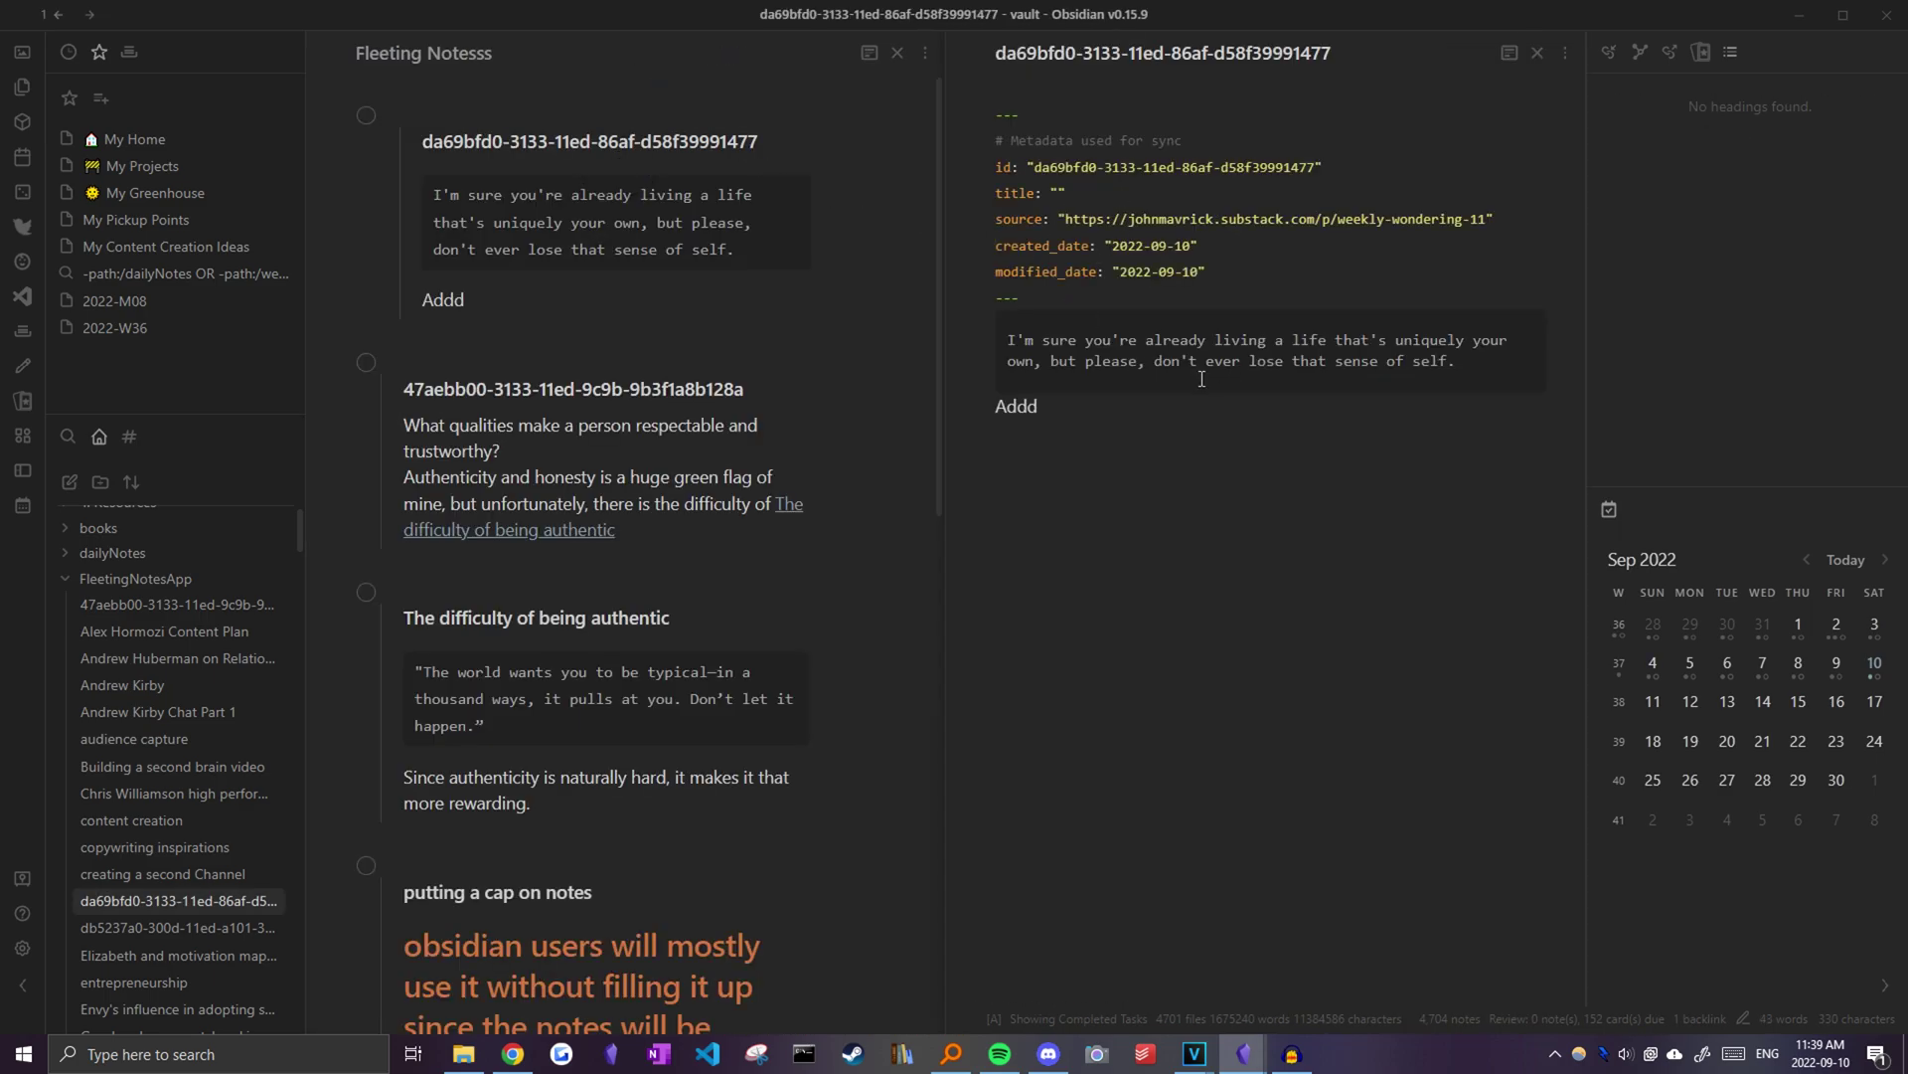
drag(1203, 366, 1024, 347)
click(1340, 357)
key(ctrl+w)
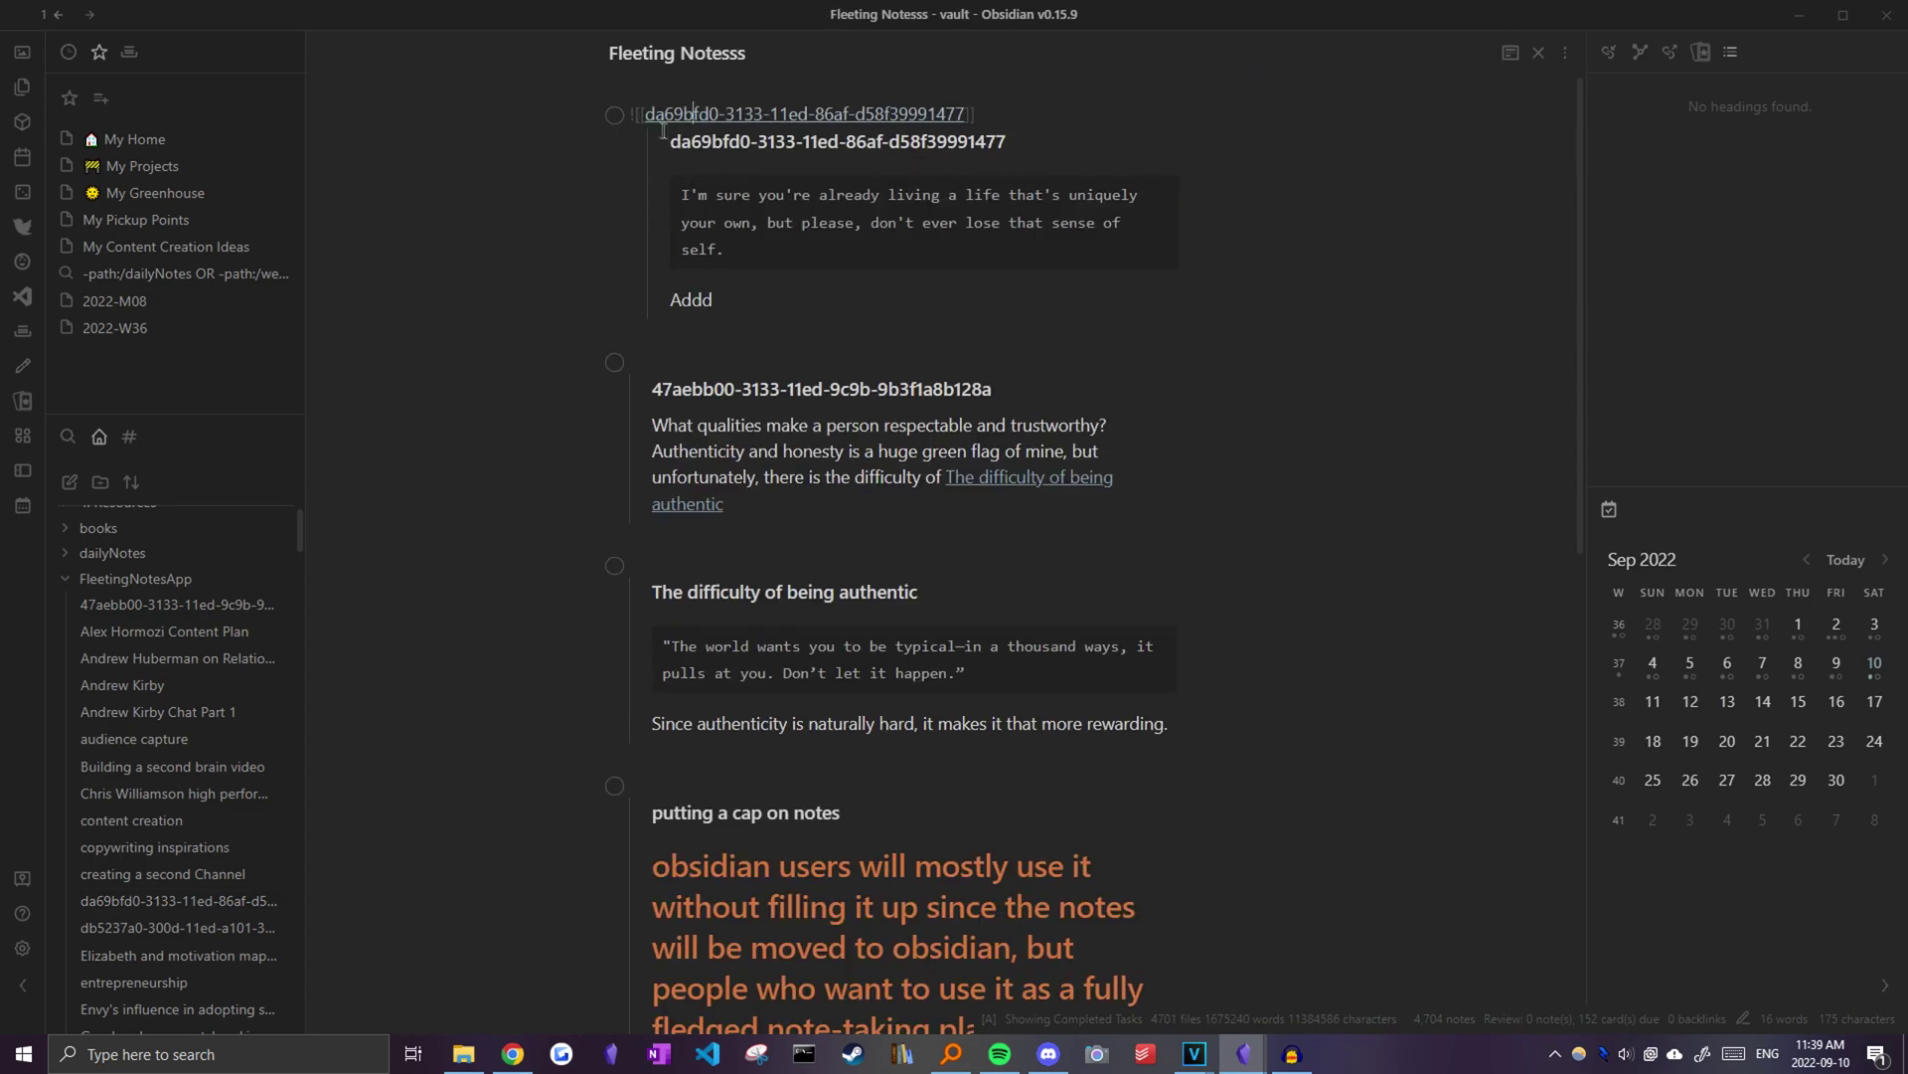
- Check off the first embedded note as processed and clear the contents of the Fleeting Notesss note
key(ctrl+a)
key(ctrl+a)
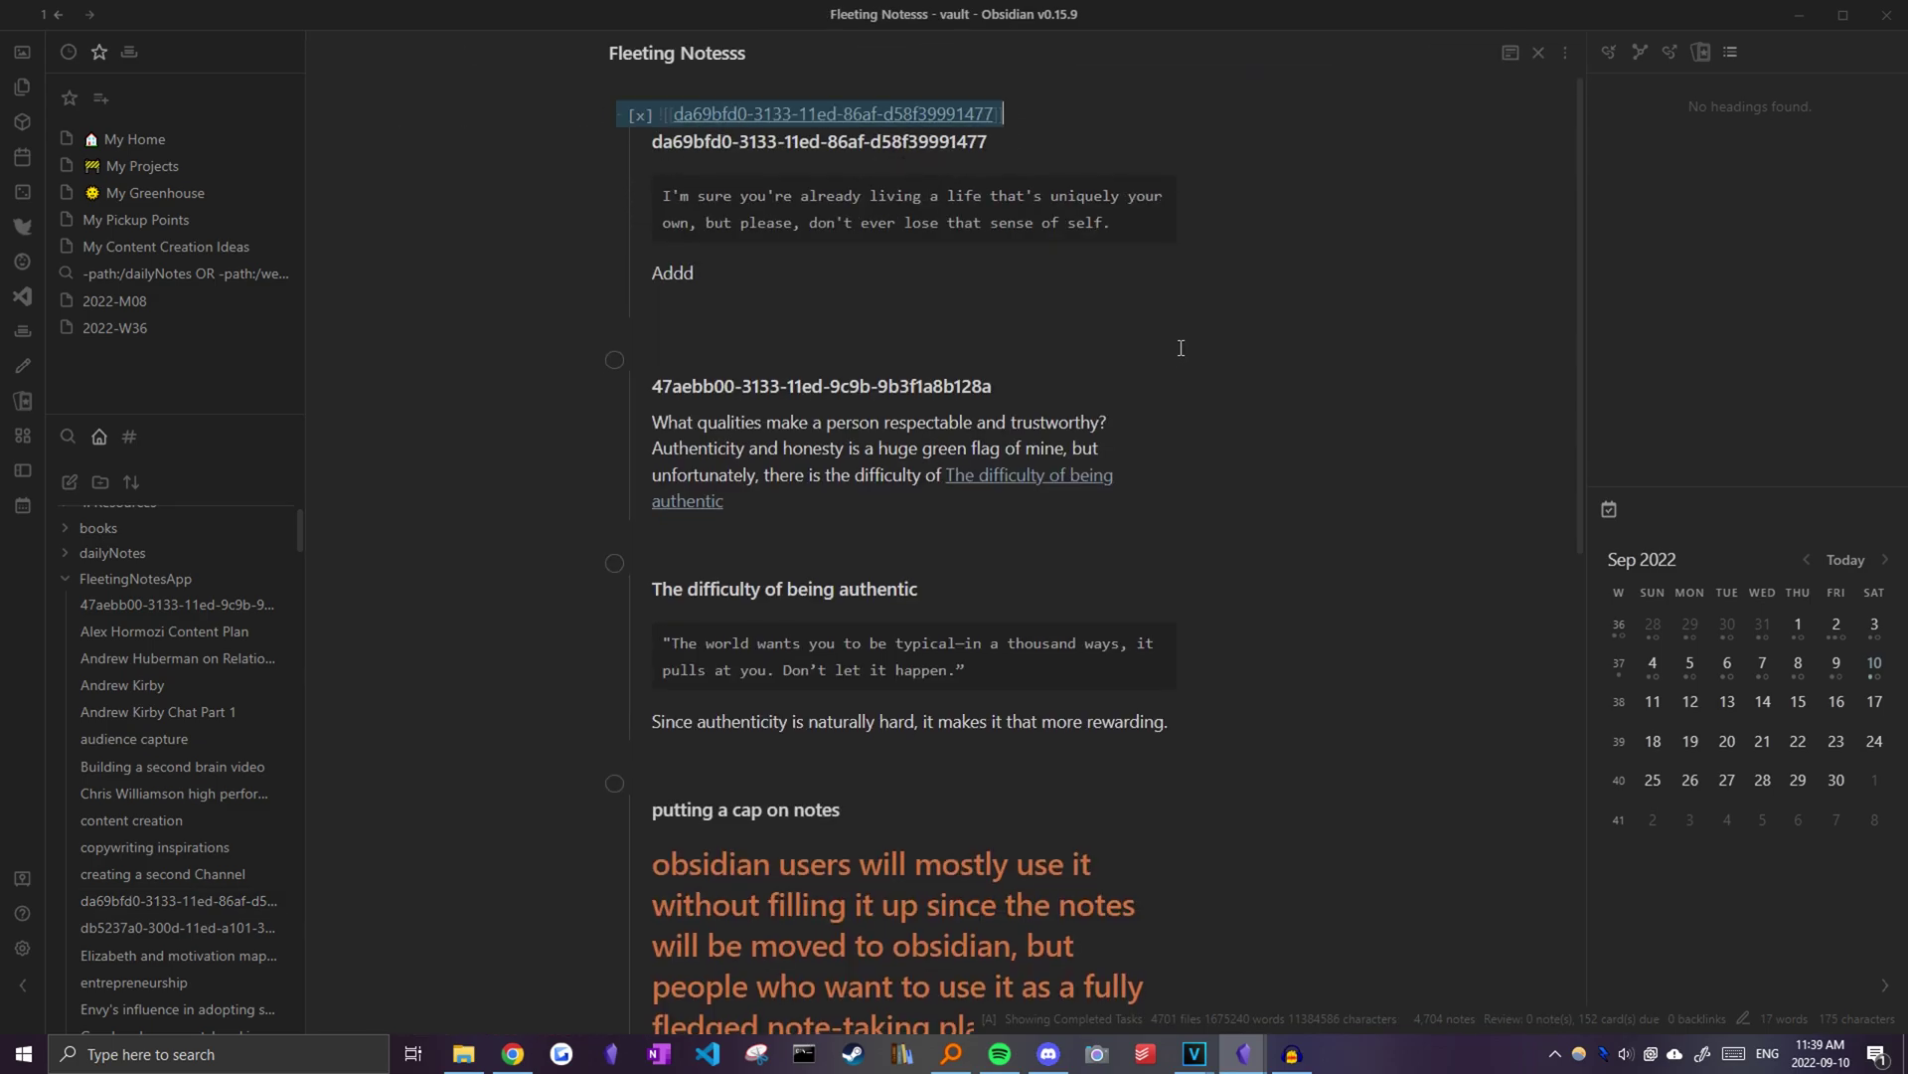
key(BackSpace)
- Insert the unprocessed notes again into the cleared note and review the inserted embeds
key(ctrl+p)
text(fleeti)
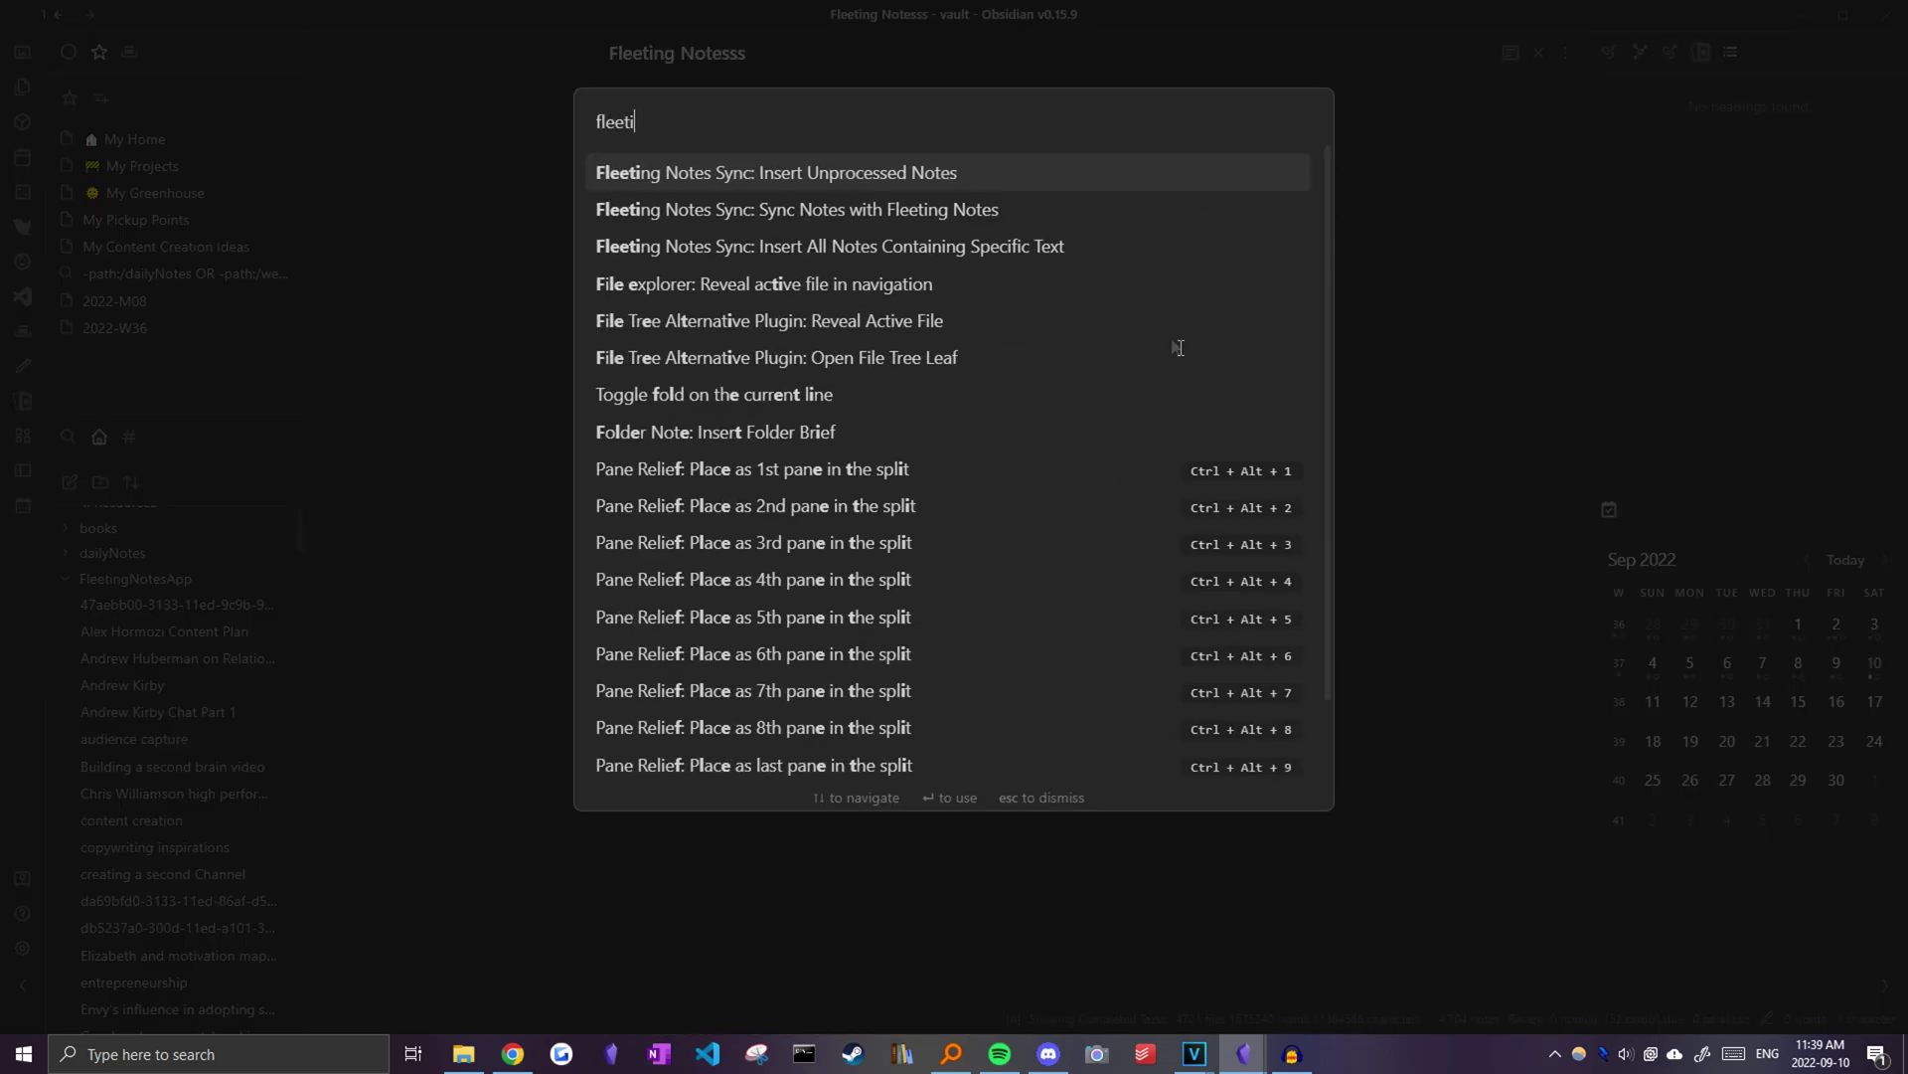
key(Return)
scroll(781, 303, down, 2)
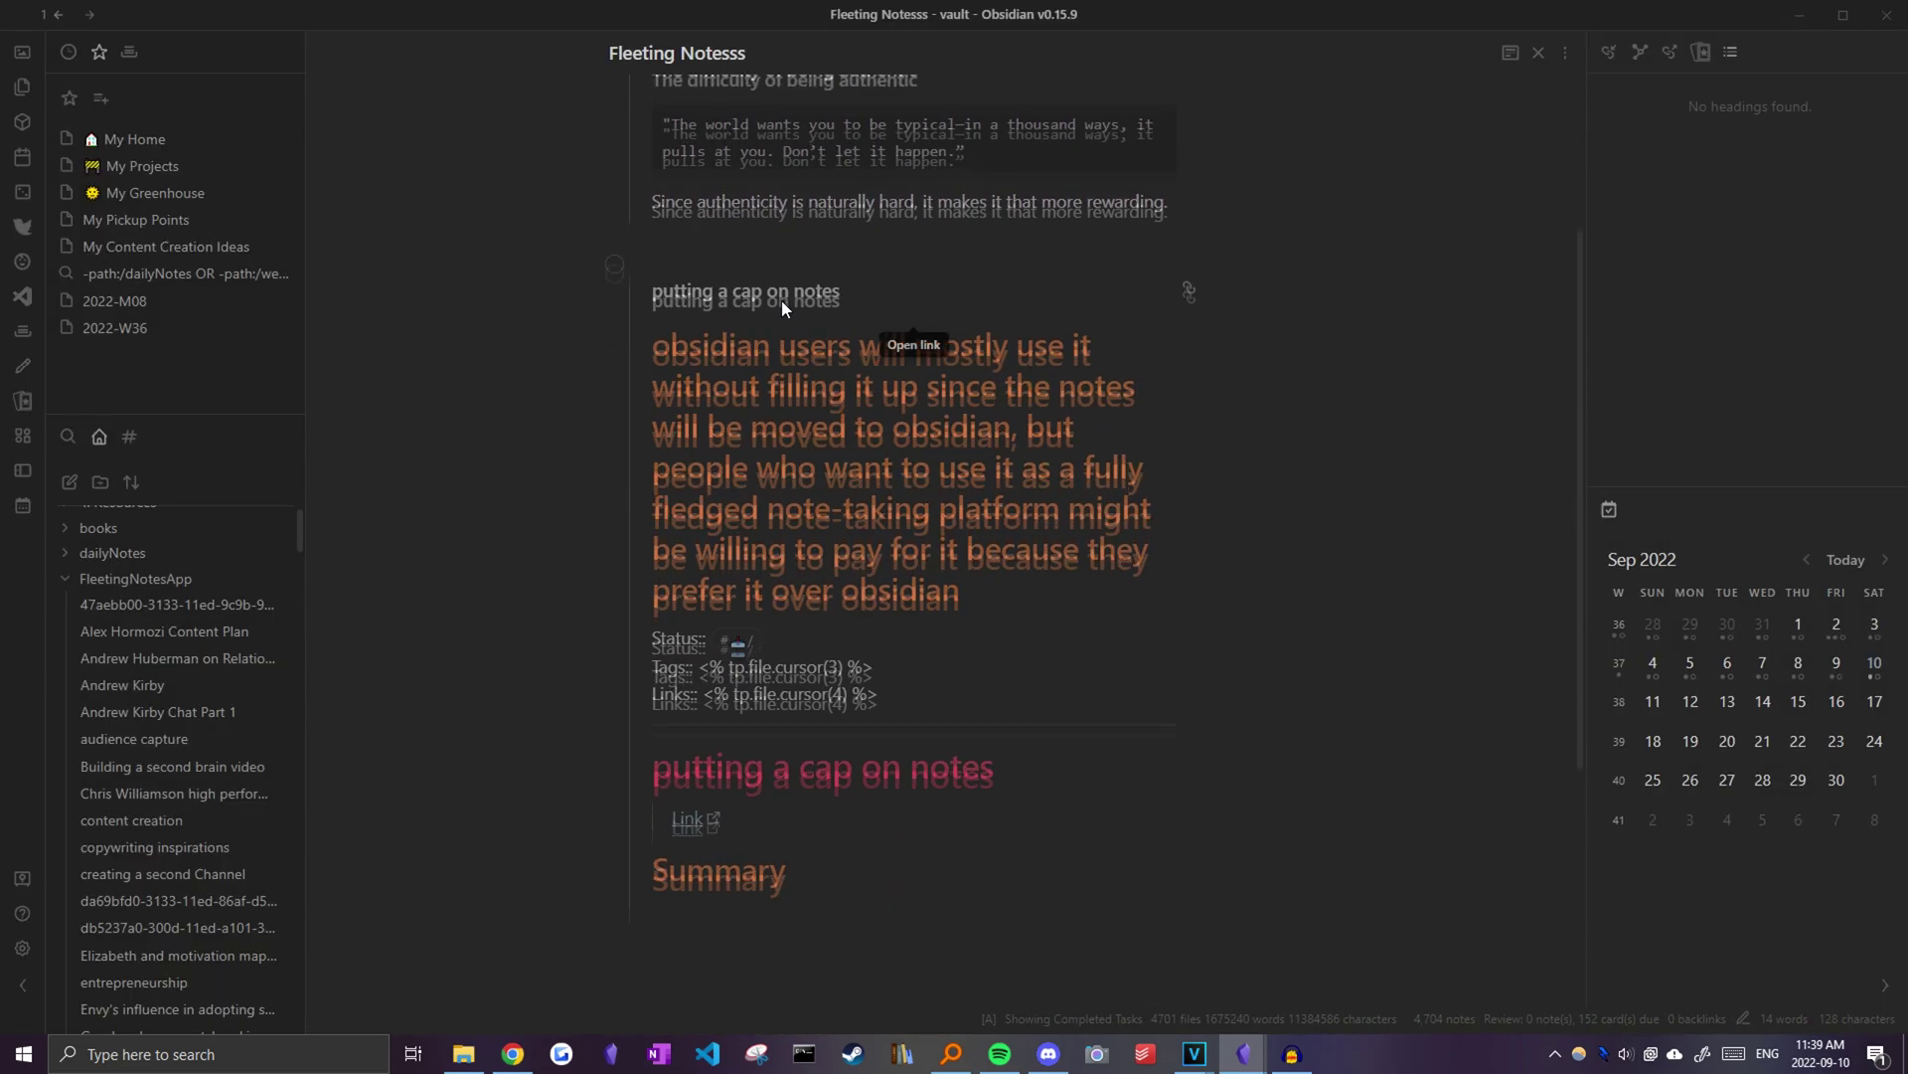
scroll(784, 306, up, 3)
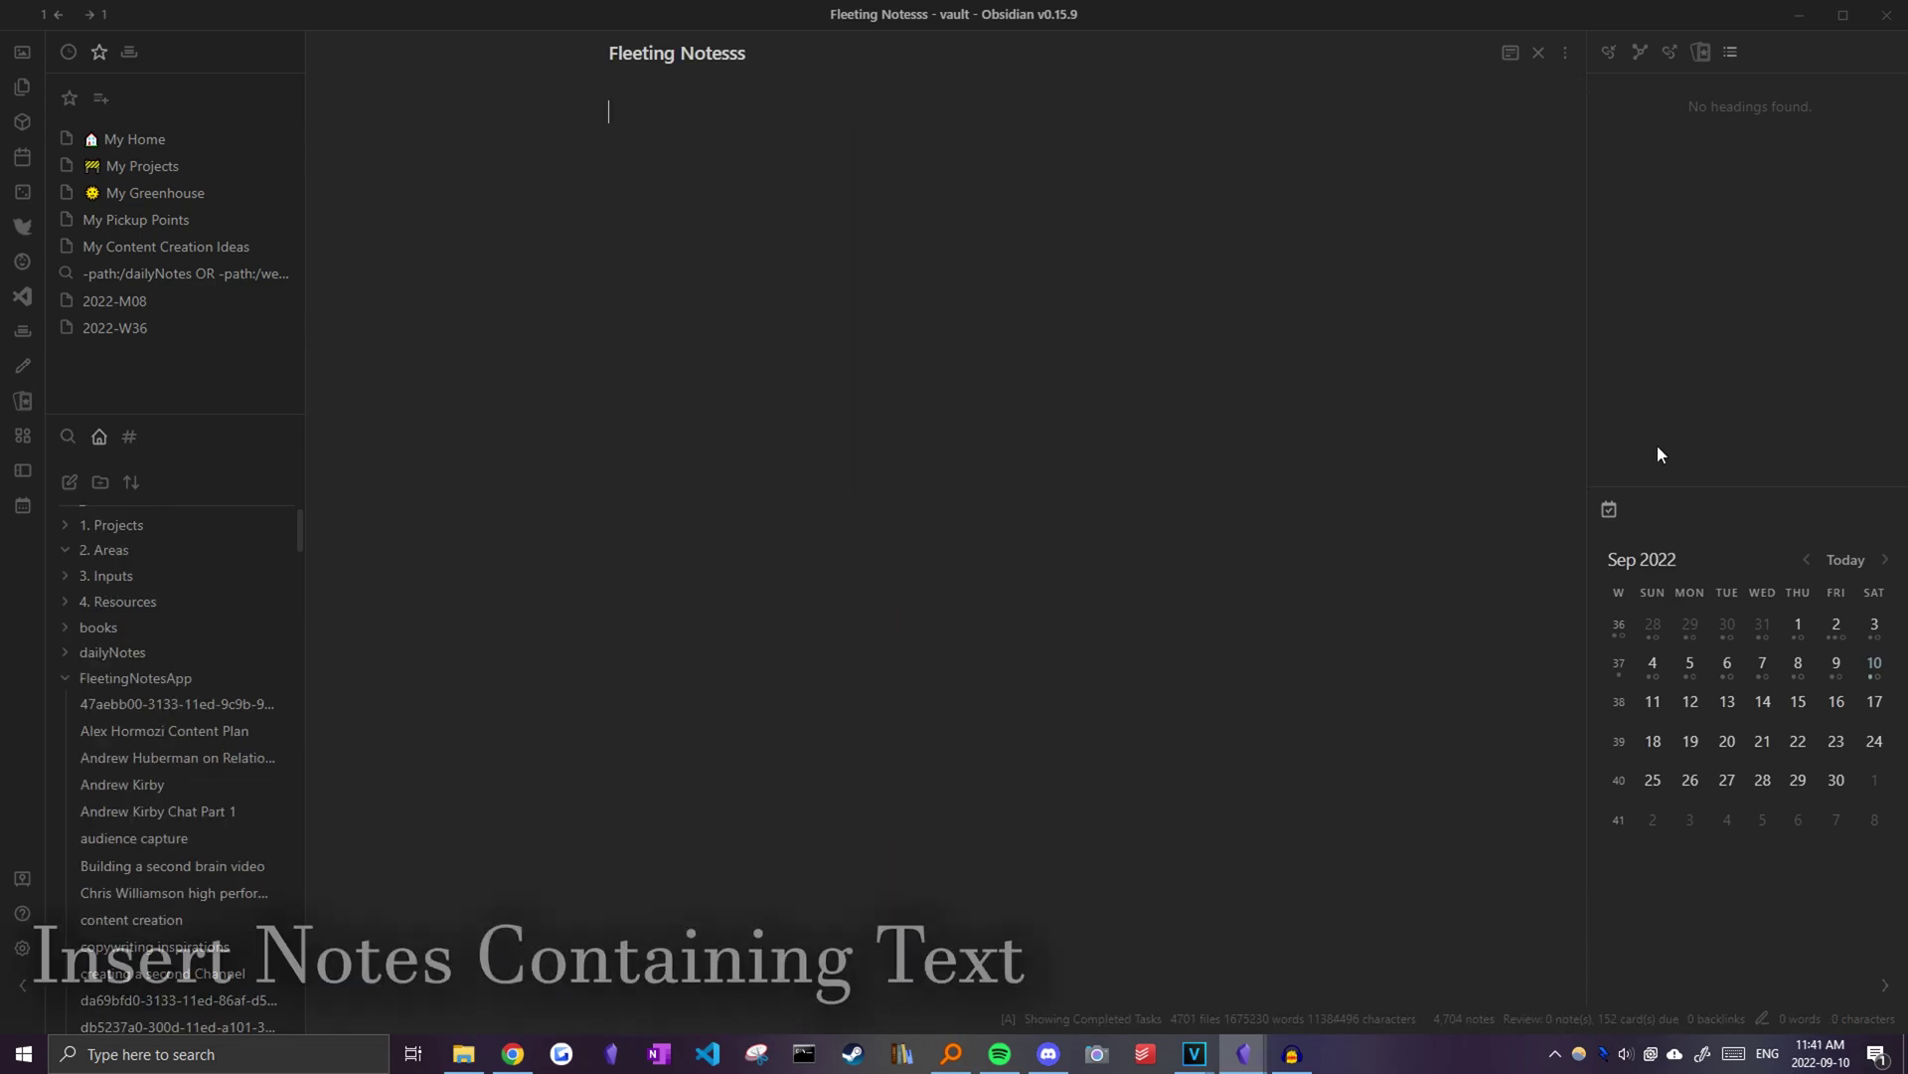
- Insert all notes containing the author's first name into the empty Fleeting Notesss note
key(ctrl+p)
text(fleet)
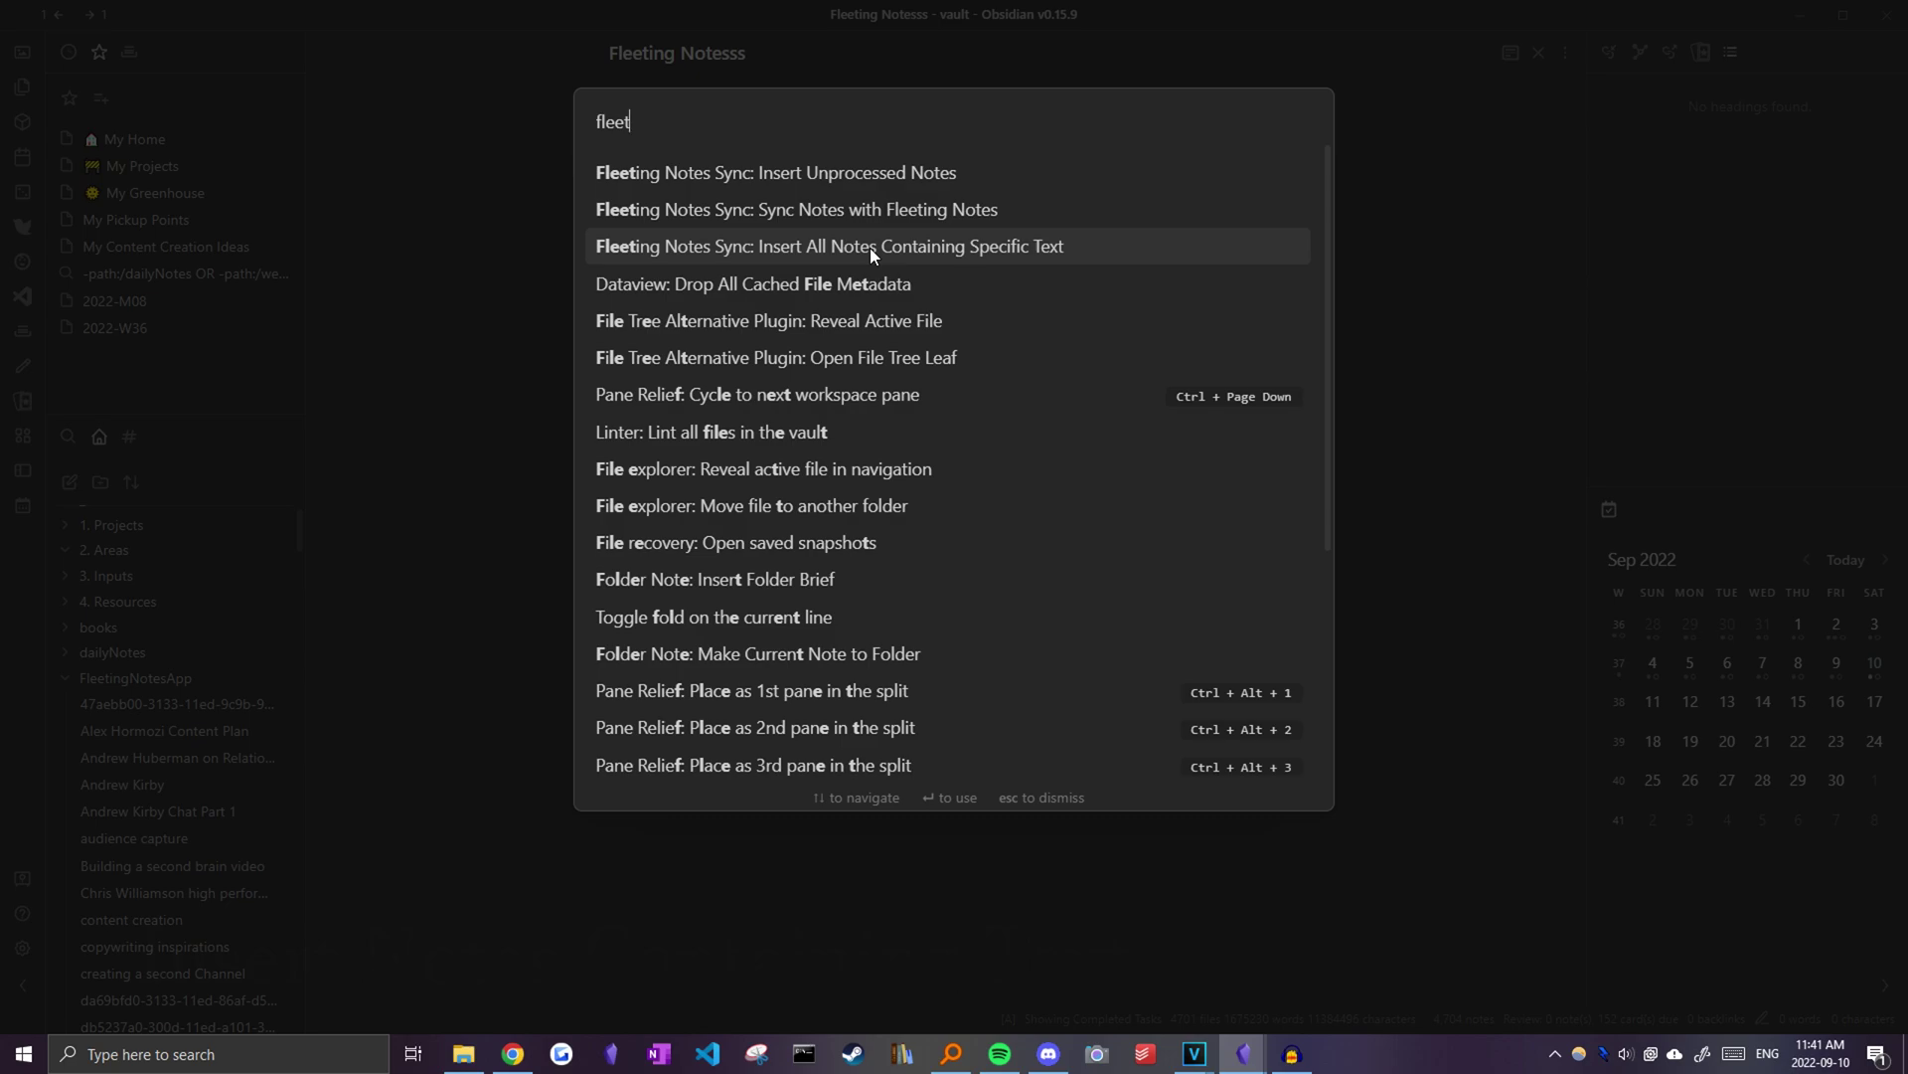
click(869, 248)
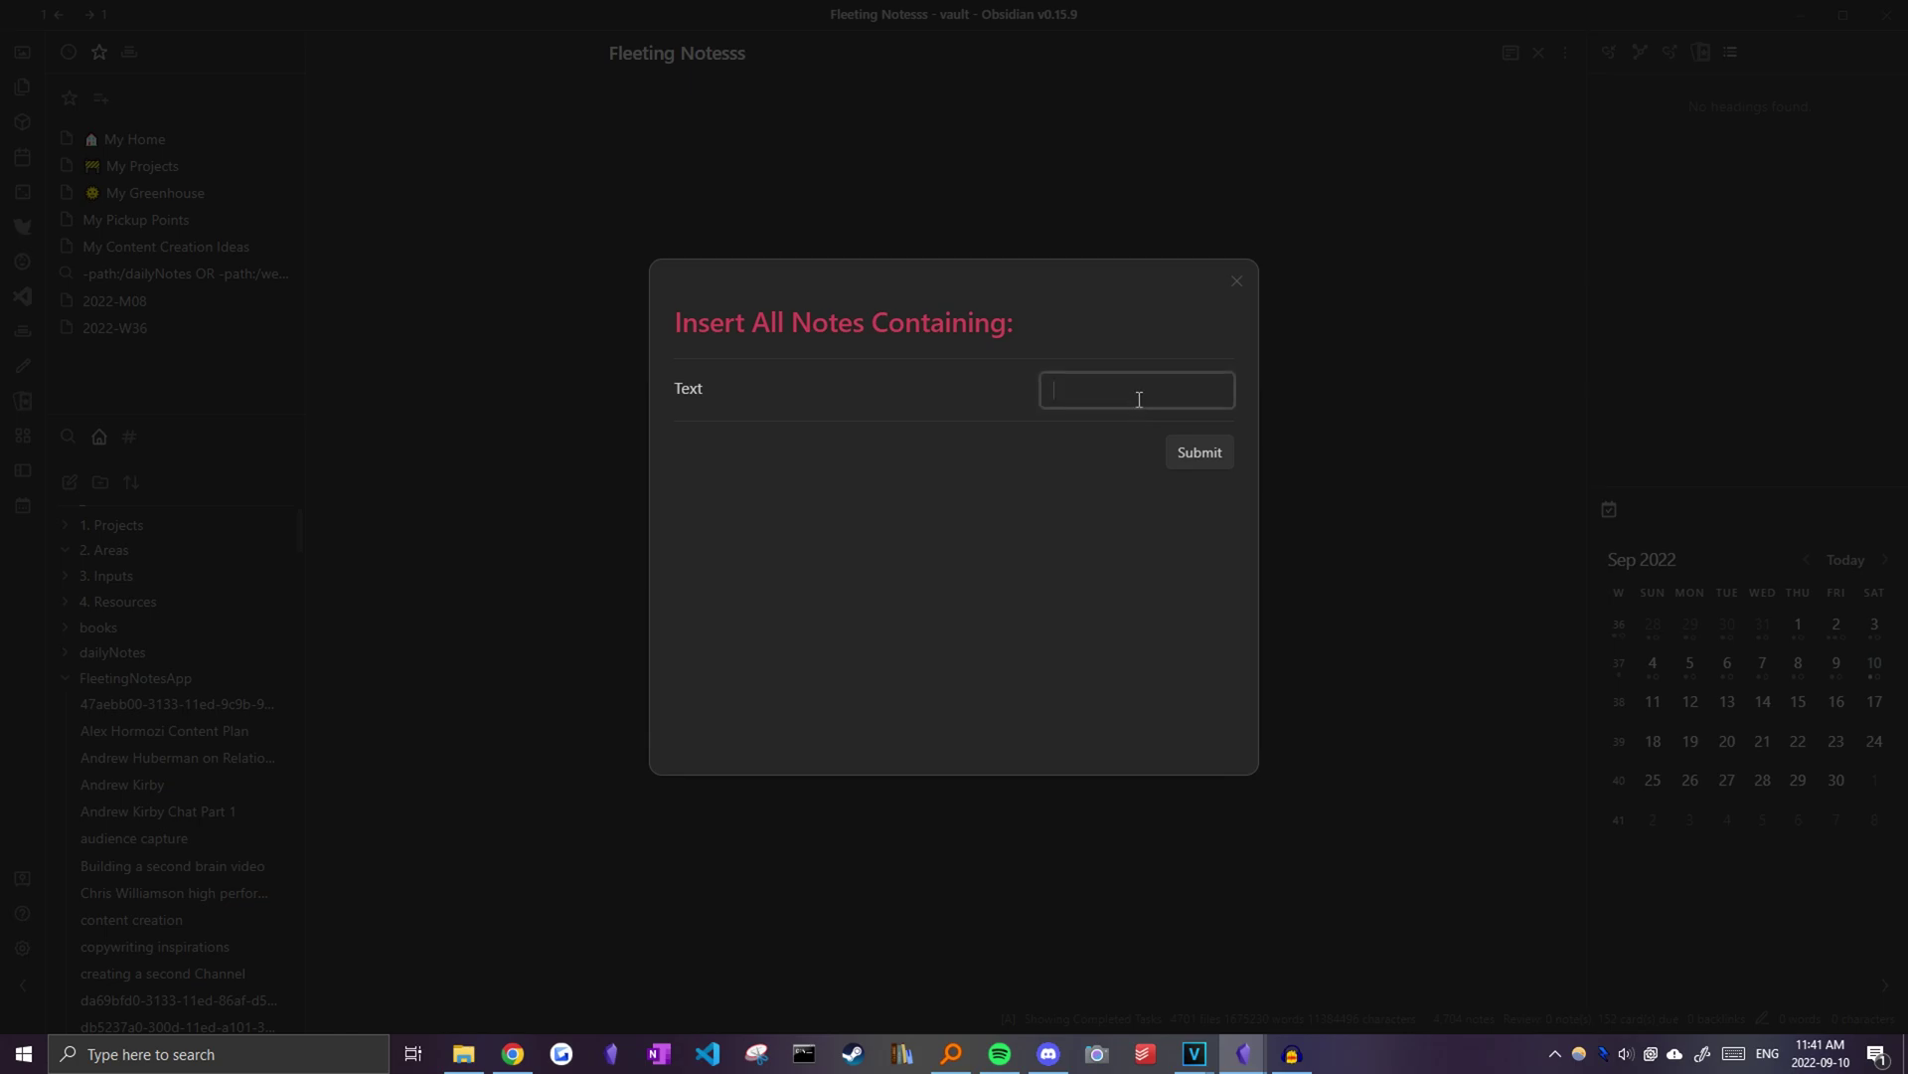
text(john)
click(1201, 453)
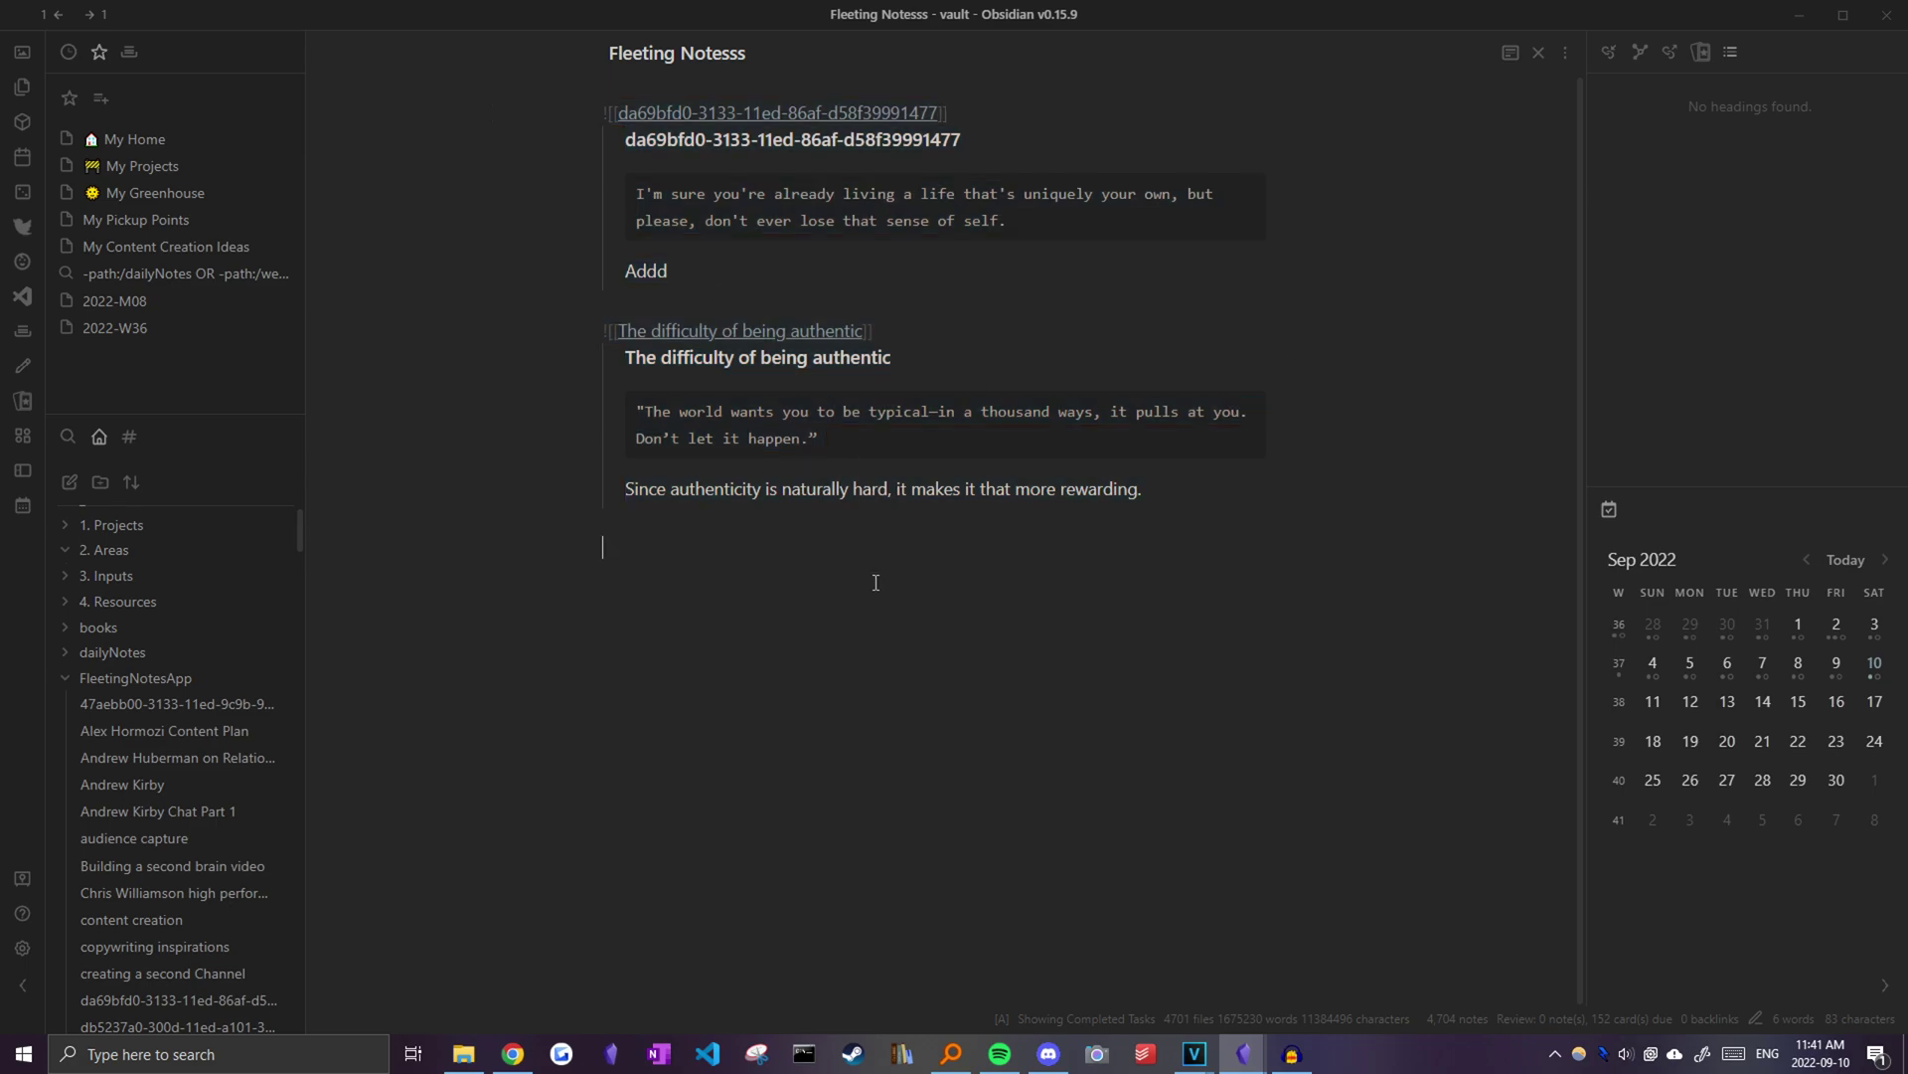
- Open the first inserted note and examine its source metadata and highlighted quote
click(678, 117)
drag(928, 363, 569, 356)
click(1057, 409)
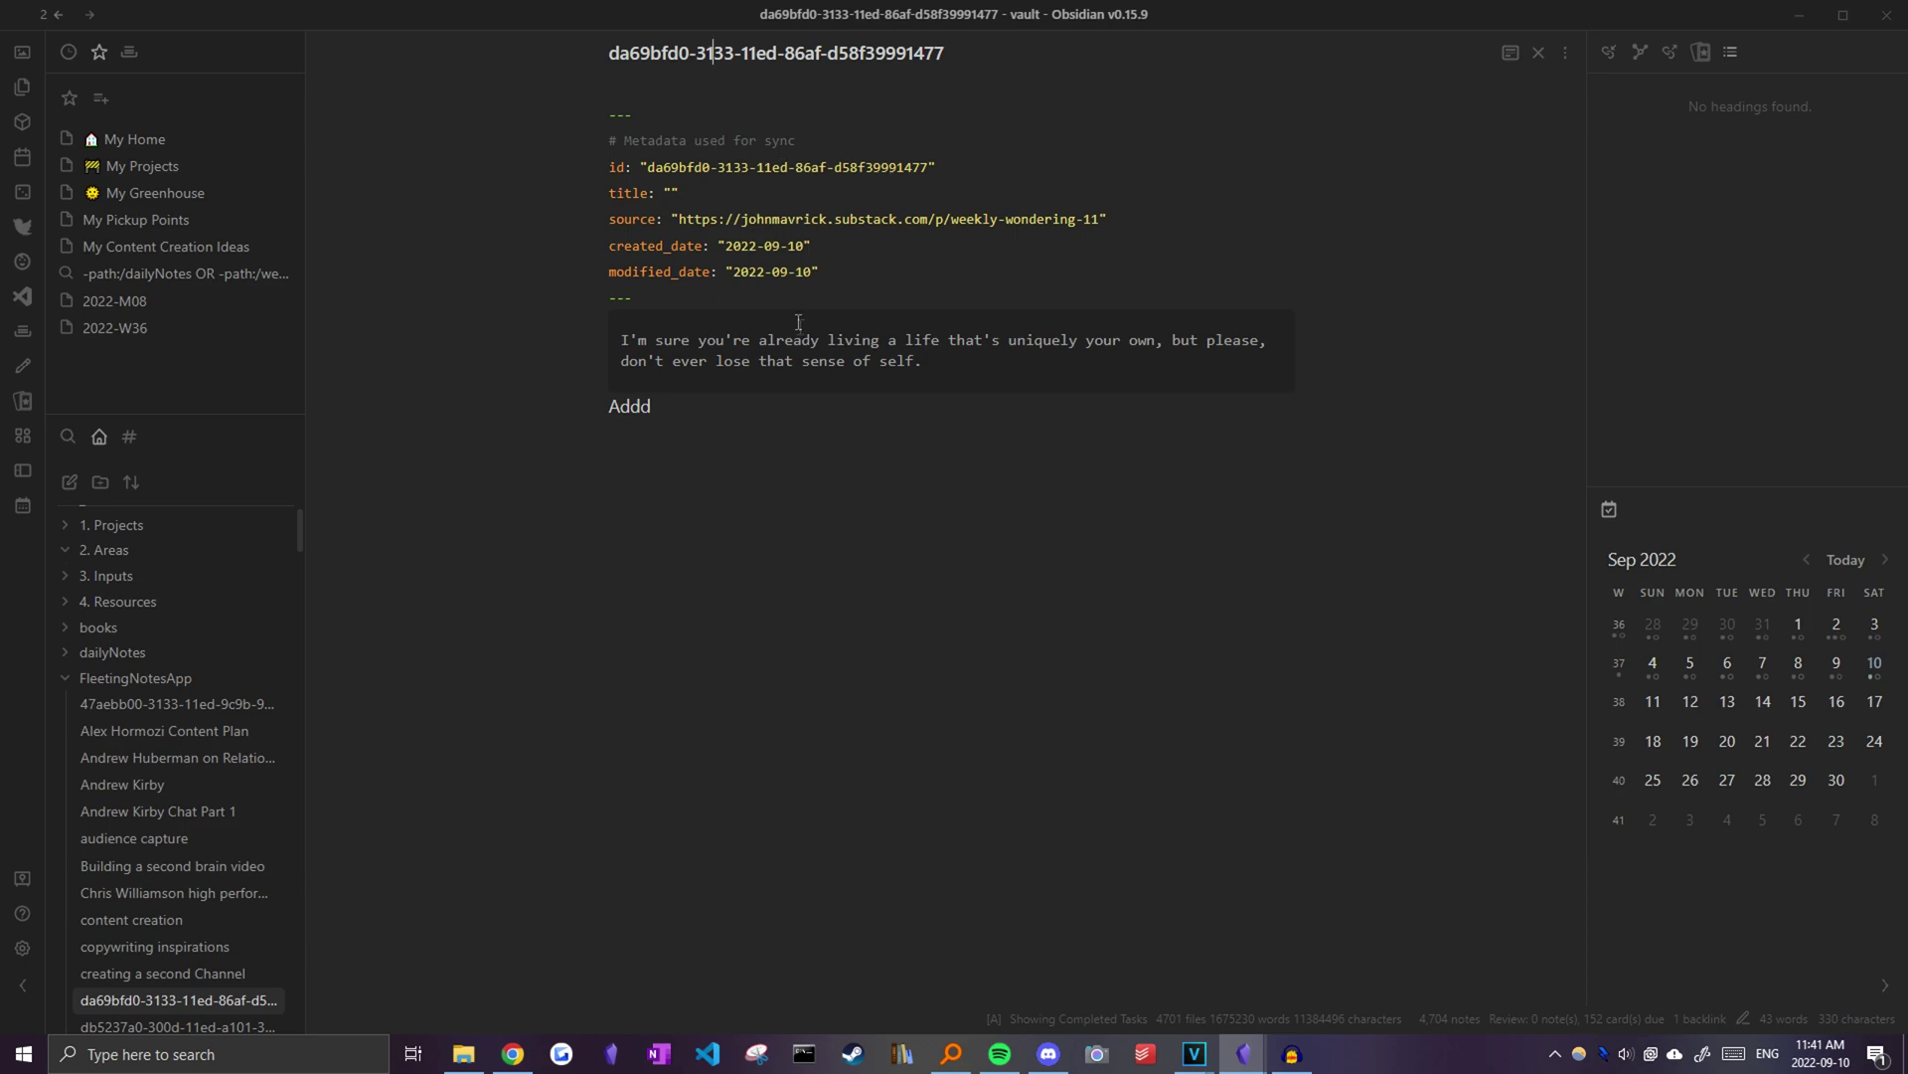
click(858, 318)
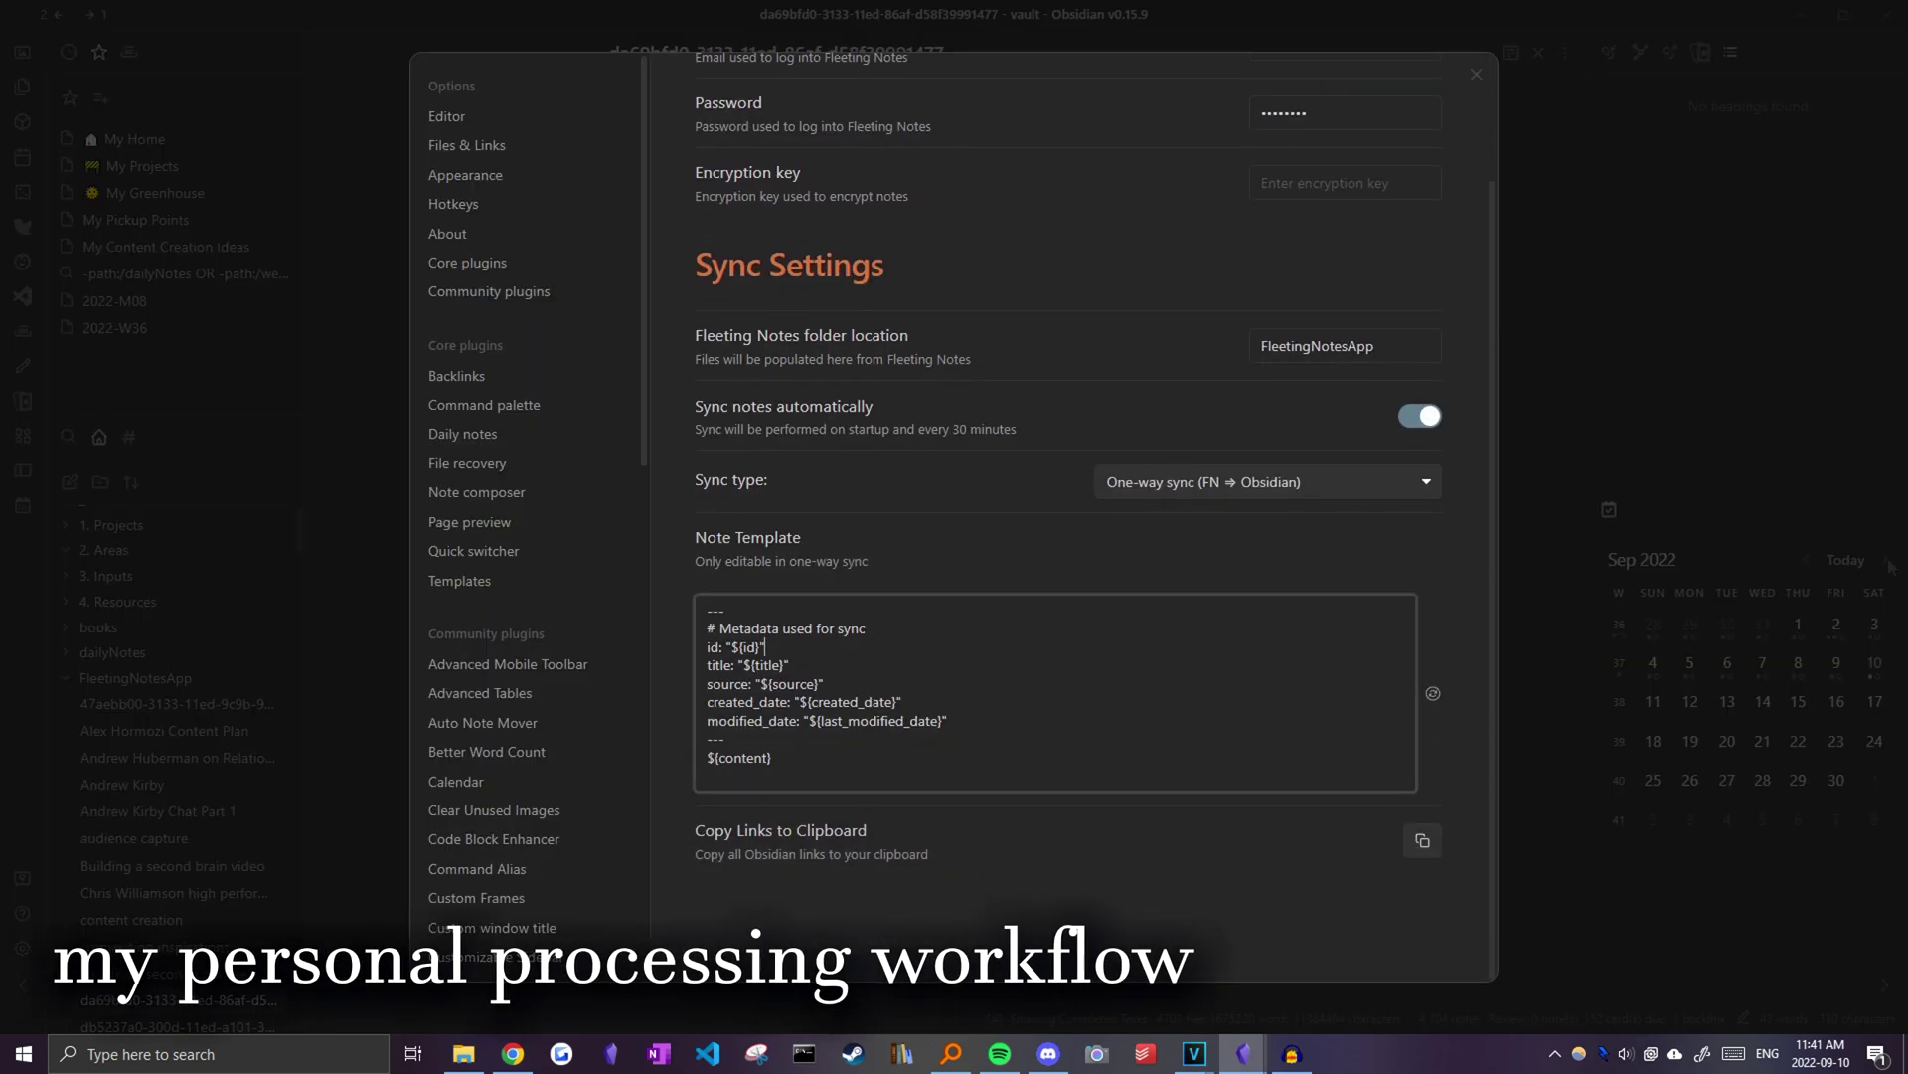
- Replace the plugin's default note template with the custom one containing id, Status, Tags, Links, title, source, content and created date
drag(1024, 770, 593, 596)
text(--- id: "${id}" --- Status:: #note/🌱 Tags:: Links:: ___ # ${title} [Link](${source})  ${content} ___ Created: ${created_date})
scroll(822, 673, up, 2)
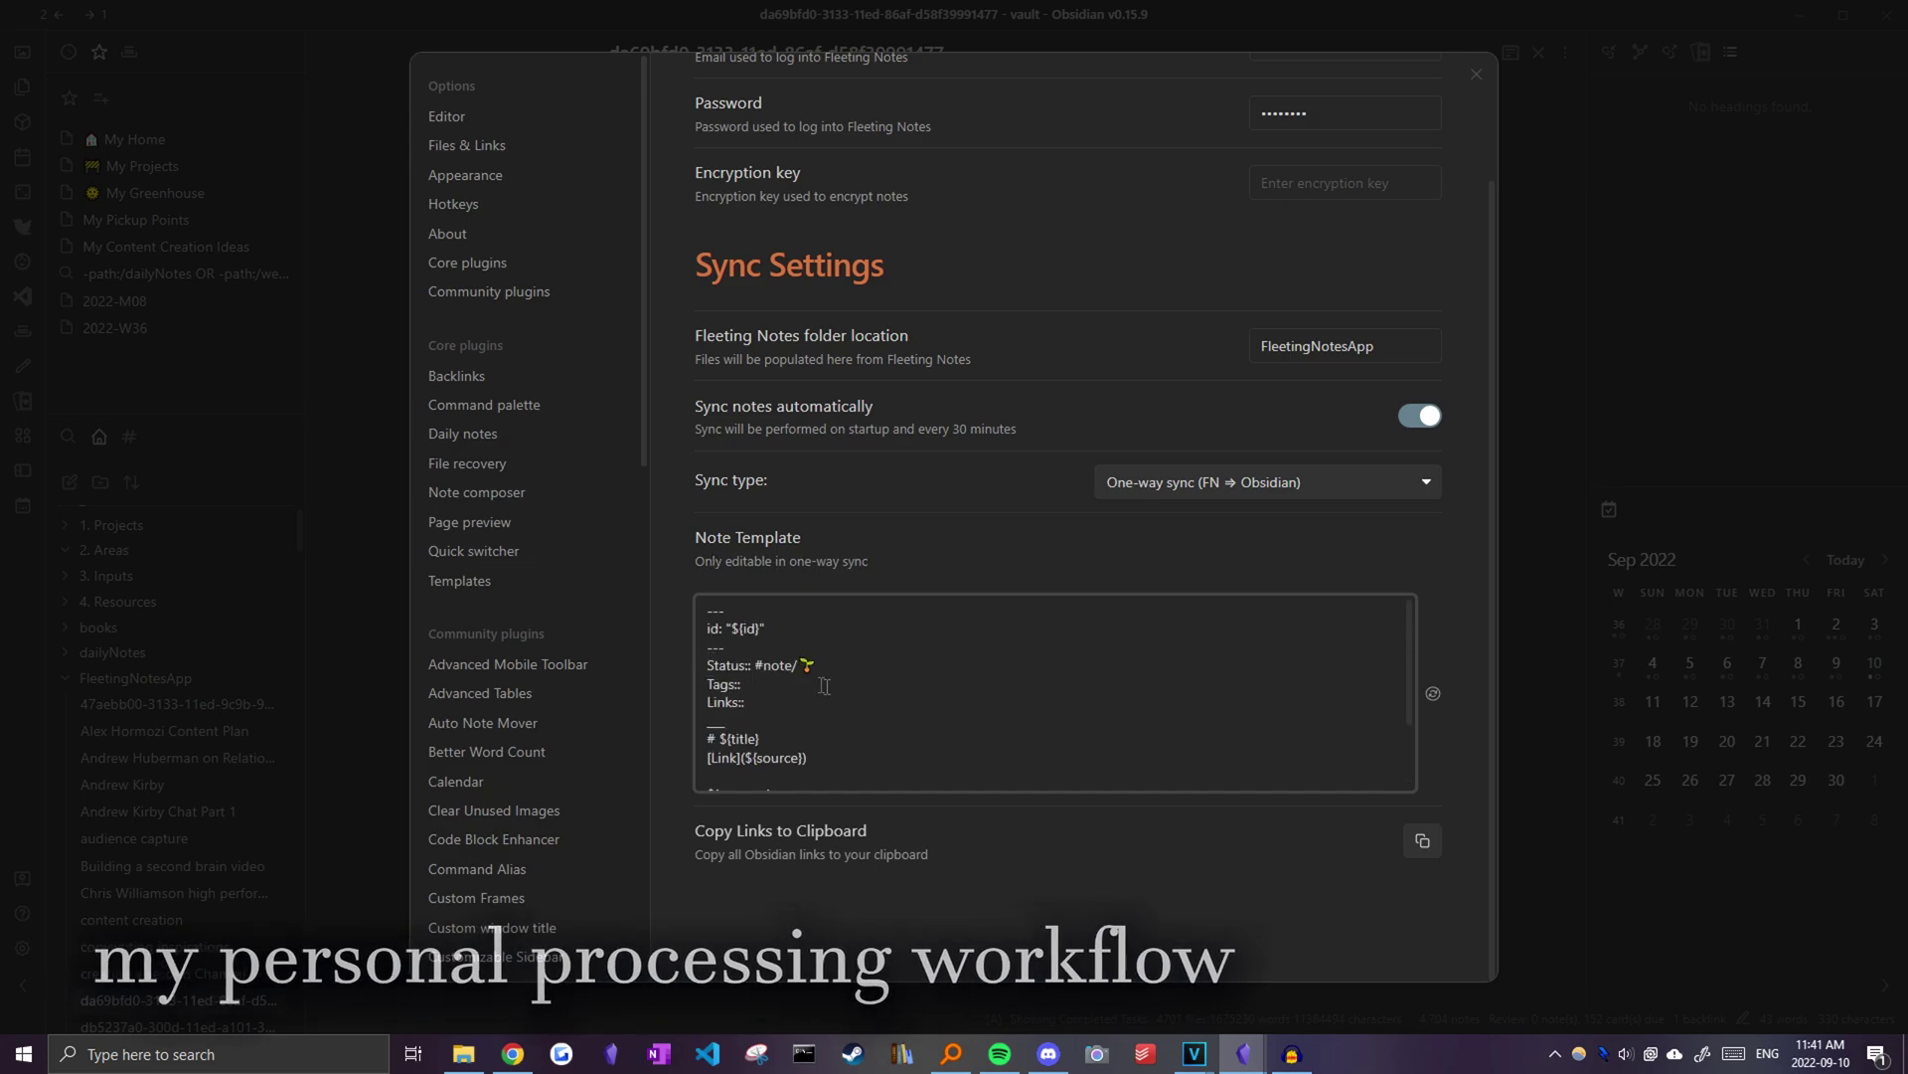
- Examine the custom template's full text and its #note/🌱 status tag, and close the settings
drag(714, 632, 977, 795)
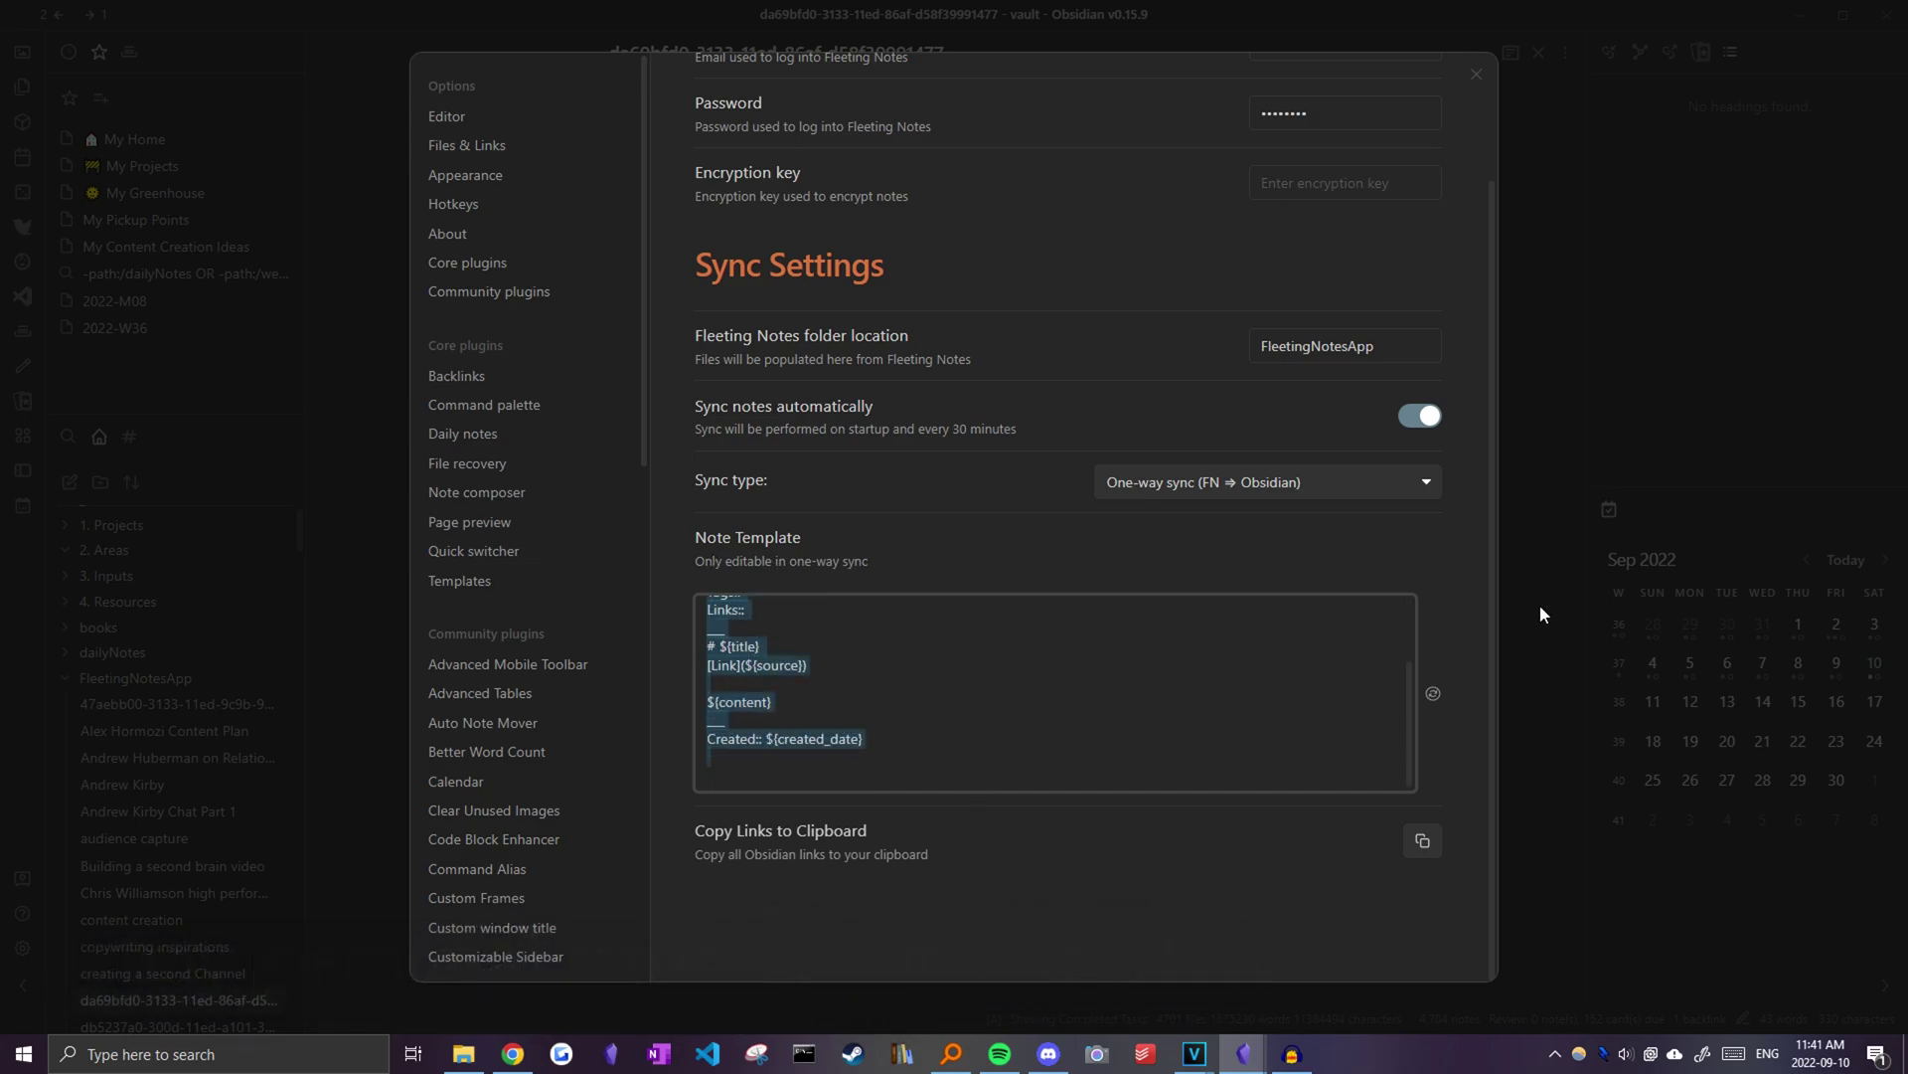
scroll(798, 669, up, 2)
click(798, 669)
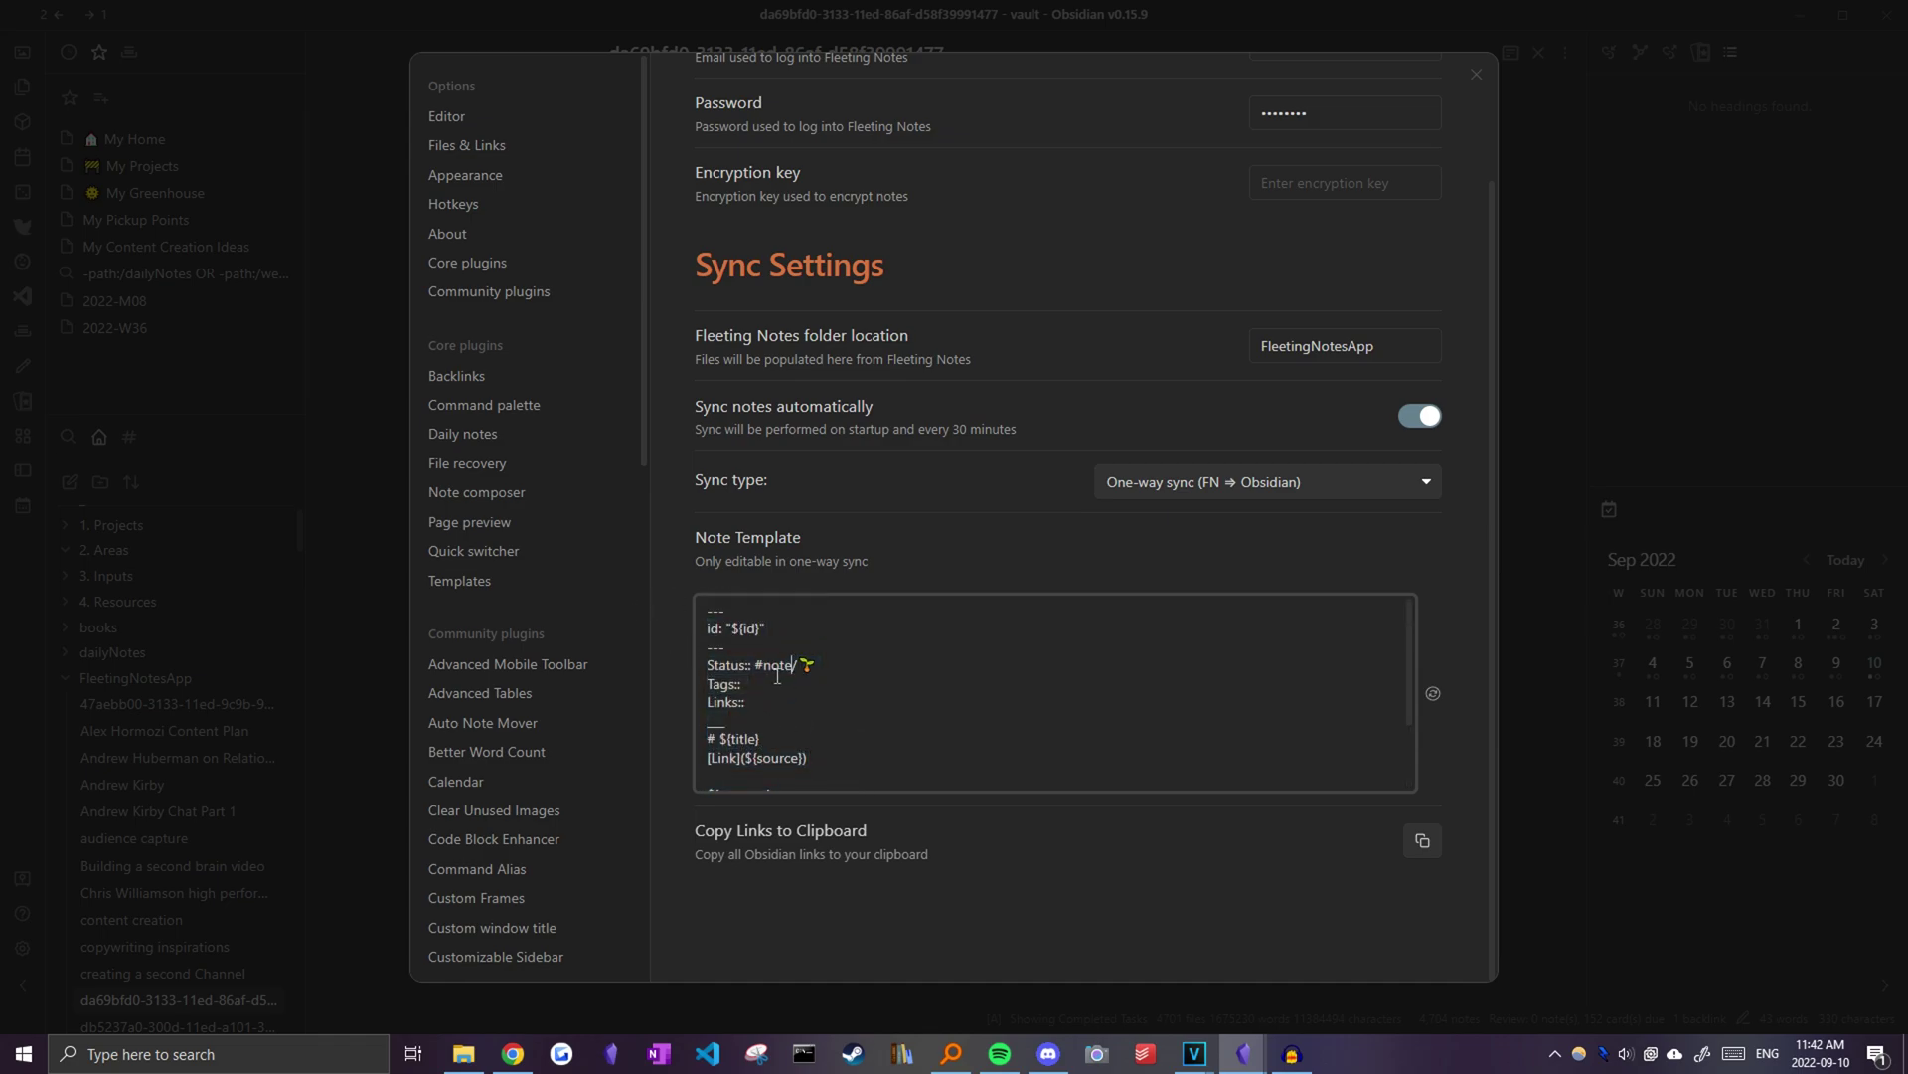
drag(819, 667, 754, 667)
click(1550, 547)
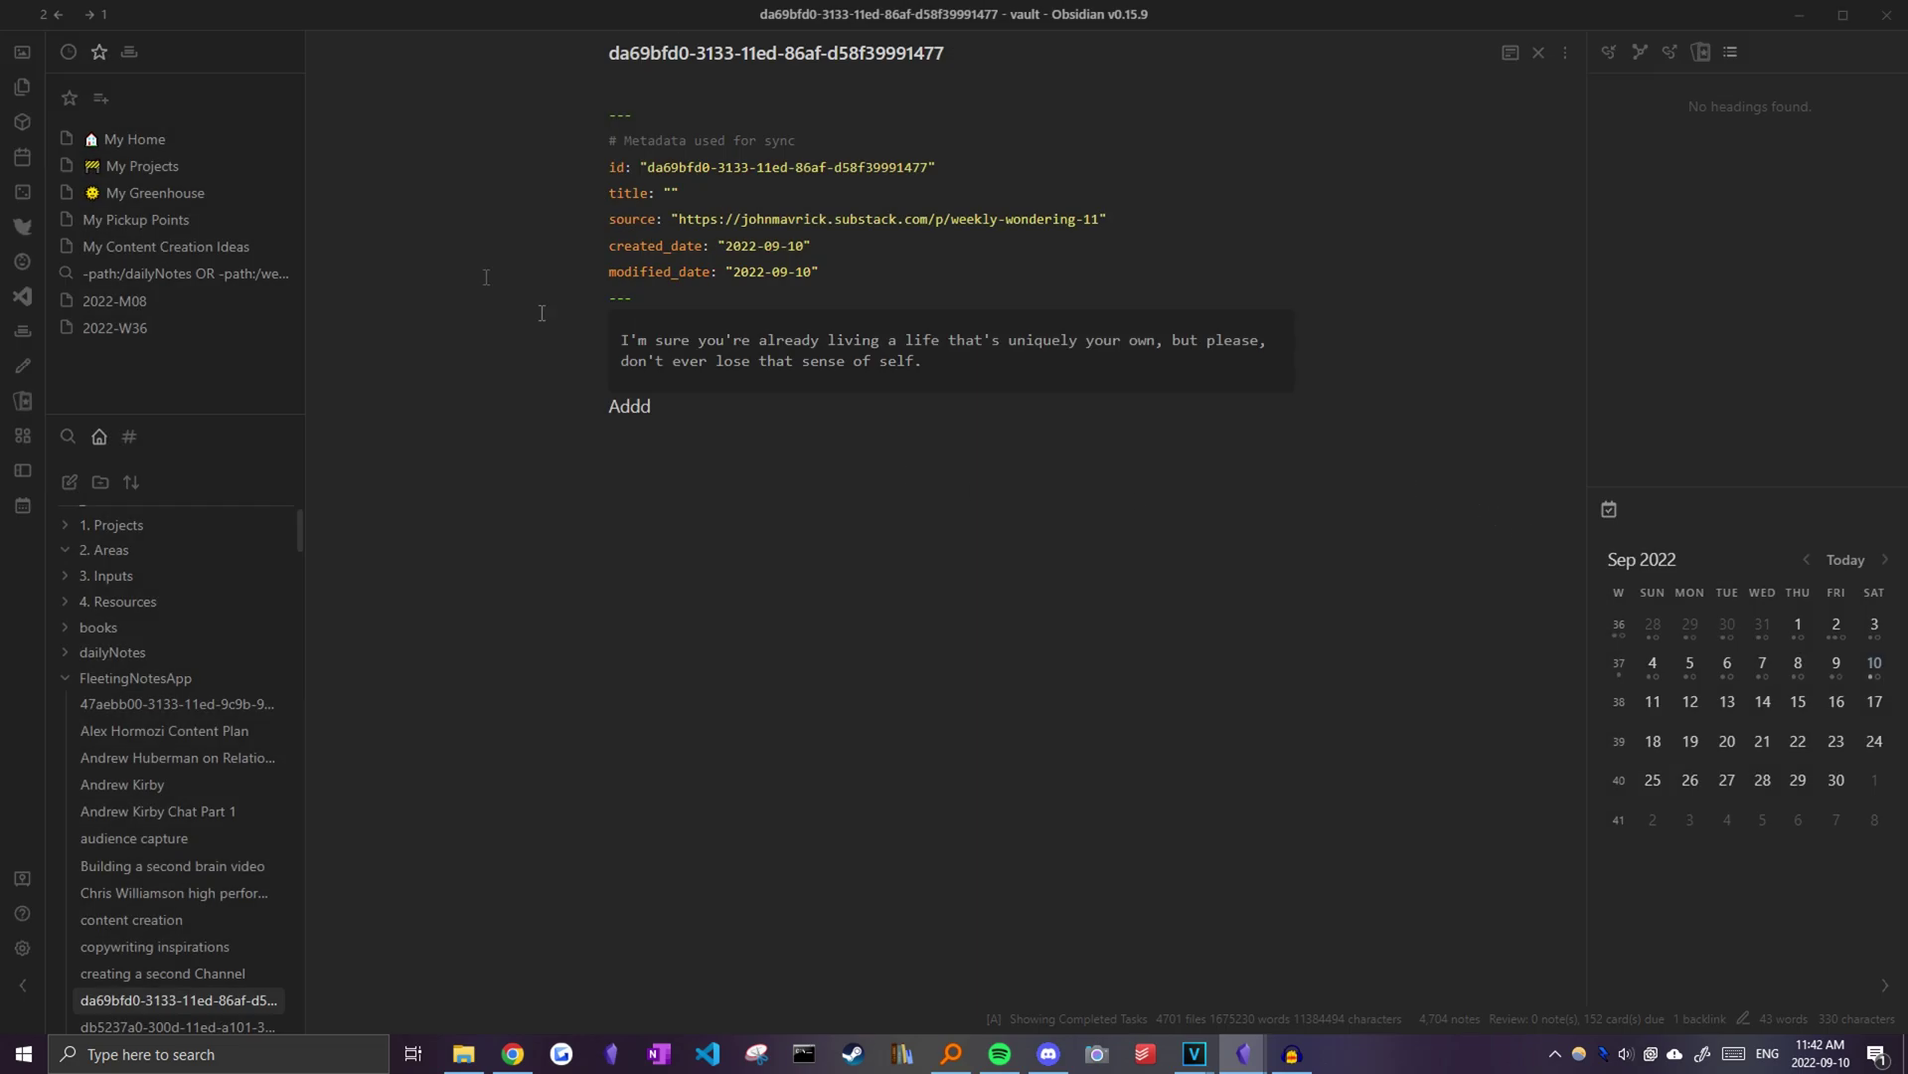
- Open the My Greenhouse note and examine its Seedlings list of #note/🌱 notes
click(149, 193)
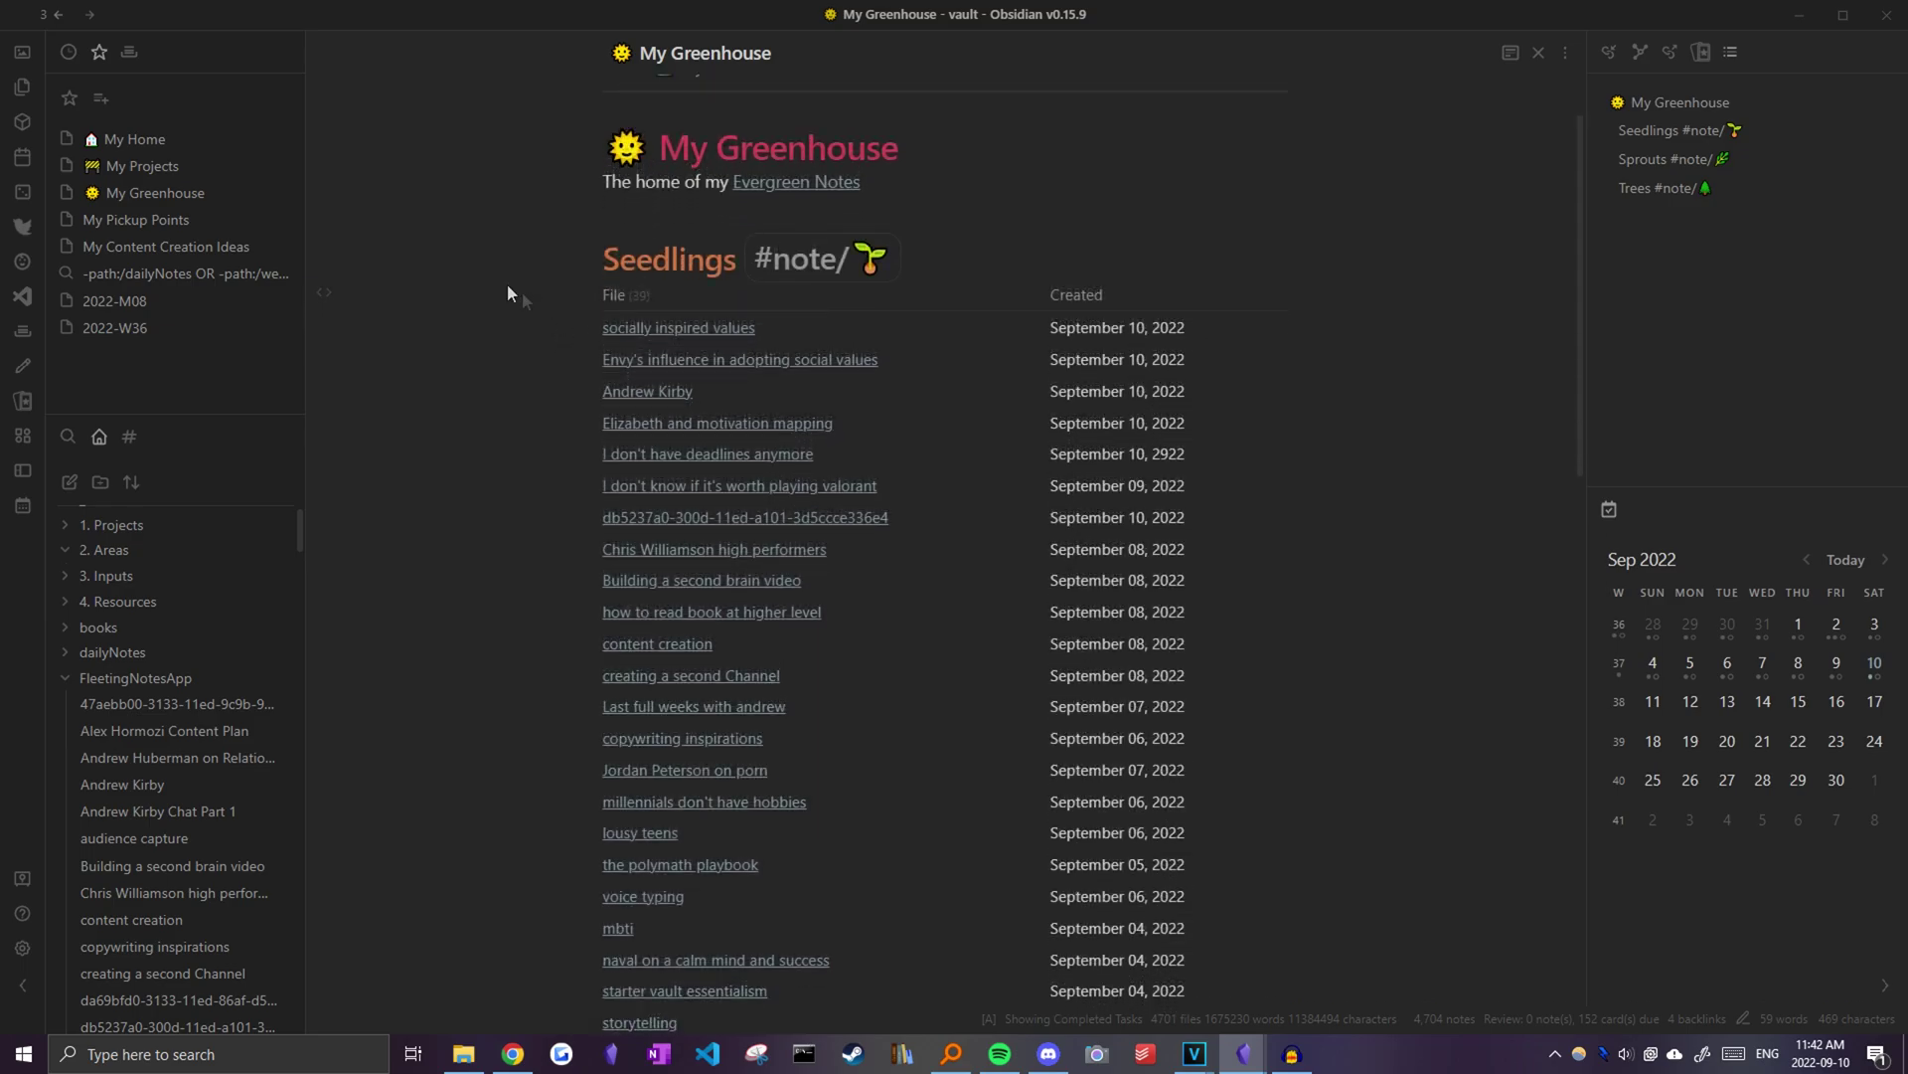
click(1290, 370)
drag(659, 371, 744, 371)
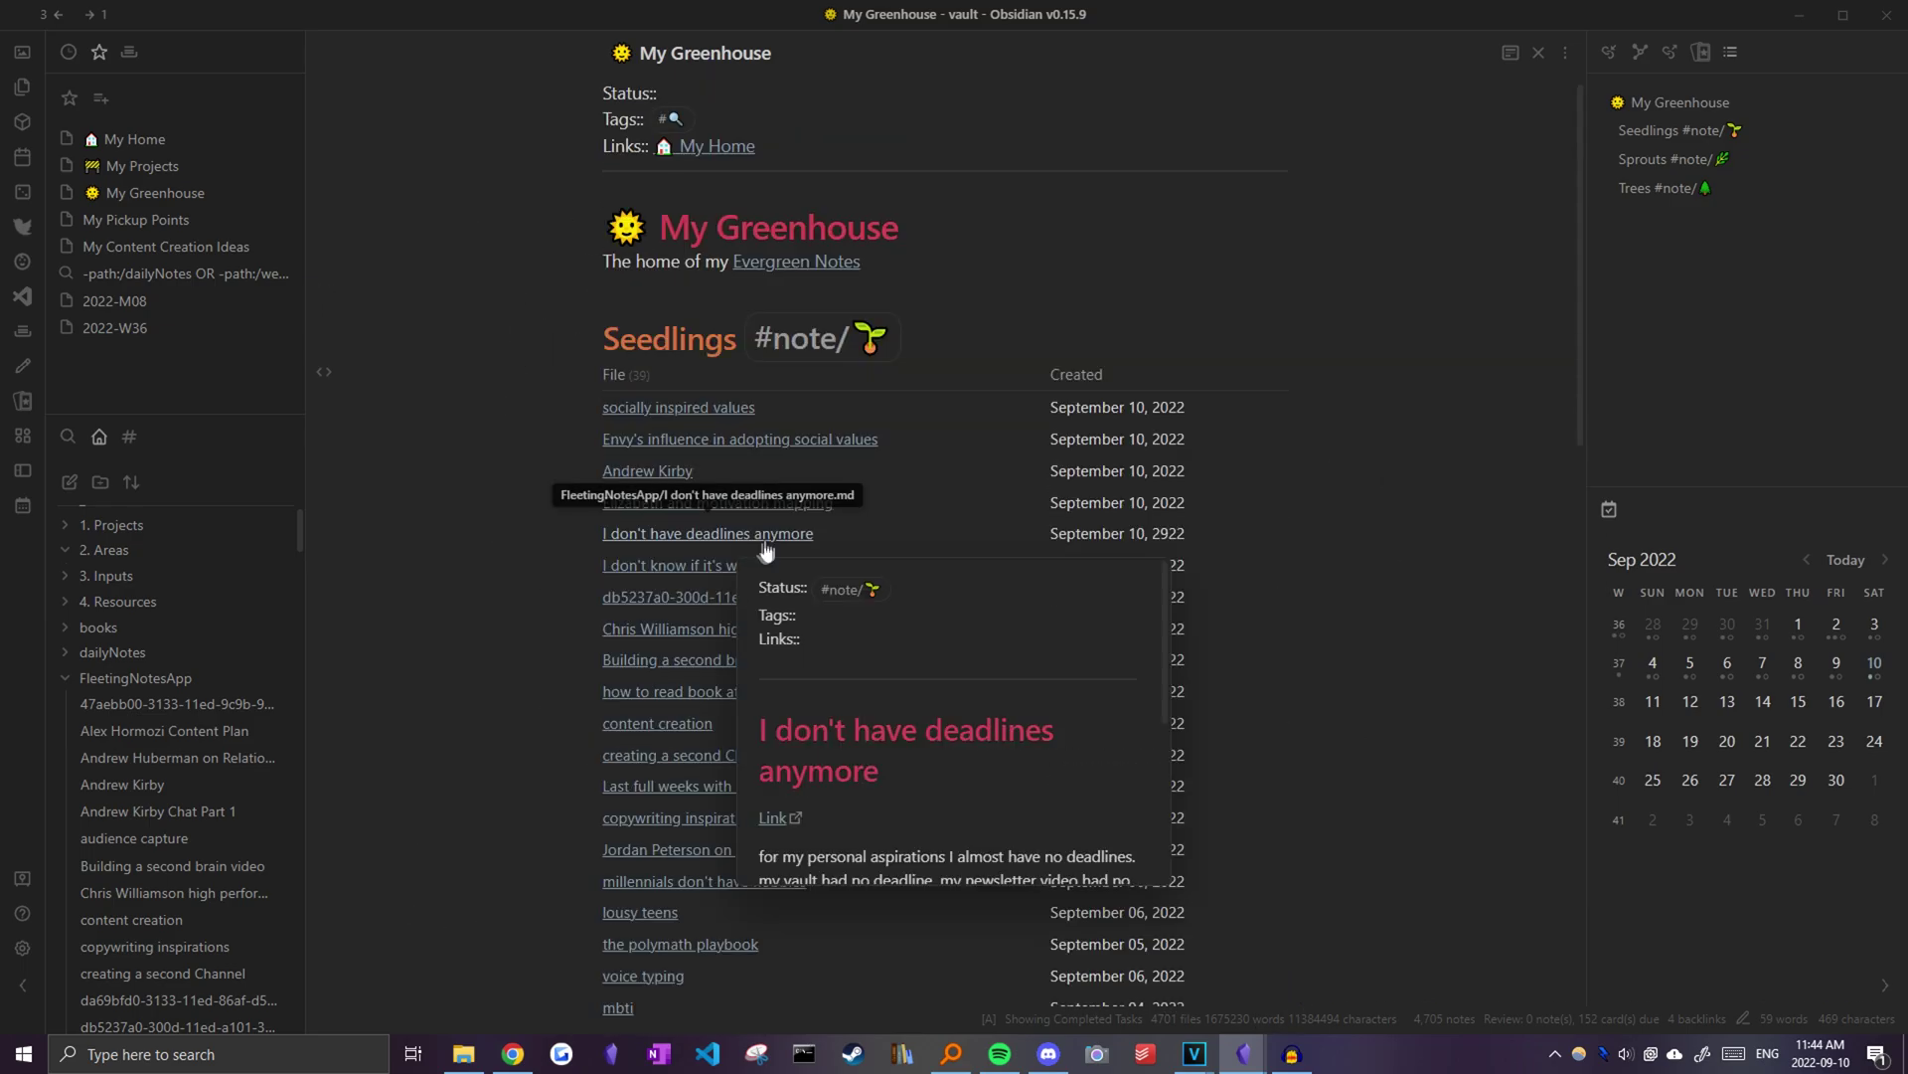
- Open the motivation mapping note from the Seedlings list beside My Greenhouse and reveal its source link
ctrl+click(632, 507)
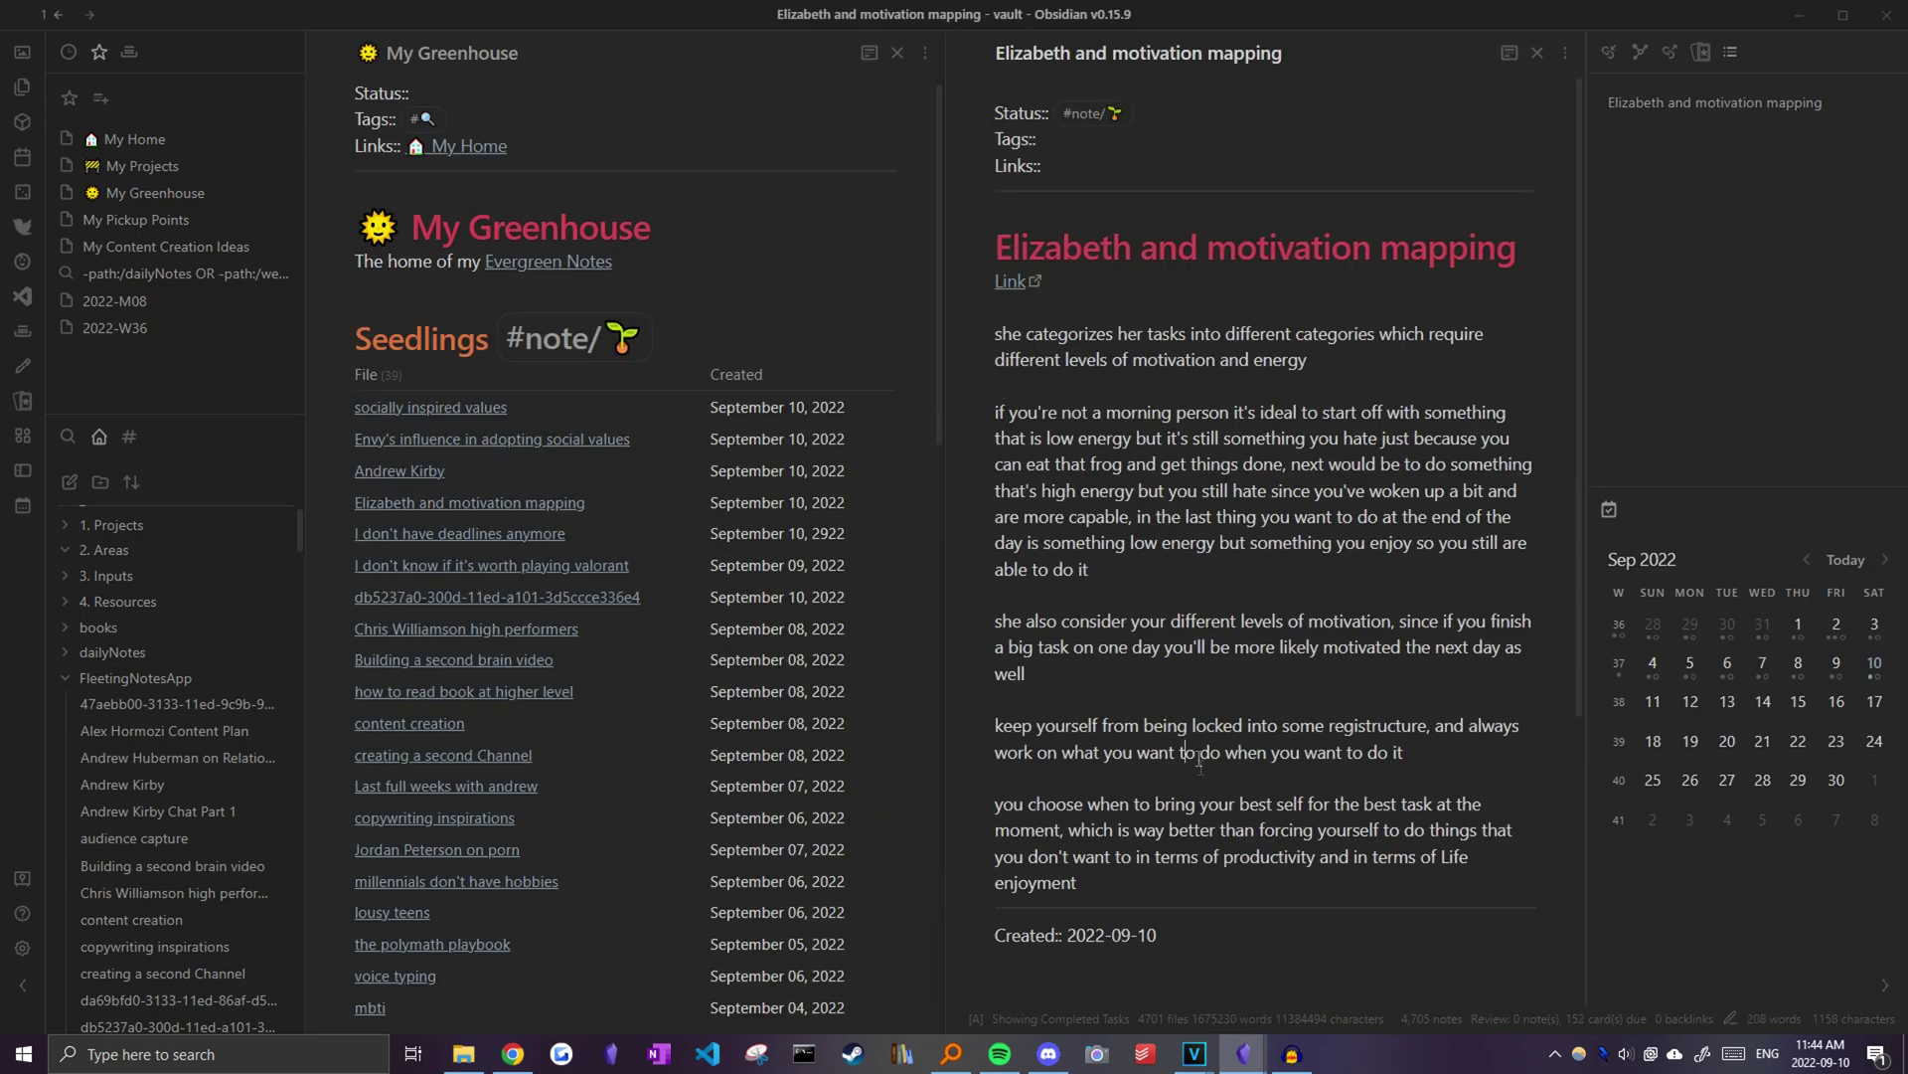
click(1153, 884)
drag(933, 354, 940, 346)
click(1196, 314)
key(Up)
key(Up)
key(Down)
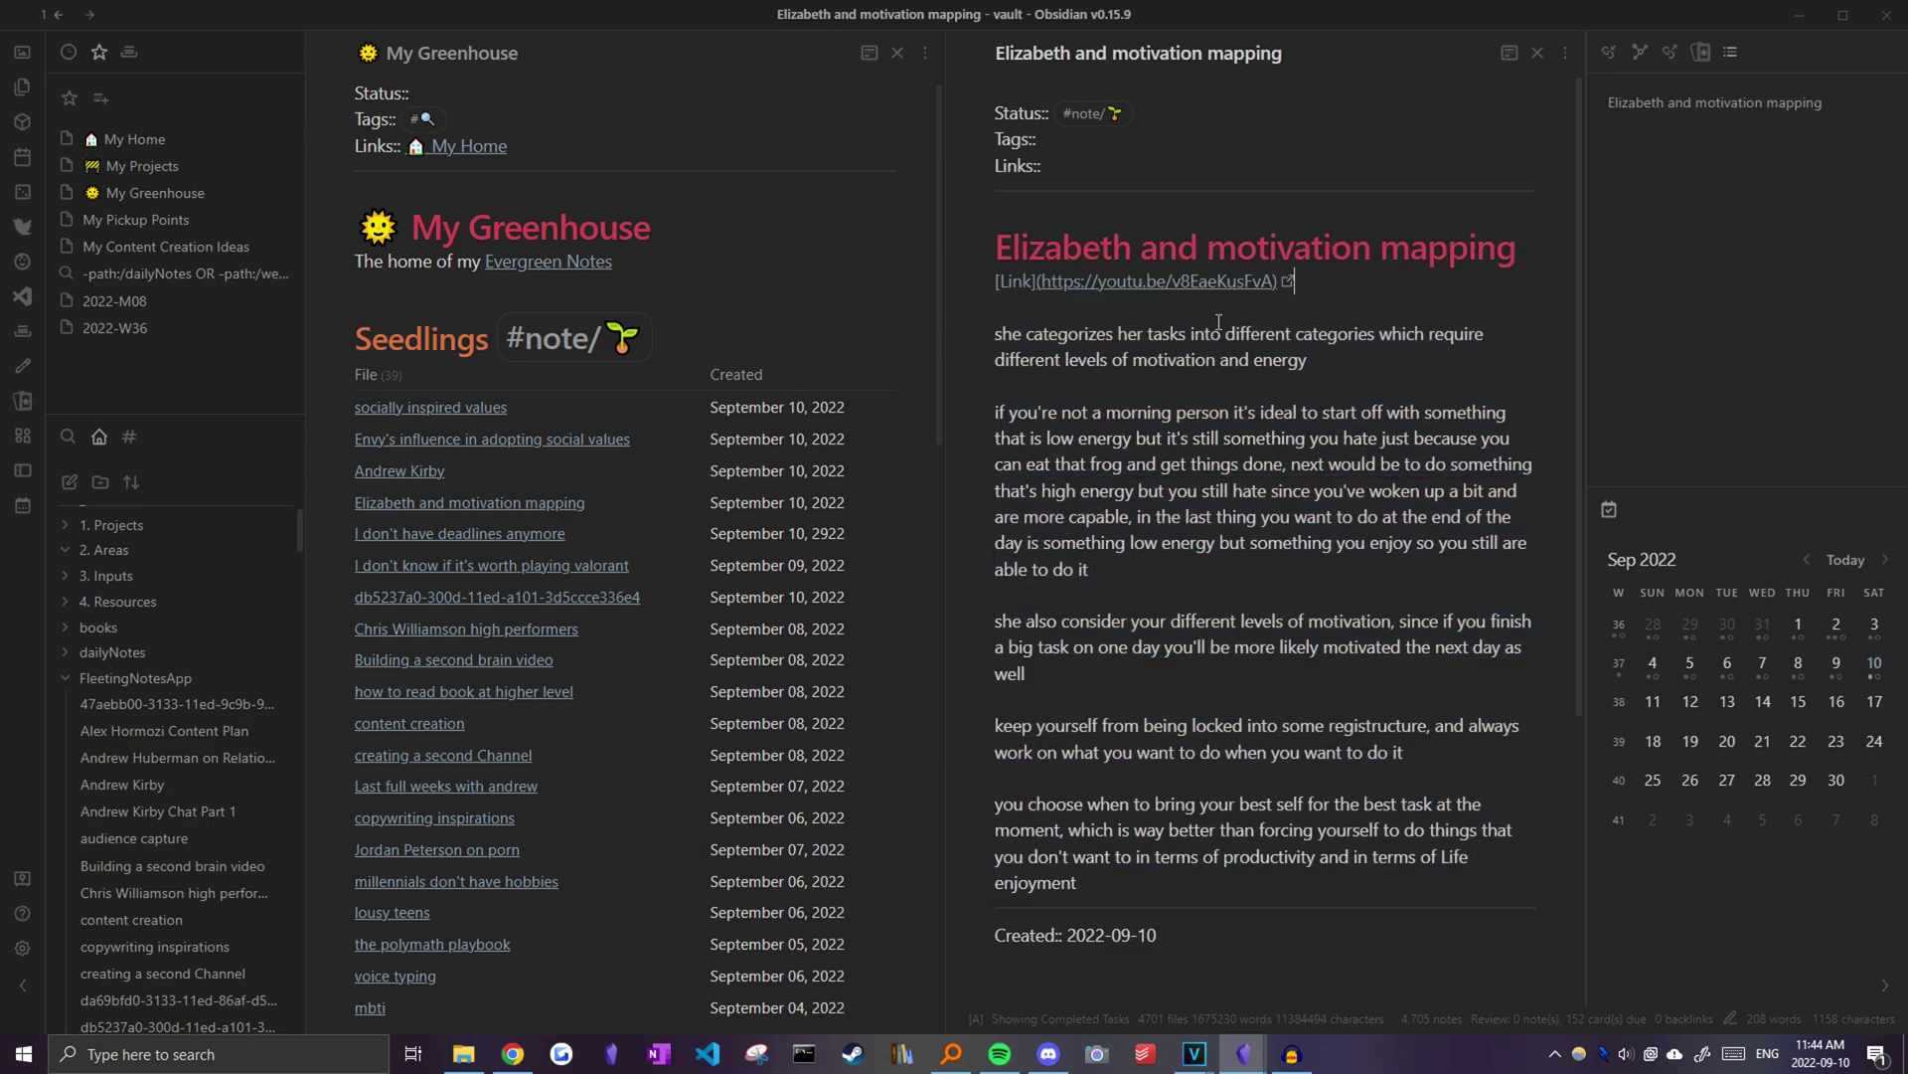
- Create a general input note with QuickAdd, keeping the motivation mapping note's title as its name
key(ctrl+p)
text(input)
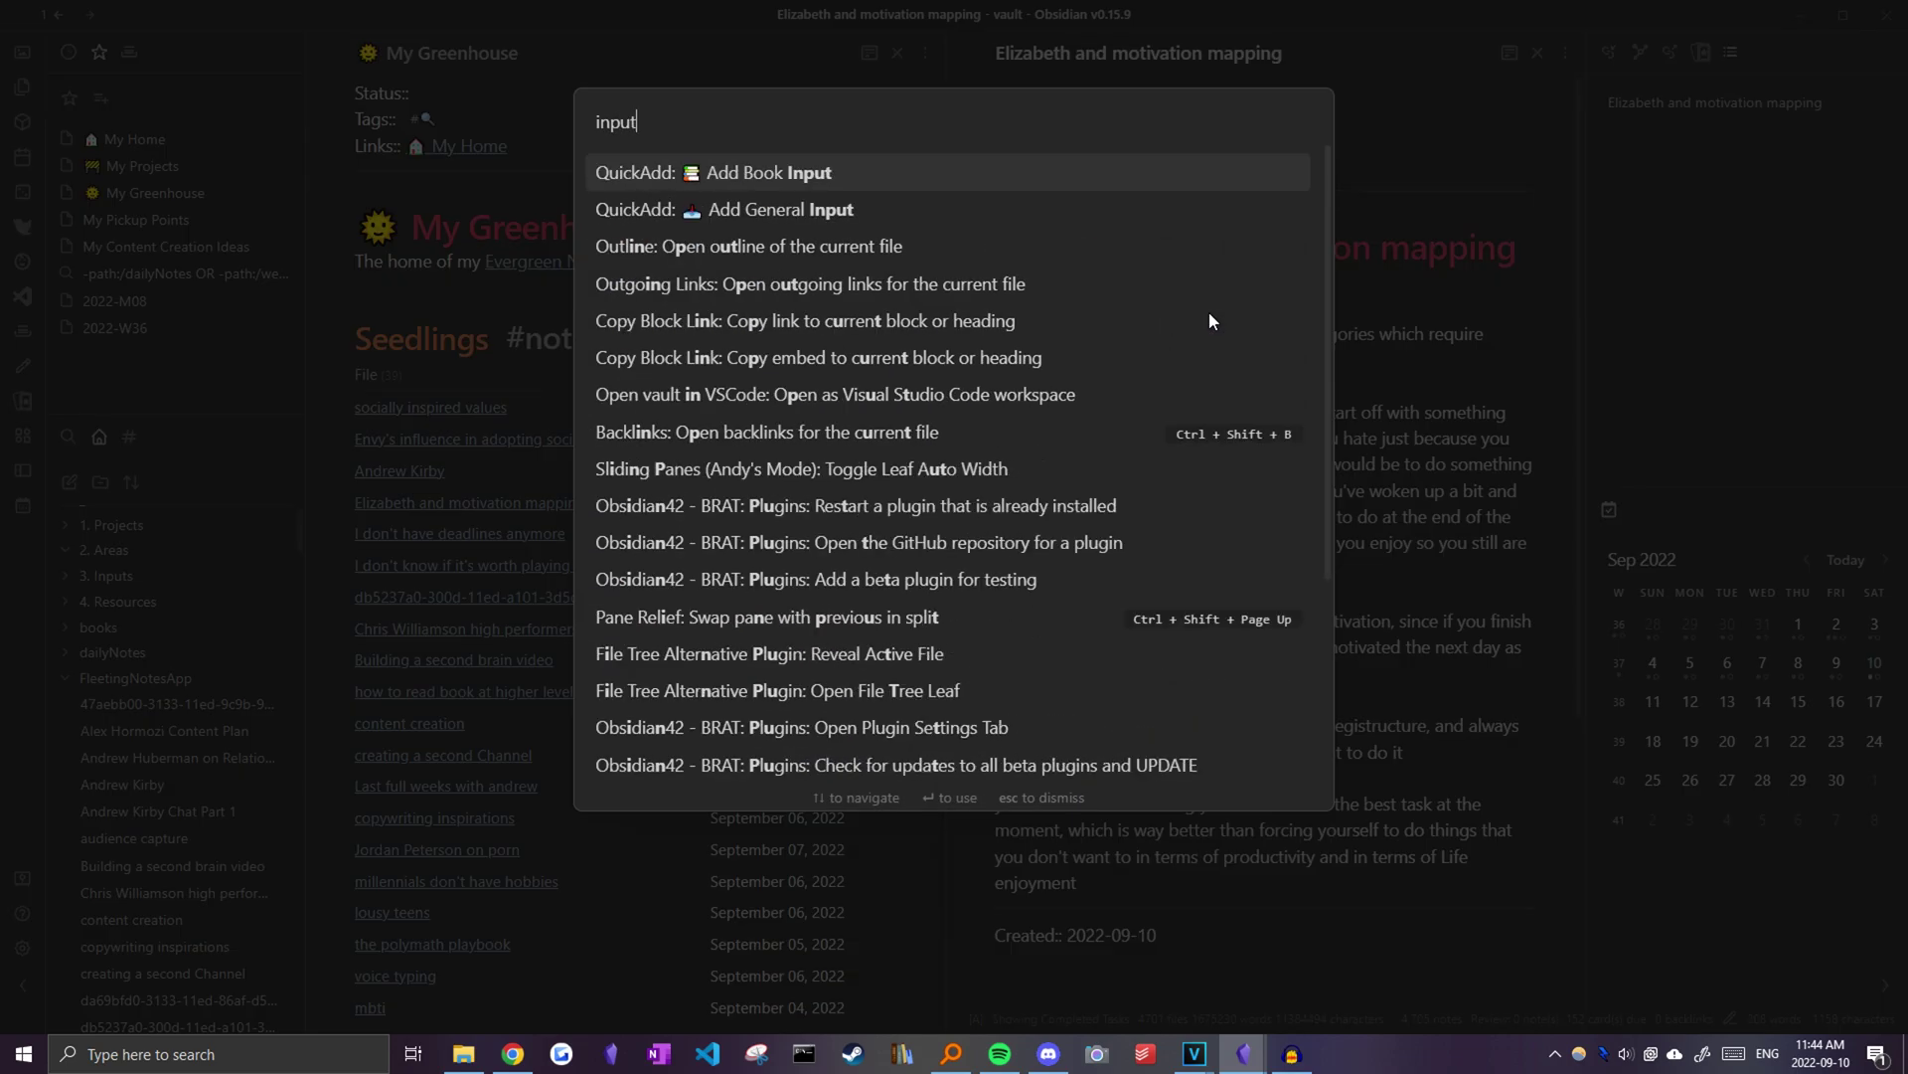
click(898, 211)
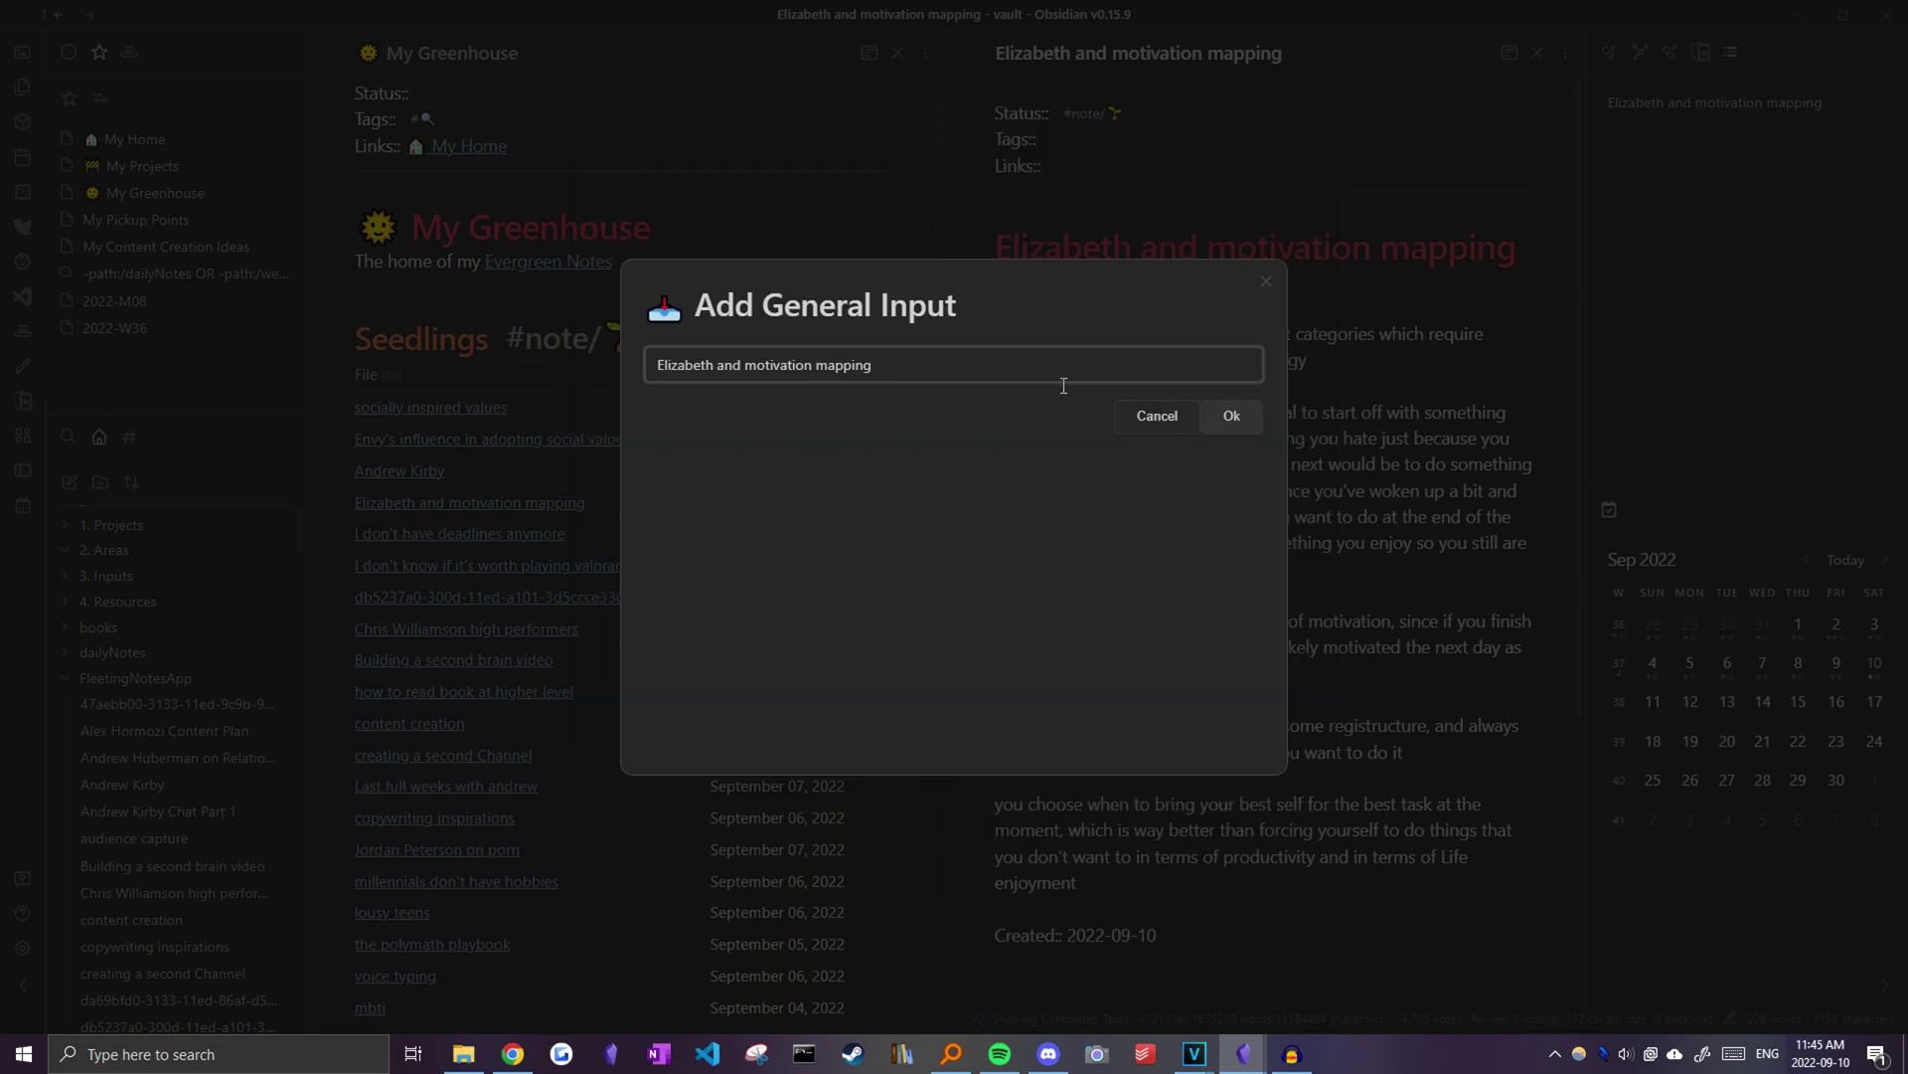
click(1236, 422)
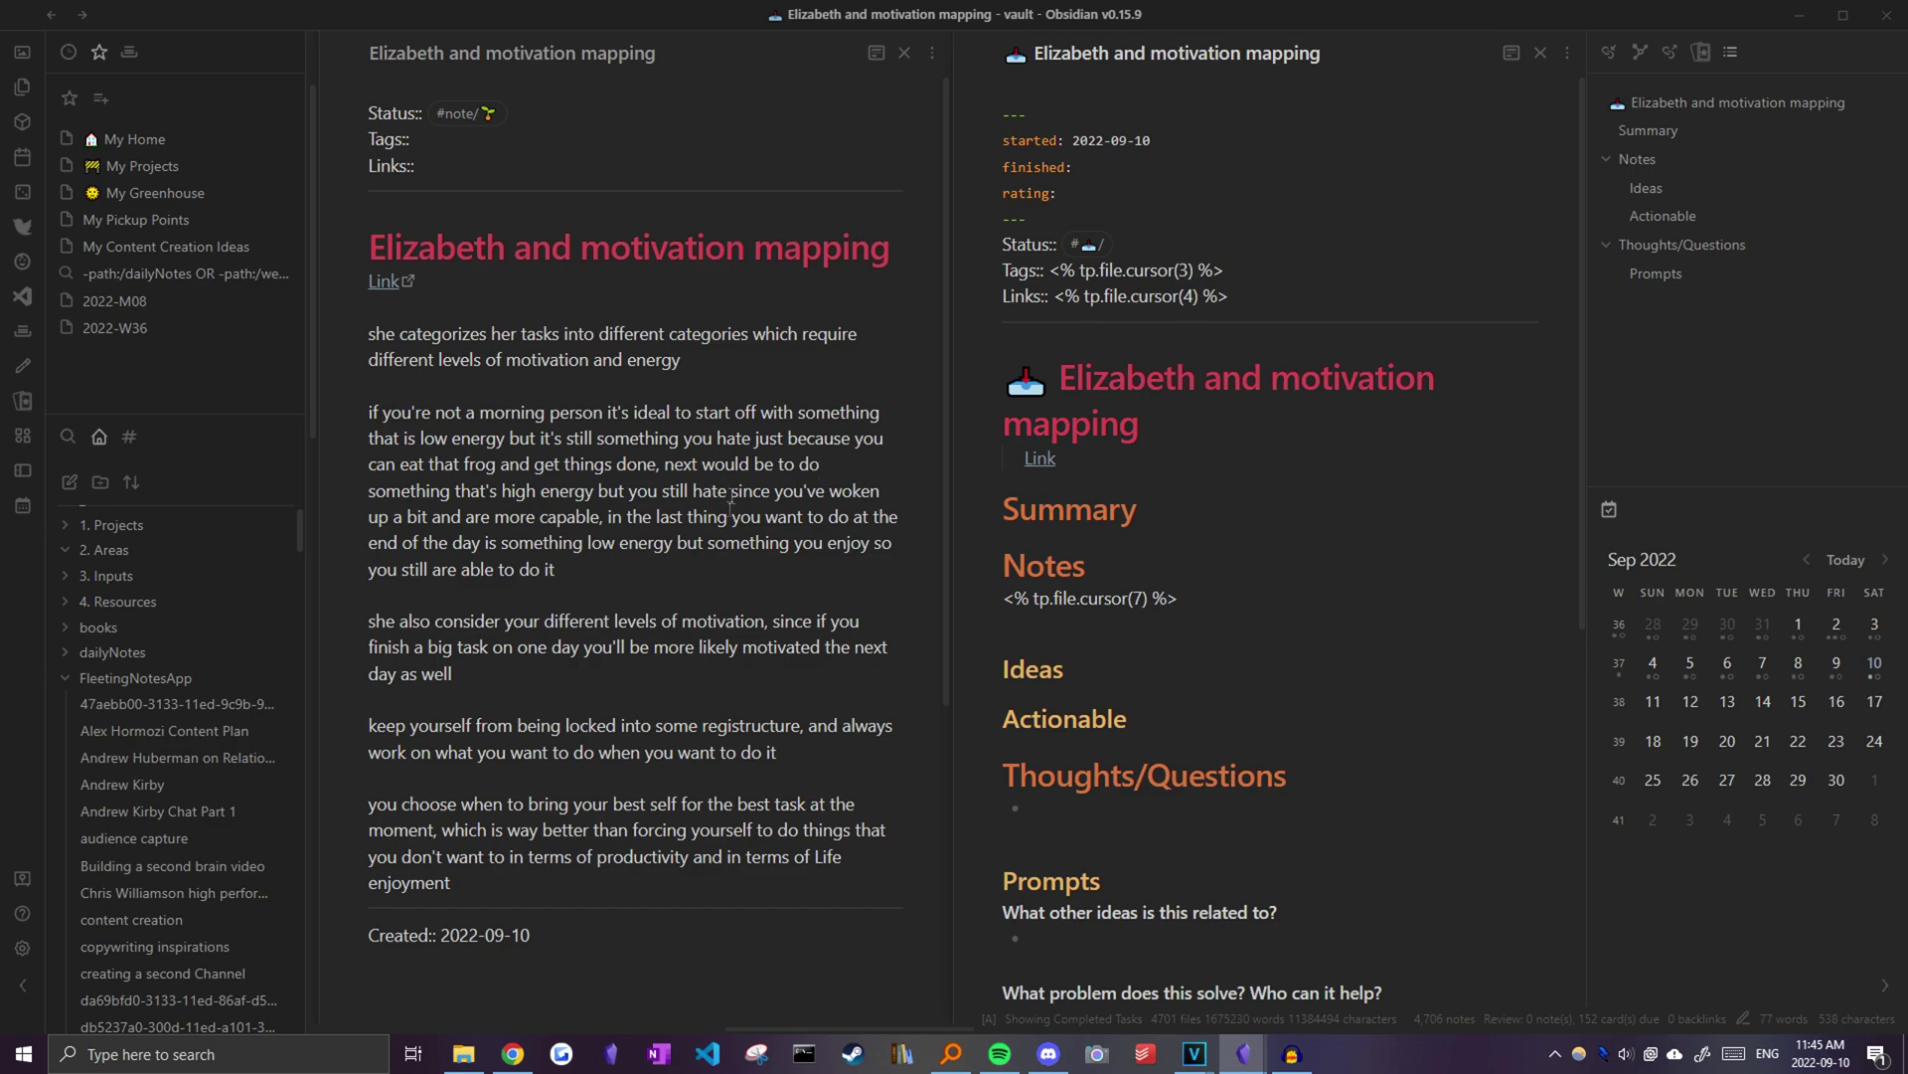
- Set the input note's finished date to 2022-09-10 and its tag to #i/video
key(alt+d)
key(alt+Tab)
text(#i/arti)
key(BackSpace)
key(BackSpace)
key(BackSpace)
key(BackSpace)
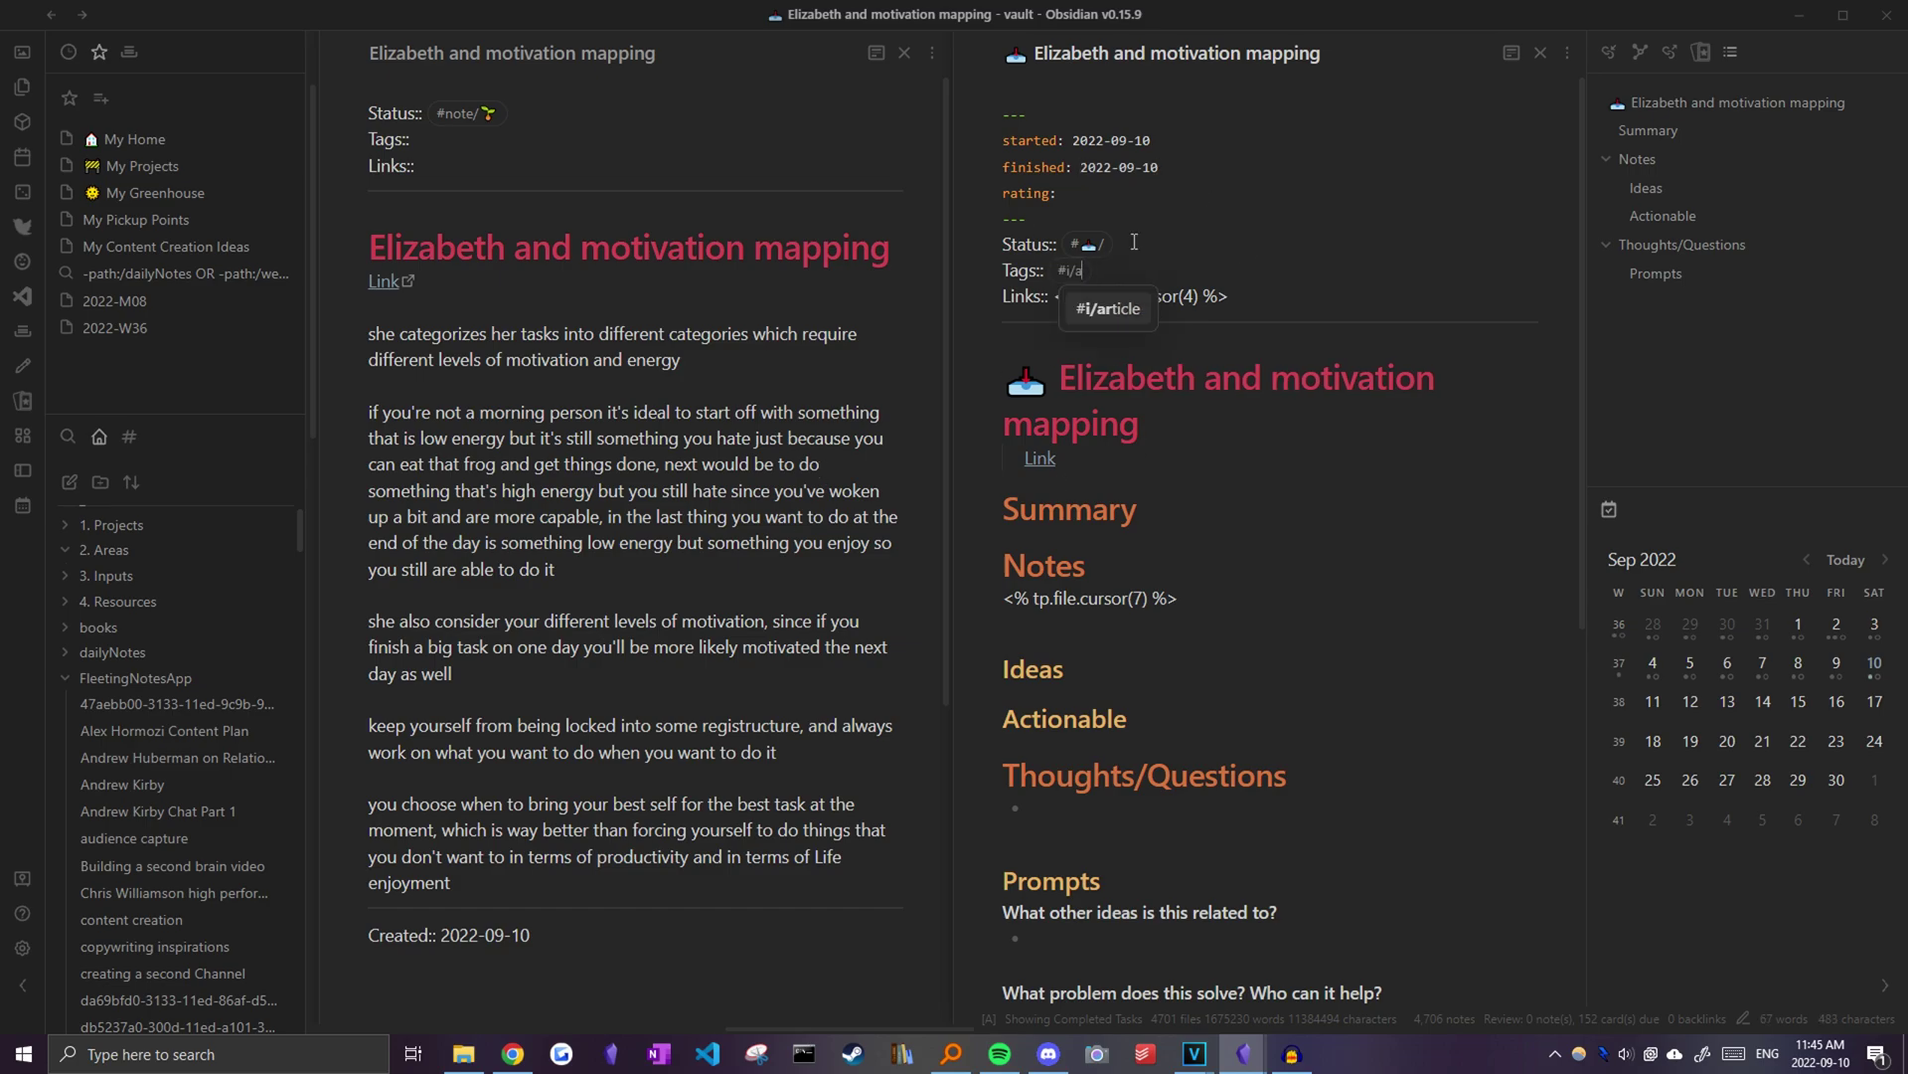
text(video)
- Give the input note the yellow square status and link it to Motivation and Productivity
click(1133, 242)
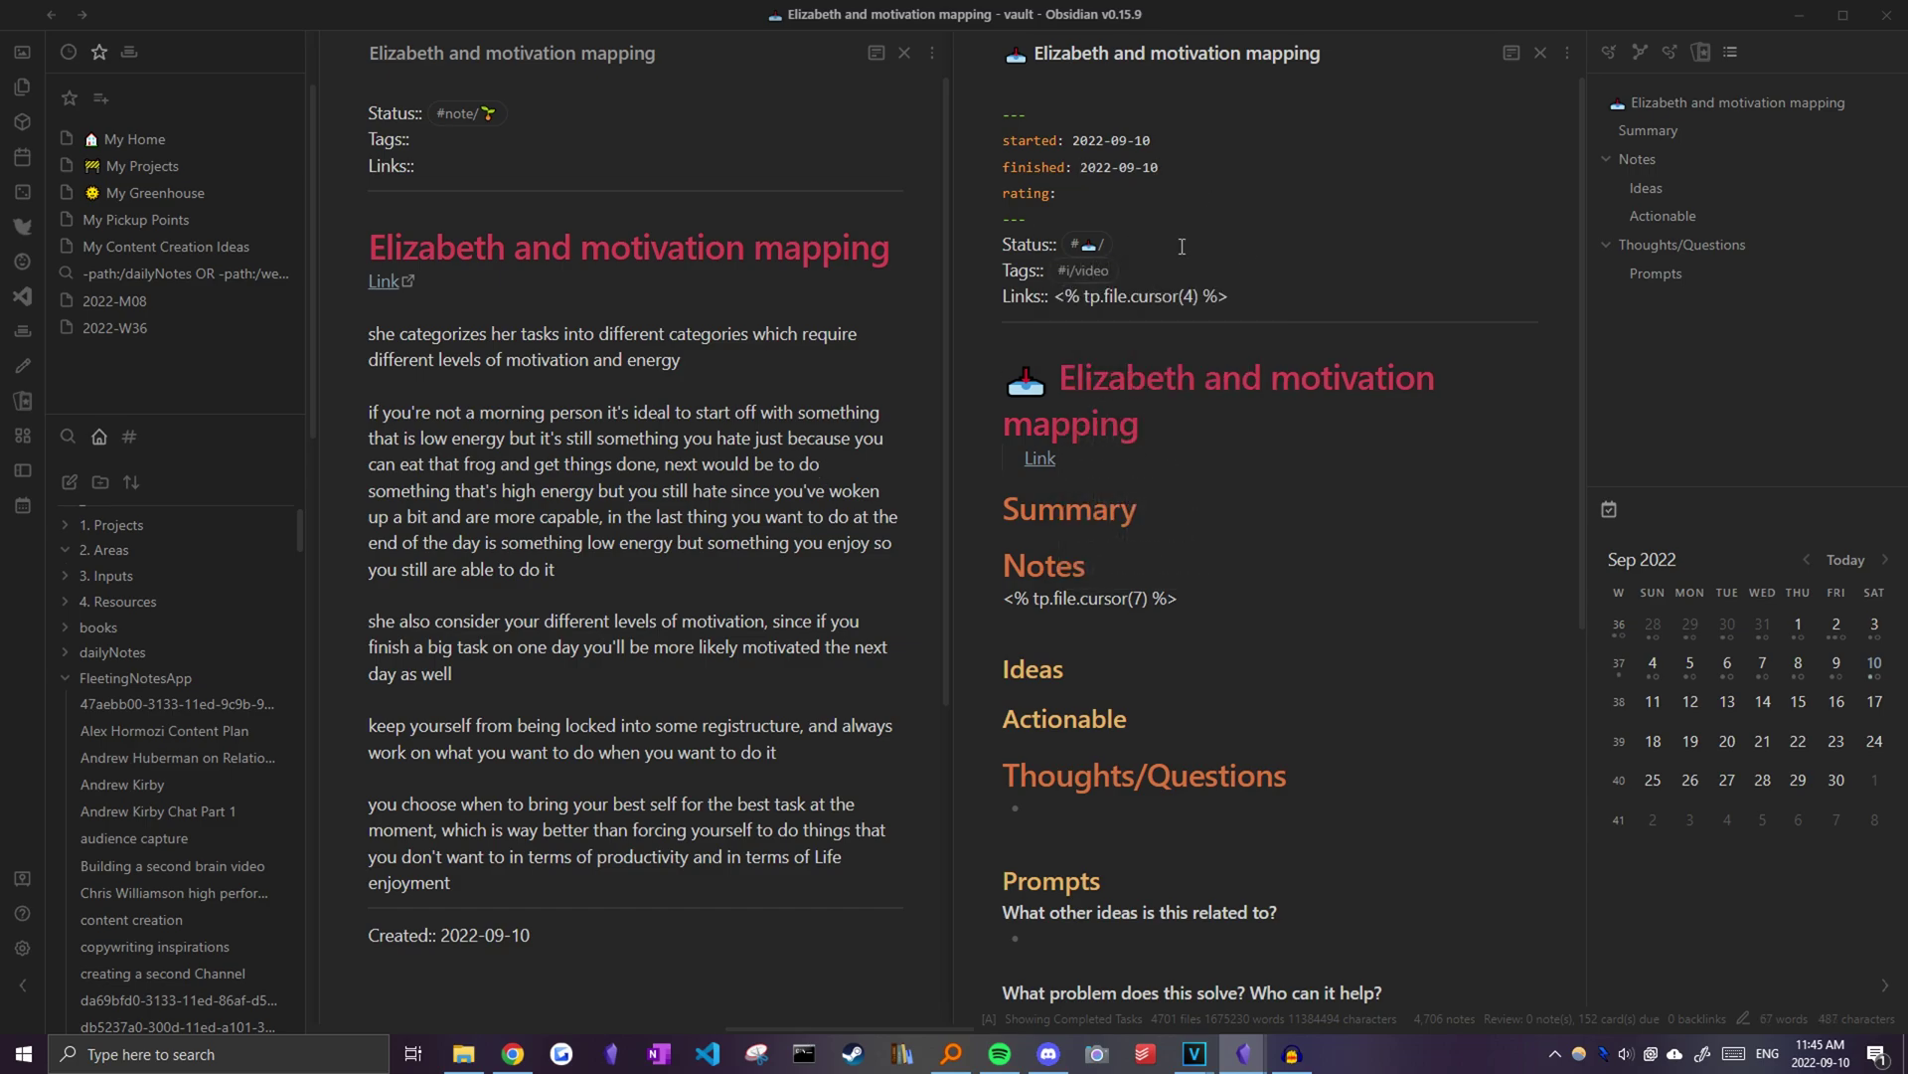
key(BackSpace)
key(Return)
key(alt+Tab)
text([[MOtiva)
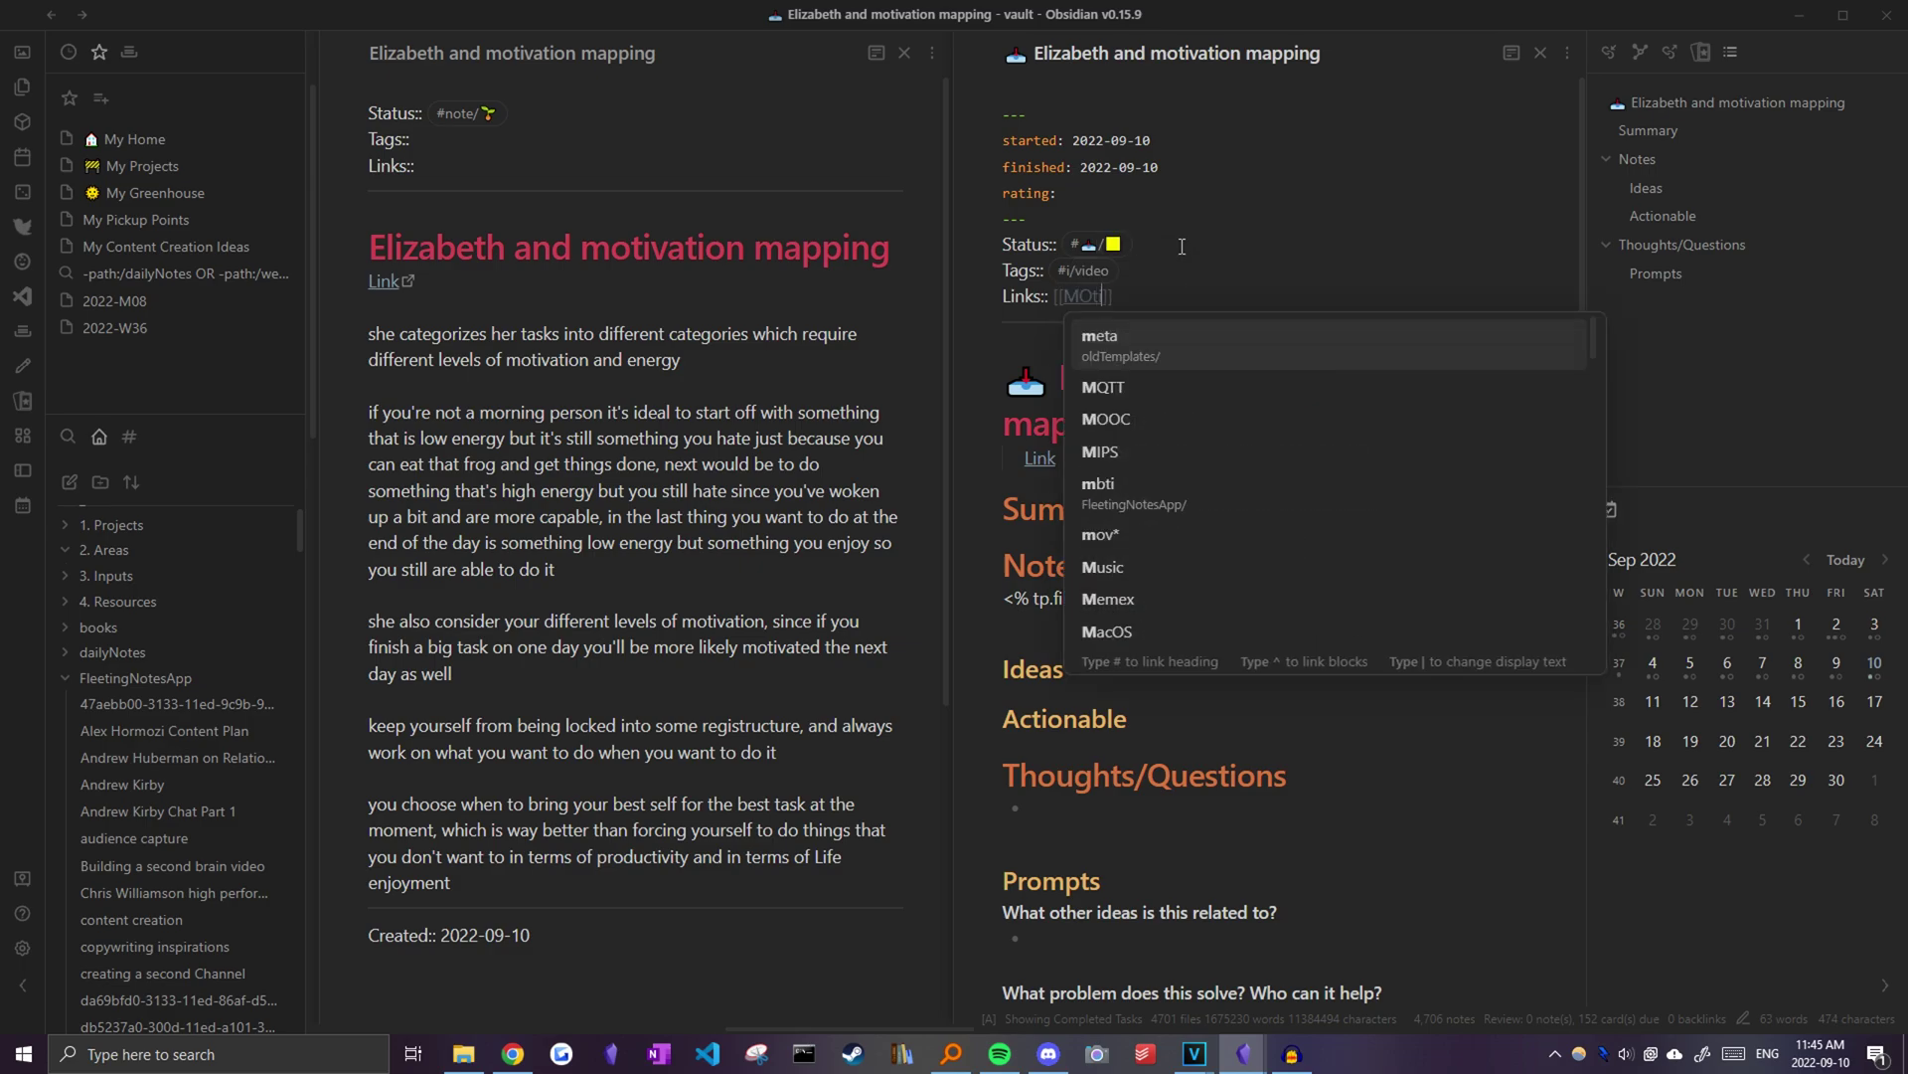
key(Return)
text(-)
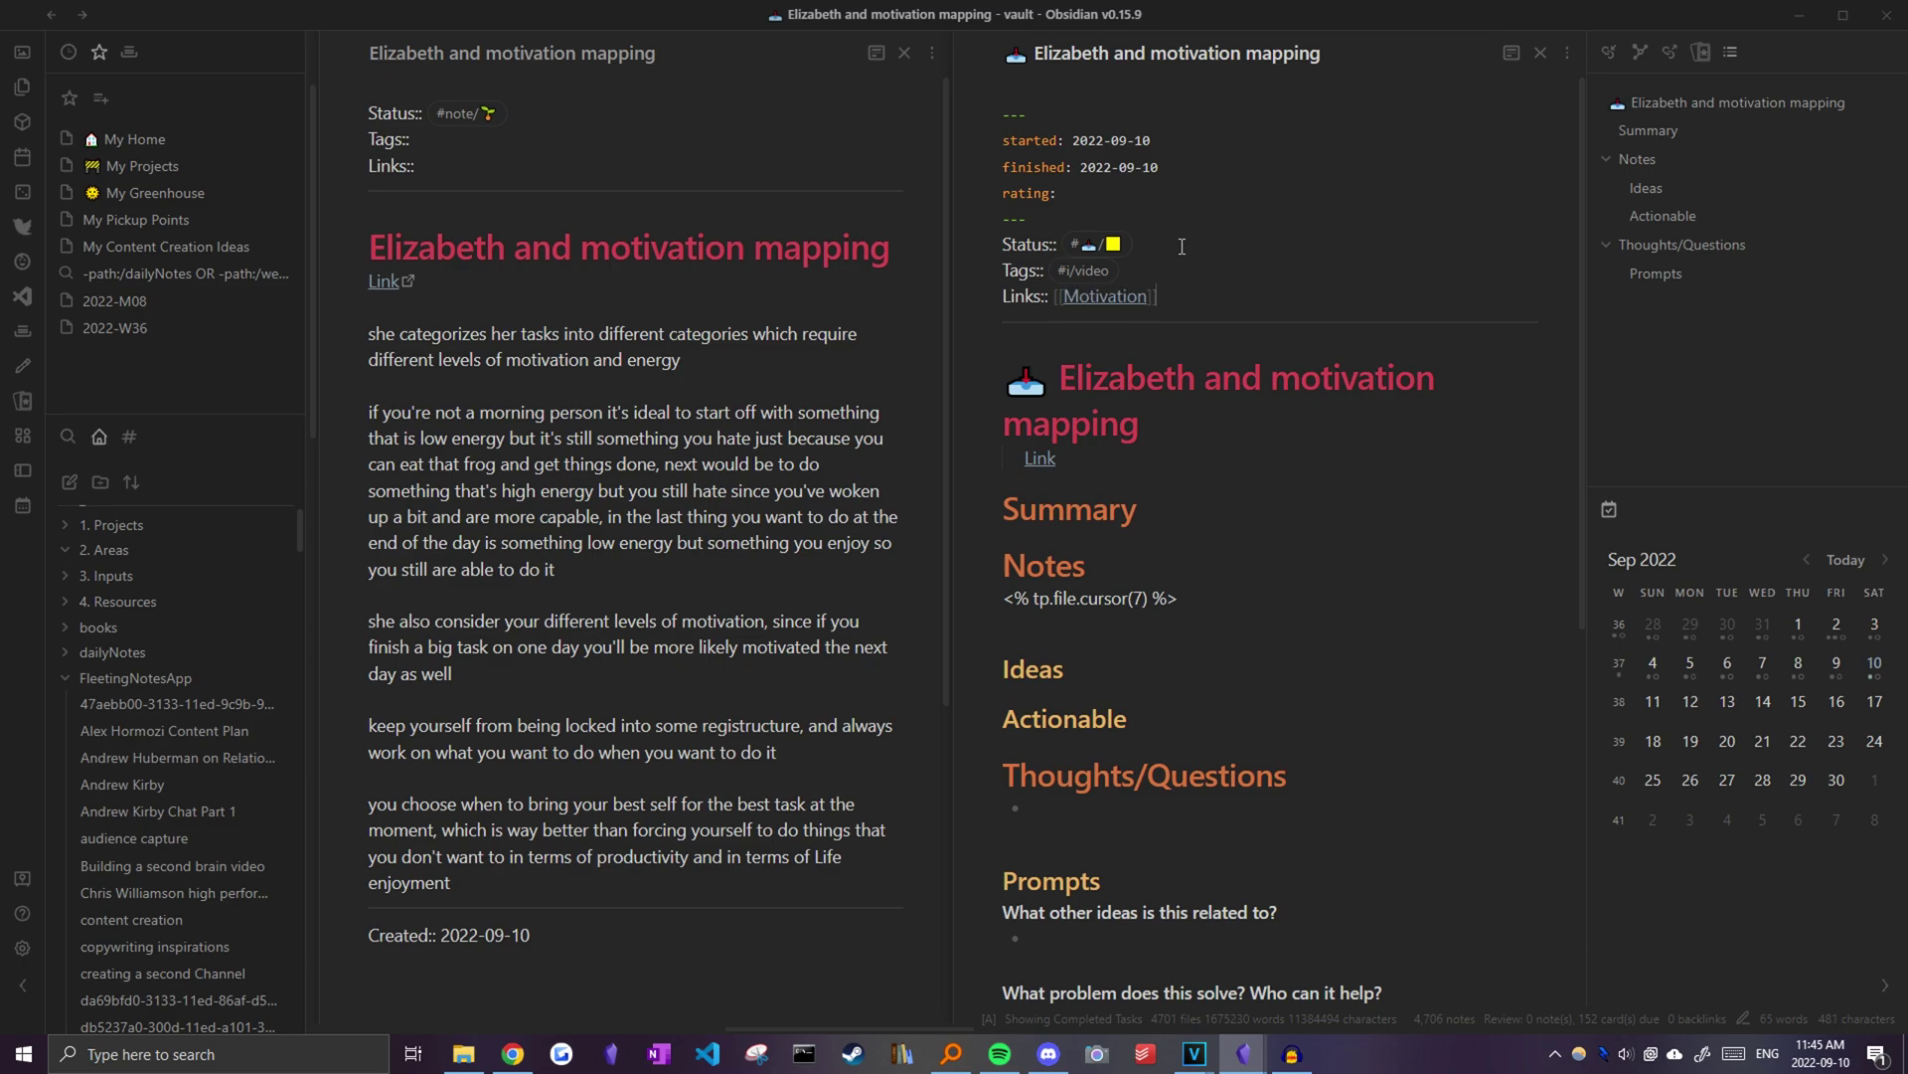
text([)
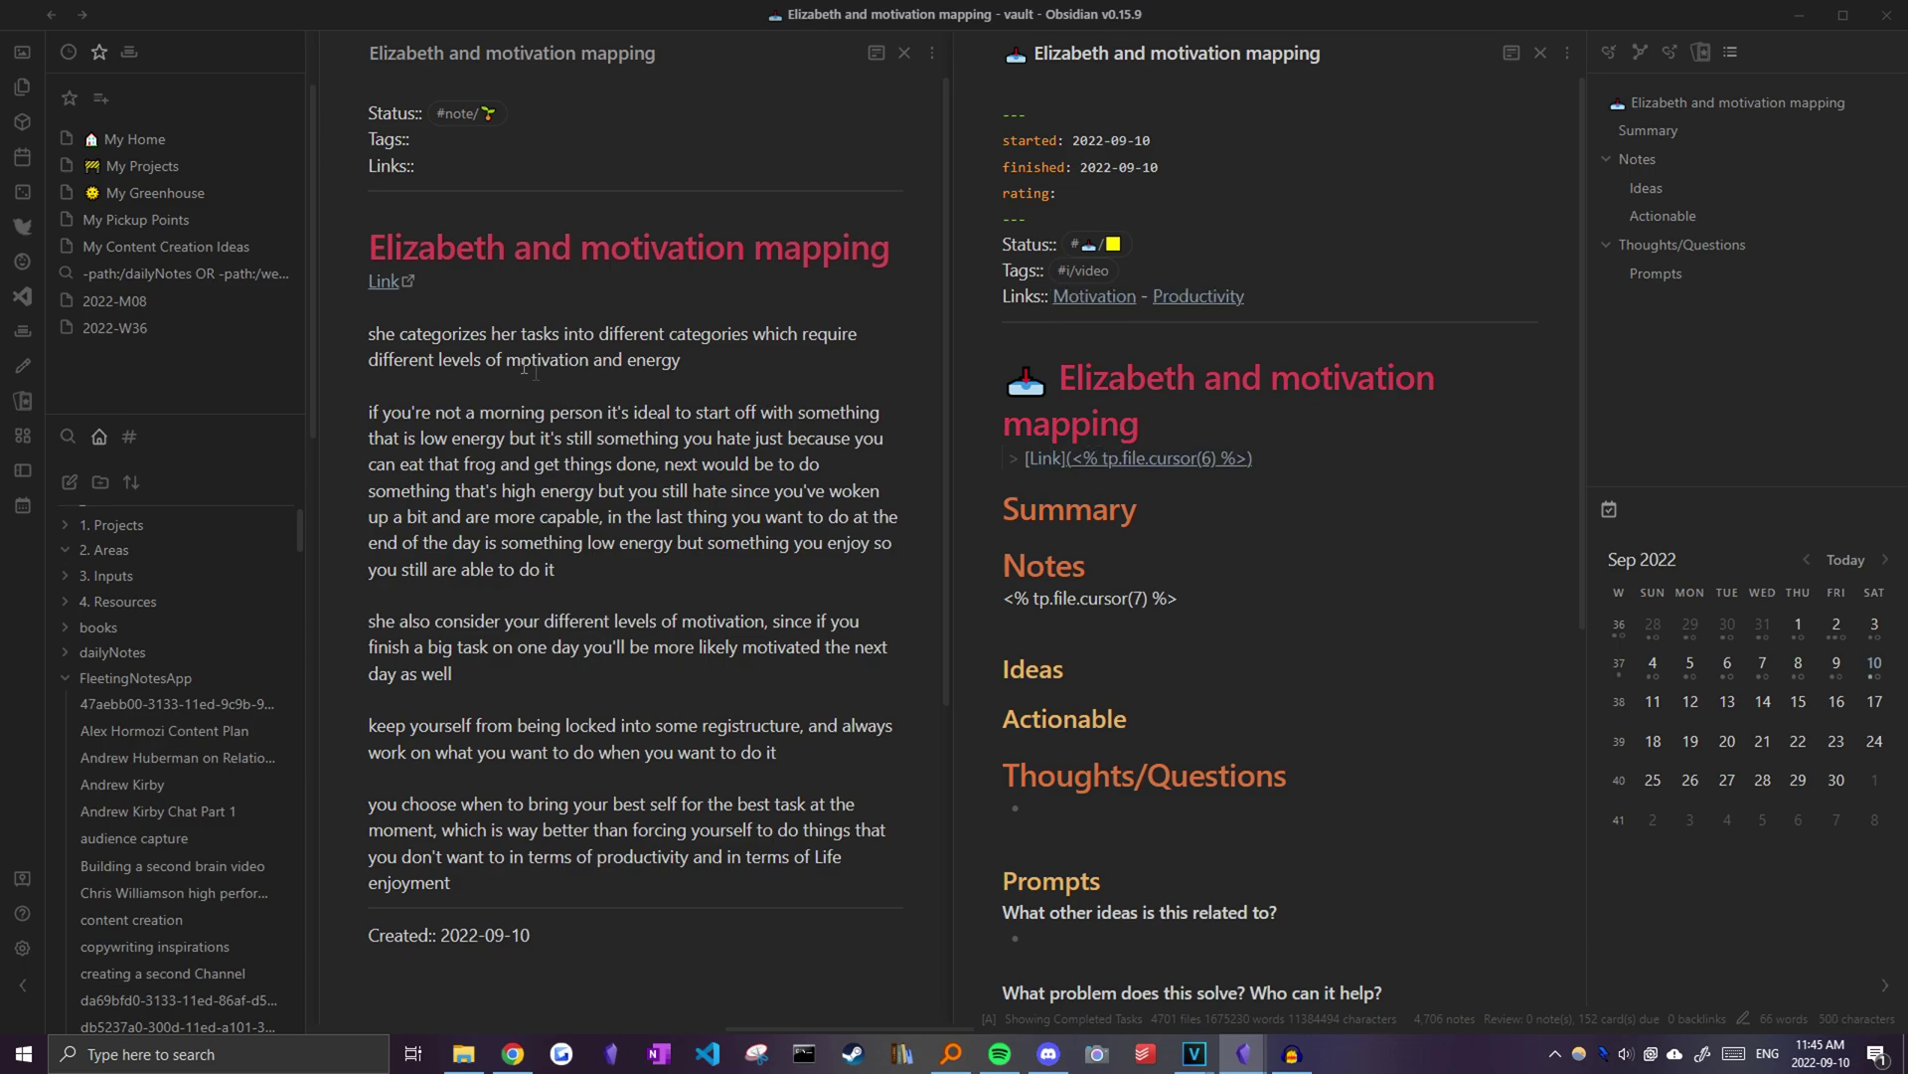
- Move the source link from the seedling note into the input note, replacing its placeholder Link
click(461, 289)
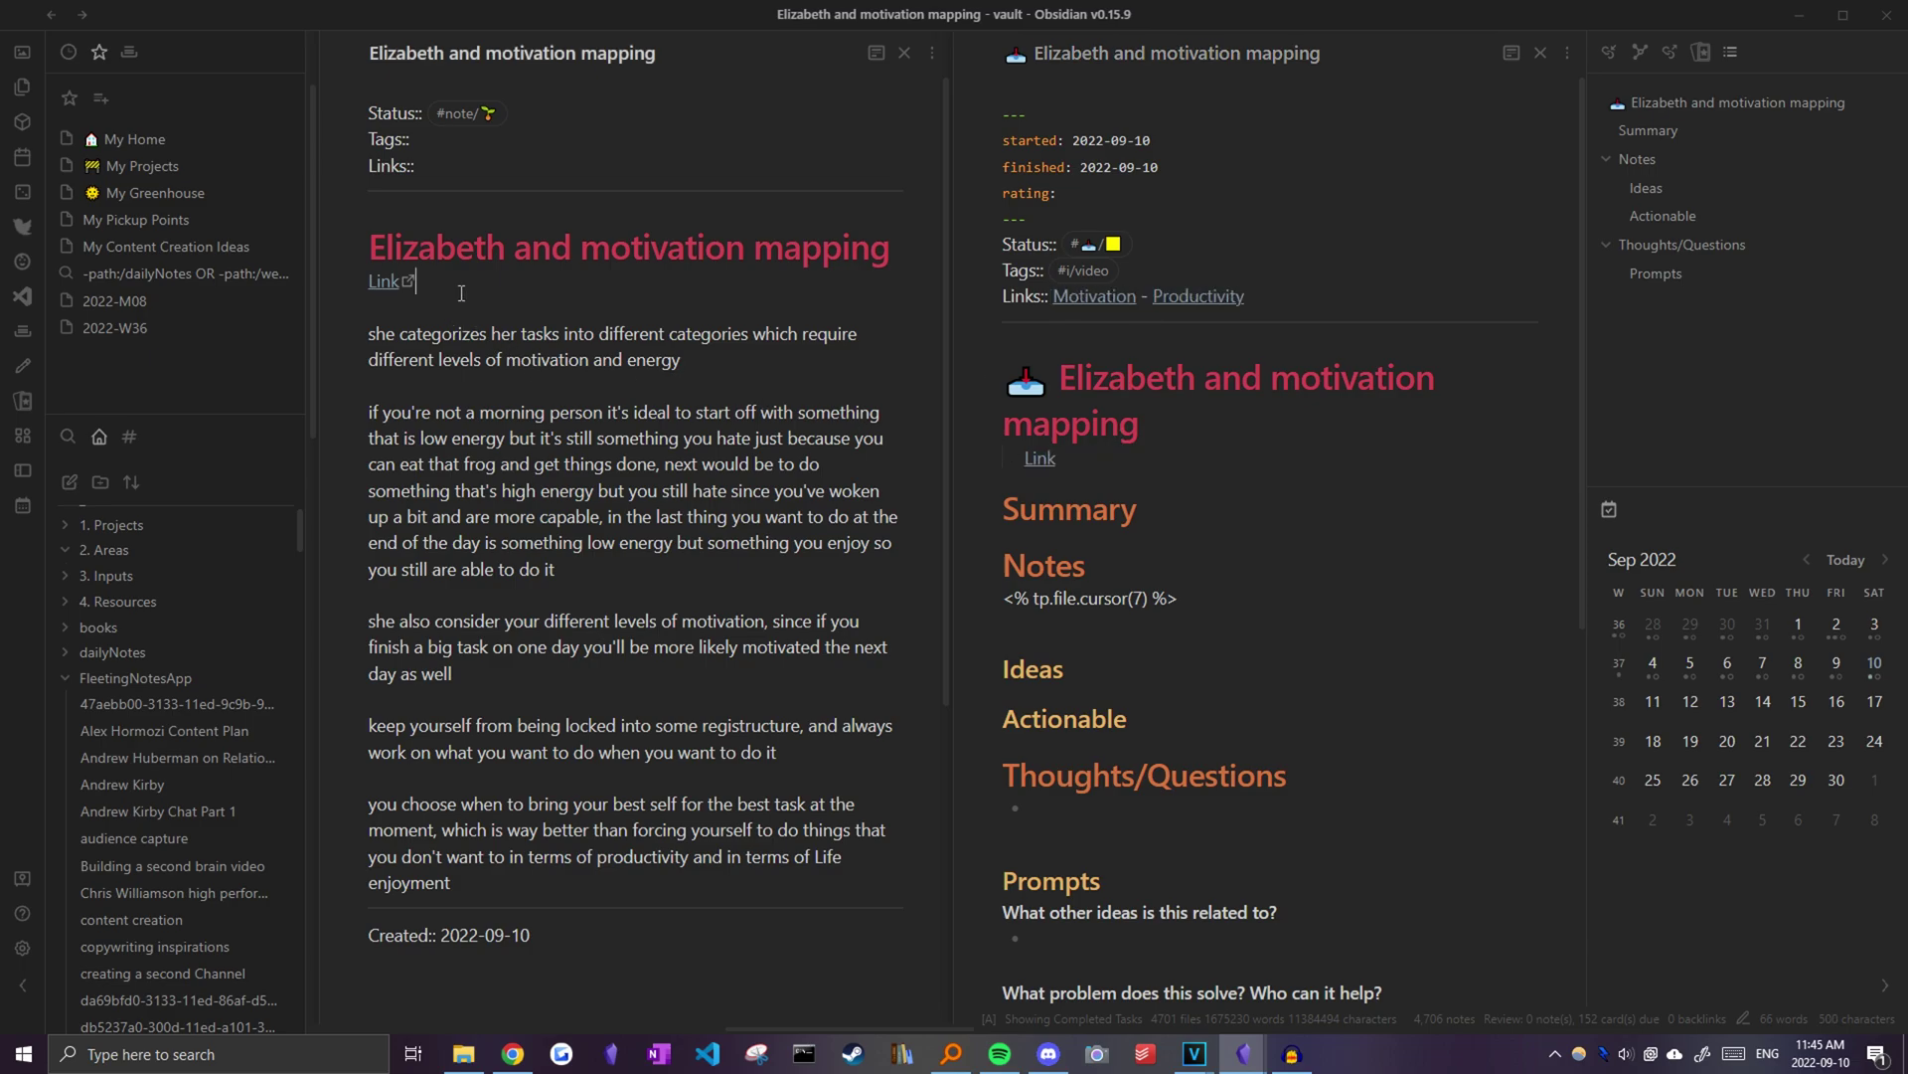
drag(656, 287, 239, 275)
key(ctrl+x)
key(BackSpace)
drag(1197, 460, 865, 466)
drag(1292, 469, 1041, 465)
key(ctrl+v)
- Move the seedling note's body text into the Notes section of the input note
scroll(1042, 465, down, 1)
drag(524, 868, 317, 320)
key(ctrl+x)
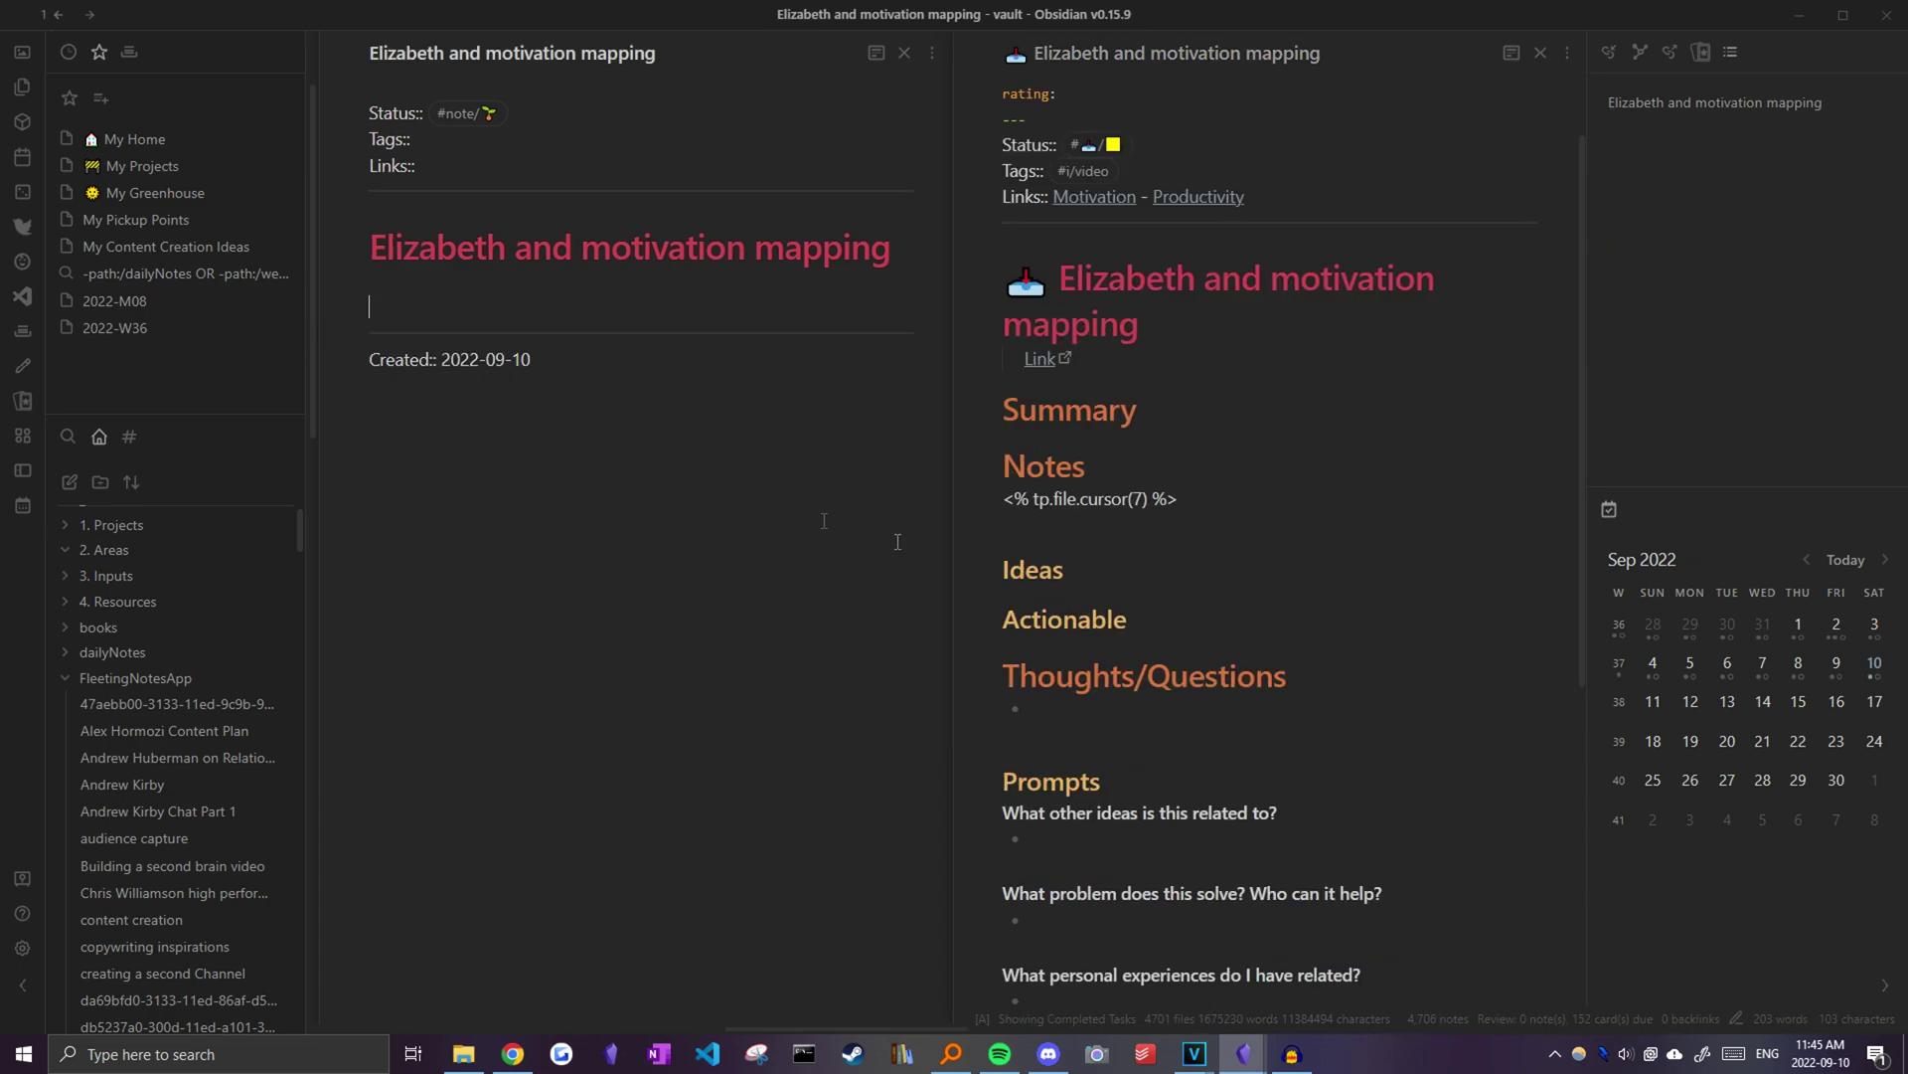
key(alt+Tab)
key(ctrl+v)
- Examine the input note's Ideas, Actionable, Thoughts/Questions and Prompts sections below the moved text
click(1065, 452)
scroll(1185, 454, down, 5)
scroll(1186, 455, down, 2)
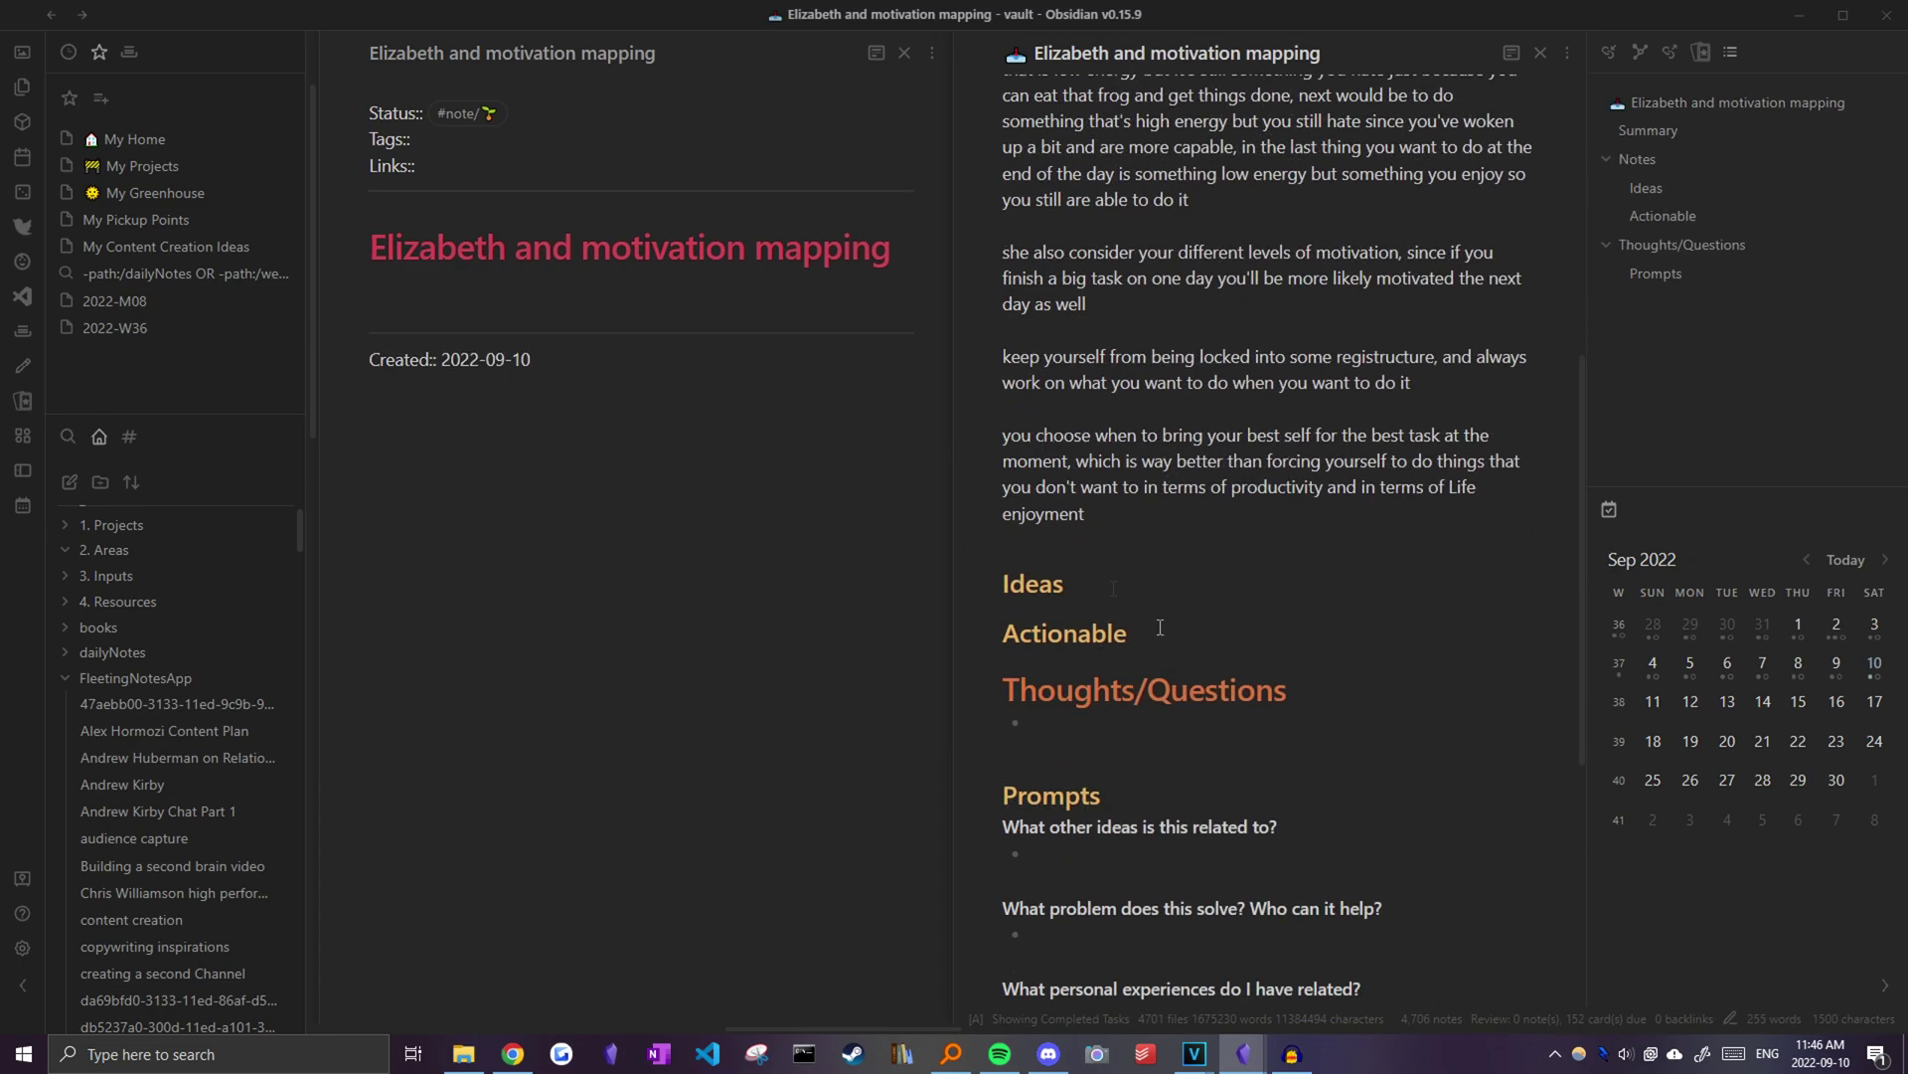
drag(1121, 539, 1406, 843)
scroll(1391, 835, down, 5)
scroll(1297, 678, up, 2)
scroll(1298, 679, up, 4)
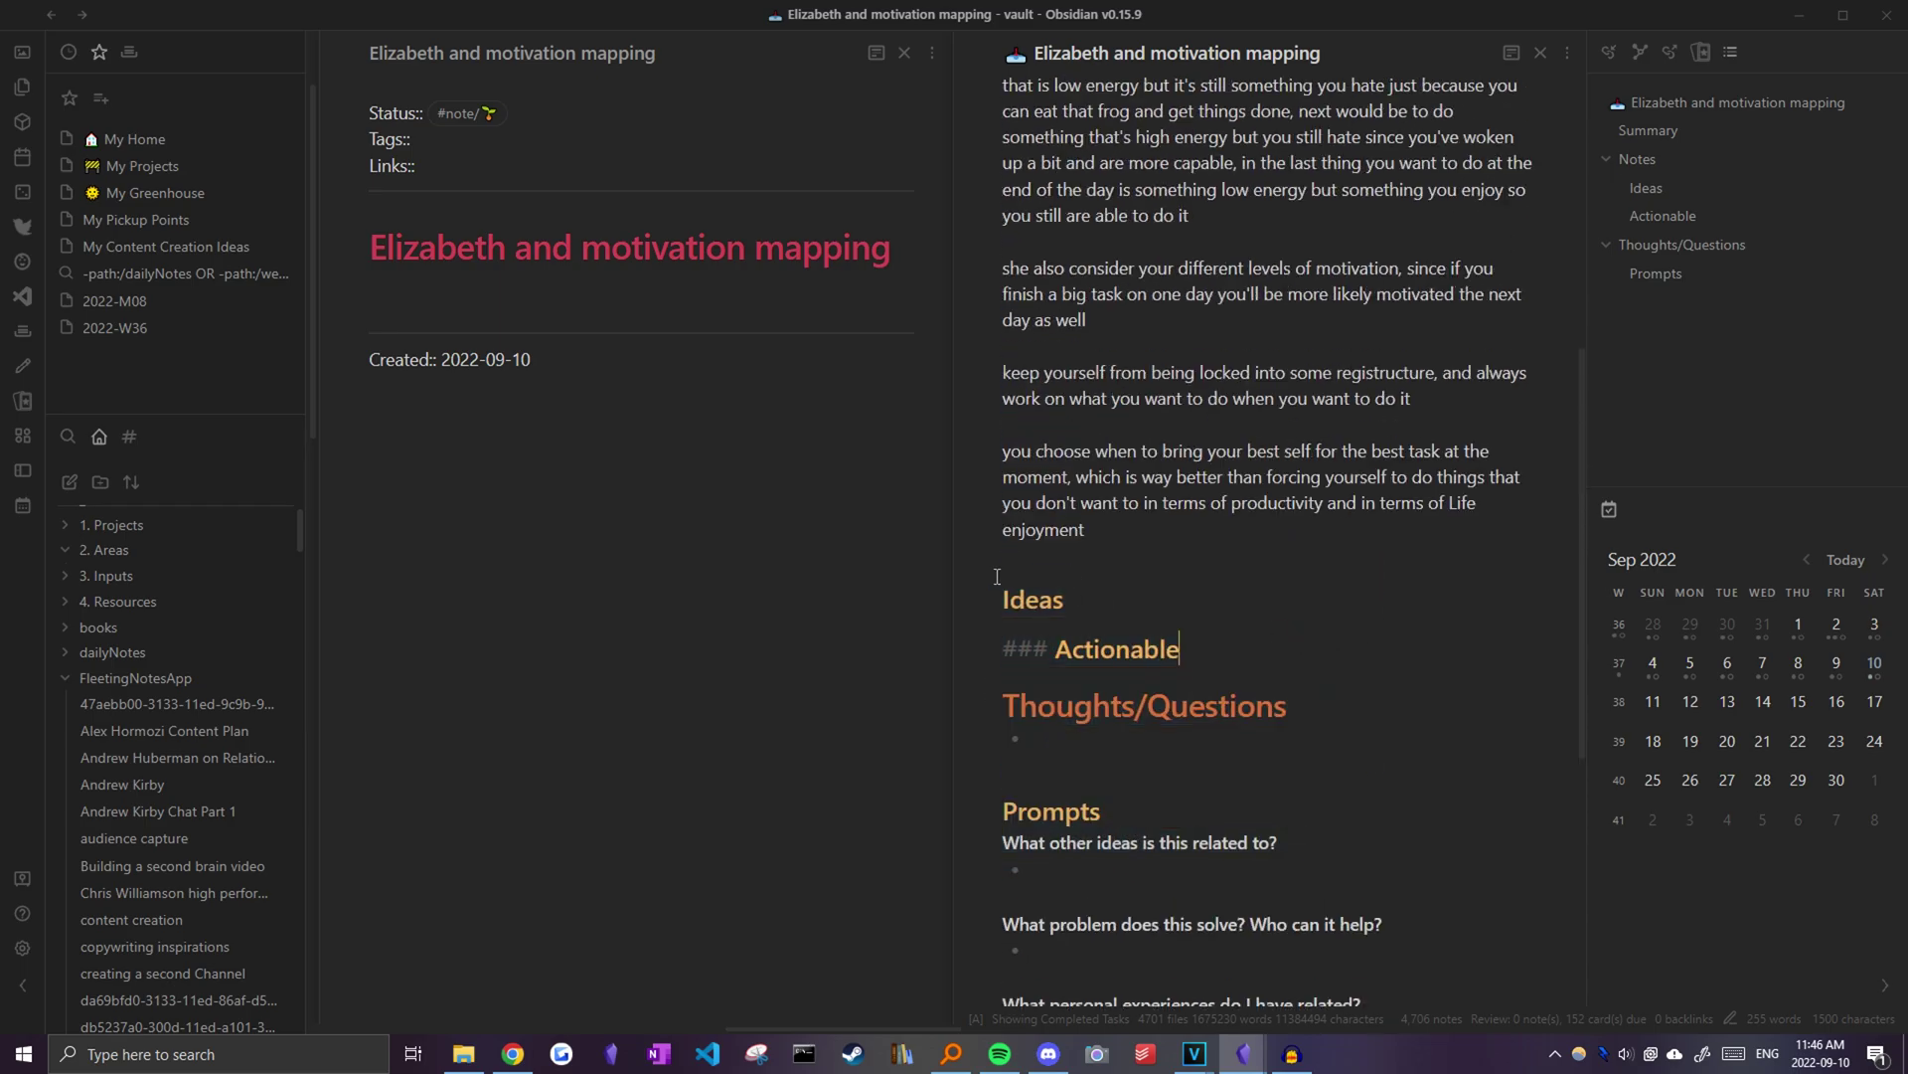
scroll(1013, 482, up, 5)
- Delete the emptied motivation mapping seedling note and close the processed input note
click(703, 411)
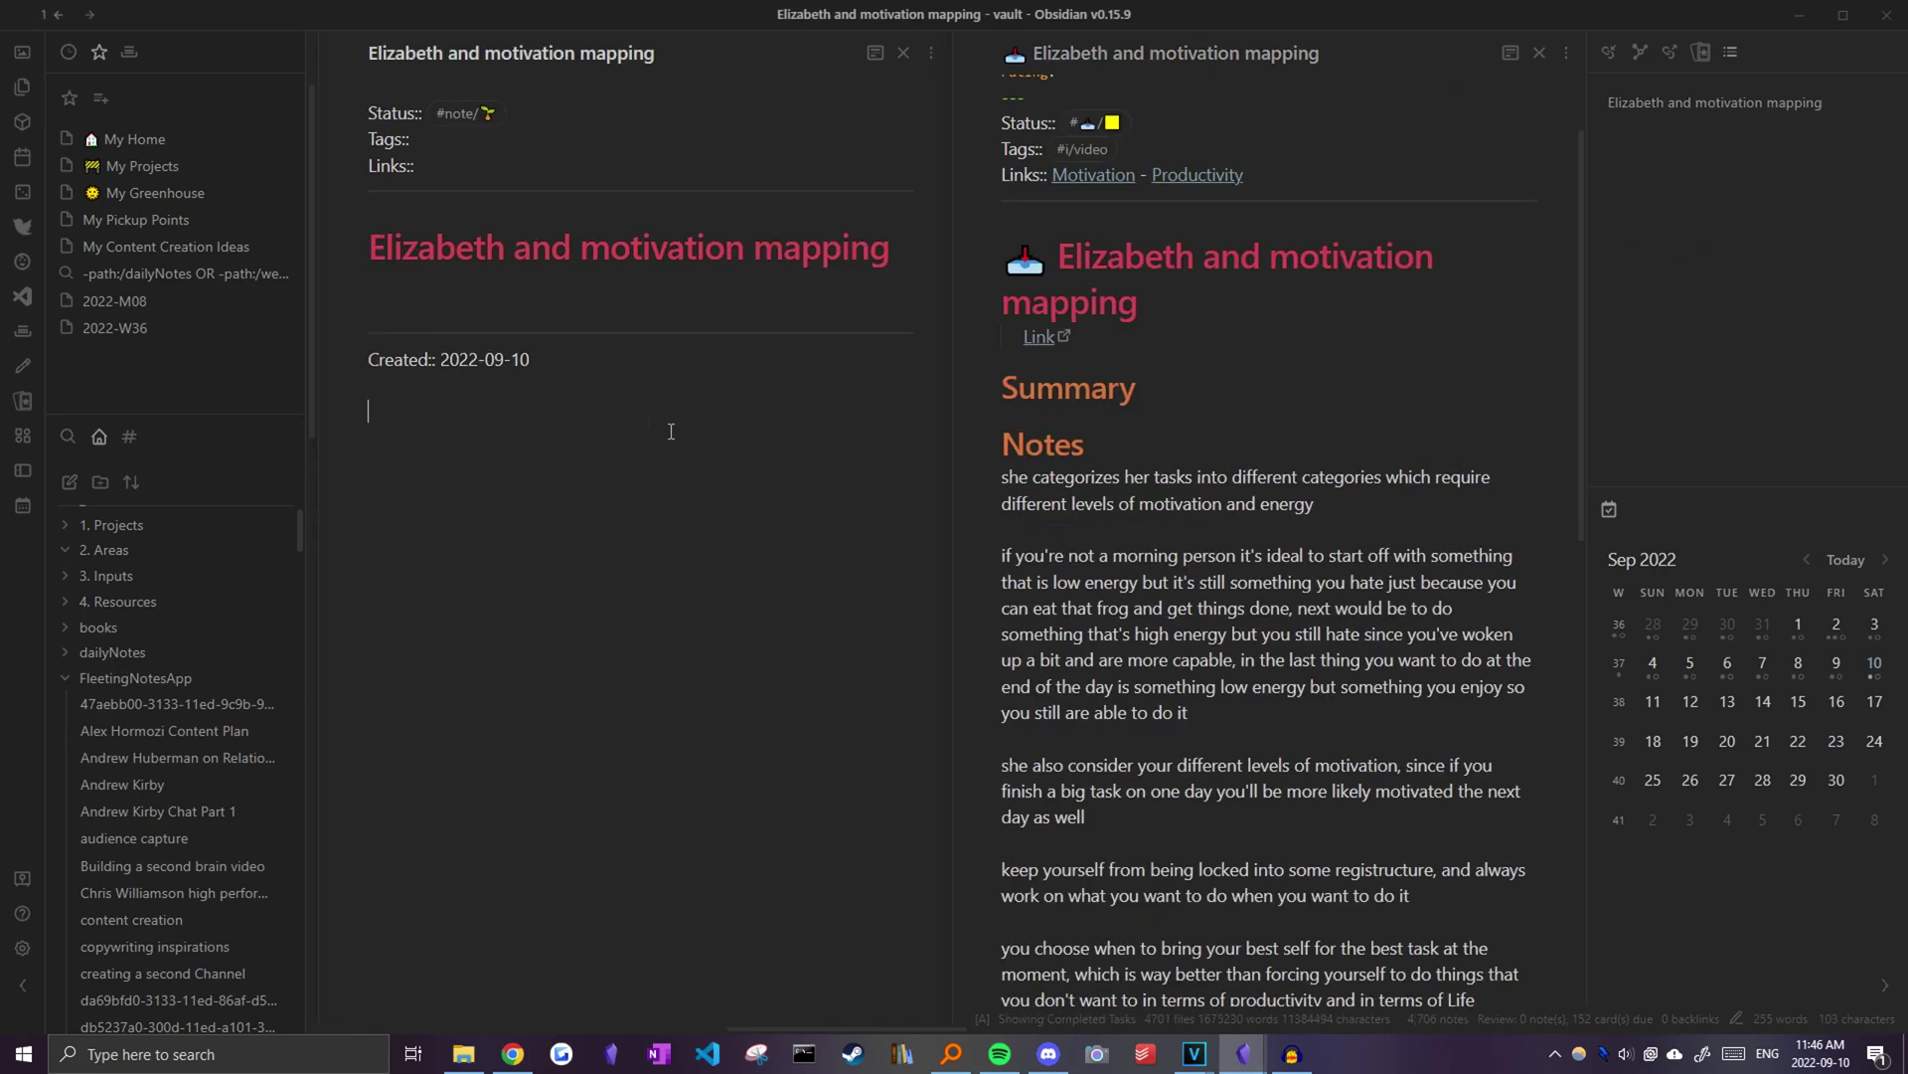
key(ctrl+alt+Left)
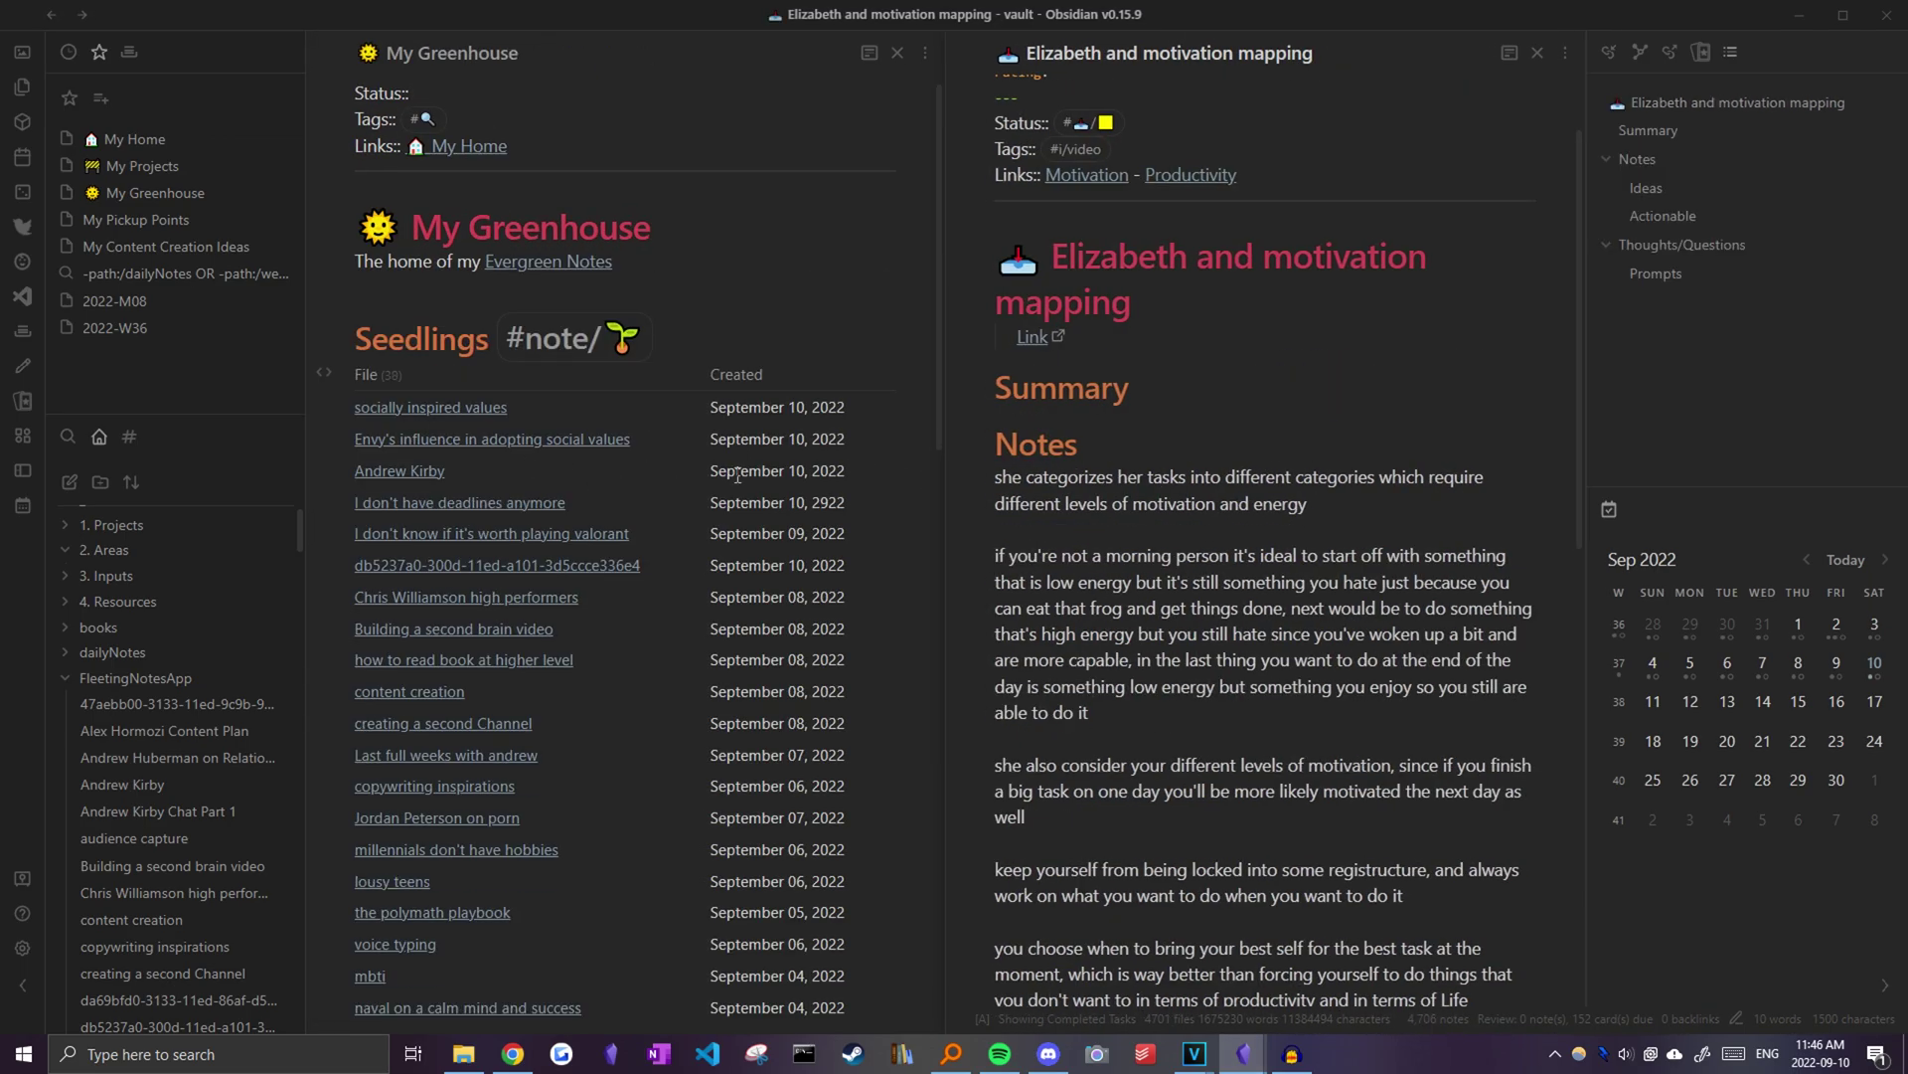
click(1053, 515)
key(ctrl+w)
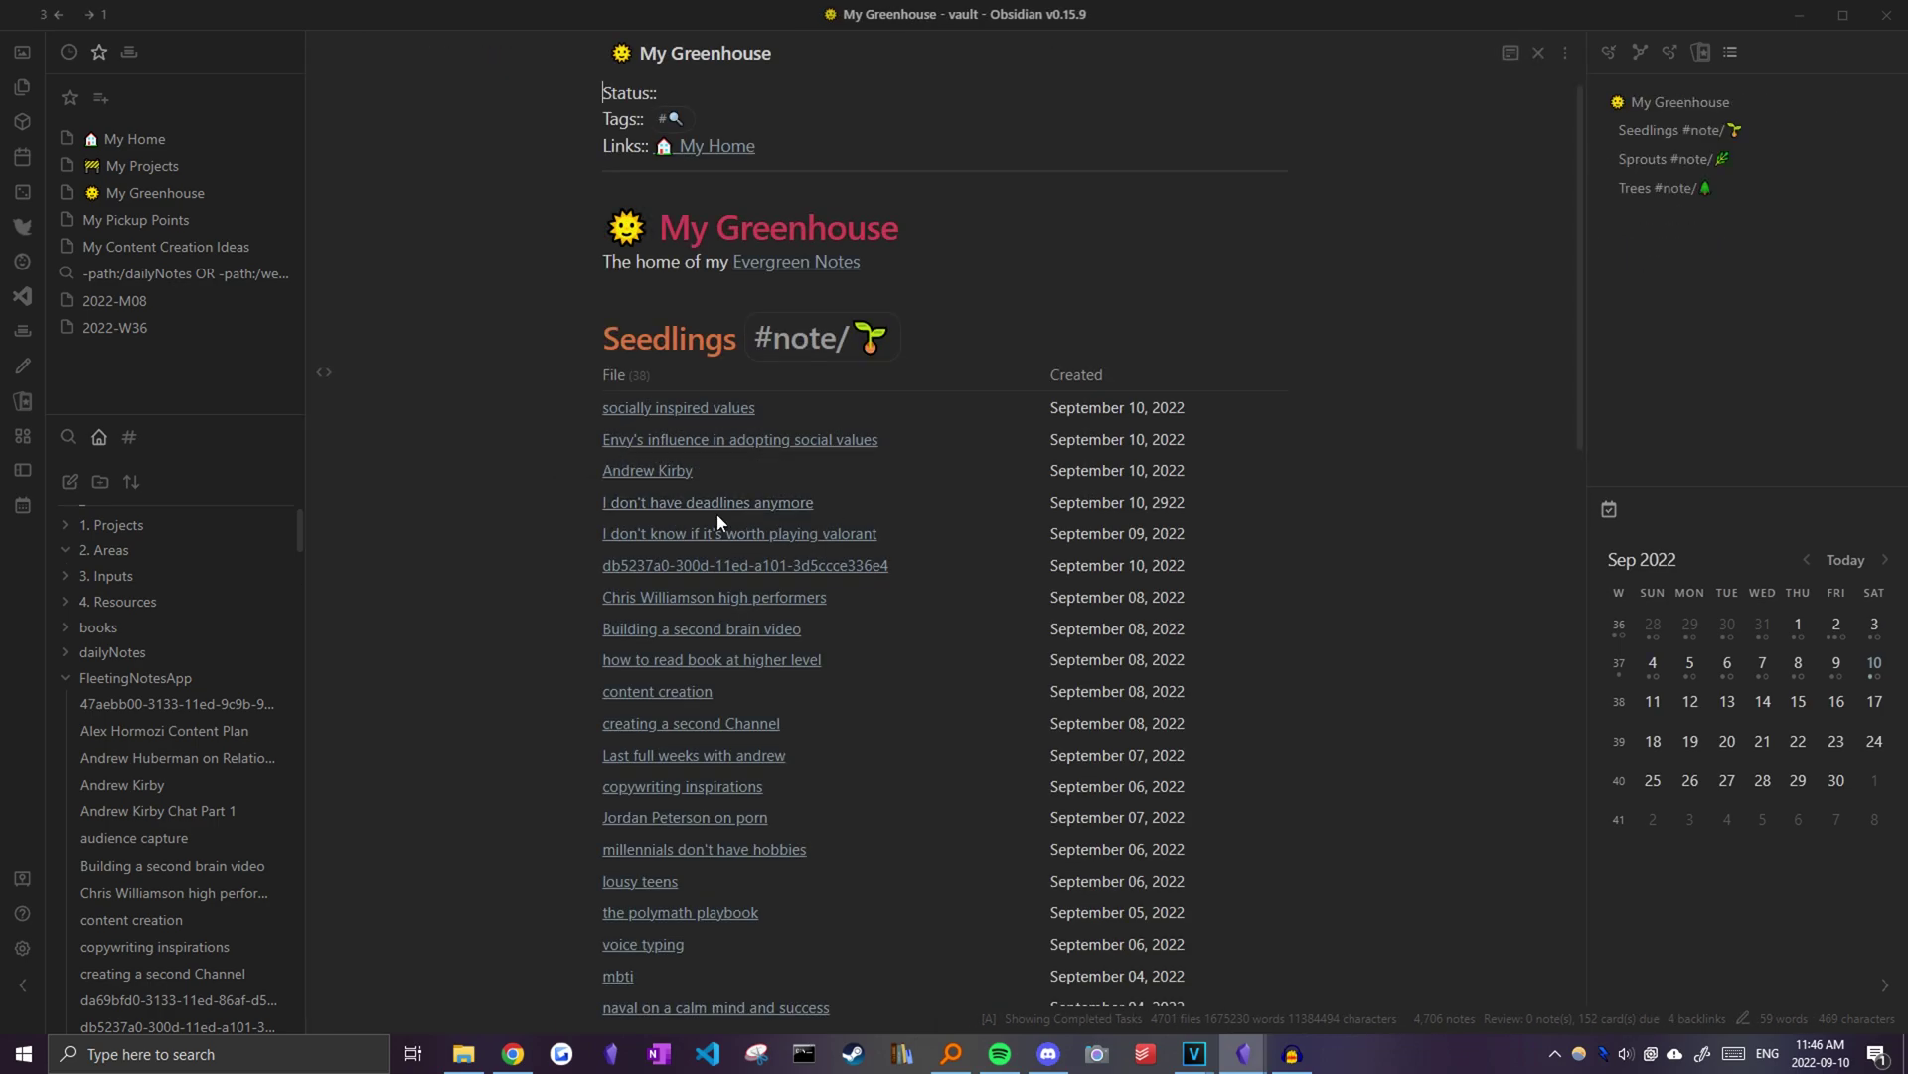
- Open the "I don't have deadlines anymore" seedling and create a thought note from its title
ctrl+click(637, 503)
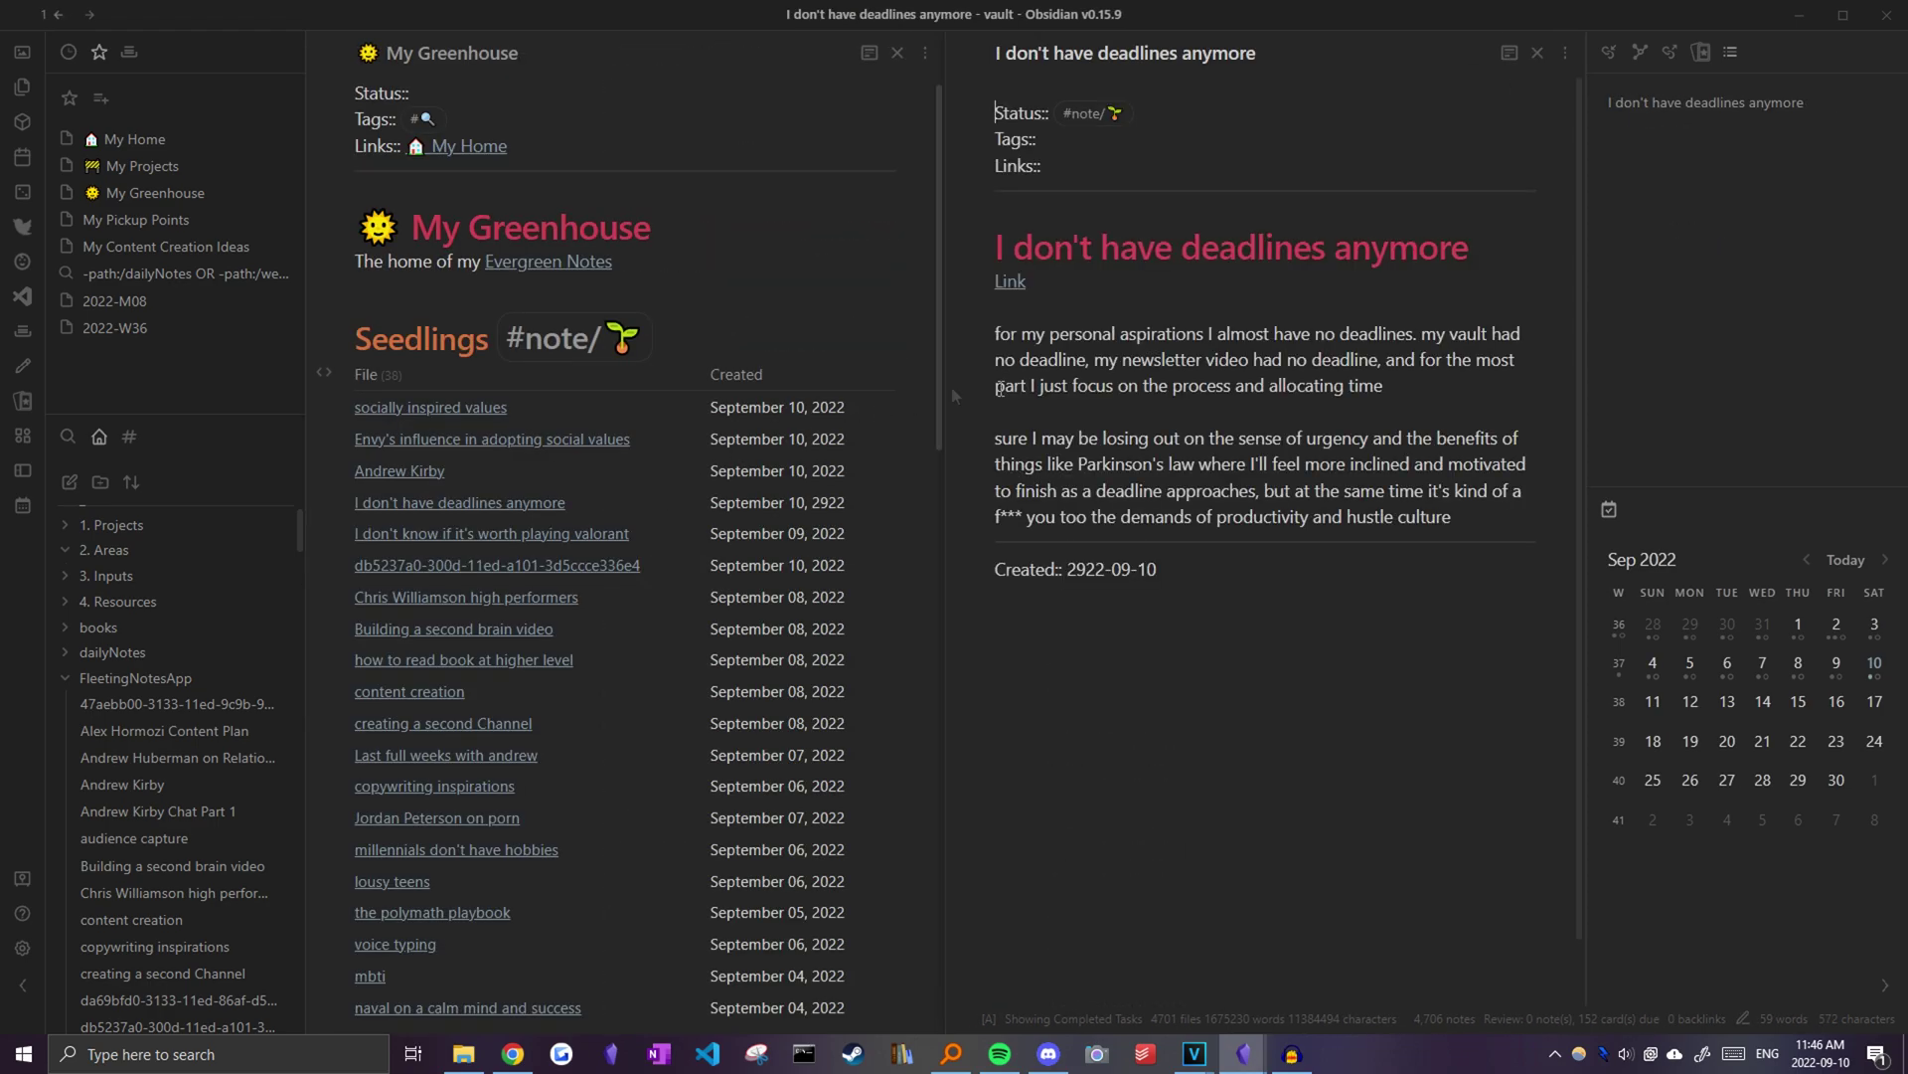
key(ctrl+a)
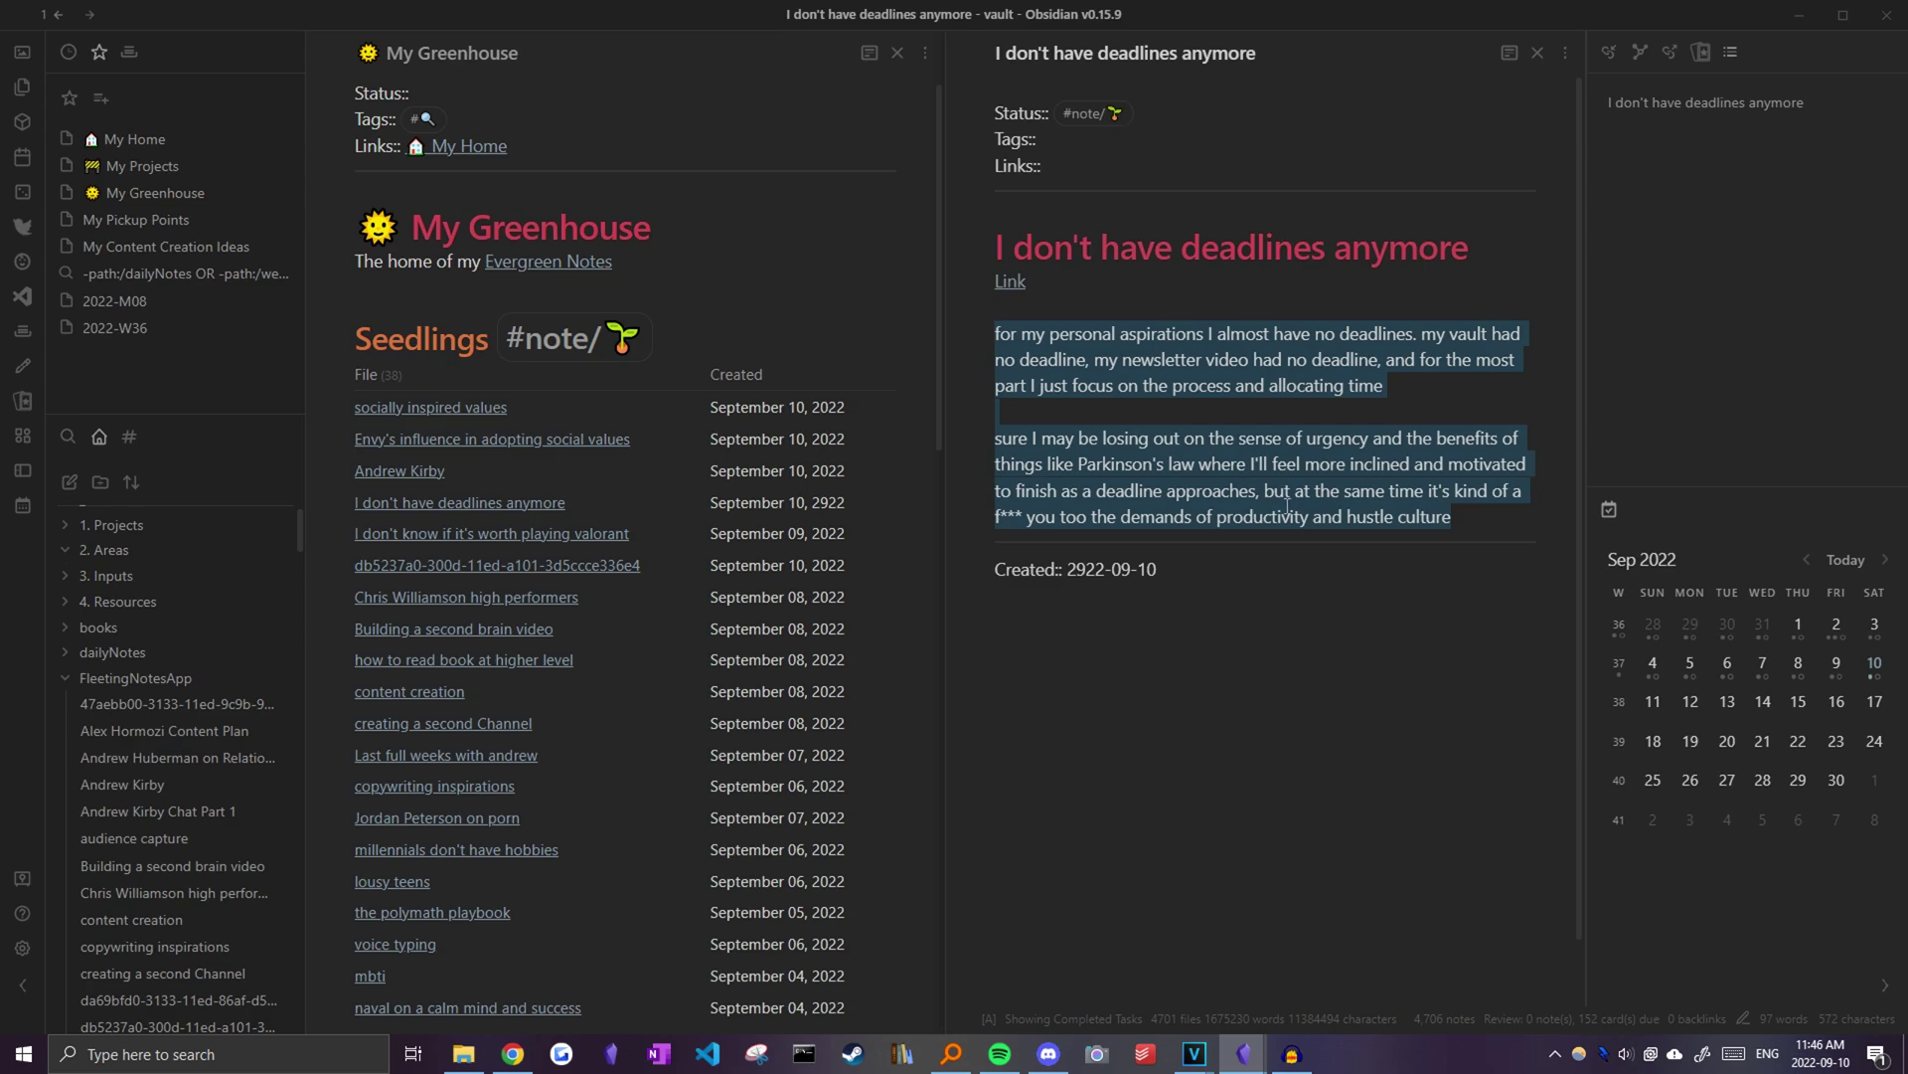
key(BackSpace)
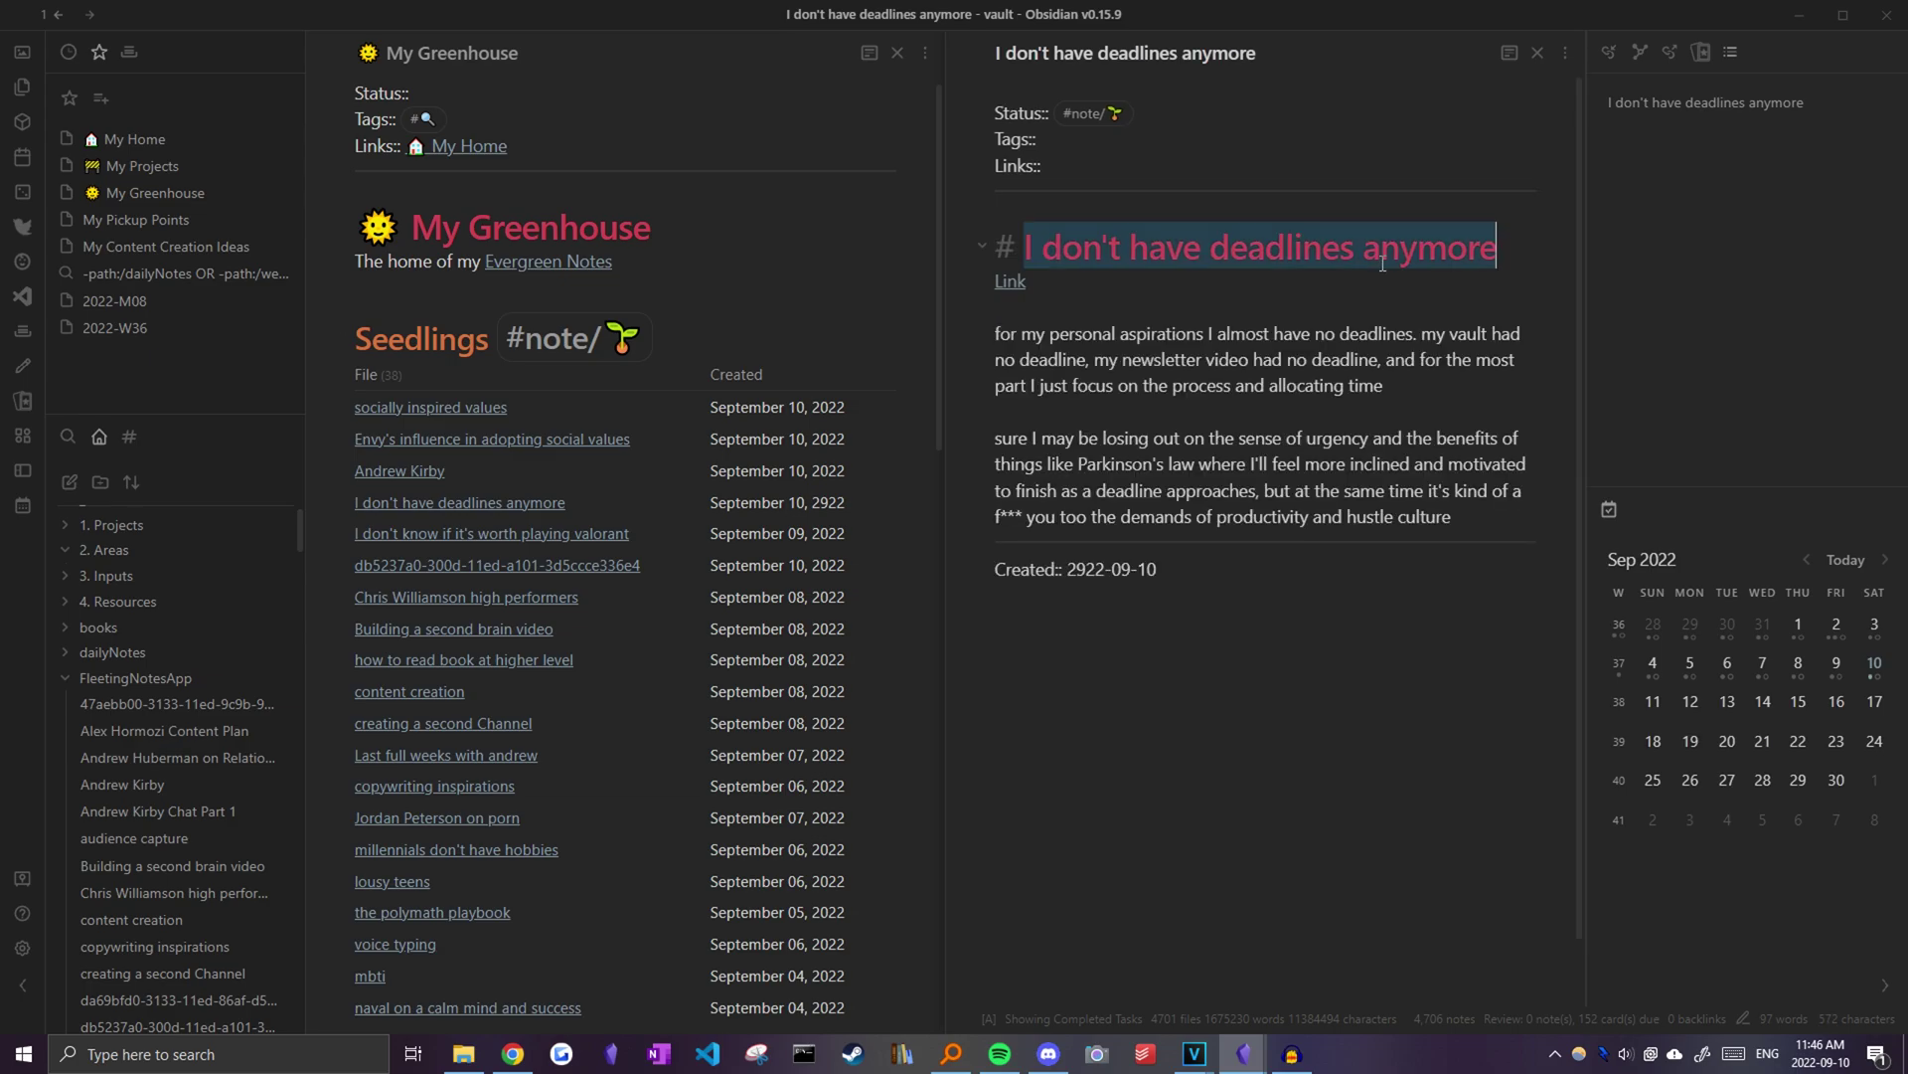
key(ctrl+p)
text(though)
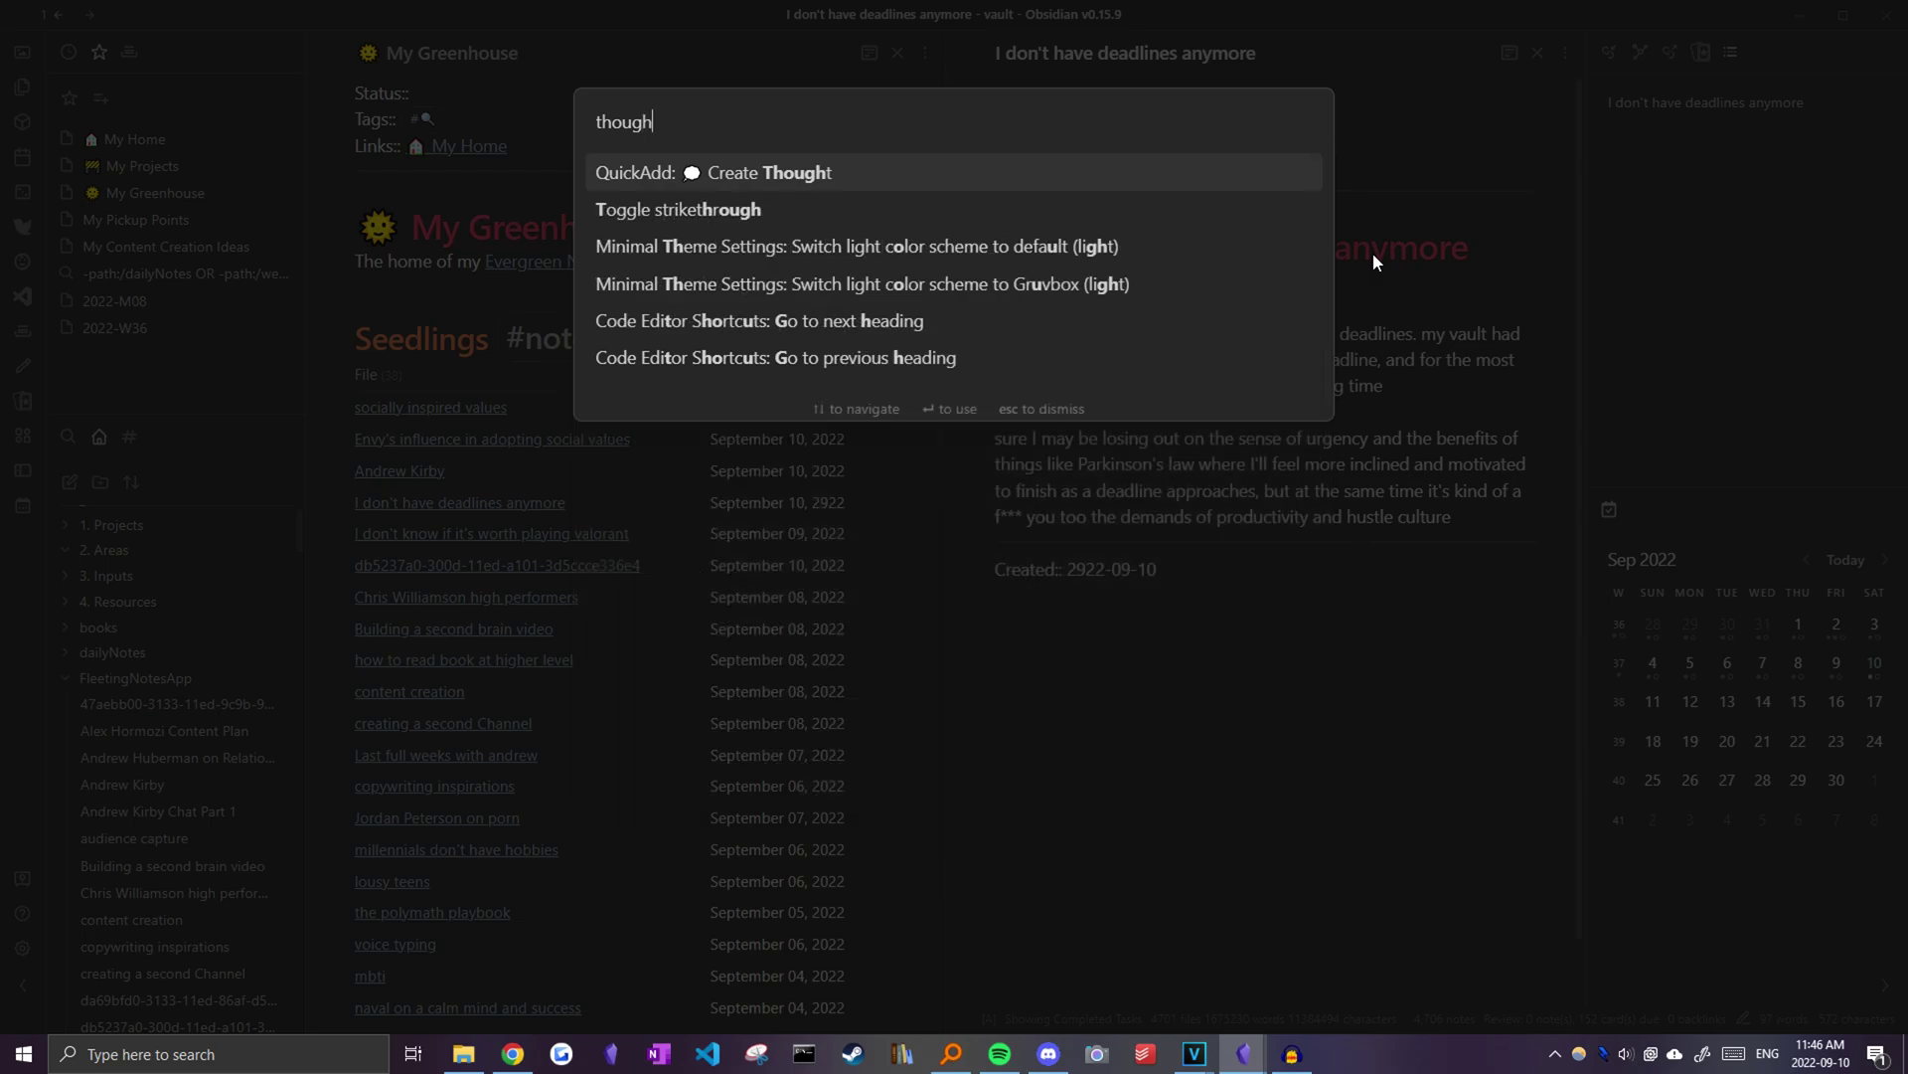
click(1091, 159)
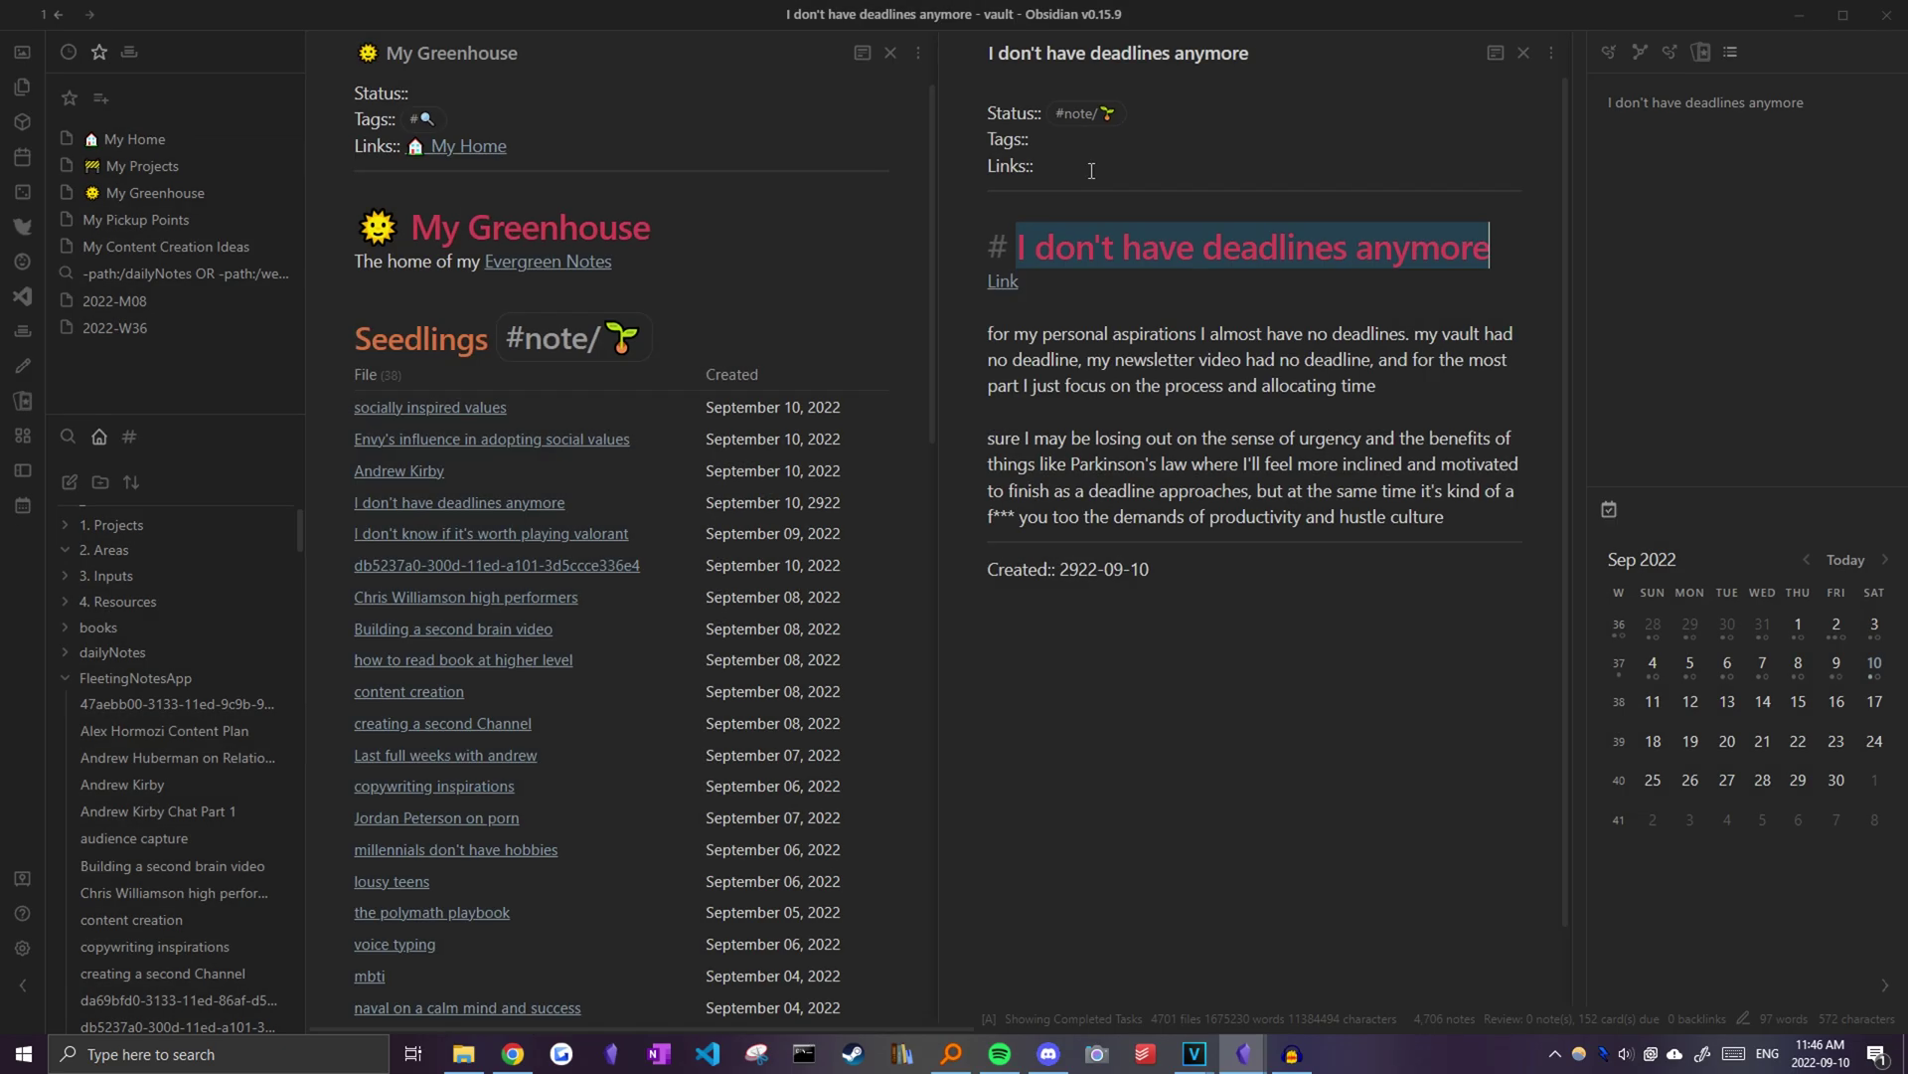
- Cut the body text out of the original "I don't have deadlines anymore" seedling
triple_click(804, 239)
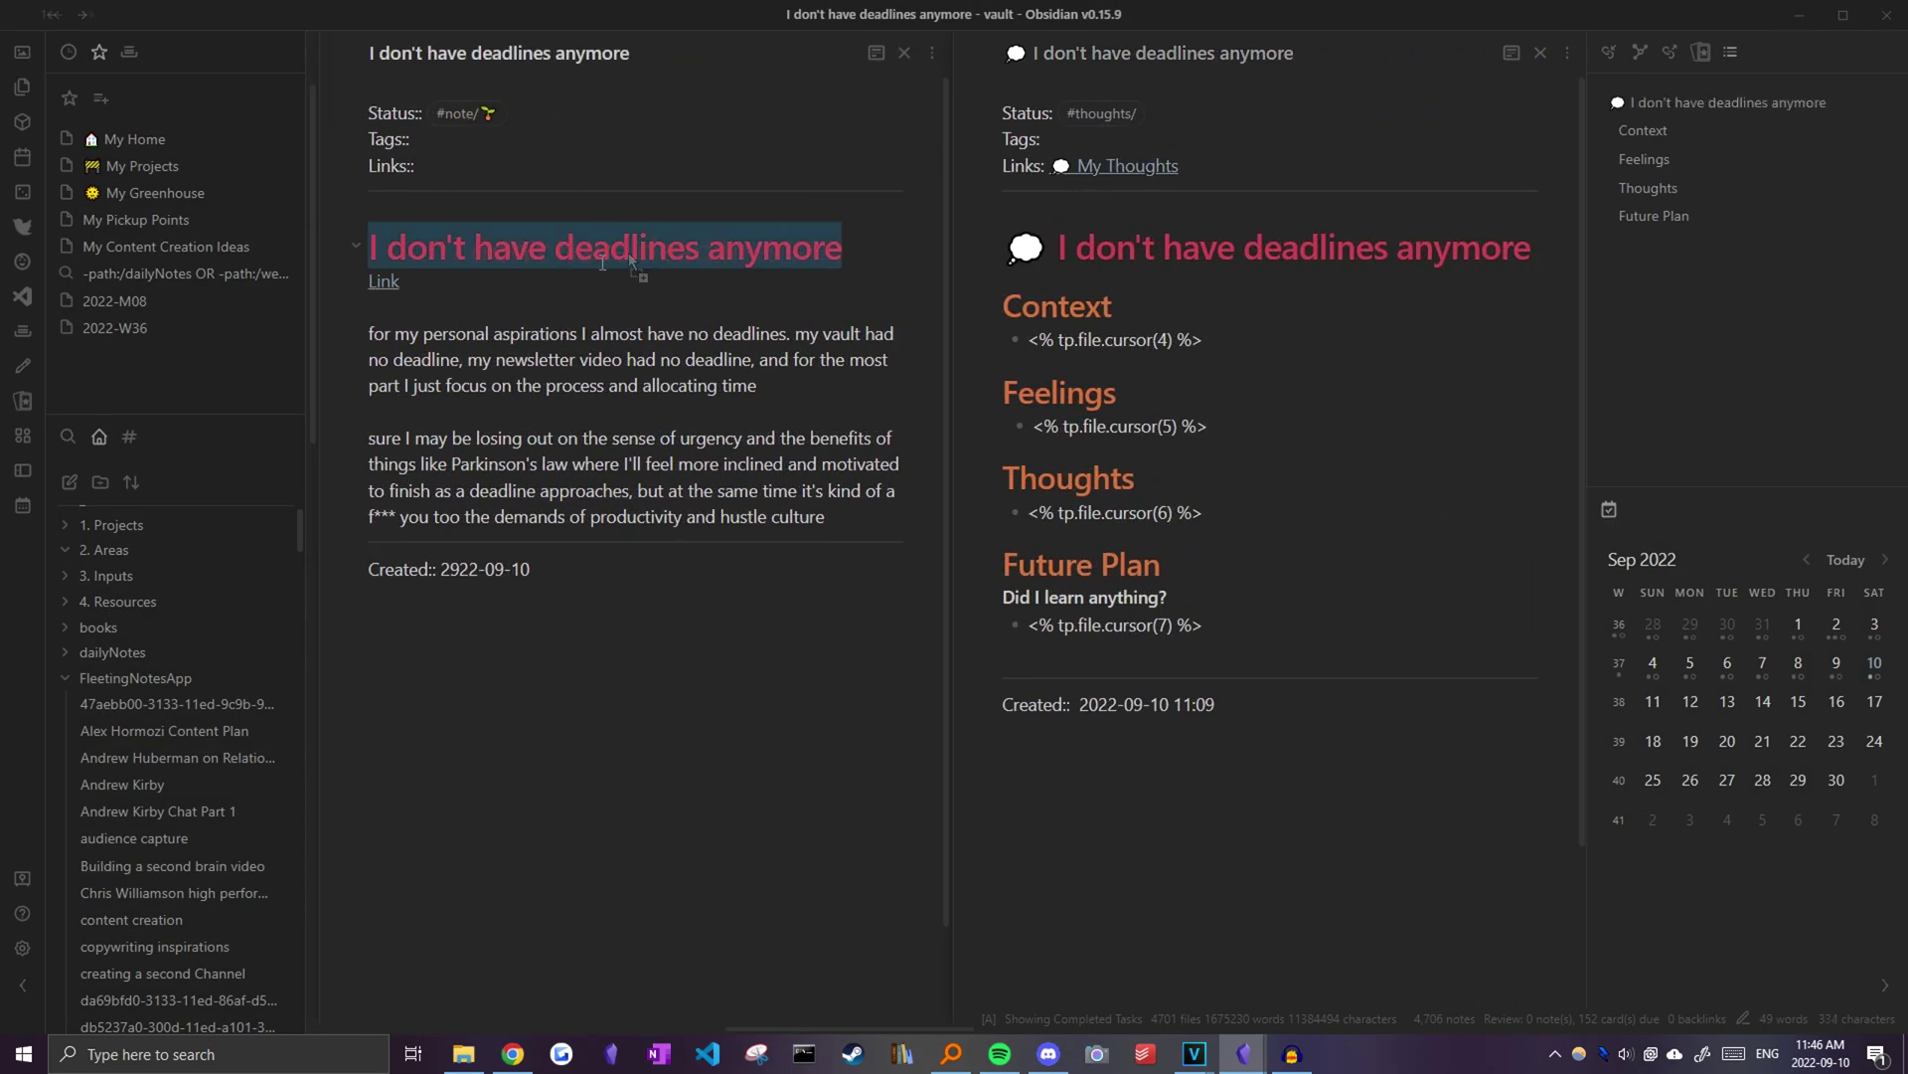
key(BackSpace)
key(ctrl+z)
drag(826, 517, 230, 320)
key(BackSpace)
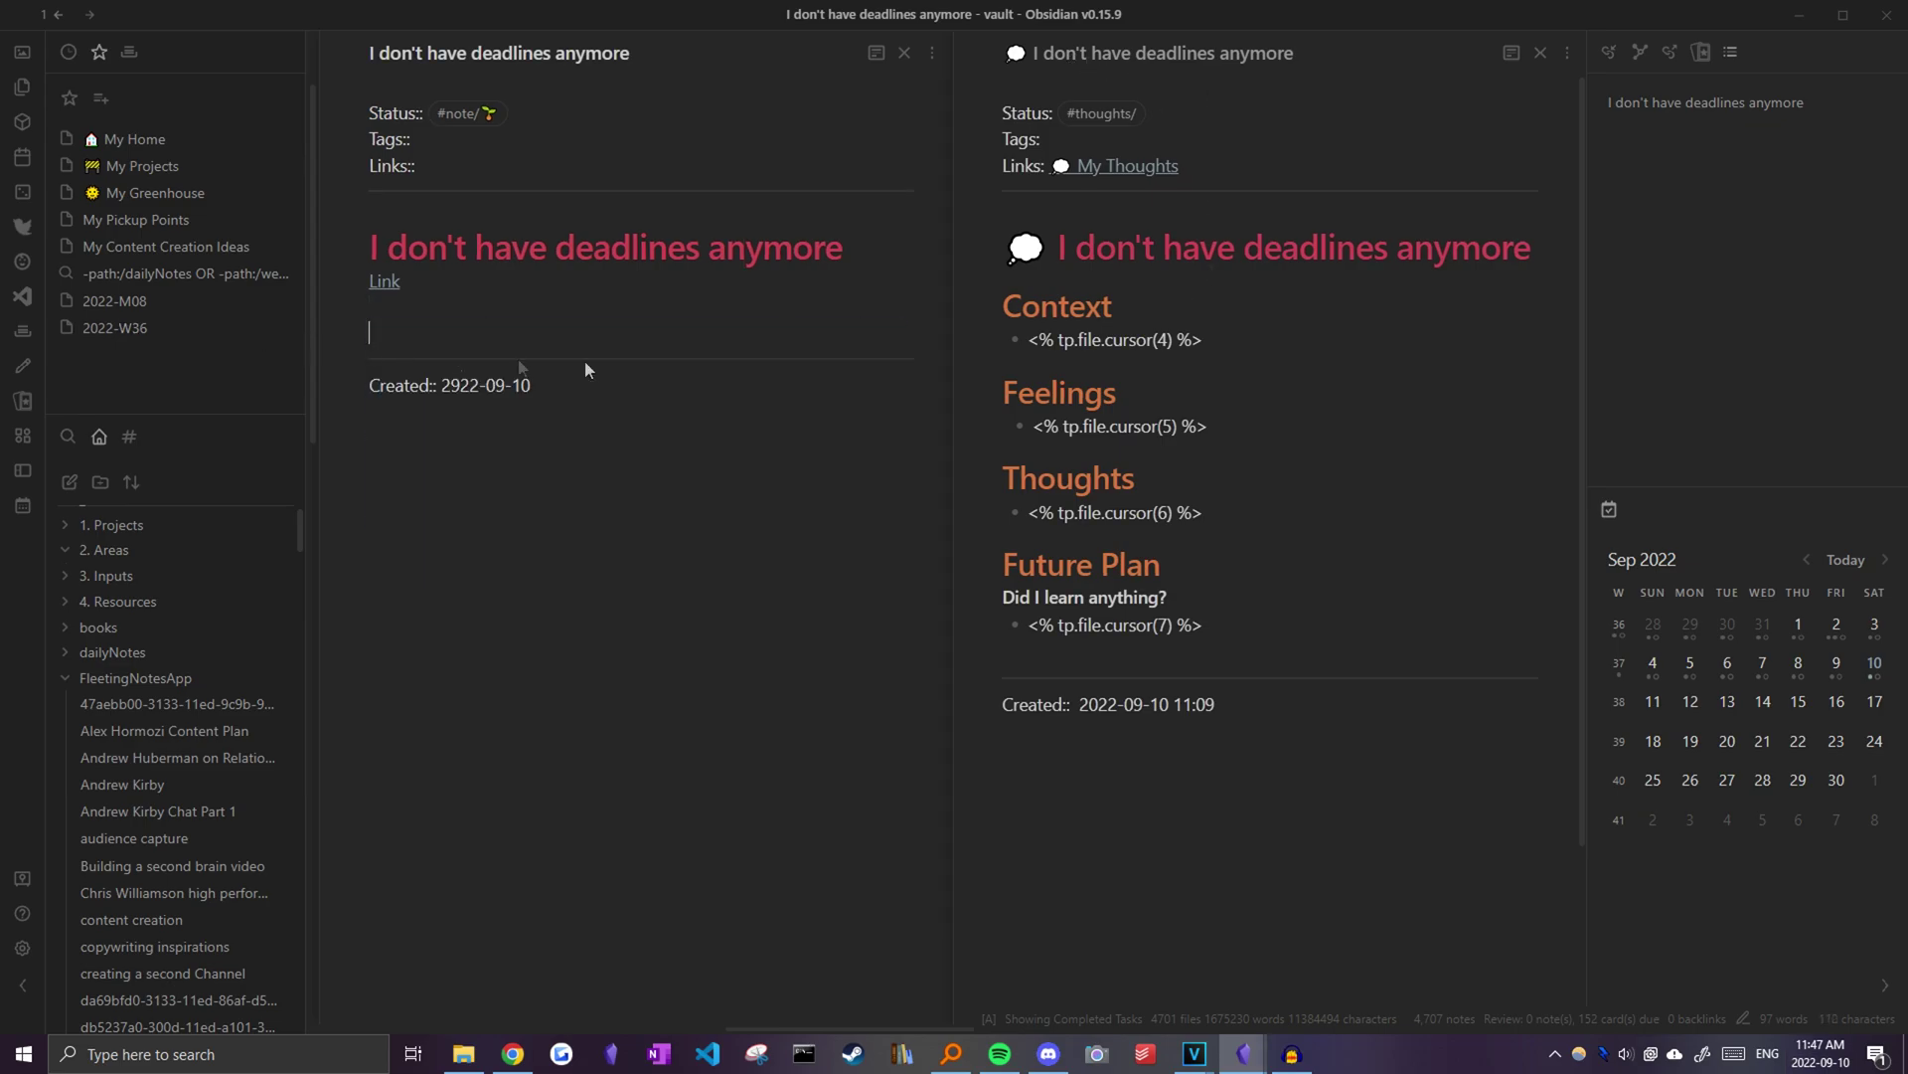
- Set the new thought note's status tag to #thoughts/reflections
click(1132, 296)
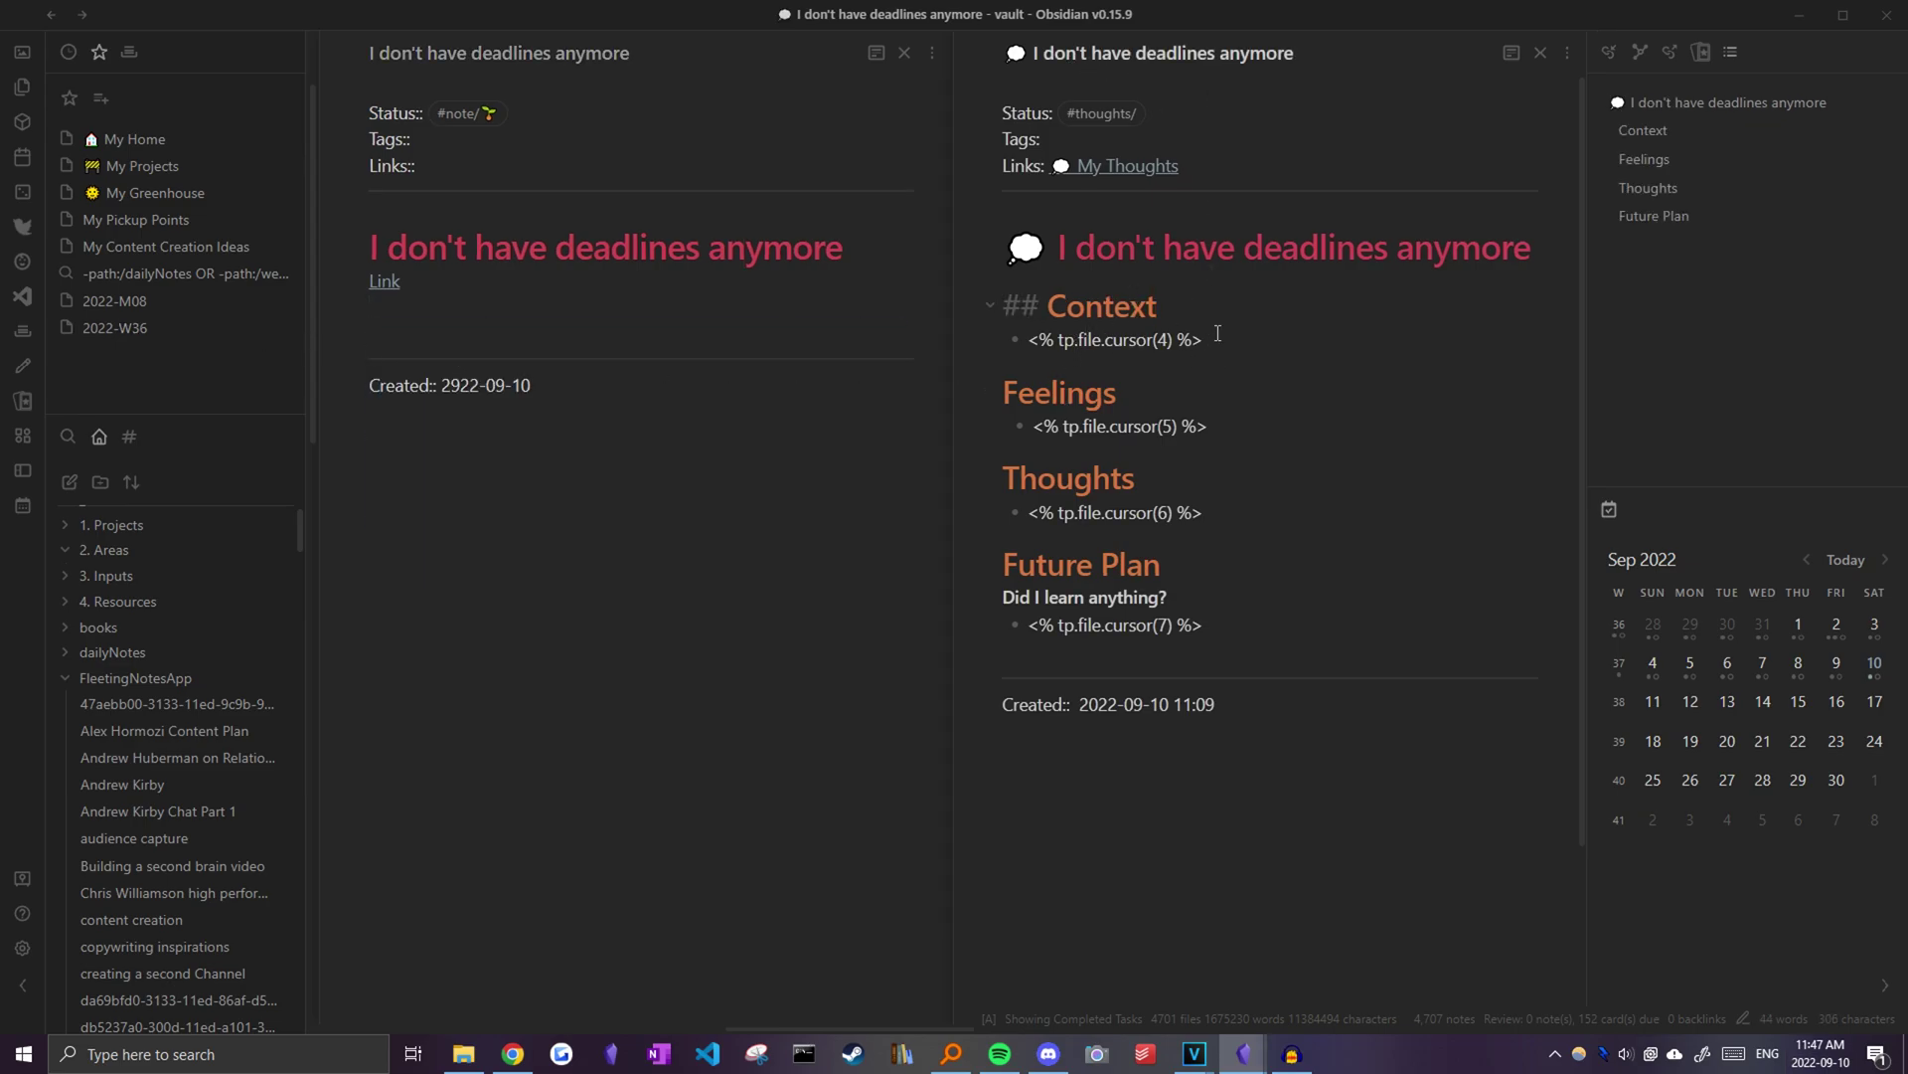
click(1247, 119)
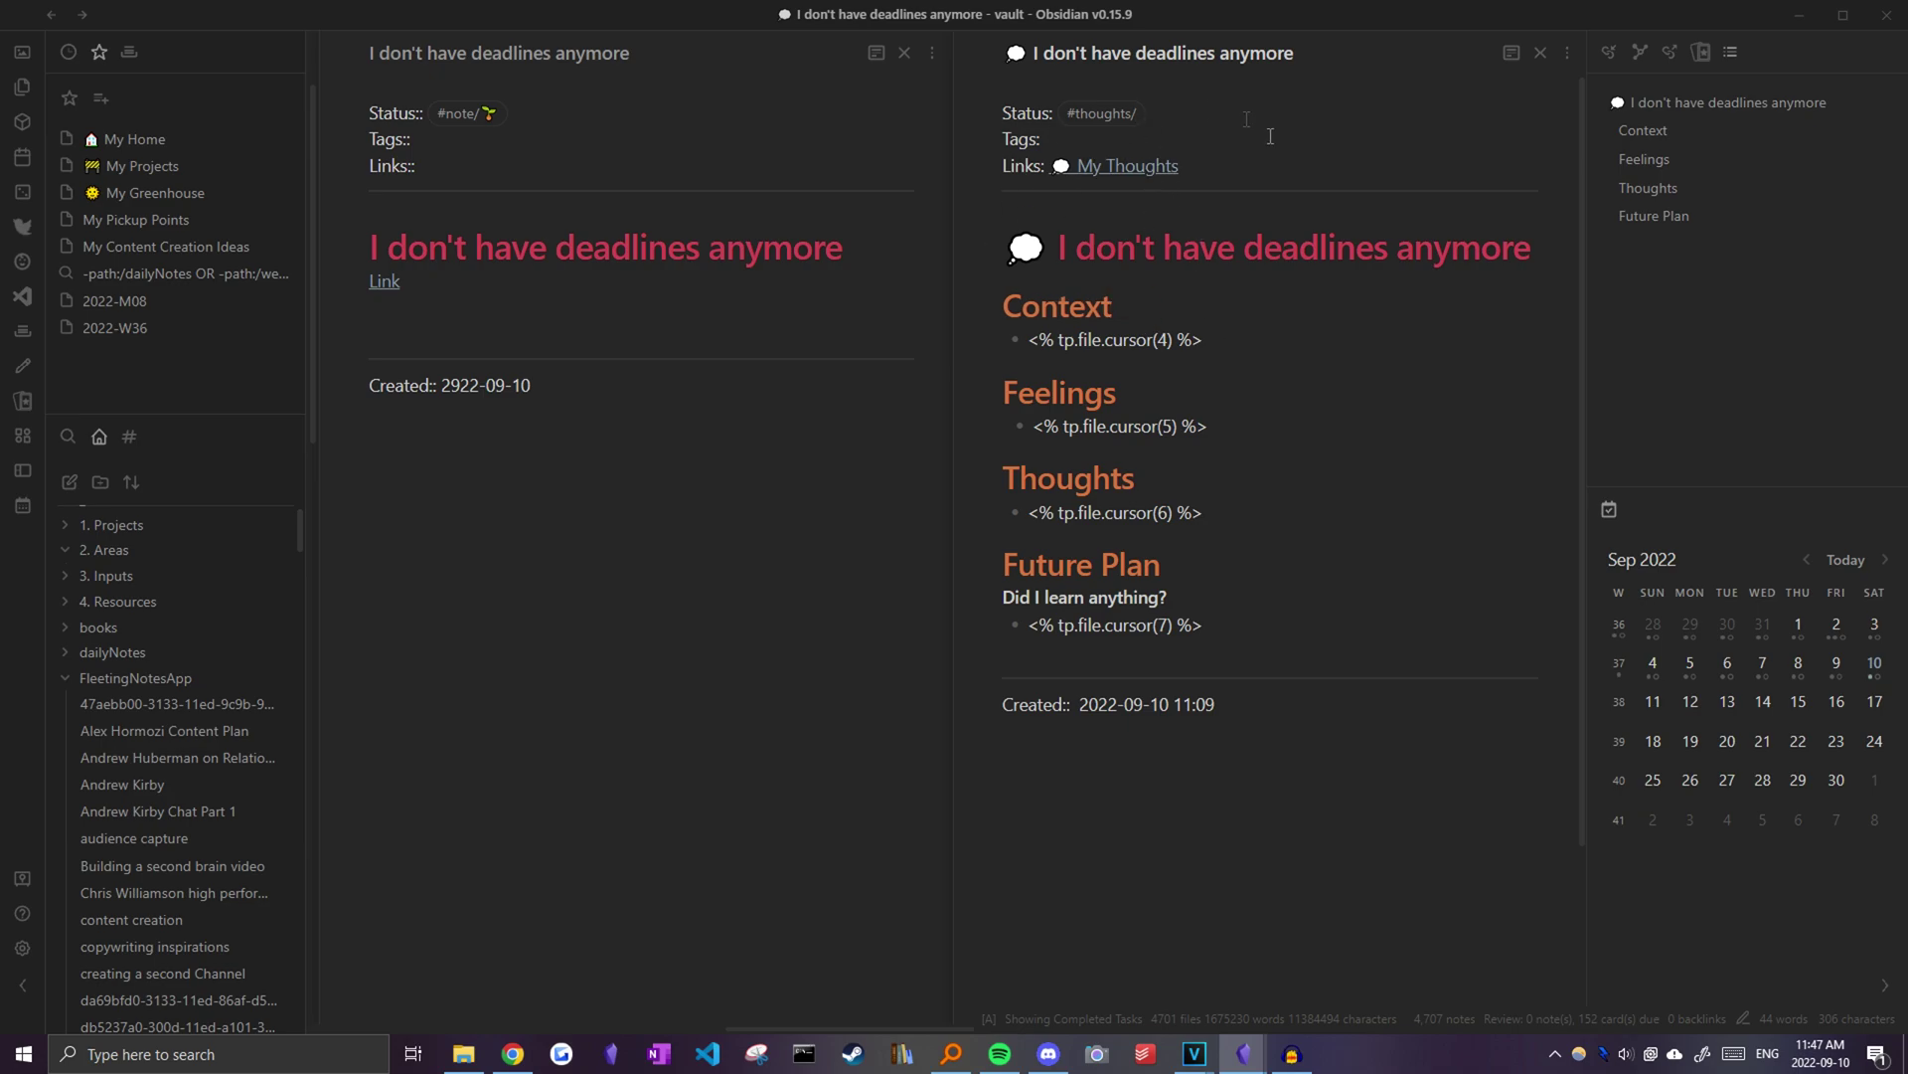
text(reflections)
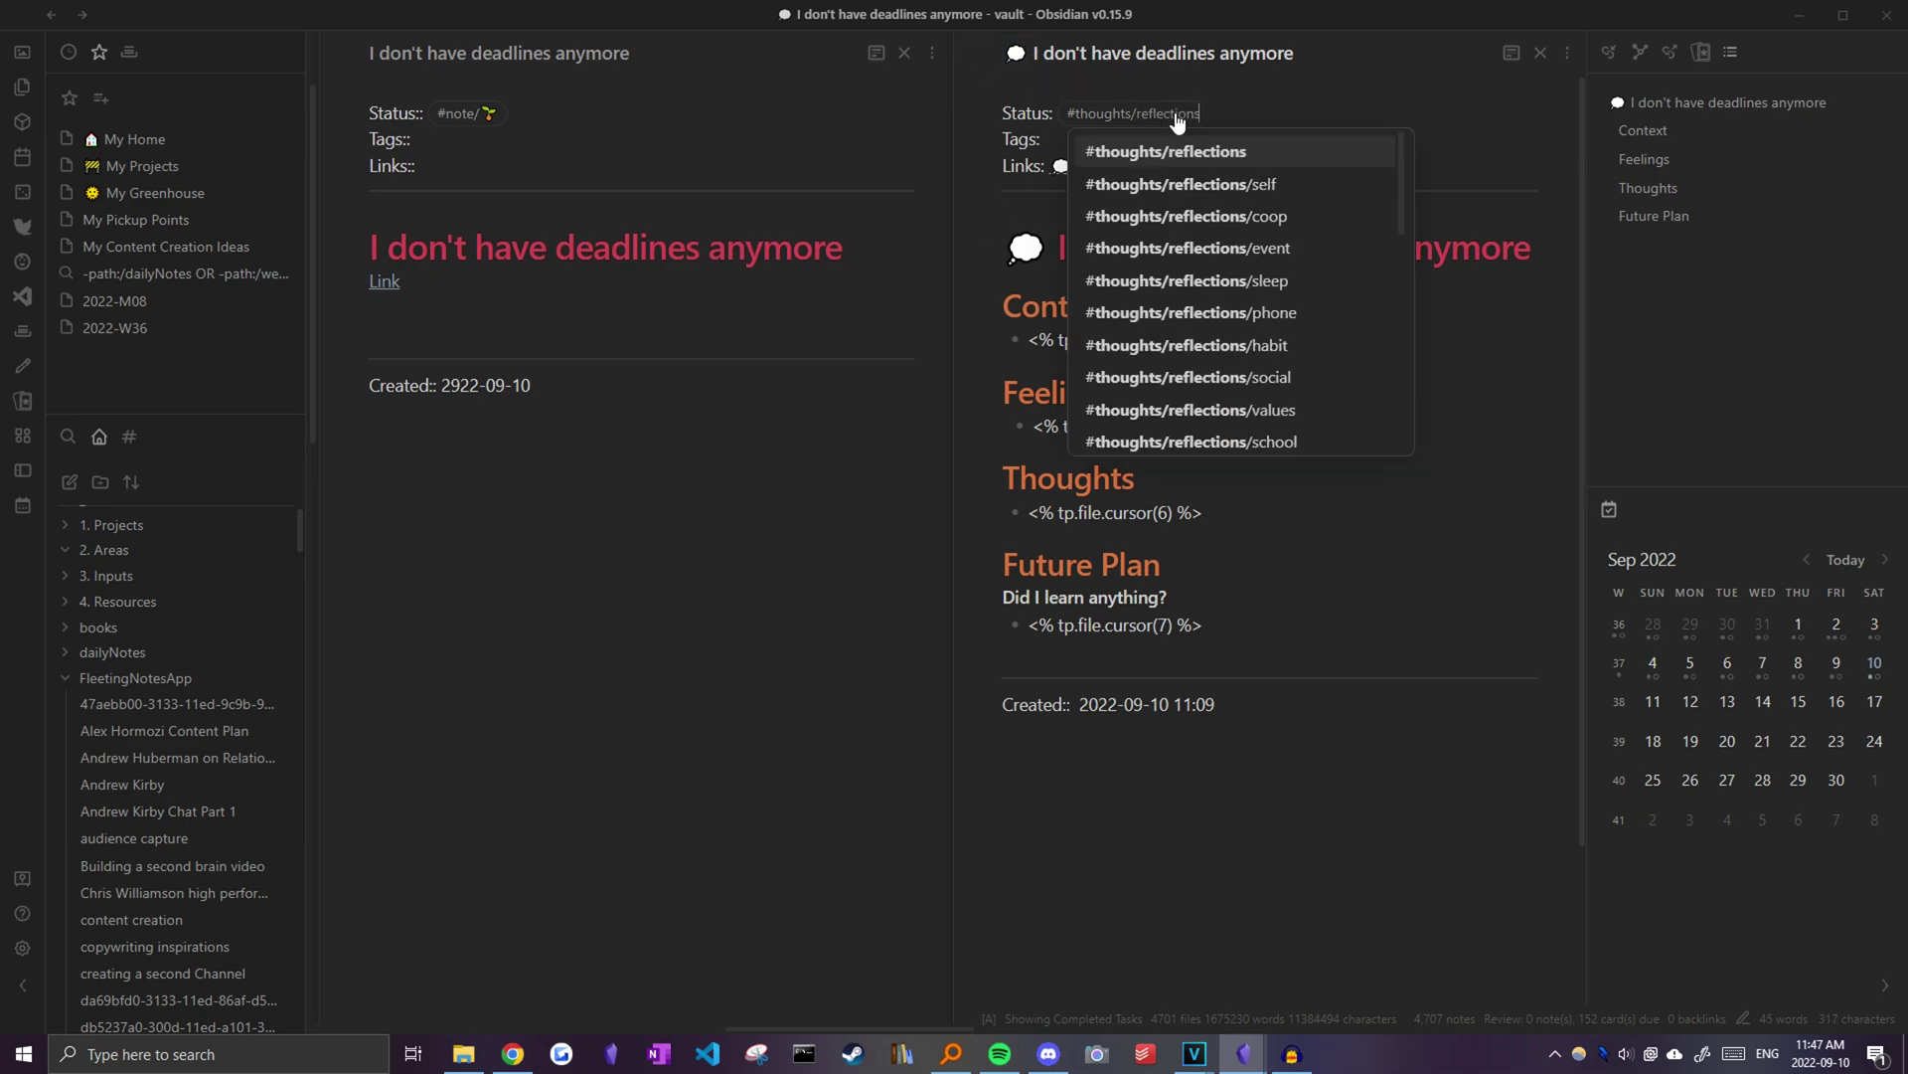
click(1542, 355)
- Clear the Context and Feelings placeholders and paste the cut text under the Thoughts heading
key(alt+Tab)
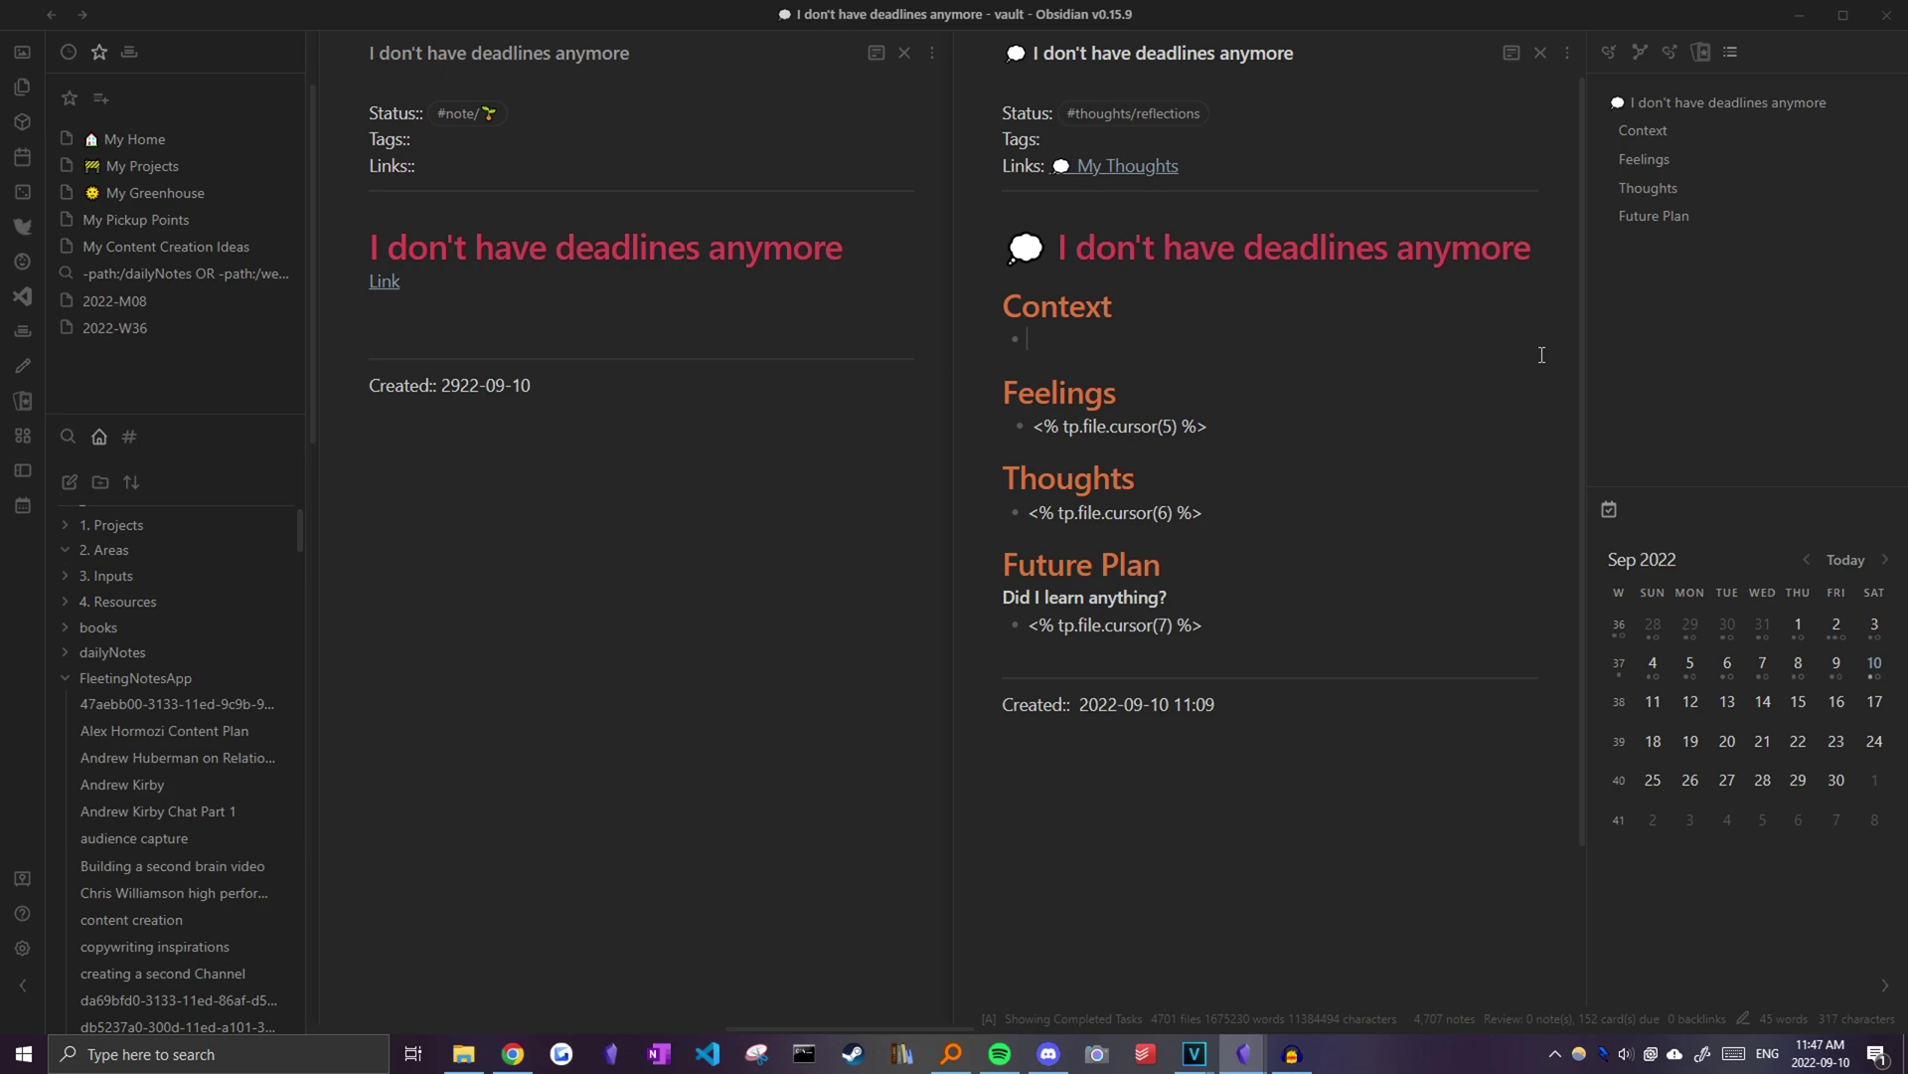
key(alt+Tab)
key(alt+Tab)
key(BackSpace)
text(for my personal aspirations I almost have no deadlines. my vault had no deadline, my newsletter video had no deadline, and for the most part I just focus on the process and allocating time  sure I may be losing out on the sense of urgency and the benefits of things like Parkinson's law where I'll feel more inclined and motivated to finish as a deadline approaches, but at the same time it's kind of a f*** you too the demands of productivity and hustle culture)
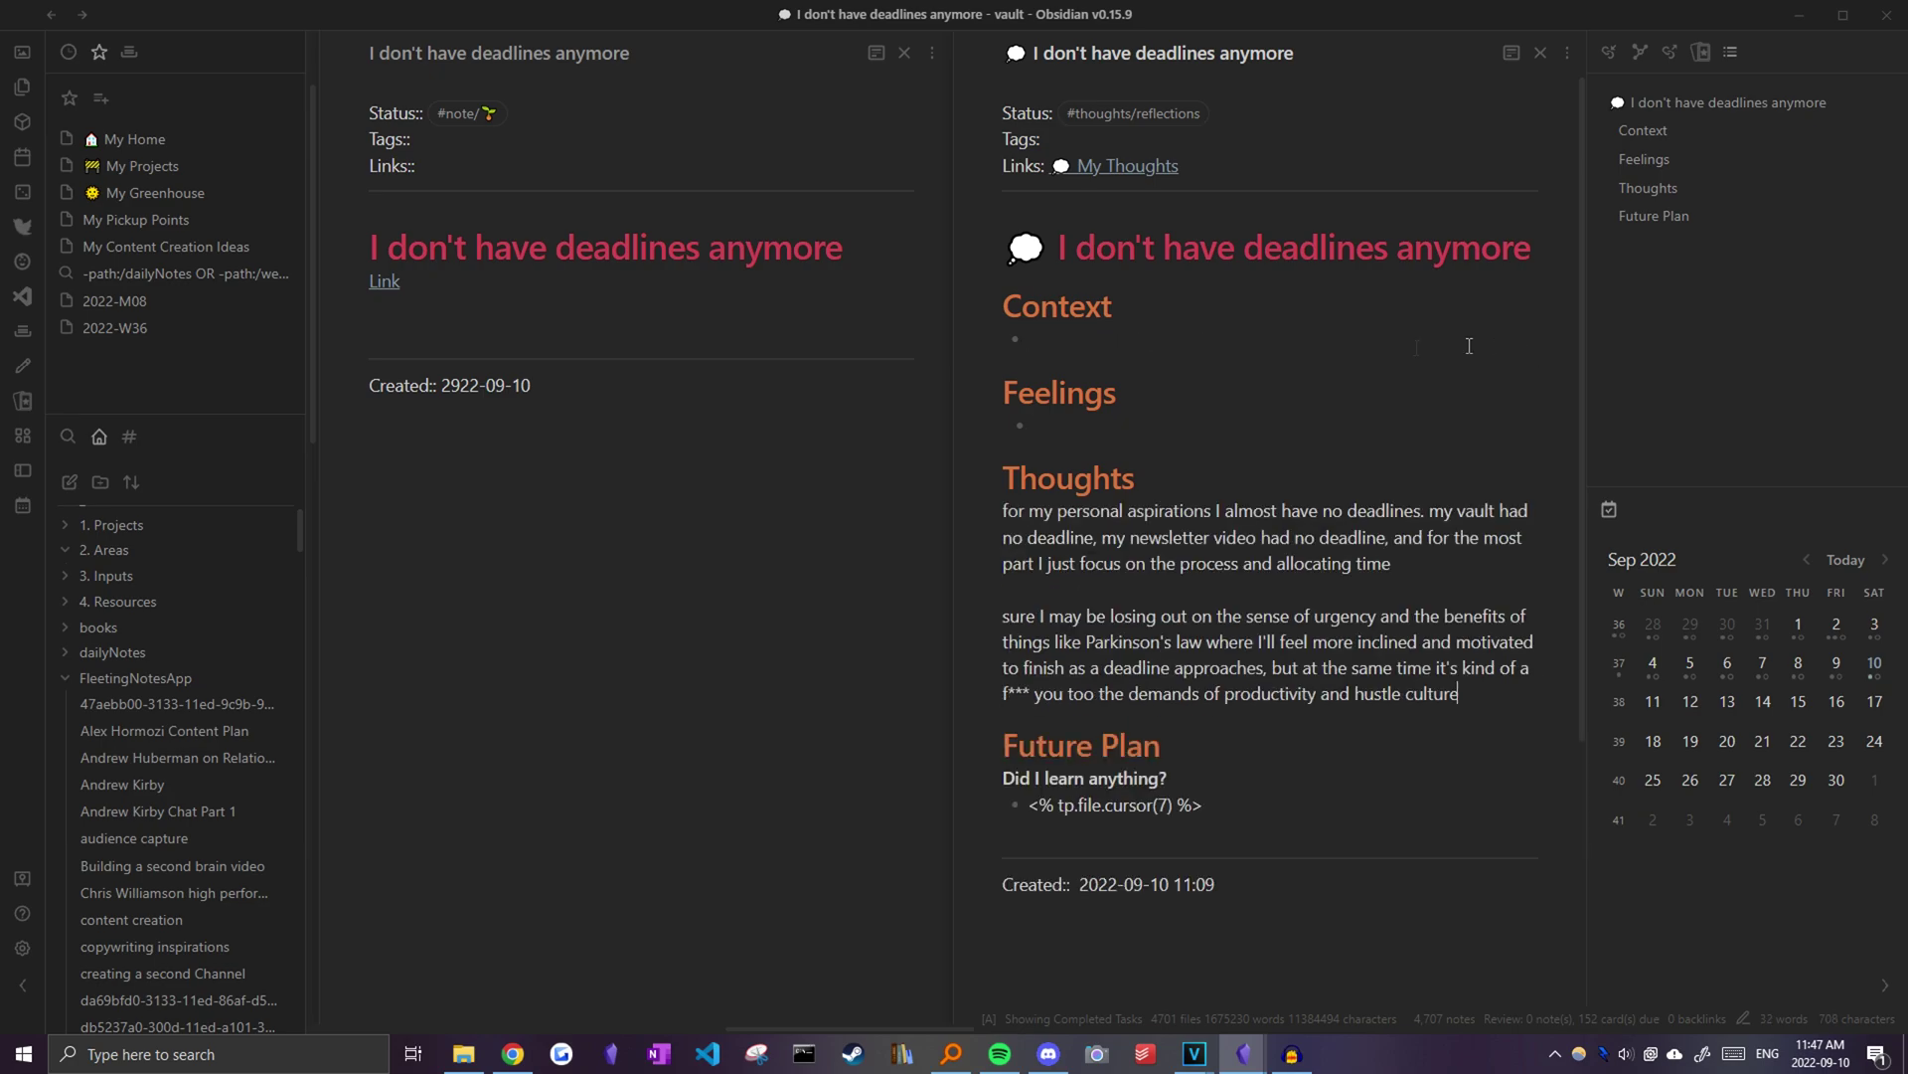
- Delete the emptied "I don't have deadlines anymore" seedling and return to My Greenhouse
click(1246, 613)
click(810, 601)
key(ctrl+w)
click(343, 704)
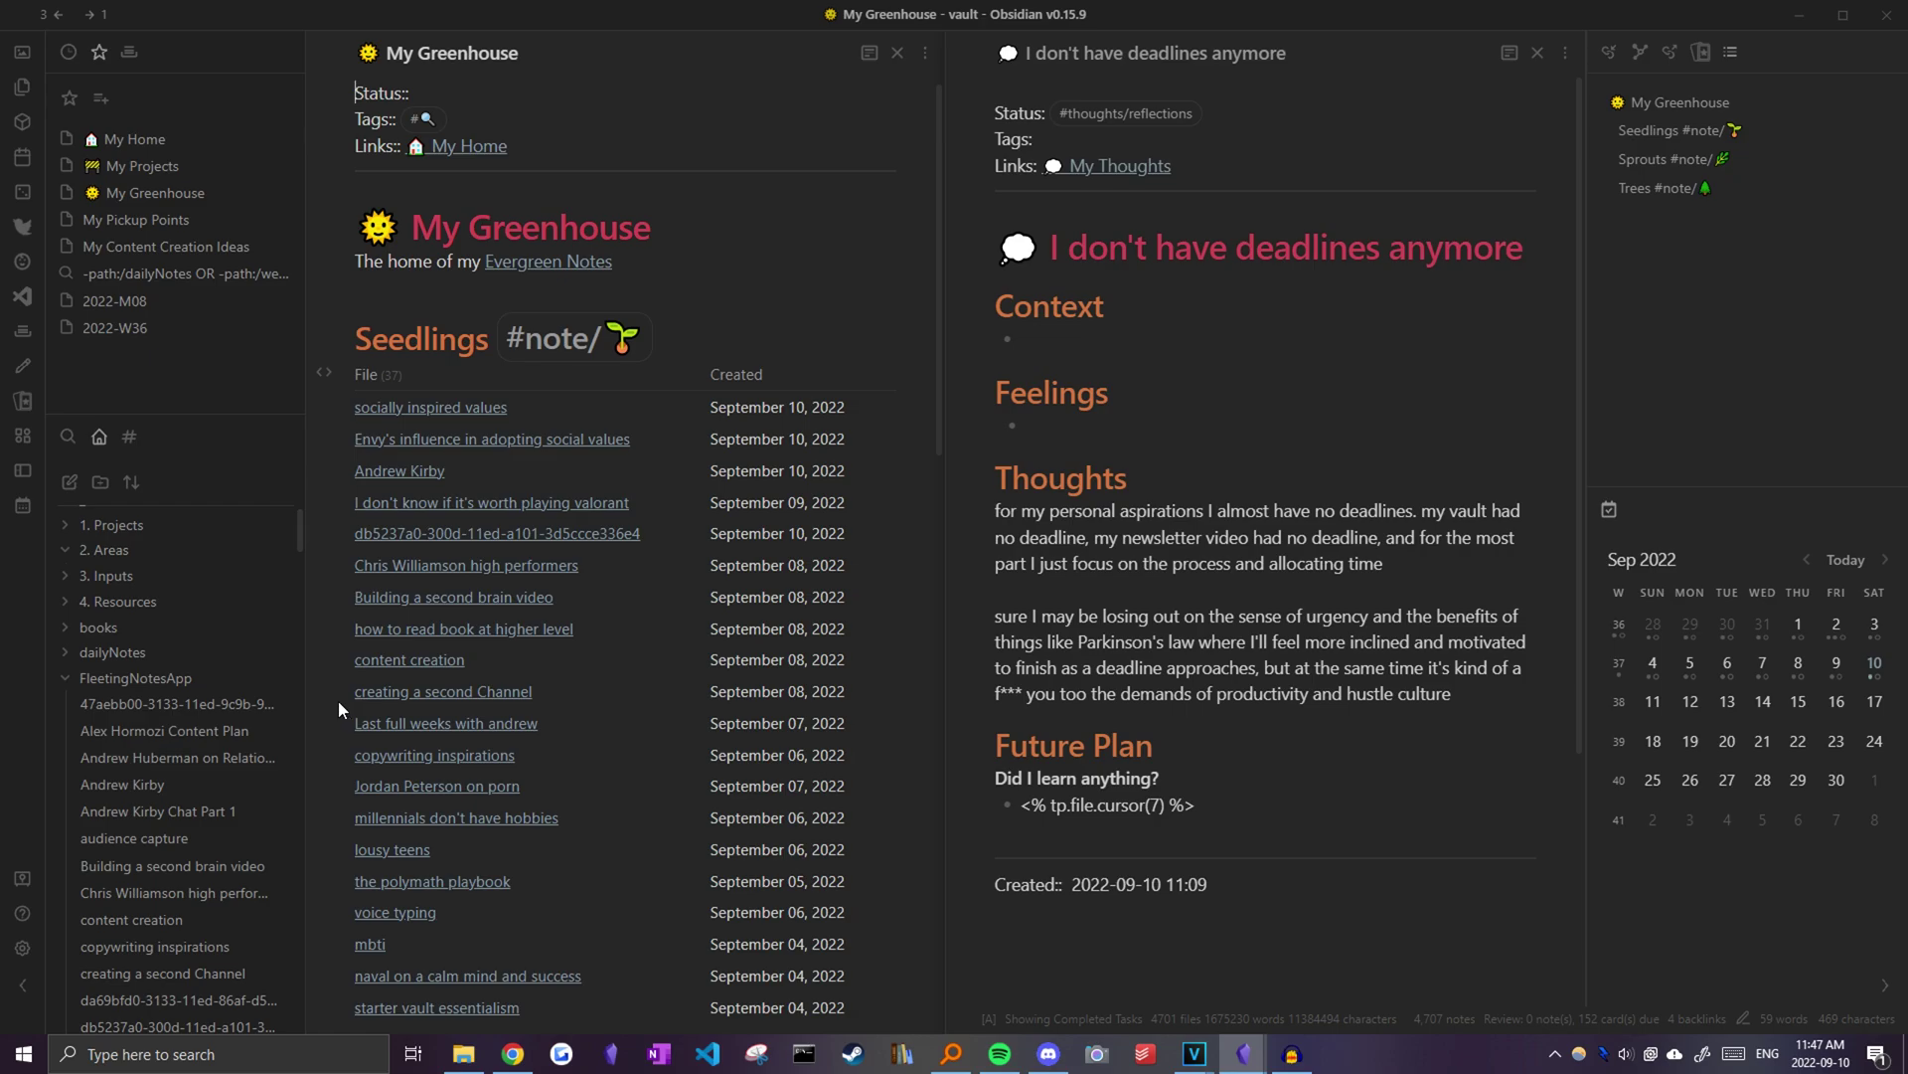
- Open the copywriting inspirations seedling and rename the note as Copywriting Inspirations
click(435, 755)
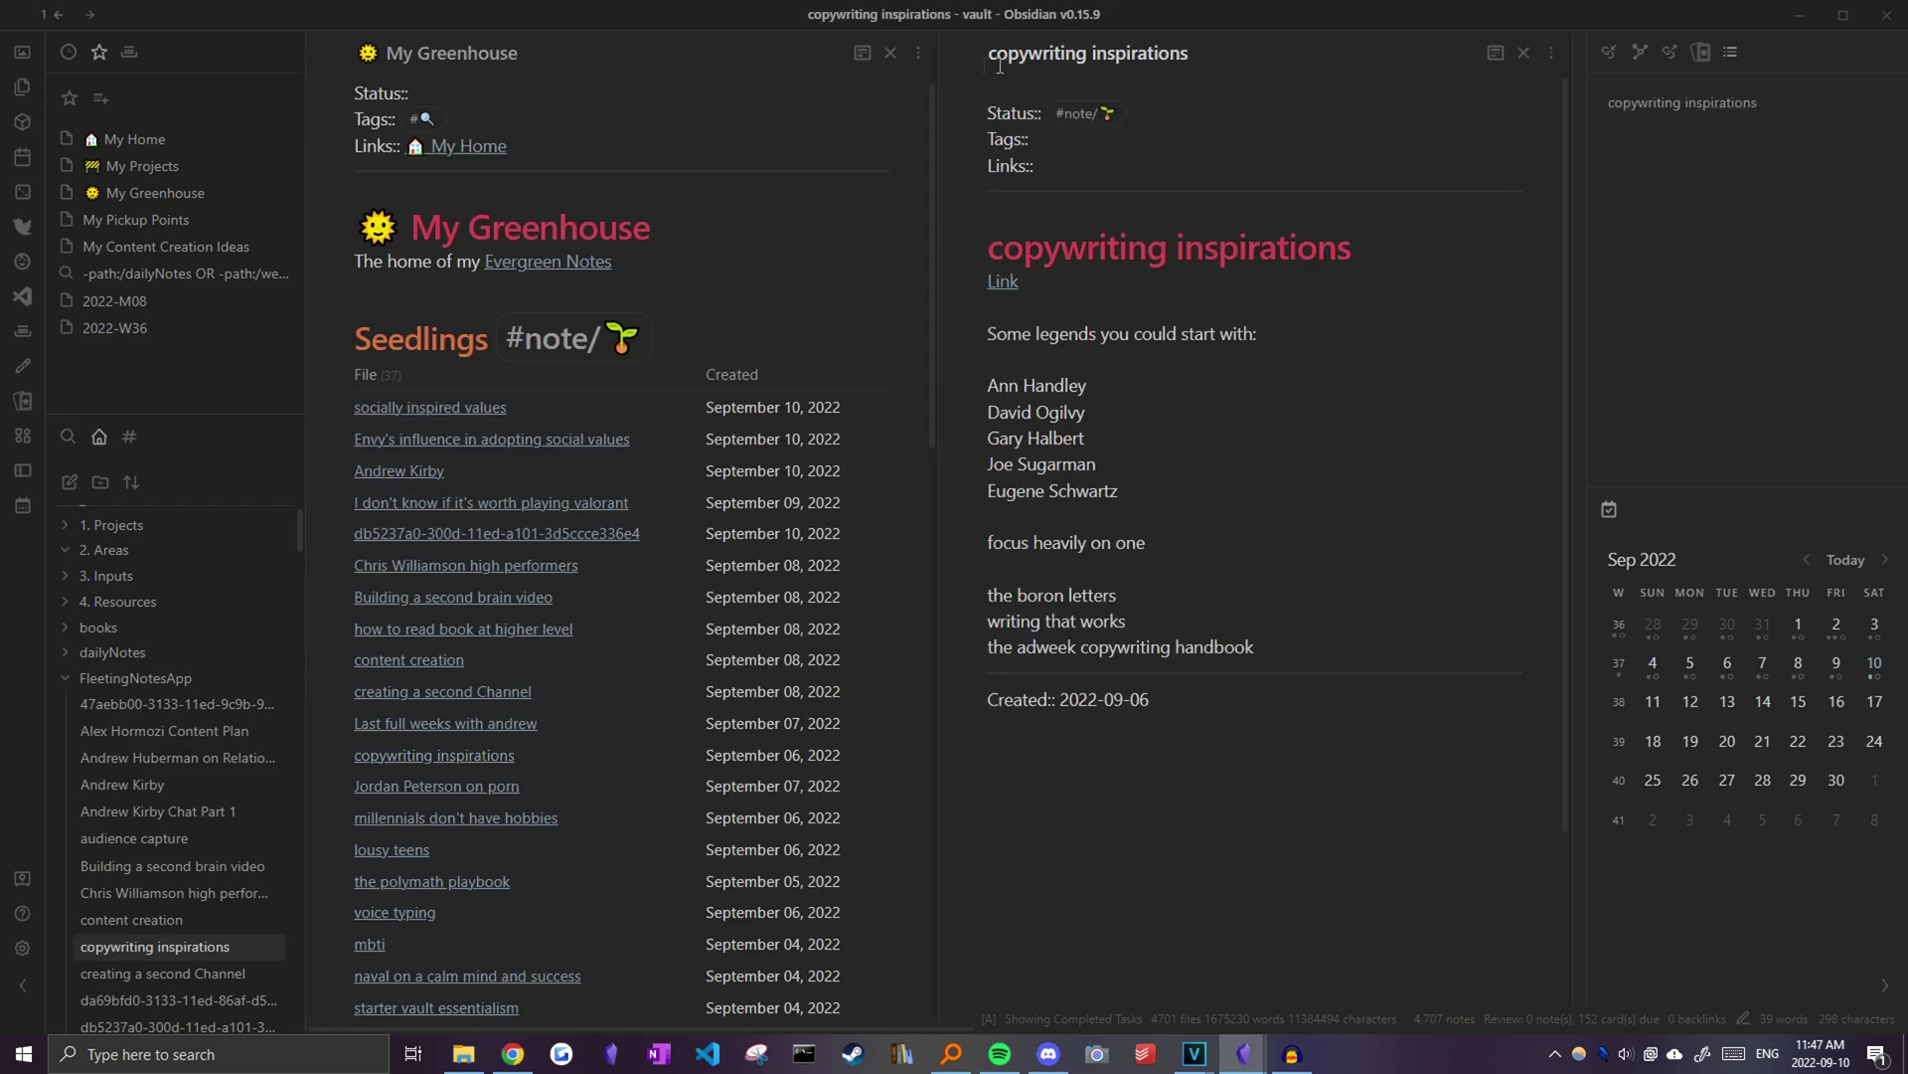
key(shift+Left)
text(C)
click(1099, 60)
key(shift+Left)
text(I)
- Remove the #note/🌱 status tag and the source Link line from Copywriting Inspirations
drag(1124, 113, 1056, 116)
key(Delete)
drag(1038, 281, 991, 281)
key(Delete)
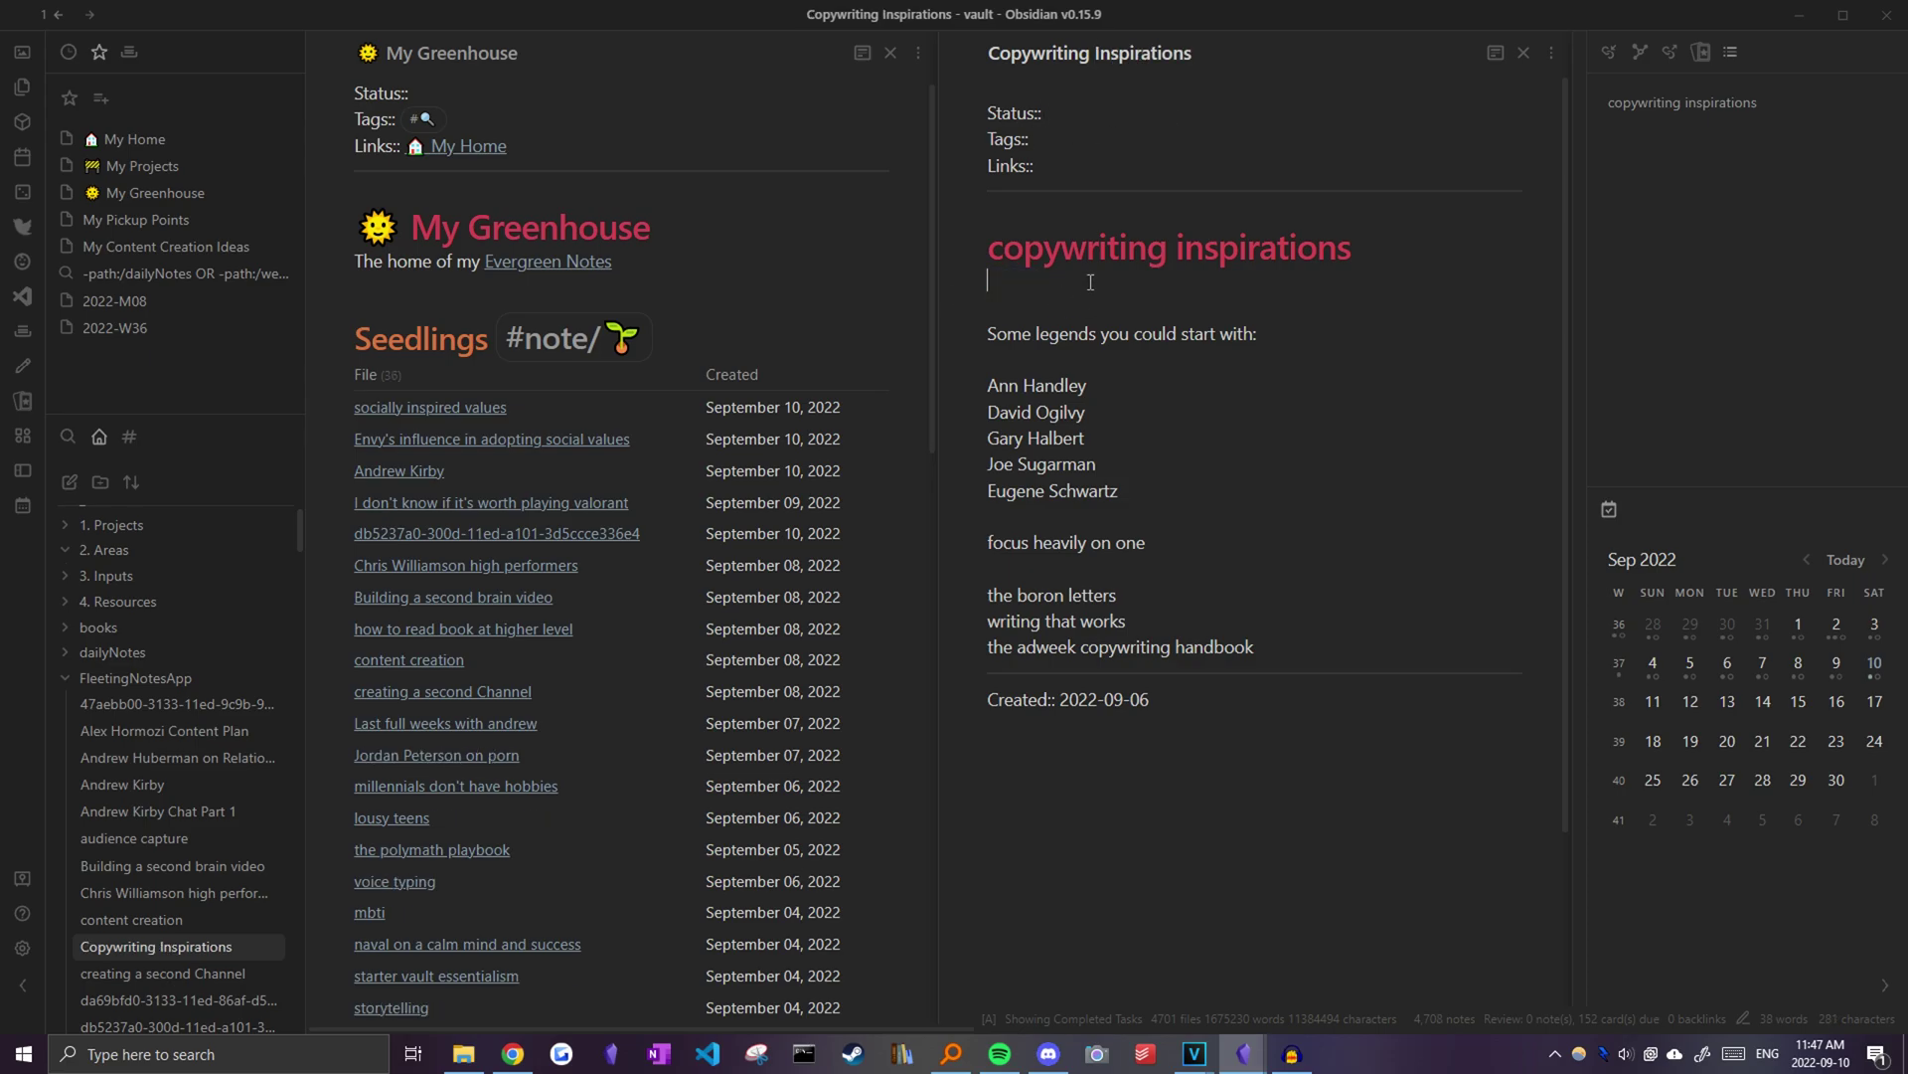
key(Delete)
- Link the note to Copywriting and move its file to the vault's root folder (/)
text([[Copy)
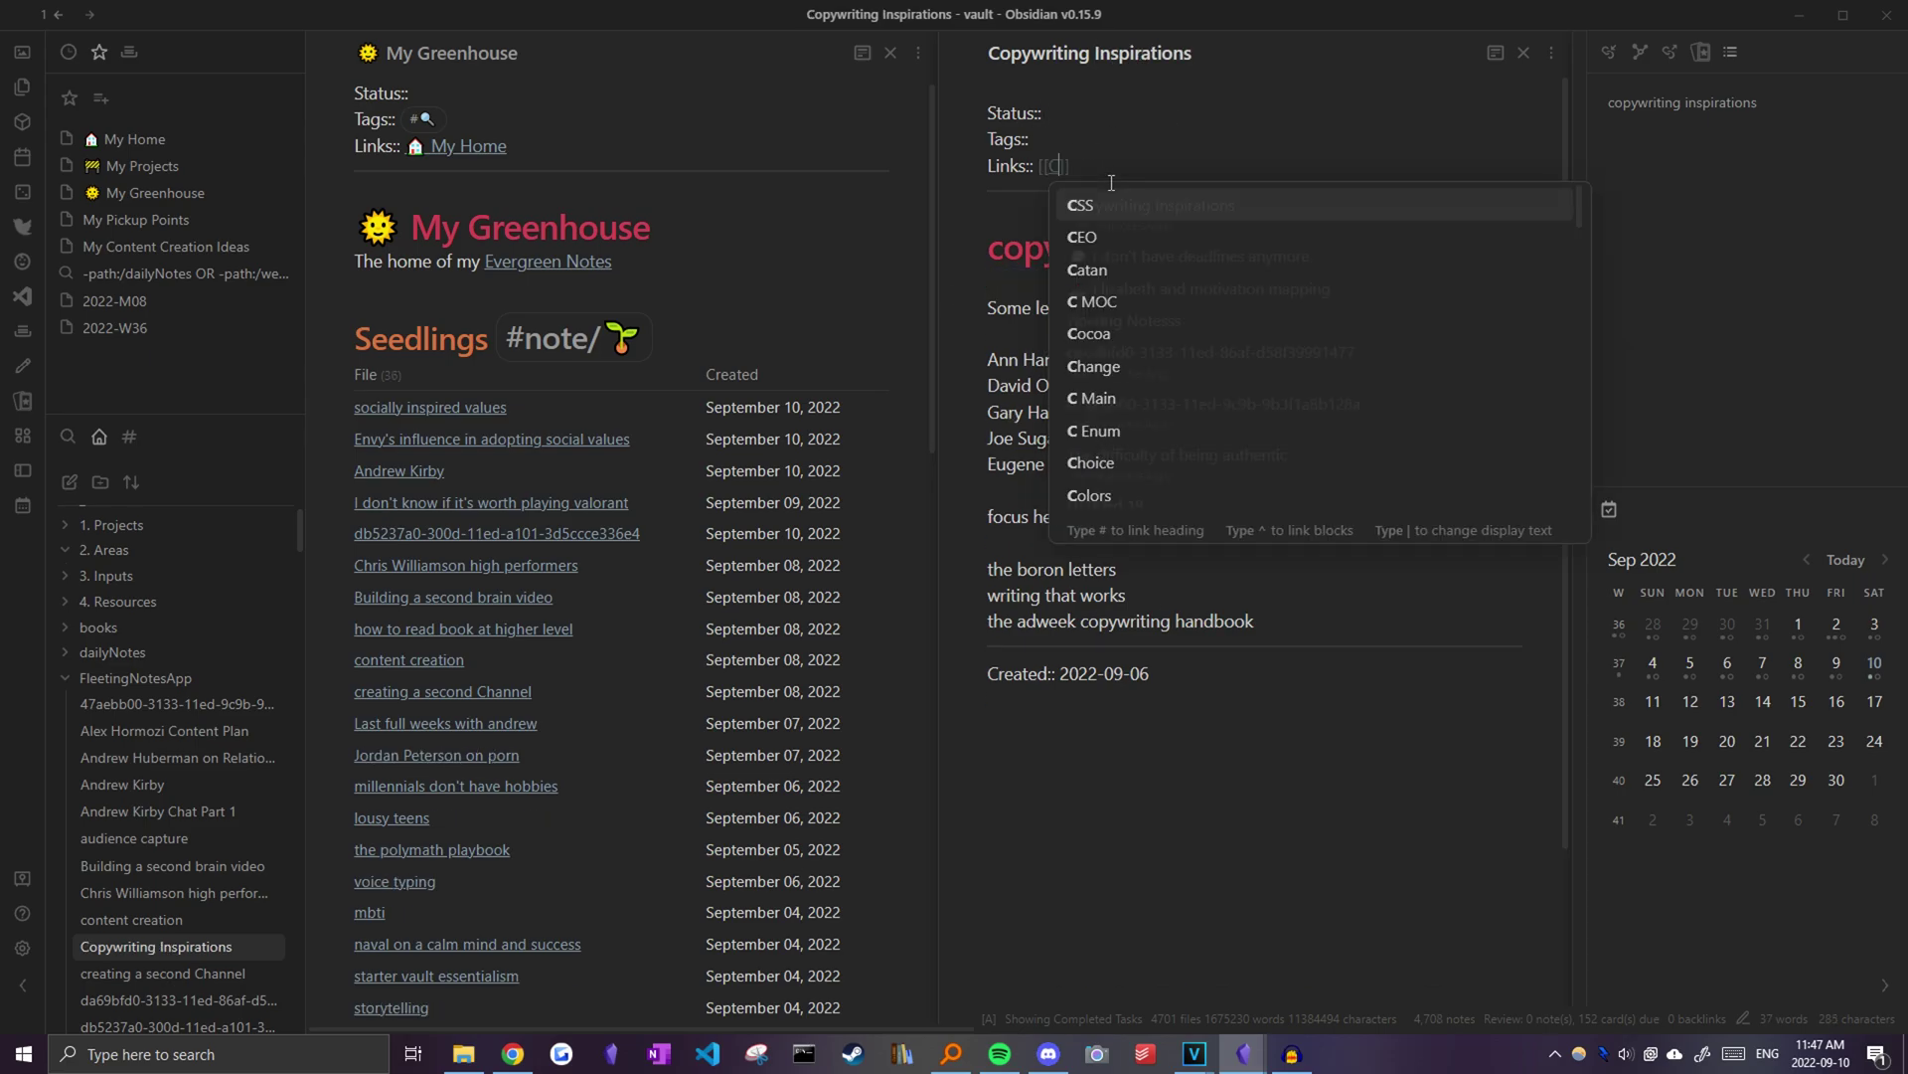
click(1104, 205)
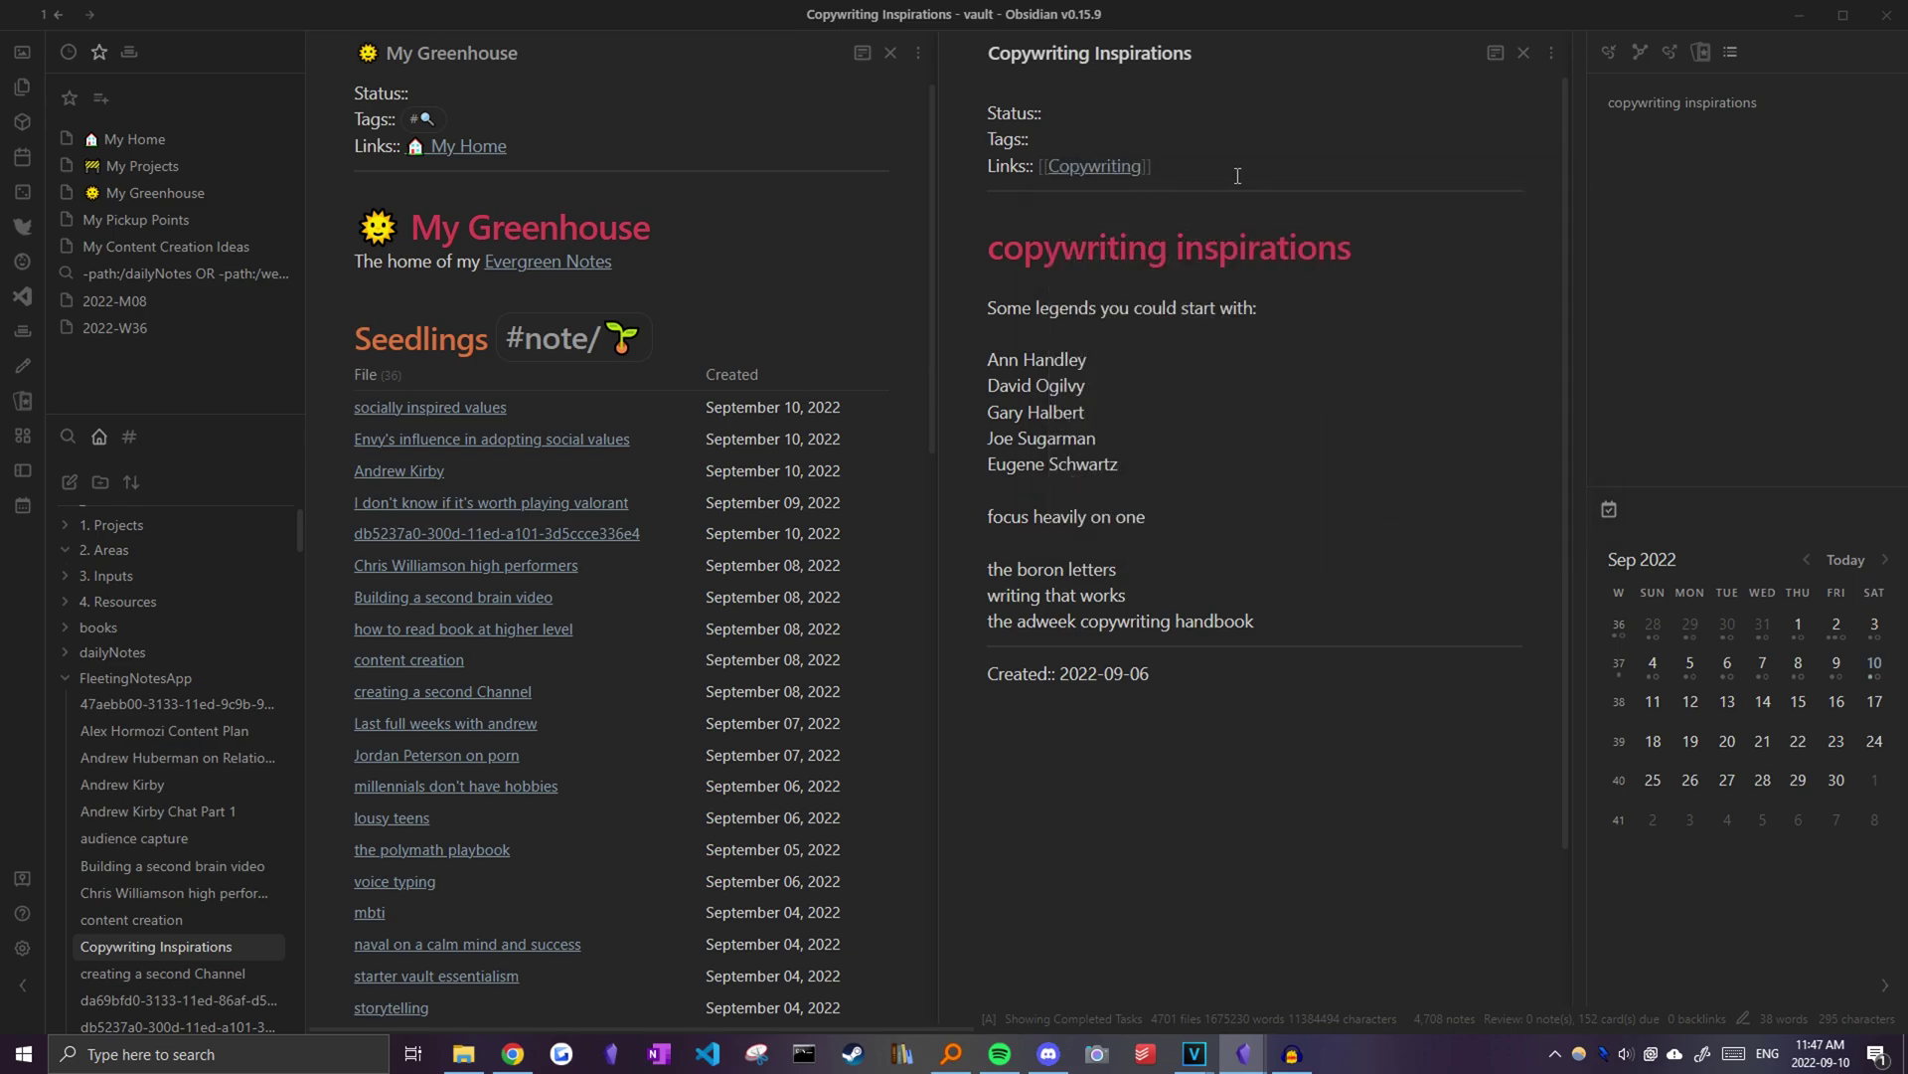
key(ctrl+p)
text(move)
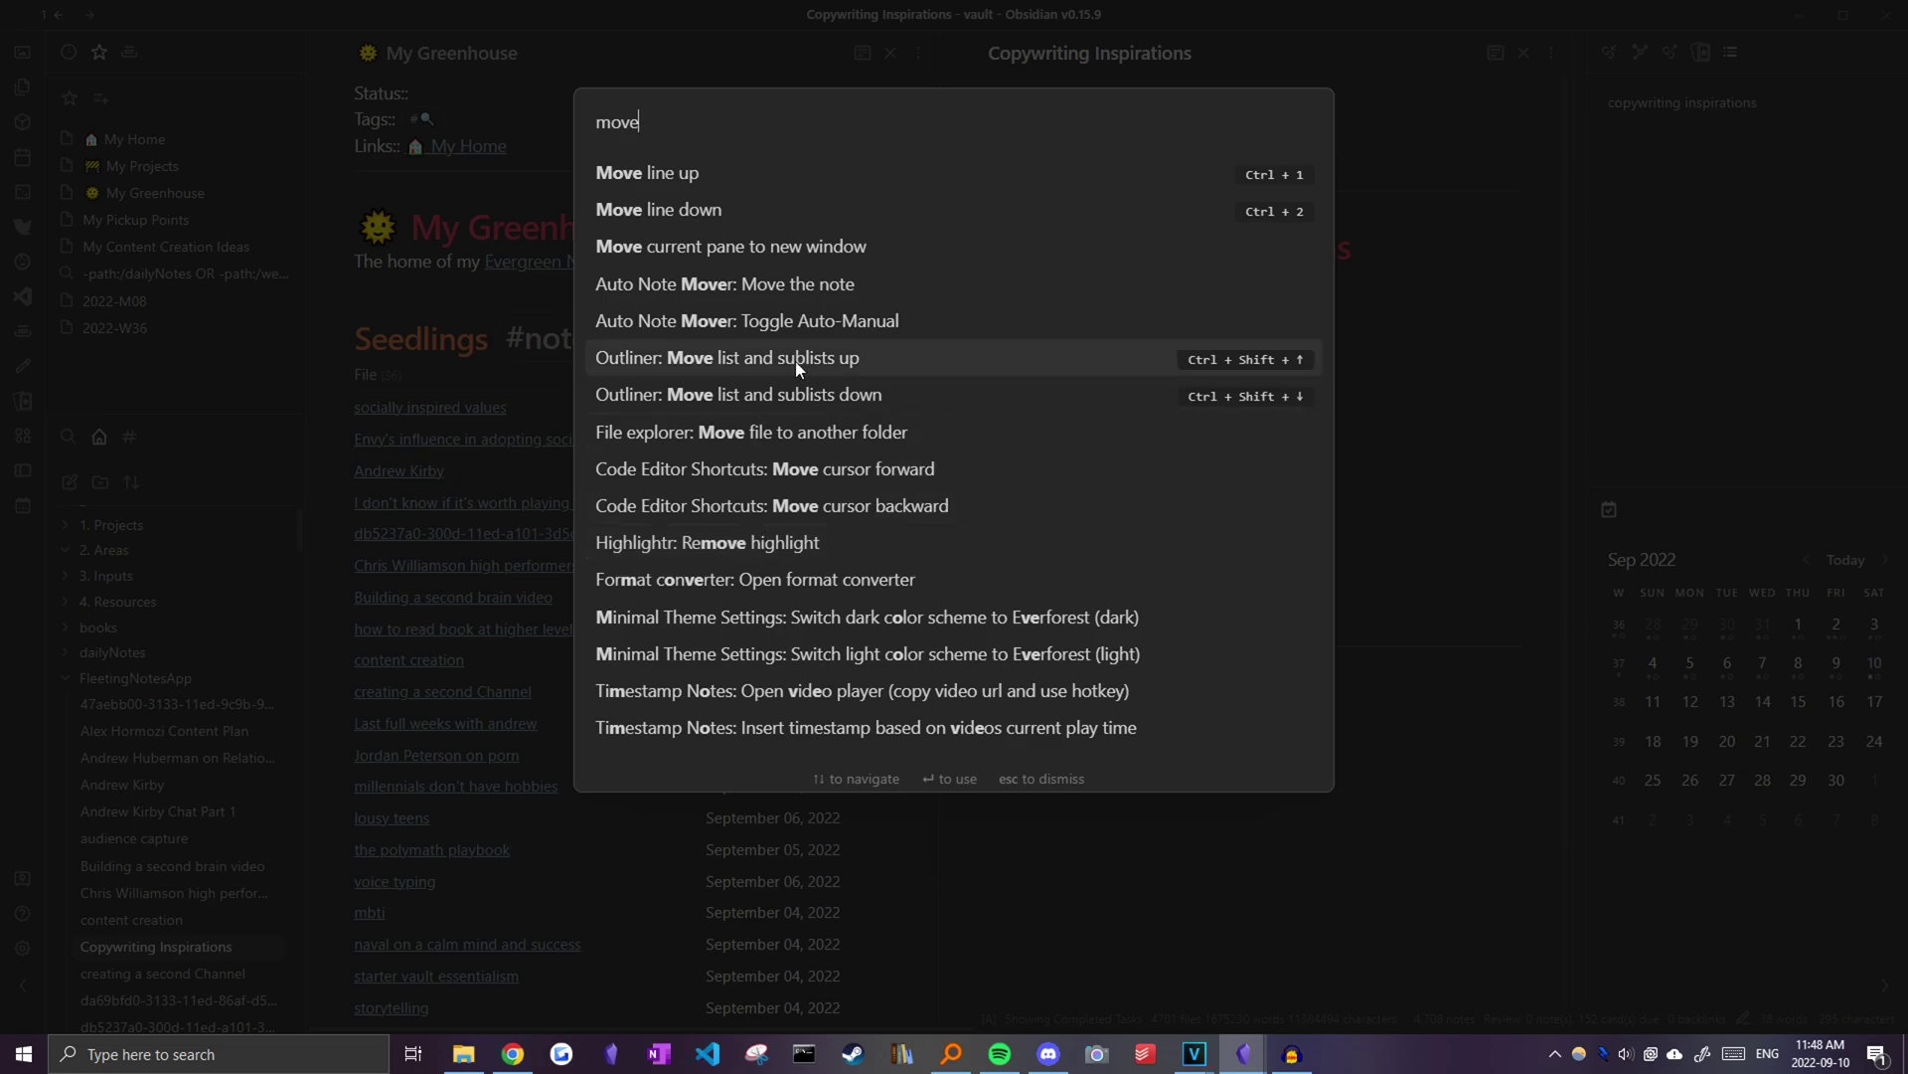
text( file)
key(Return)
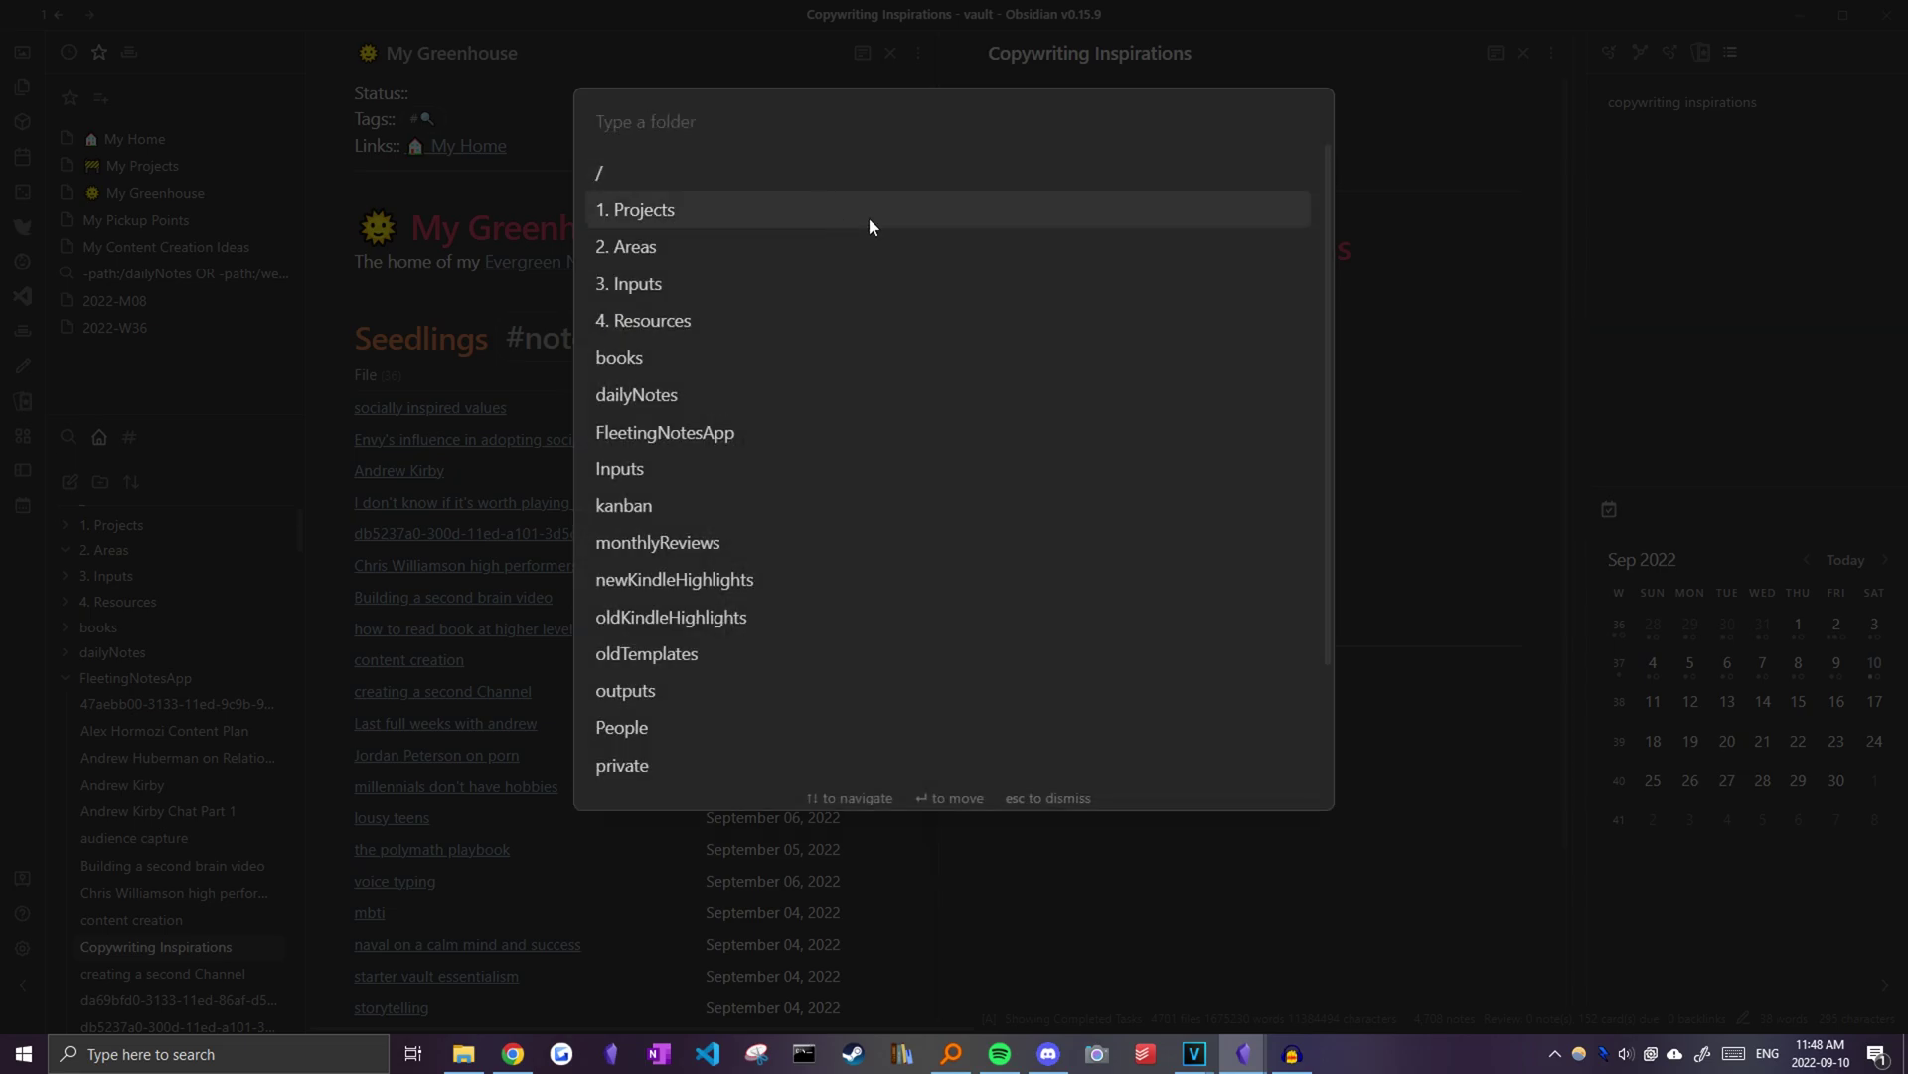
click(833, 179)
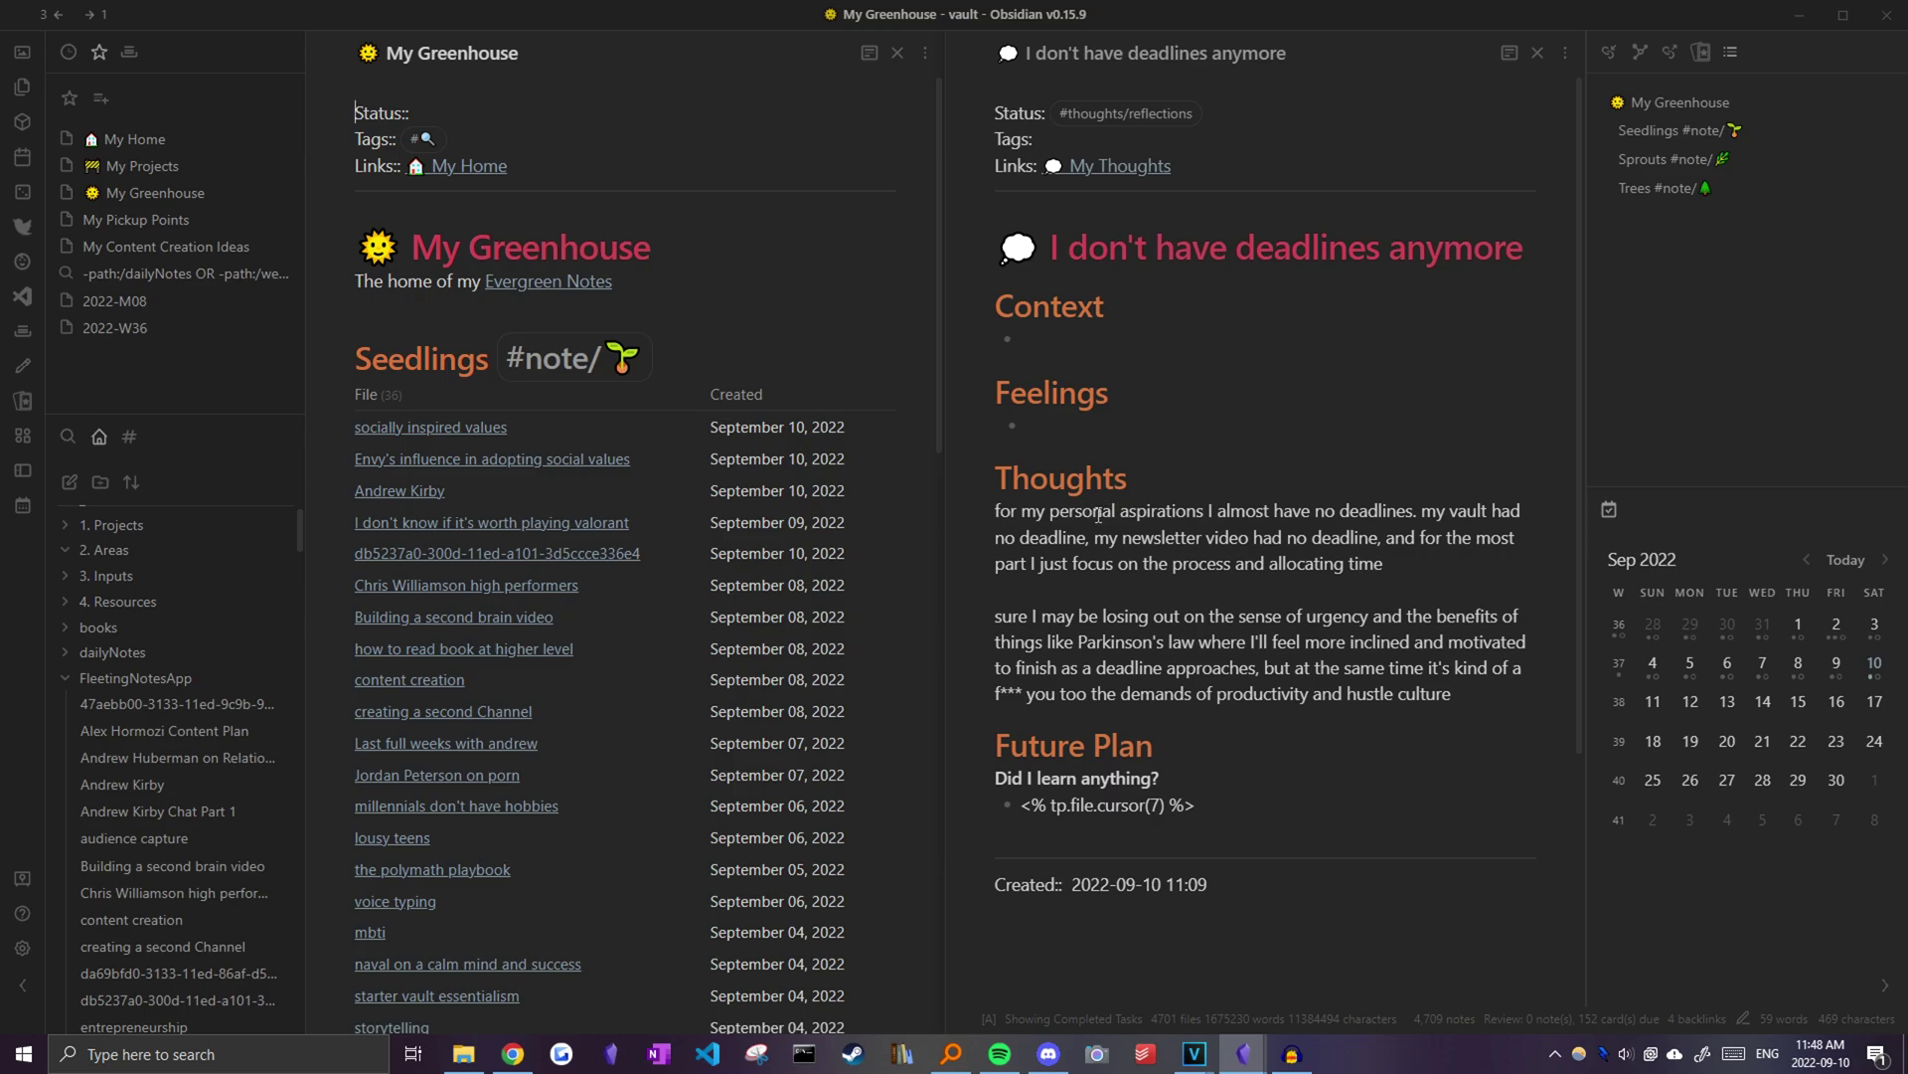
- Review the reflection note, preview a seedling, and look through the rest of My Greenhouse's Seedlings list
scroll(1095, 519, down, 2)
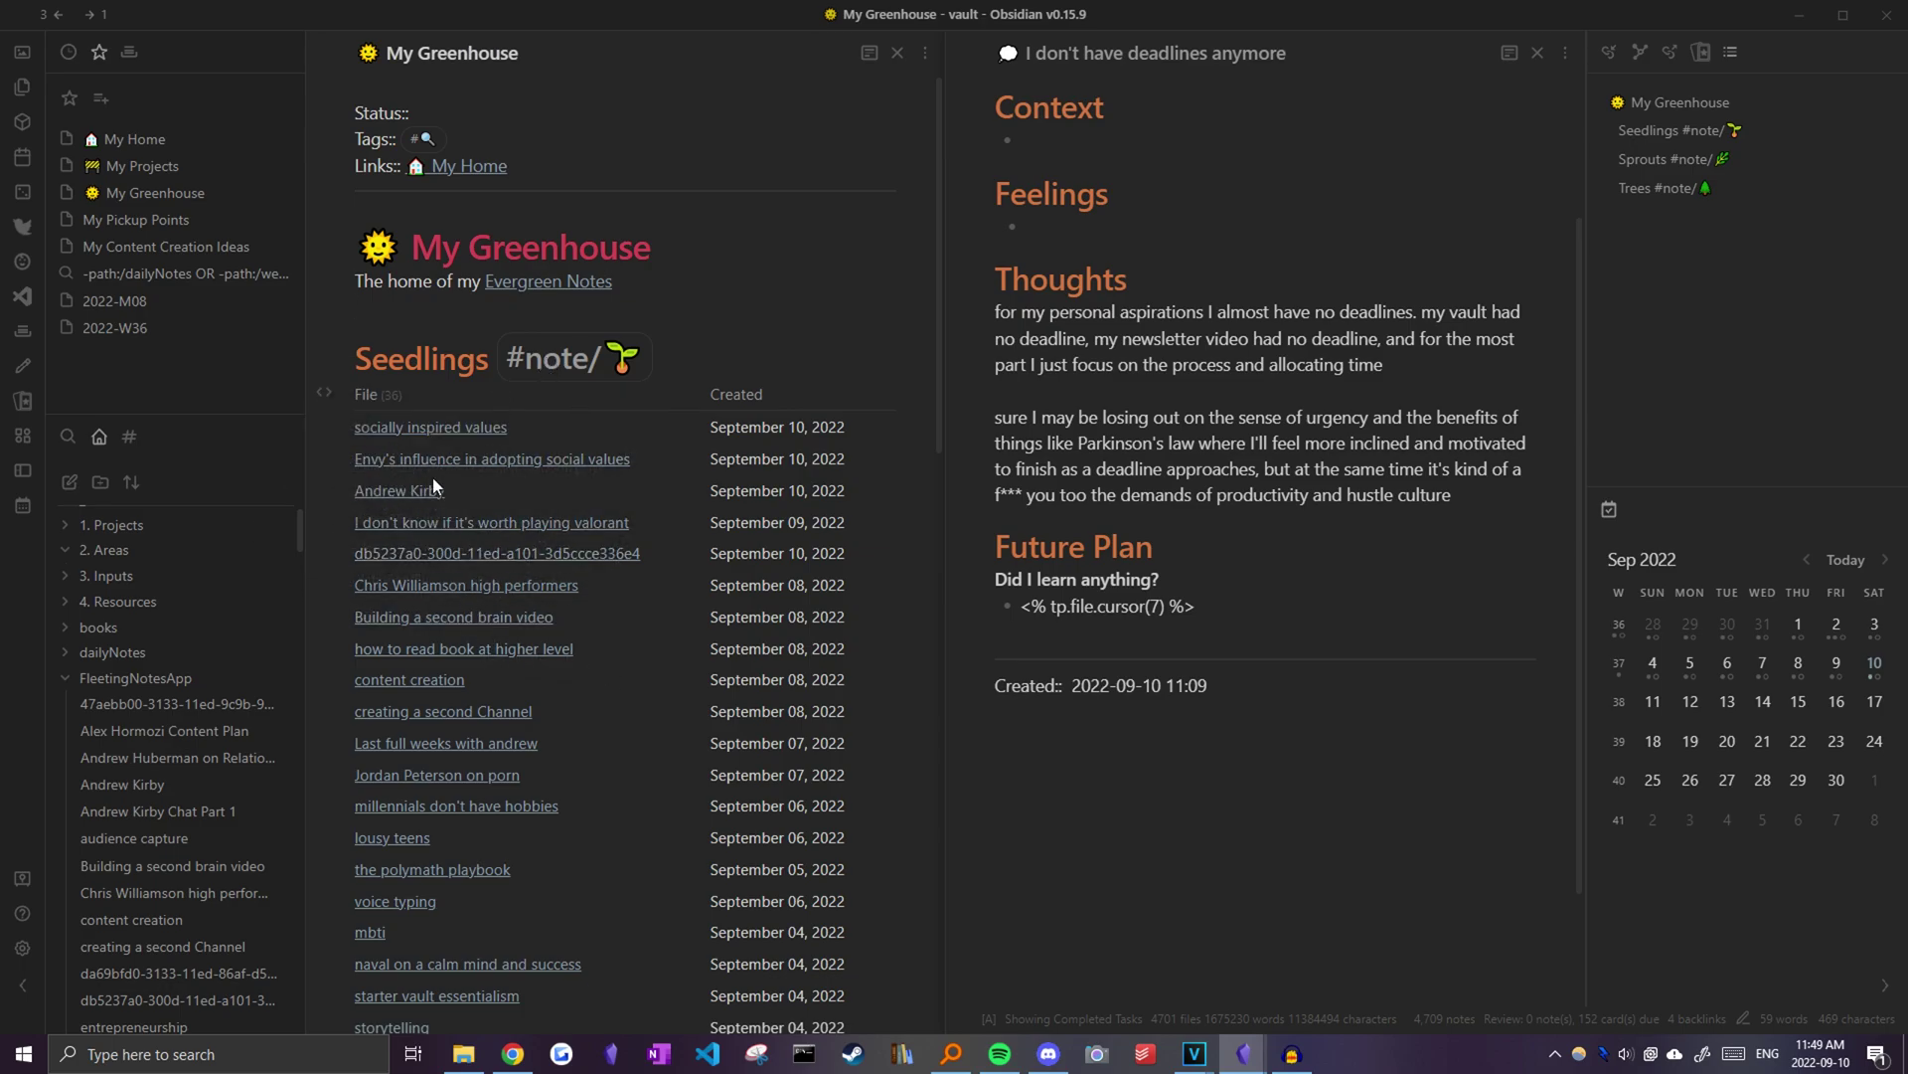
mouse_move(461, 477)
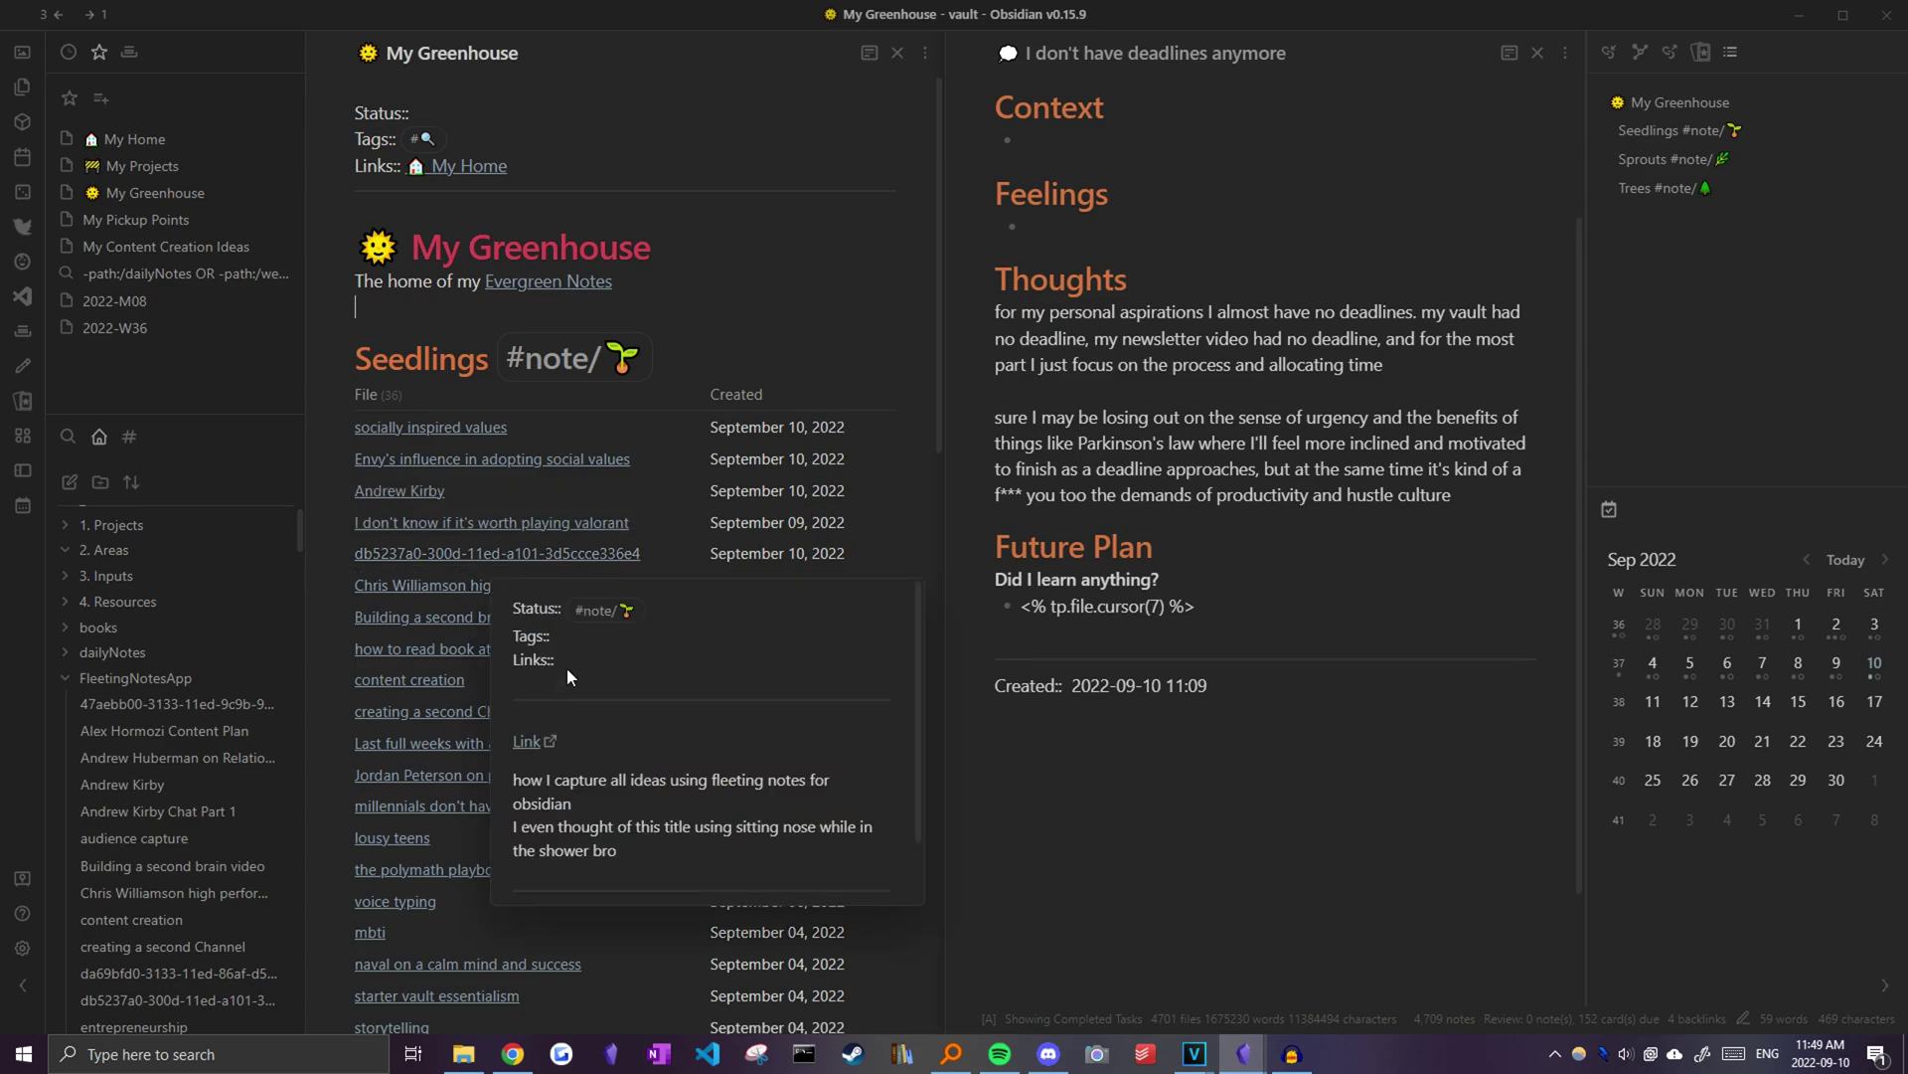
scroll(717, 326, down, 5)
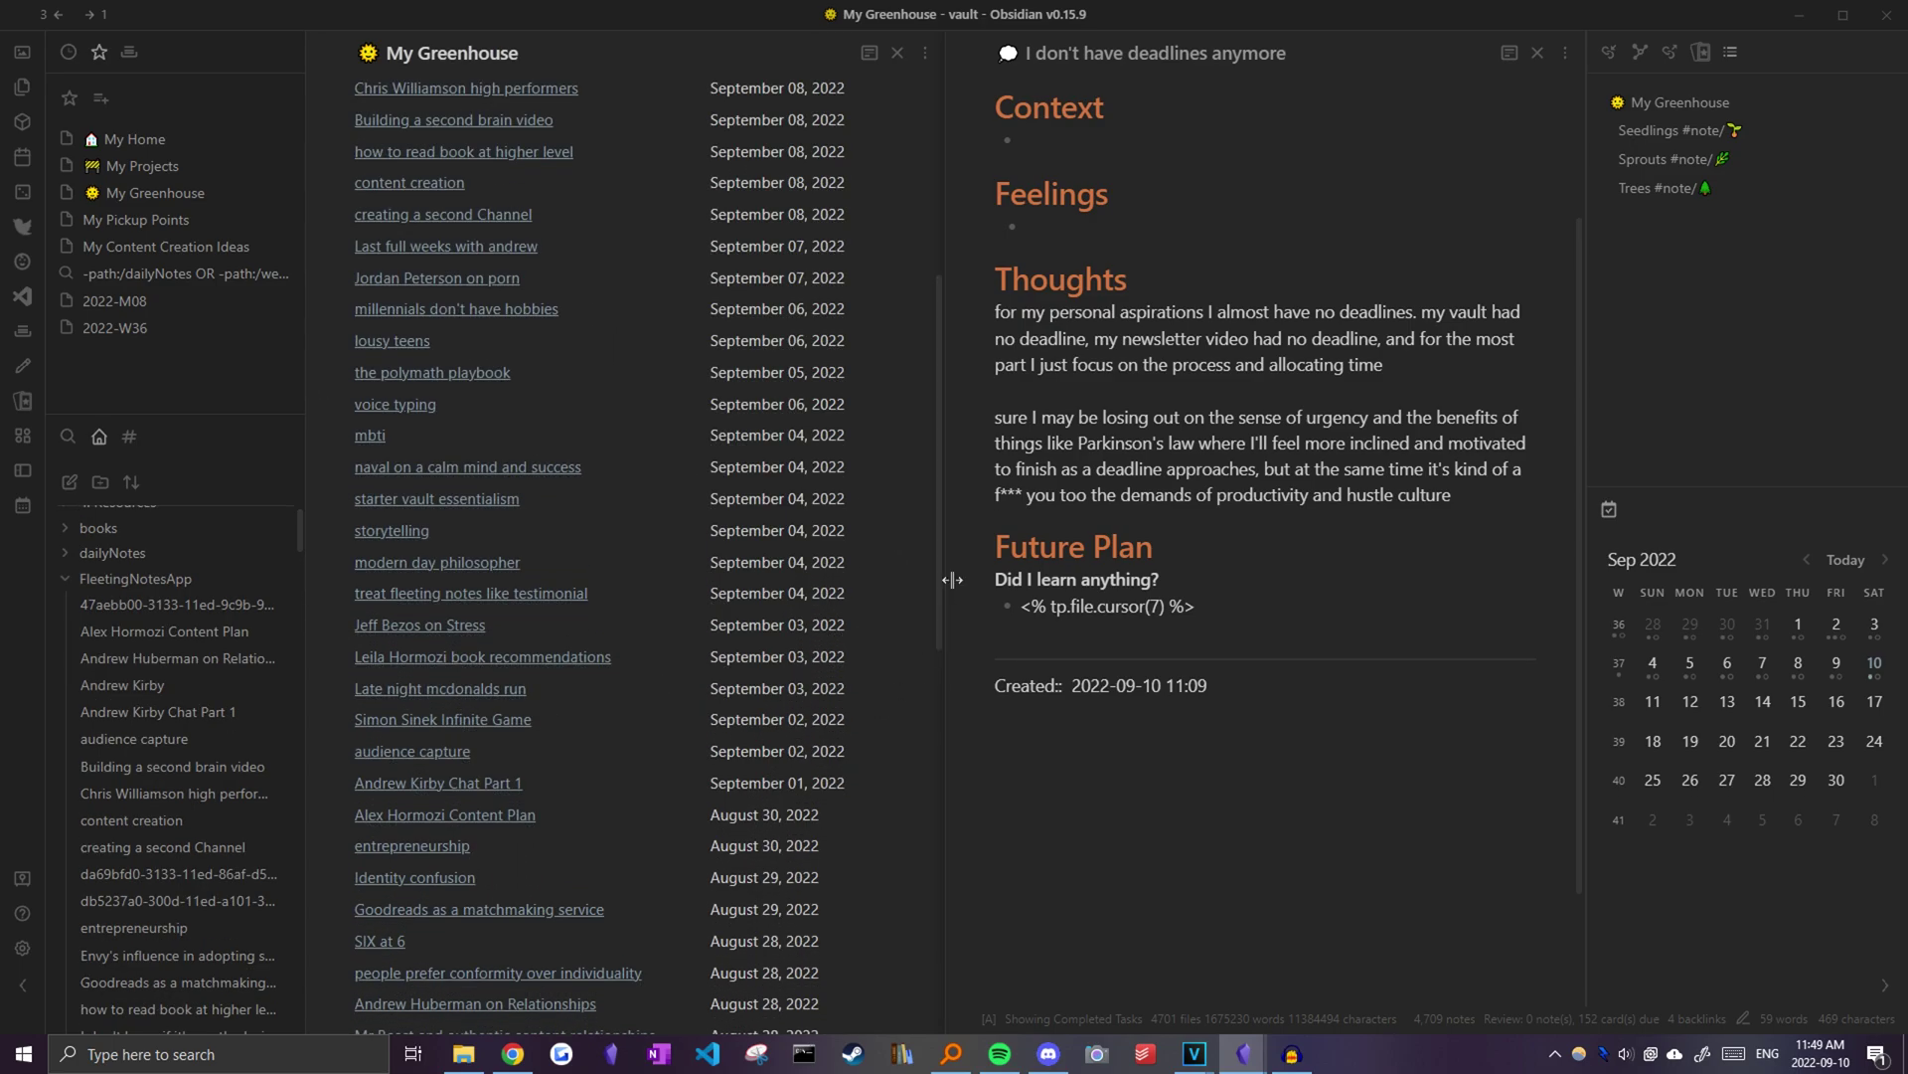
scroll(952, 580, up, 2)
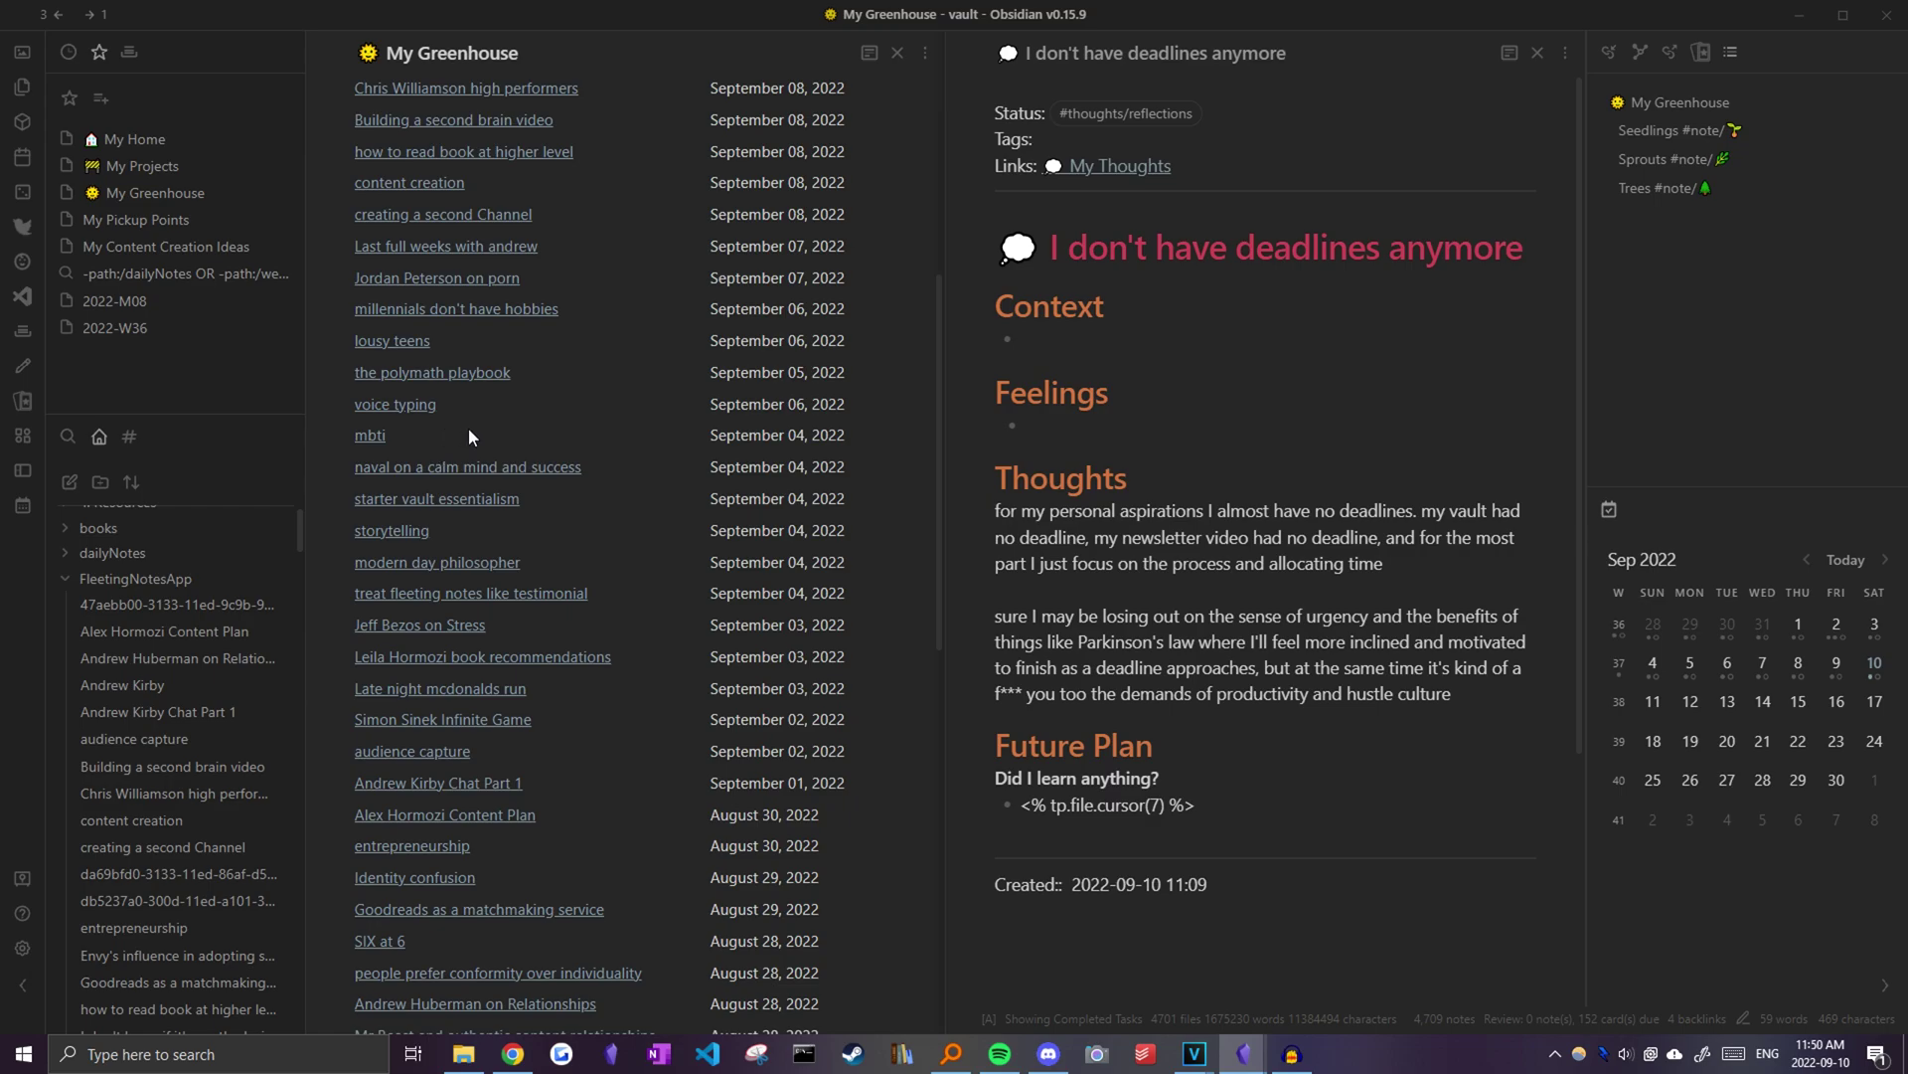
click(1198, 380)
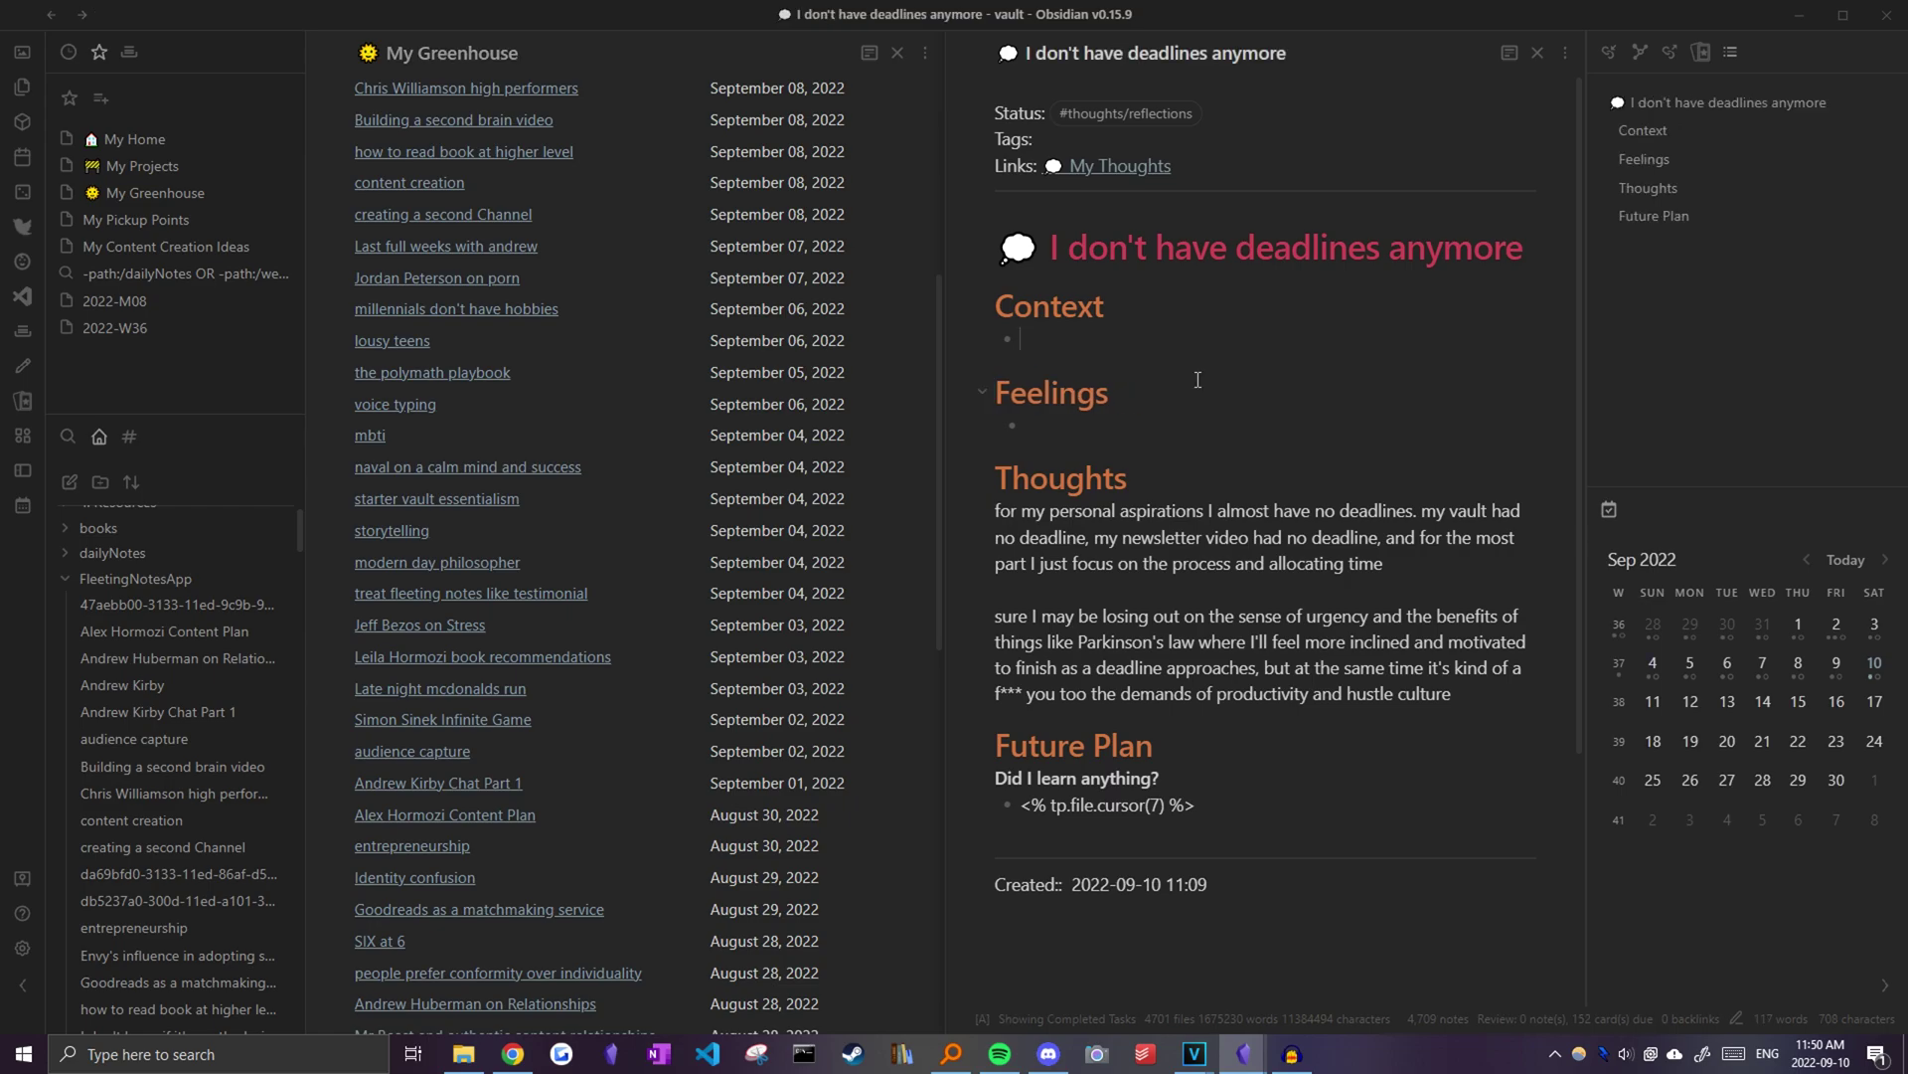